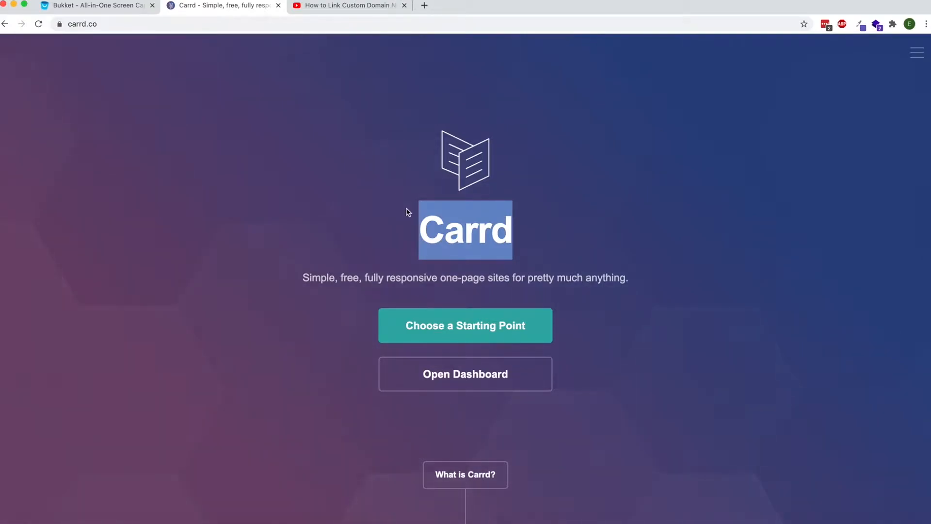
# Examine the Bukket landing page's header, hero area and lower sections as the design reference.
pyautogui.click(110, 7)
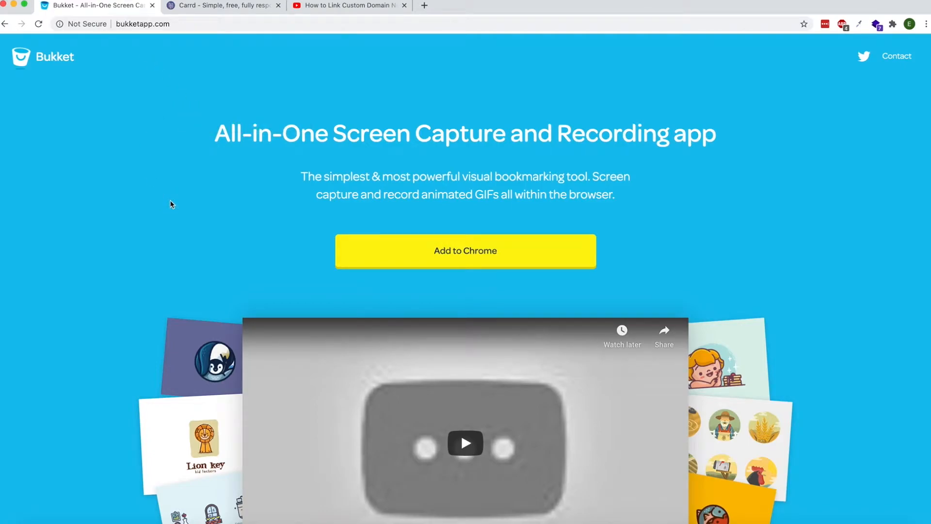
pyautogui.scroll(-10, 170, 204)
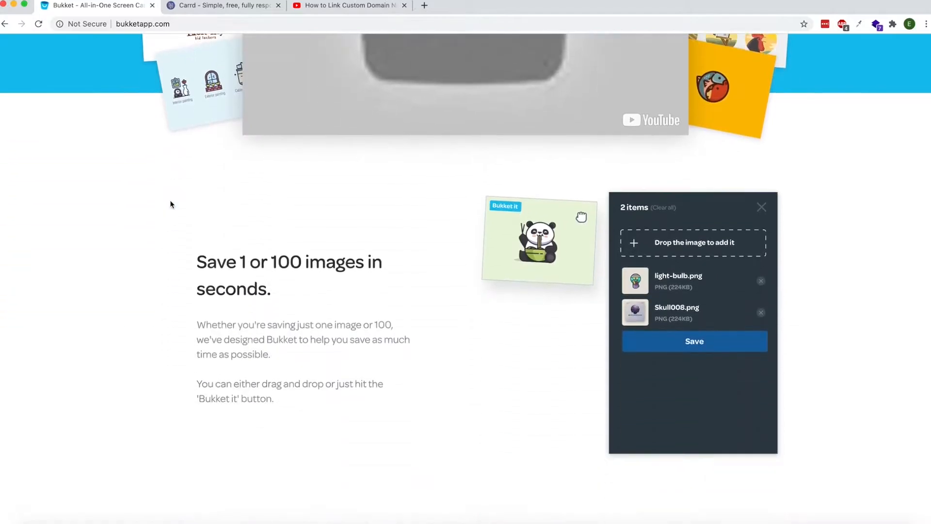
pyautogui.scroll(-4, 169, 204)
pyautogui.scroll(13, 169, 204)
pyautogui.scroll(-20, 169, 204)
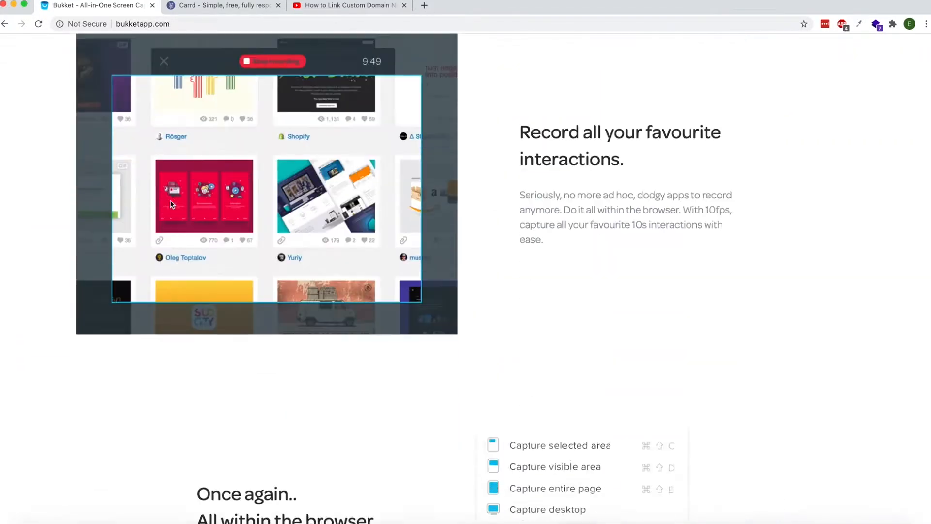
pyautogui.scroll(20, 208, 295)
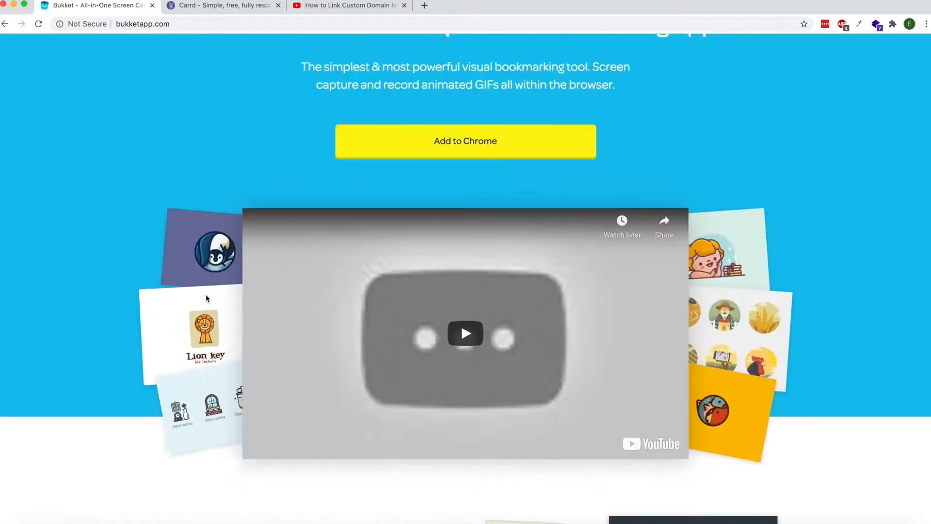
pyautogui.scroll(-20, 136, 204)
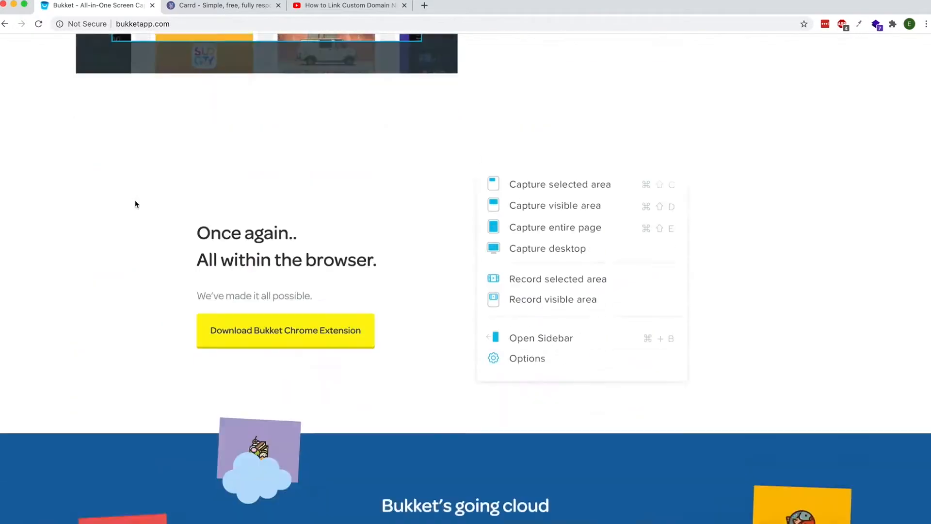
pyautogui.scroll(20, 136, 203)
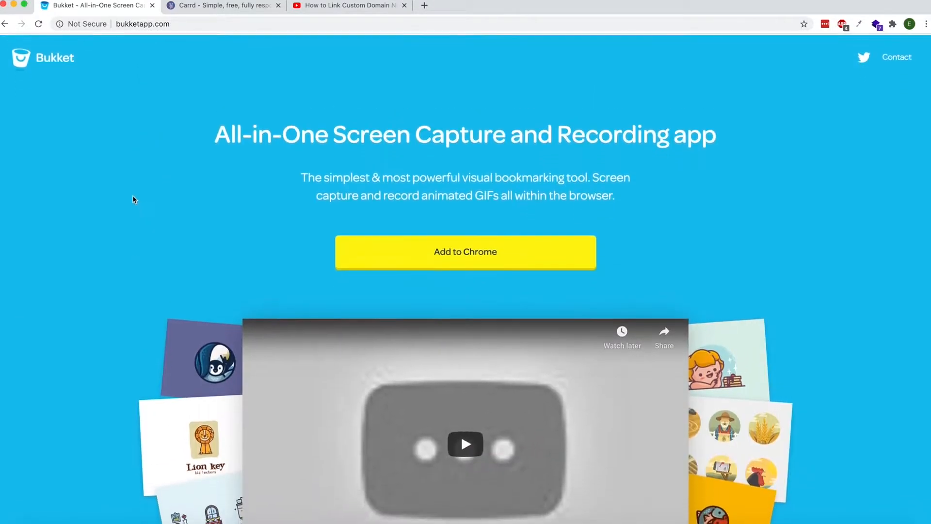
# Return to Carrd and start a new site from a blank canvas.
pyautogui.click(184, 9)
pyautogui.doubleClick(372, 242)
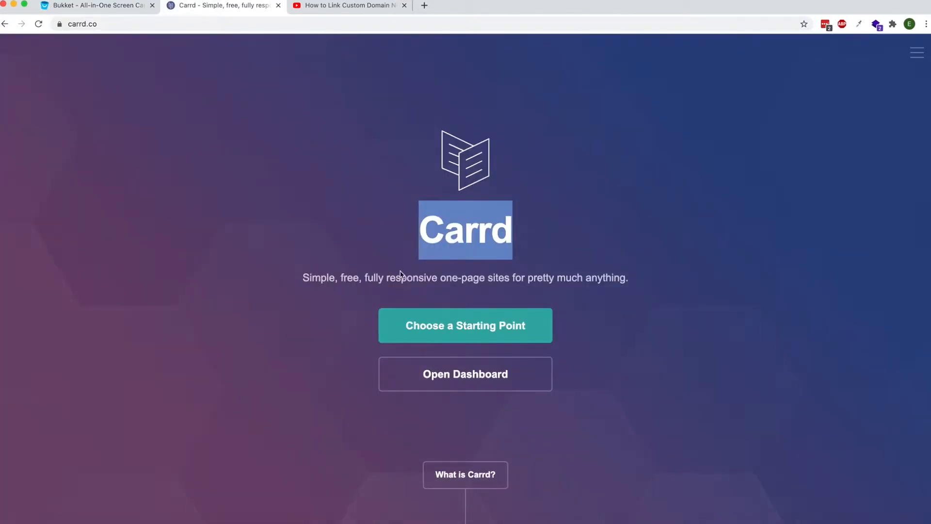
pyautogui.click(422, 244)
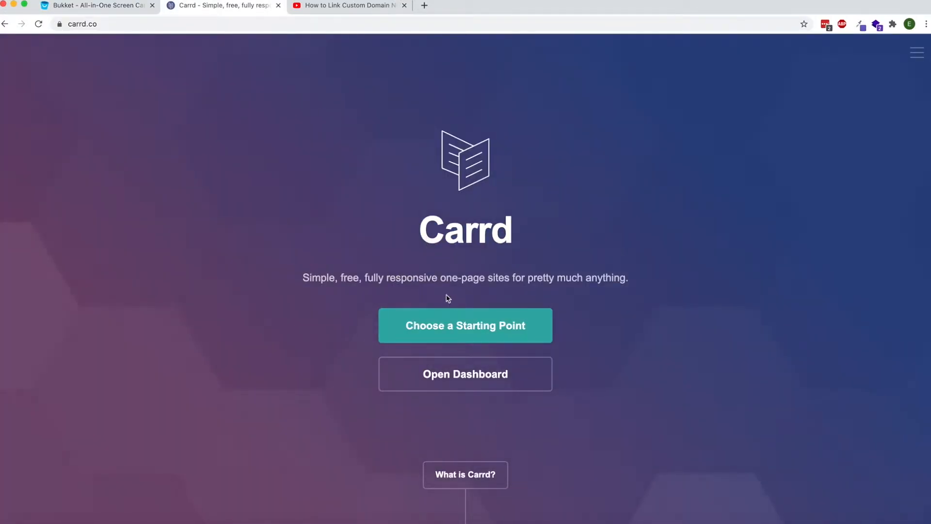
pyautogui.click(466, 326)
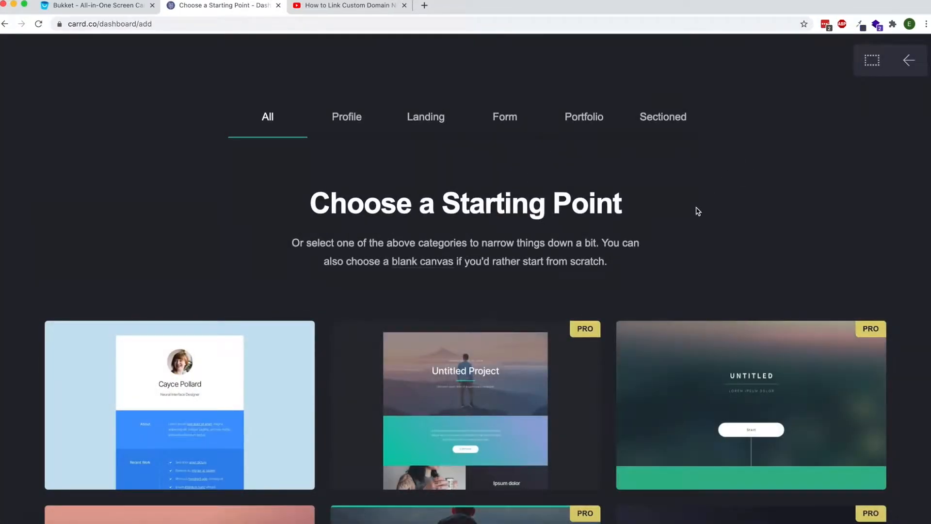
pyautogui.click(872, 61)
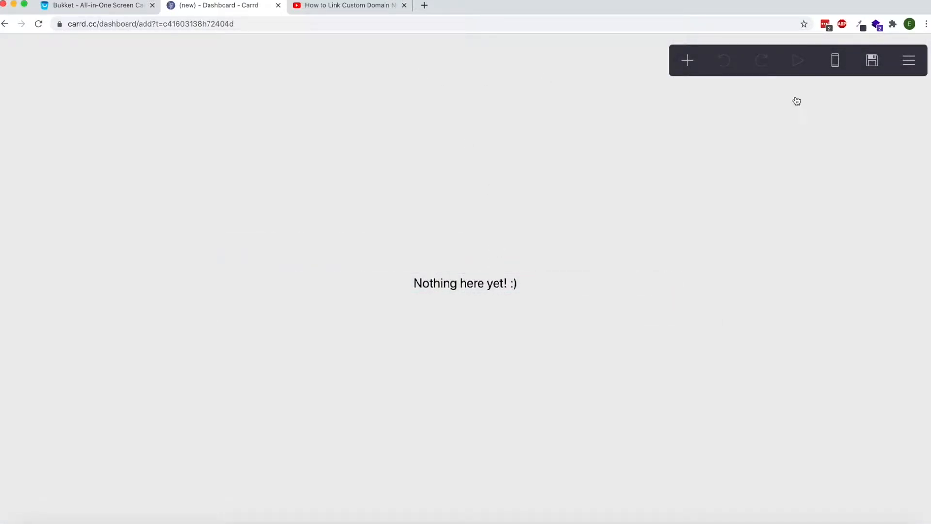
# Set the page style to Wide Box and its position to Top.
pyautogui.click(907, 62)
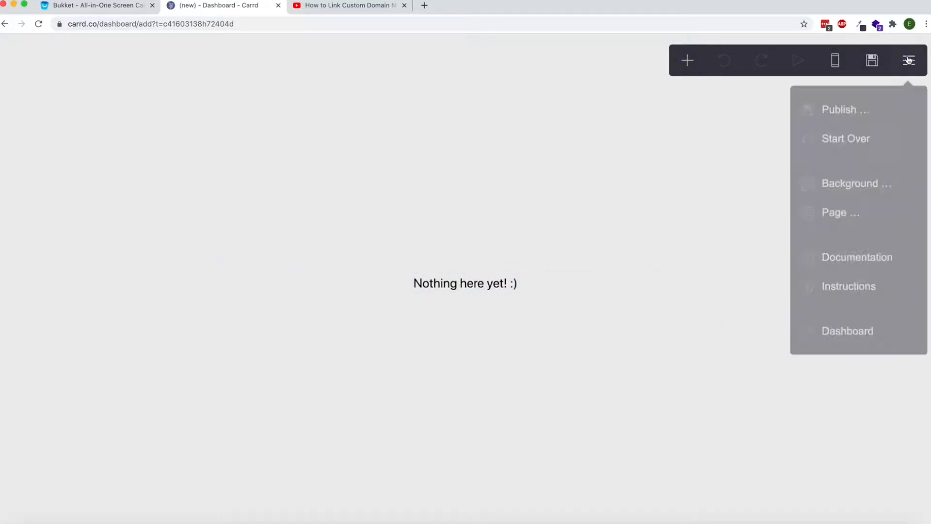
pyautogui.click(852, 219)
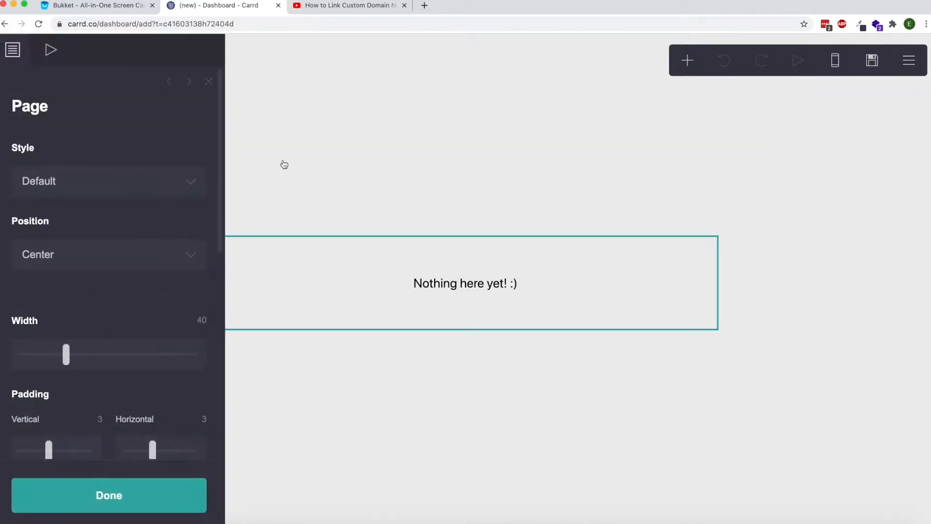
pyautogui.click(56, 181)
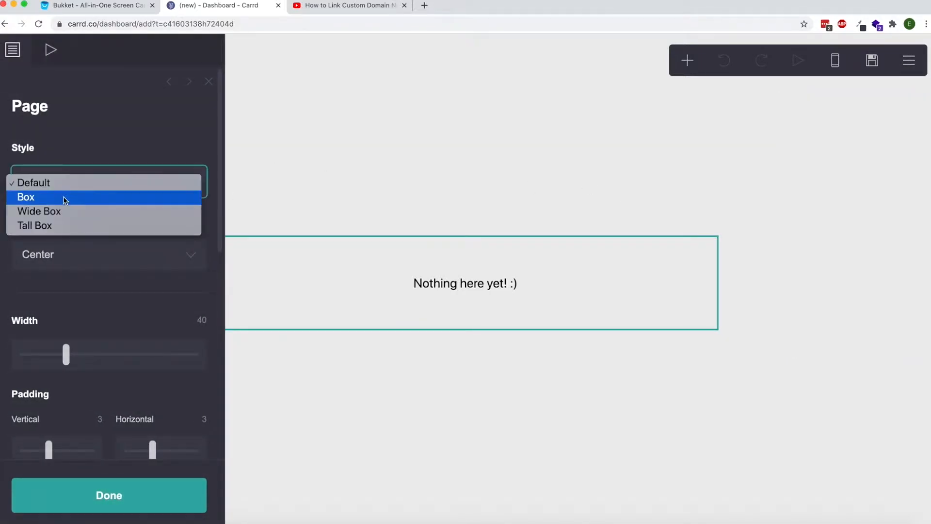
pyautogui.click(70, 209)
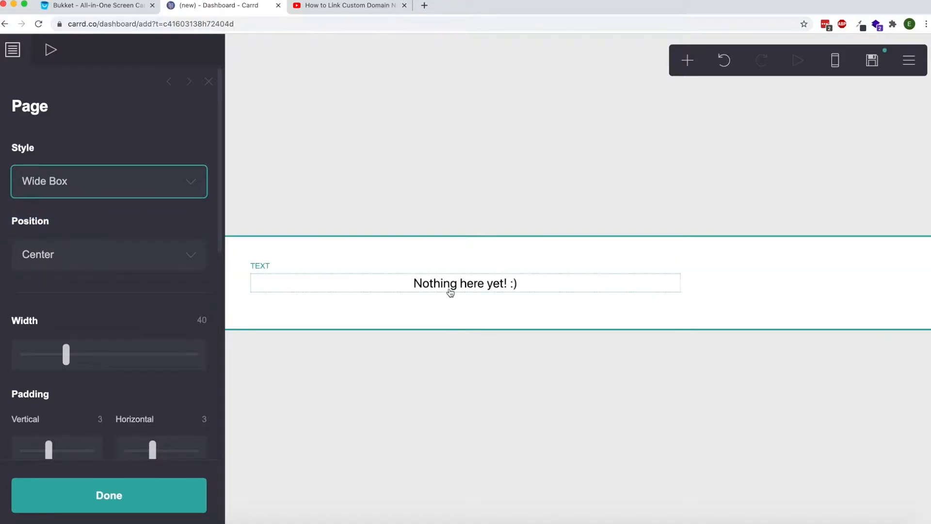
pyautogui.click(63, 266)
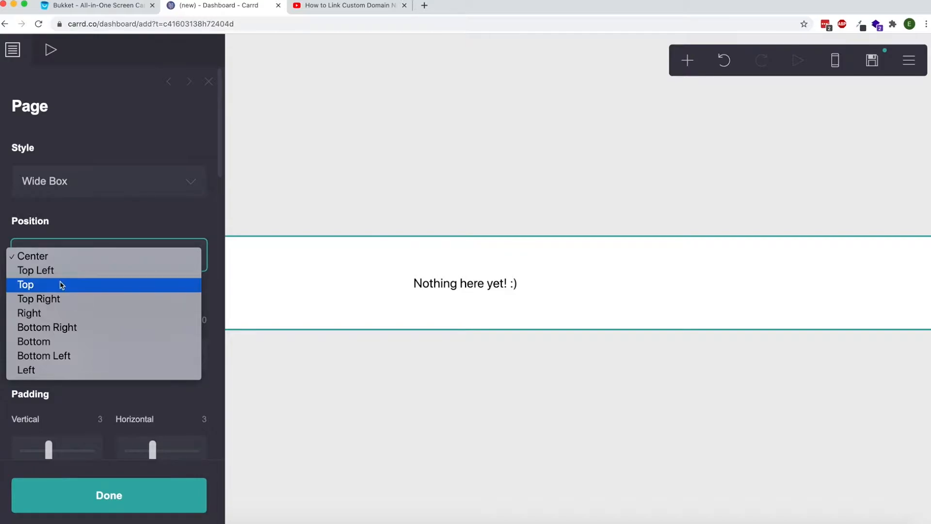
pyautogui.click(63, 285)
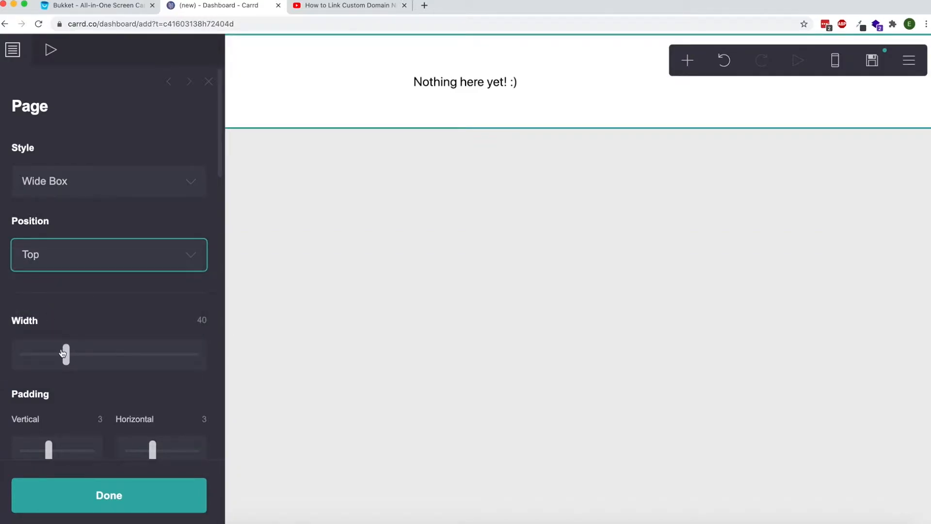
# Set the page width to 80 and check the extent of the placeholder text element.
pyautogui.click(426, 82)
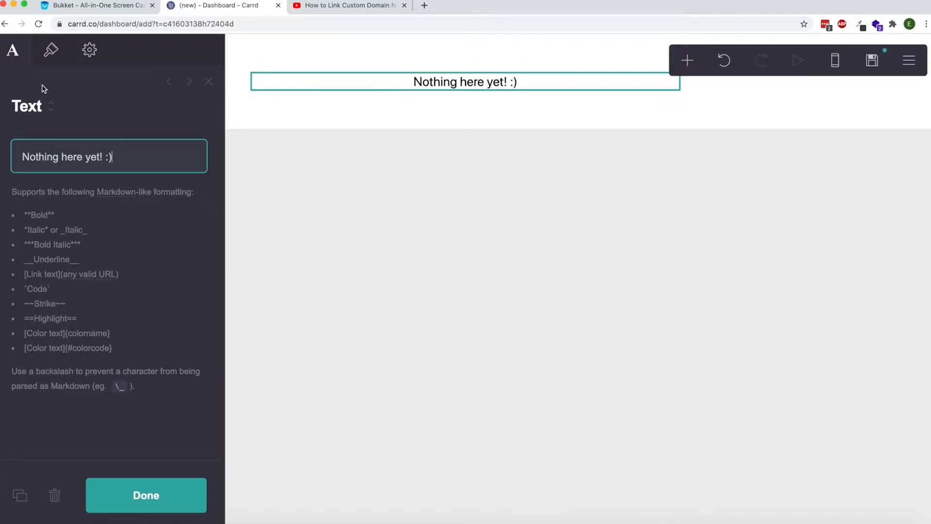
pyautogui.click(357, 99)
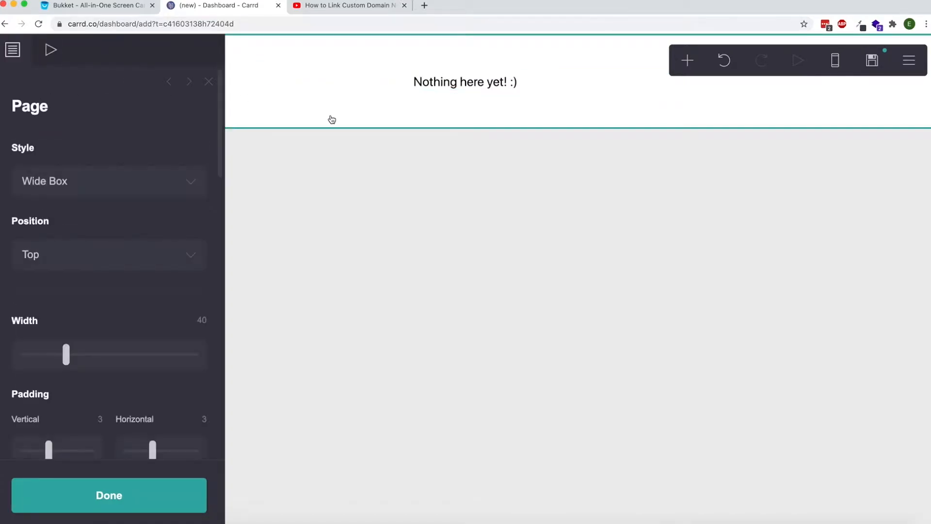
pyautogui.moveTo(66, 354); pyautogui.dragTo(152, 358)
pyautogui.scroll(-3, 62, 422)
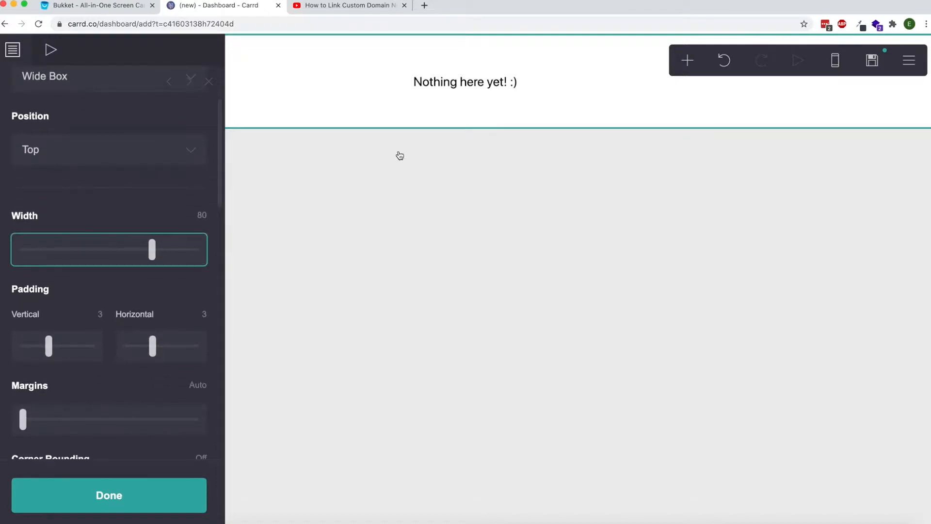
pyautogui.click(535, 84)
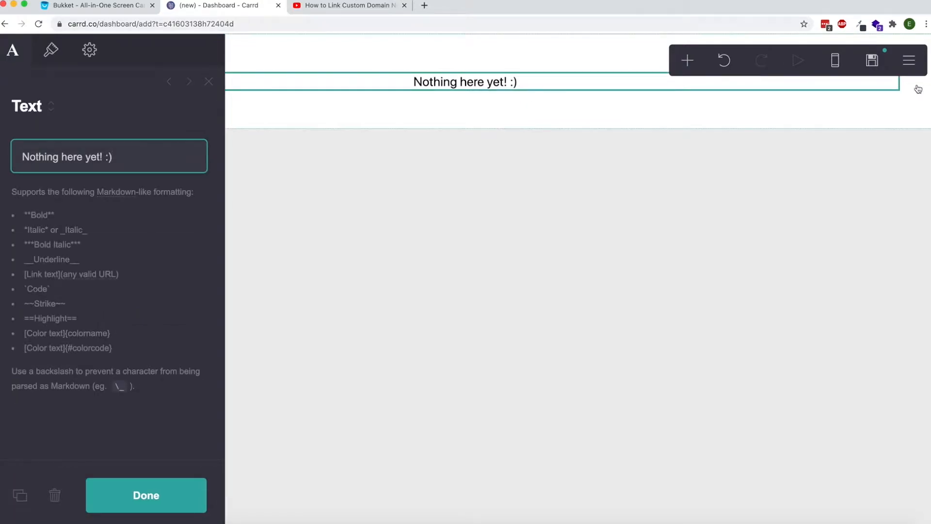
# Set the page's horizontal padding to 0 and check the placeholder text element's extent.
pyautogui.click(282, 121)
pyautogui.scroll(-2, 122, 438)
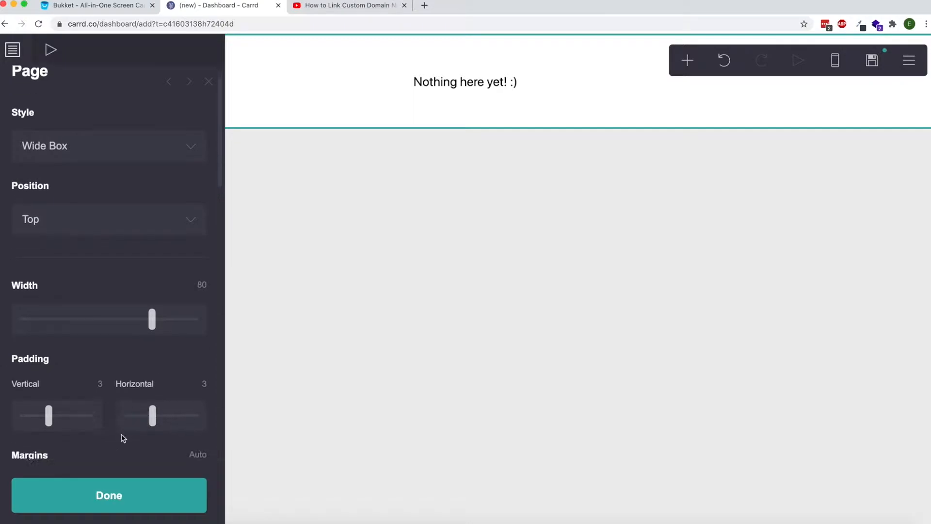
pyautogui.moveTo(152, 410); pyautogui.dragTo(124, 410)
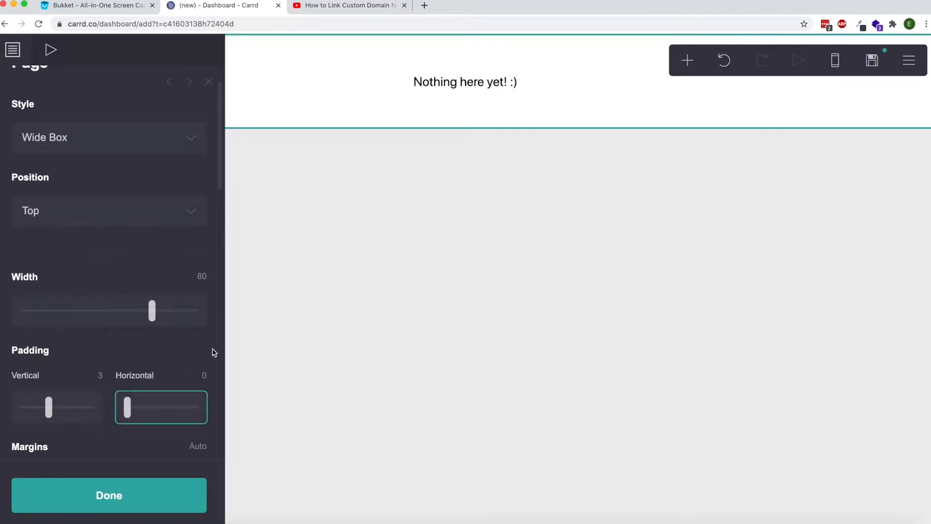
pyautogui.click(461, 85)
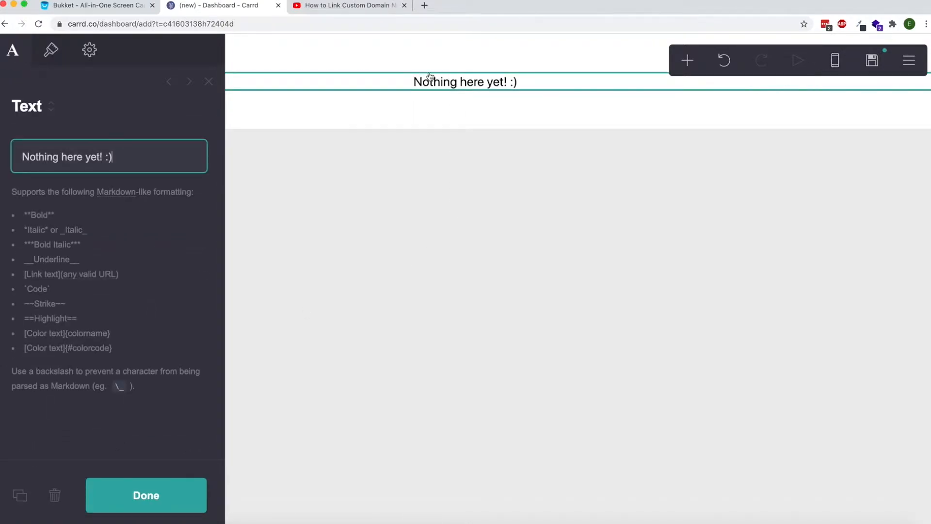
# Check the placeholder text and background settings, and look at the Bukket page's header layout for reference.
pyautogui.click(58, 60)
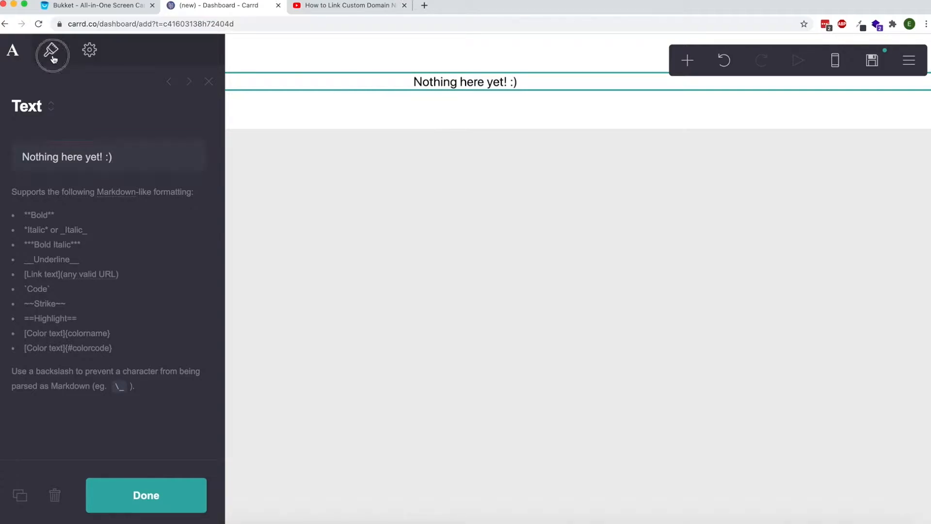
pyautogui.click(11, 60)
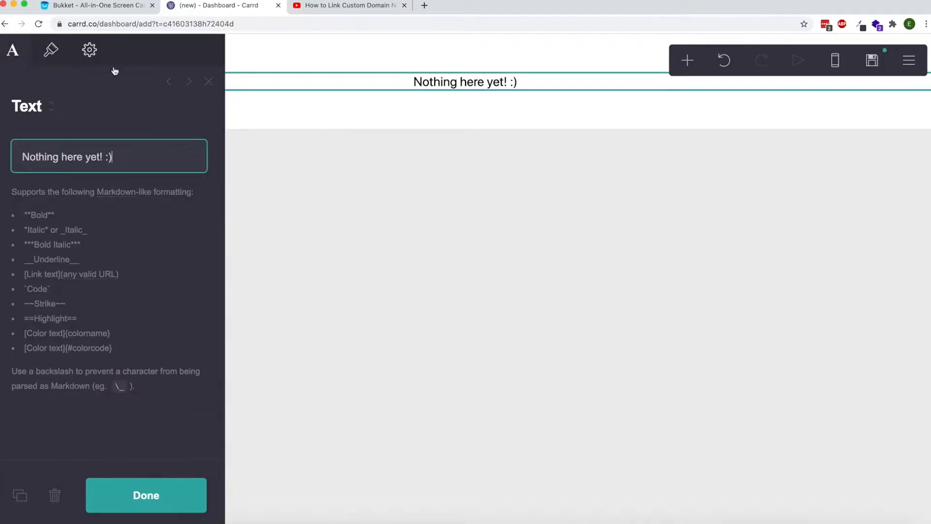
pyautogui.click(414, 223)
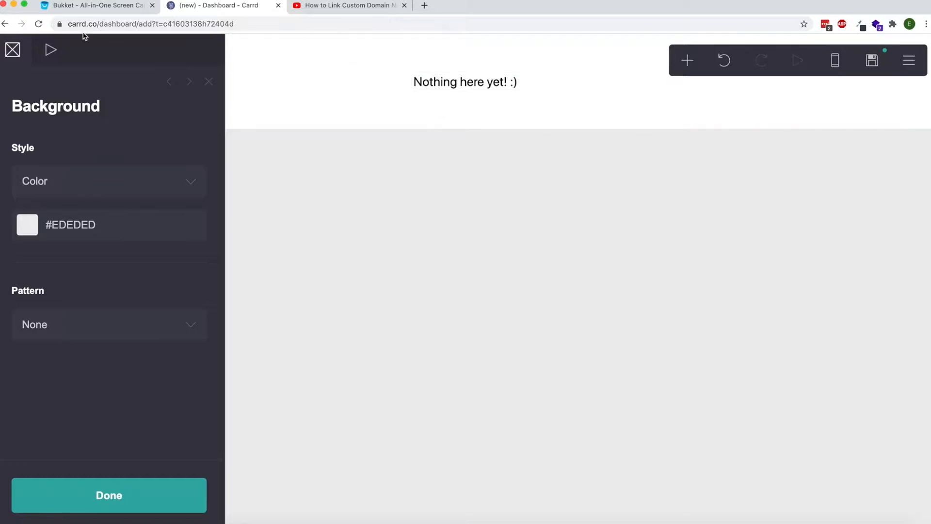
pyautogui.click(87, 7)
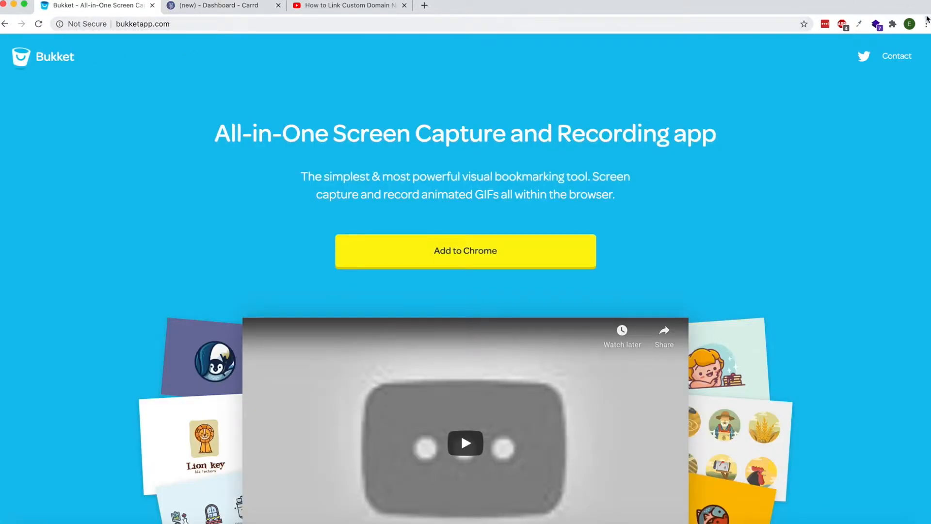
pyautogui.click(224, 9)
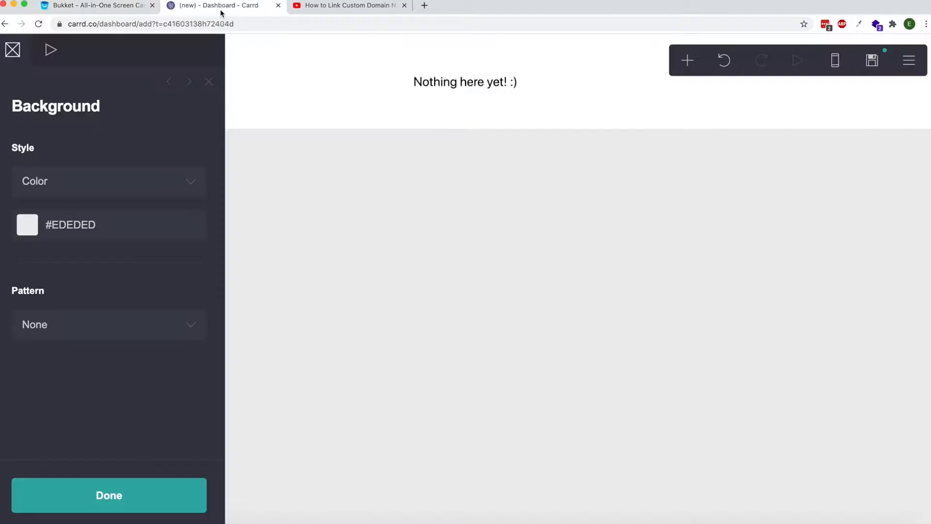
# Add a container of type Columns with two 50% columns below the placeholder text.
pyautogui.click(688, 60)
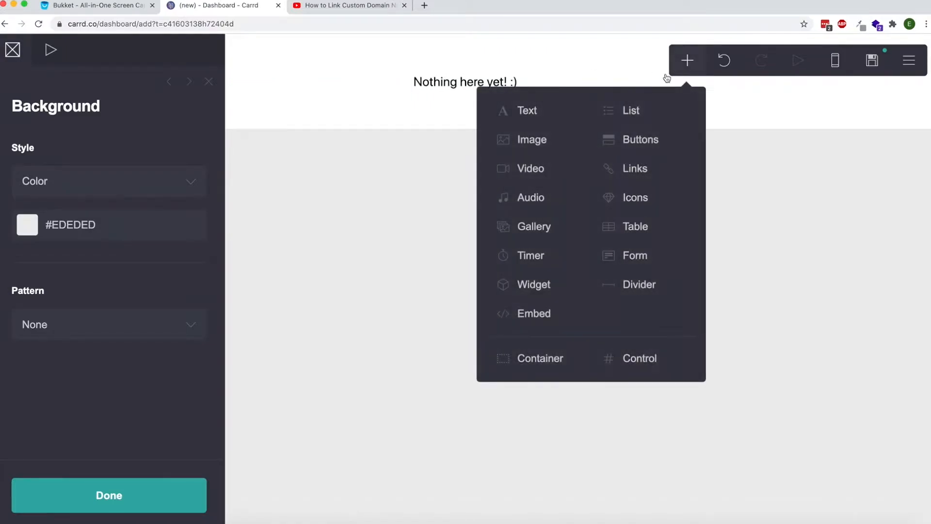
pyautogui.click(533, 363)
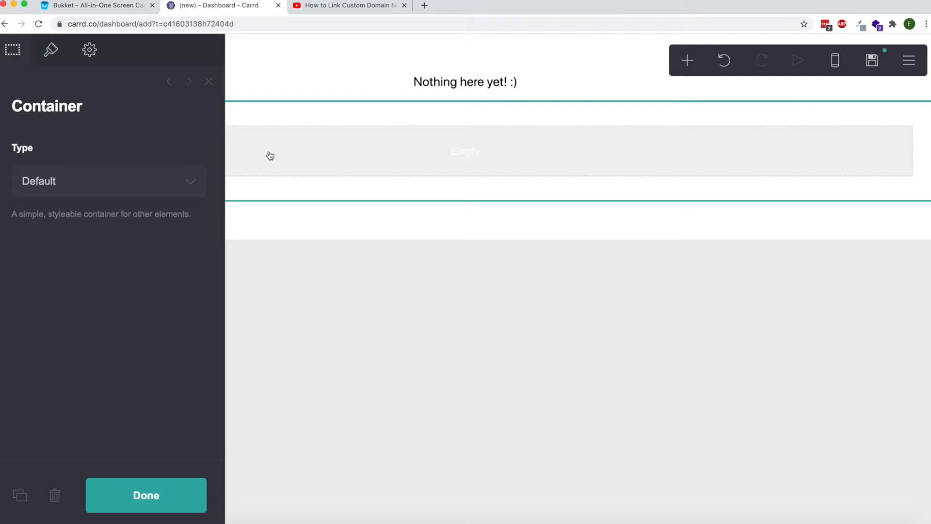
pyautogui.click(119, 187)
pyautogui.click(114, 197)
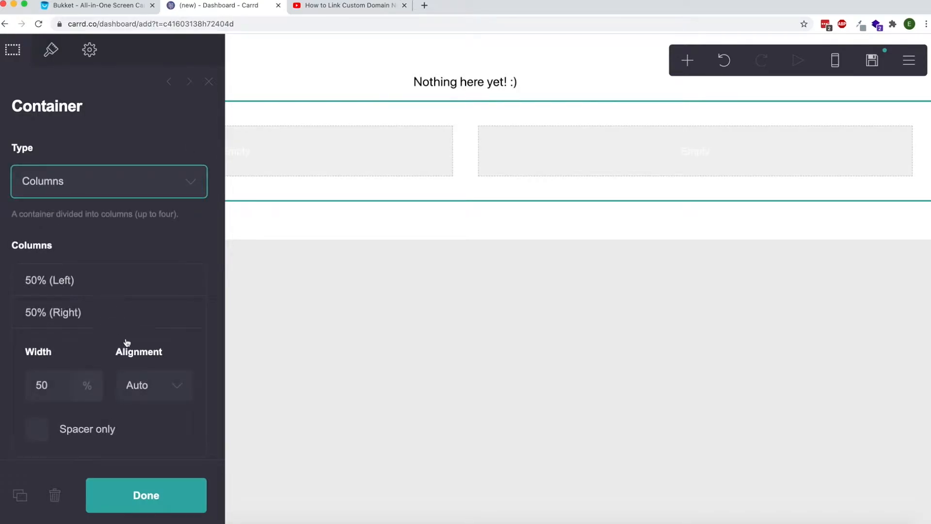
pyautogui.click(184, 501)
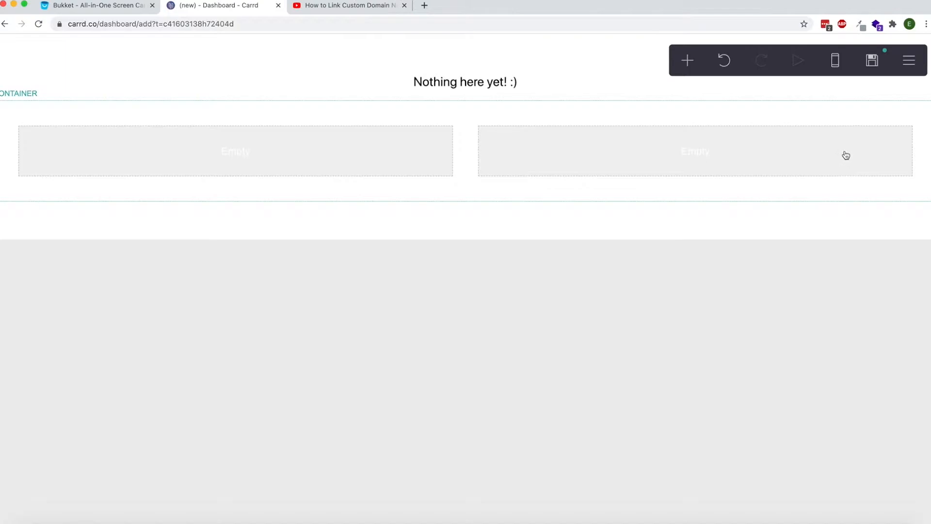
# Add a links element with one link labelled "Bucket" and move it into the container's left column.
pyautogui.click(688, 60)
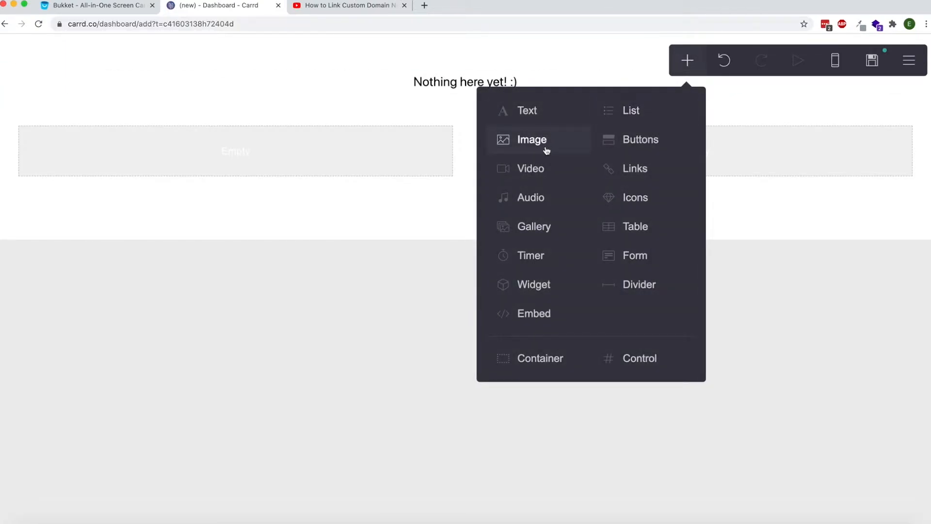
pyautogui.click(634, 169)
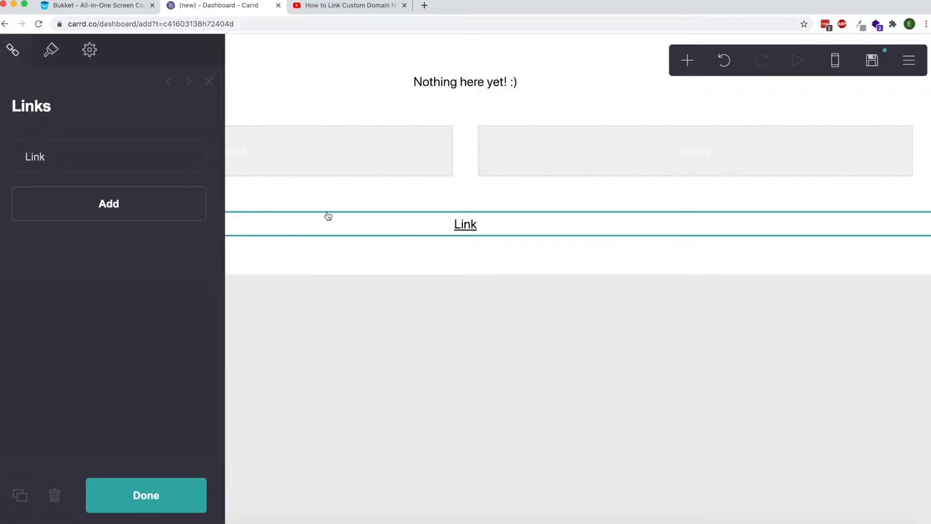
pyautogui.click(37, 155)
pyautogui.doubleClick(85, 235)
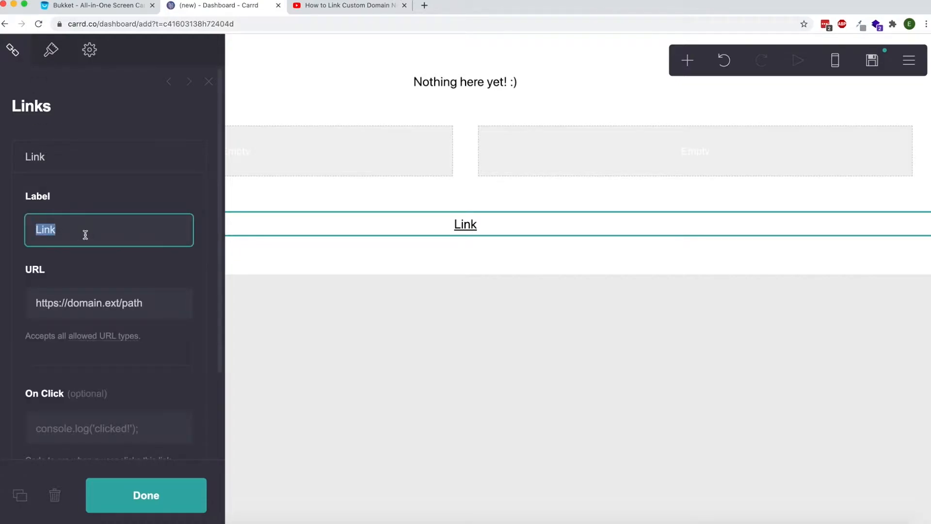
pyautogui.write('Bucket')
pyautogui.click(175, 497)
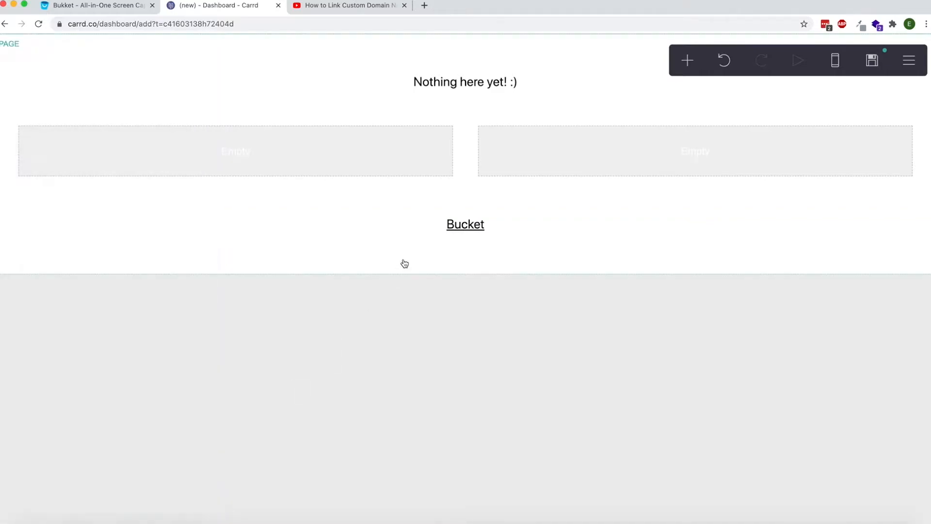
pyautogui.moveTo(458, 230); pyautogui.dragTo(252, 154)
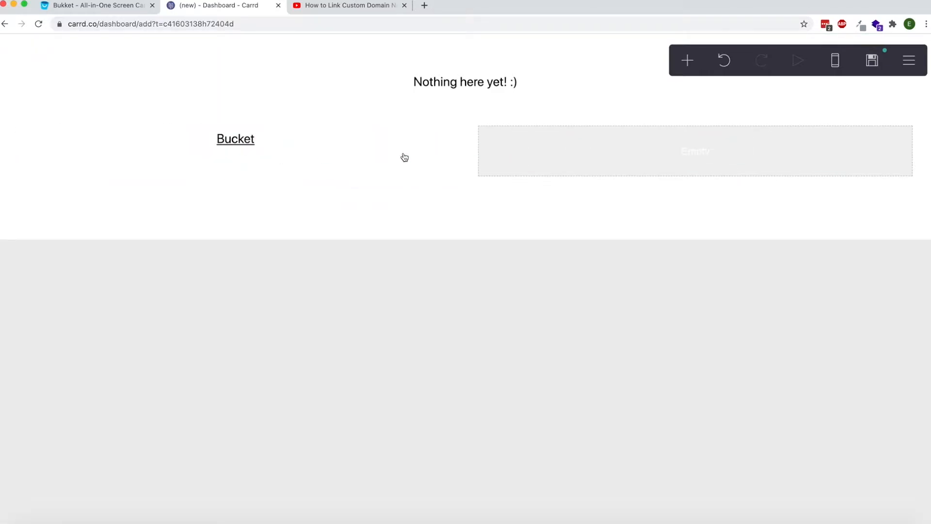
# Add an icons element with a Twitter icon followed by an Email icon and move it into the container's right column.
pyautogui.click(687, 63)
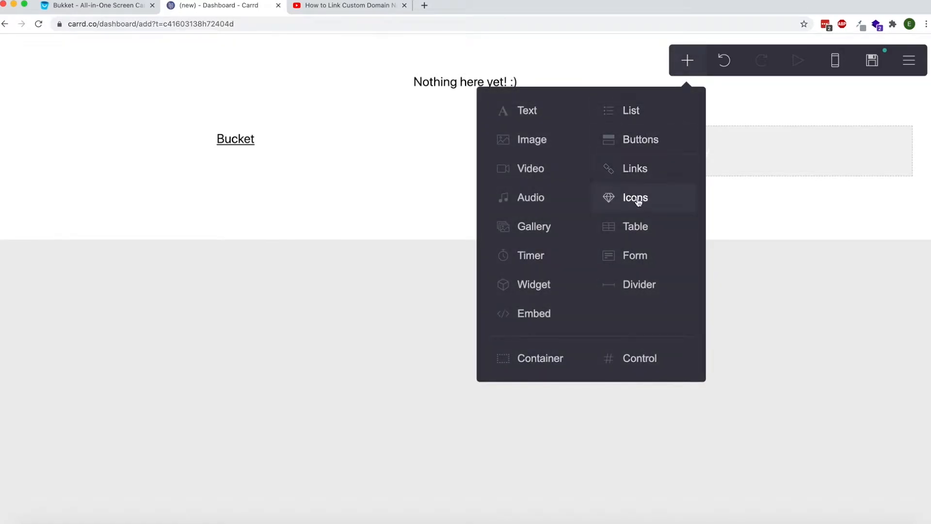
pyautogui.click(635, 198)
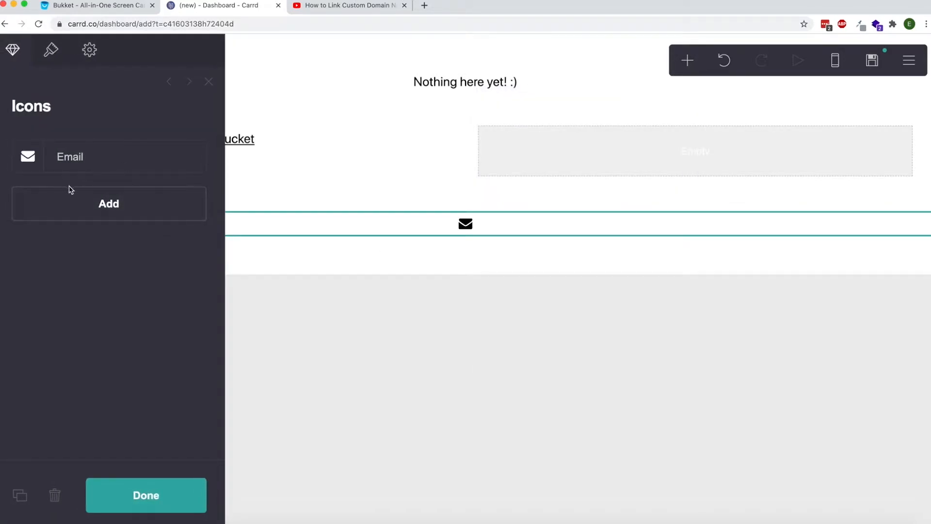
pyautogui.click(69, 190)
pyautogui.moveTo(70, 155); pyautogui.dragTo(73, 195)
pyautogui.click(74, 159)
pyautogui.click(88, 225)
pyautogui.write('twit')
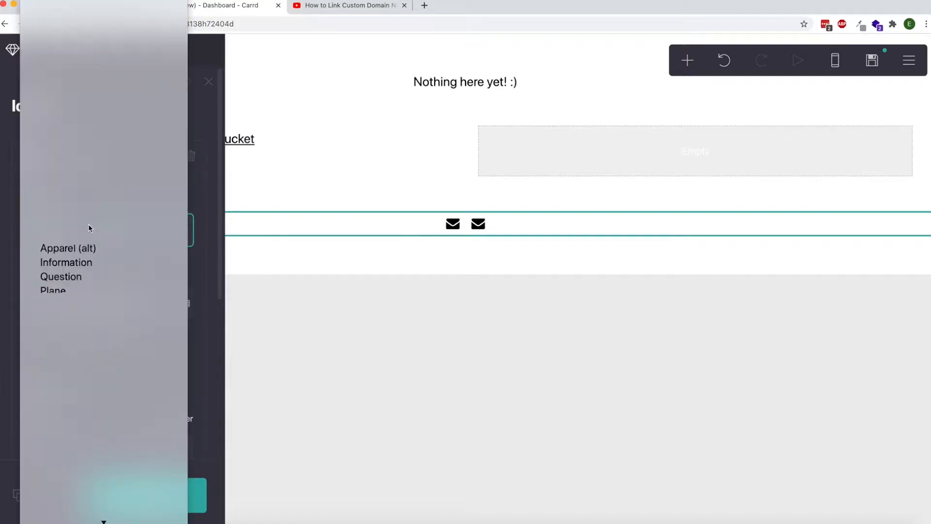
pyautogui.press('Down')
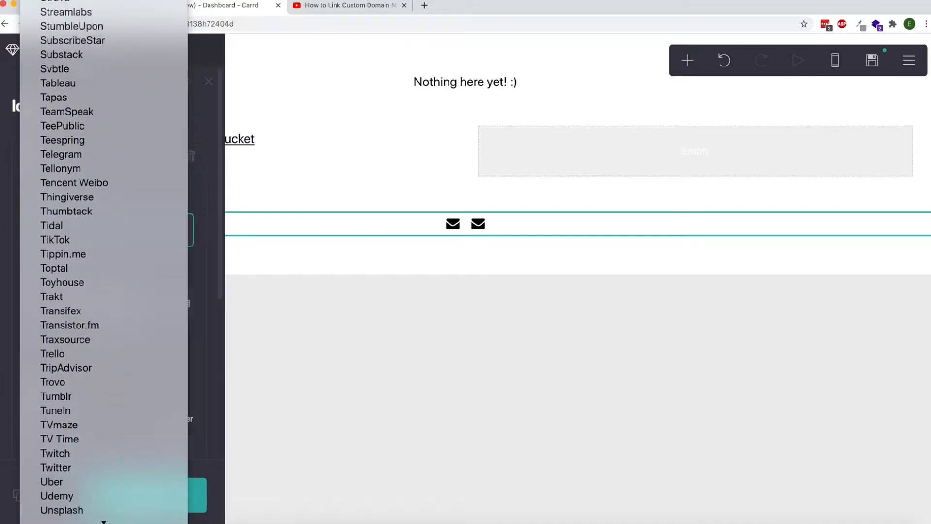
pyautogui.click(55, 438)
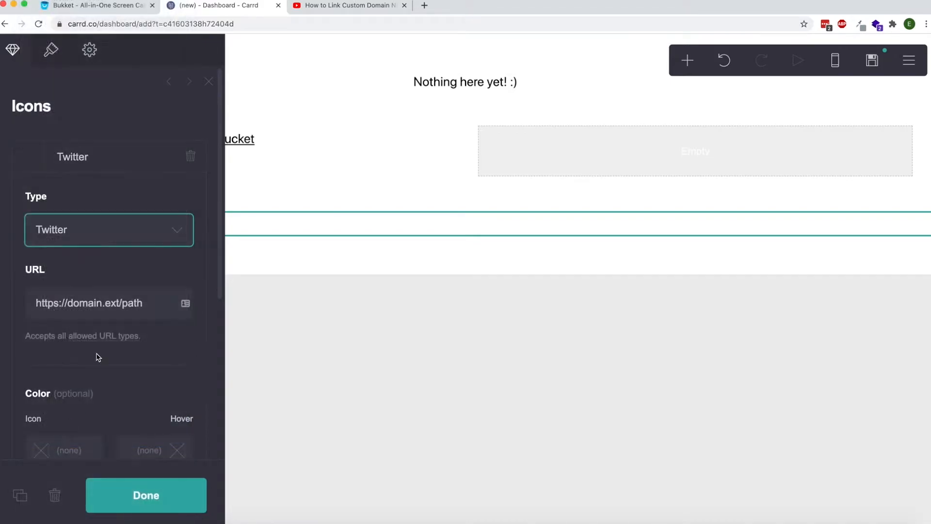
pyautogui.click(177, 505)
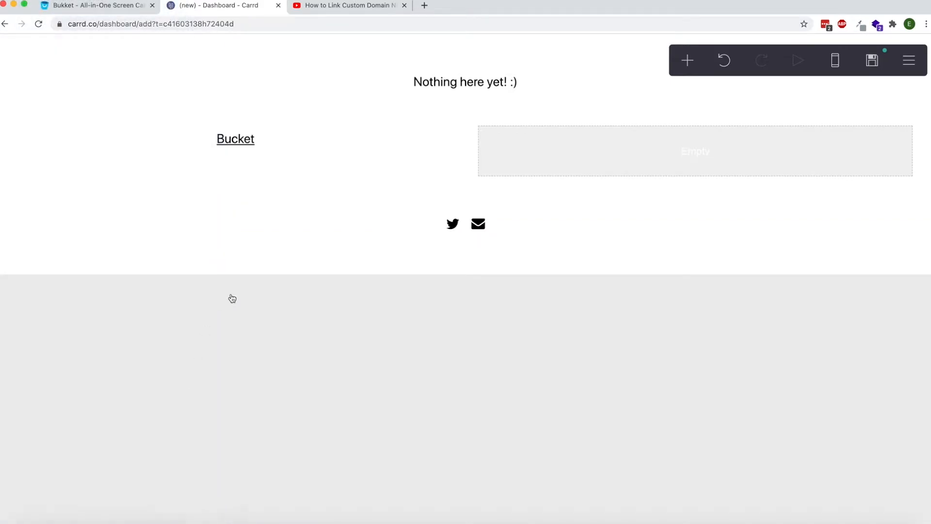
pyautogui.moveTo(474, 230); pyautogui.dragTo(597, 162)
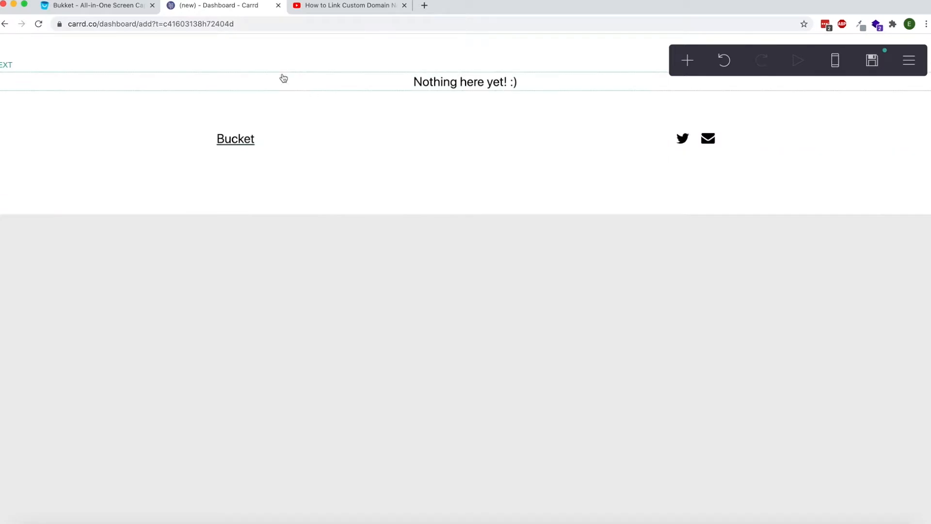
# Delete the "Nothing here yet! :)" placeholder text and check the Bukket page's header for reference.
pyautogui.click(448, 85)
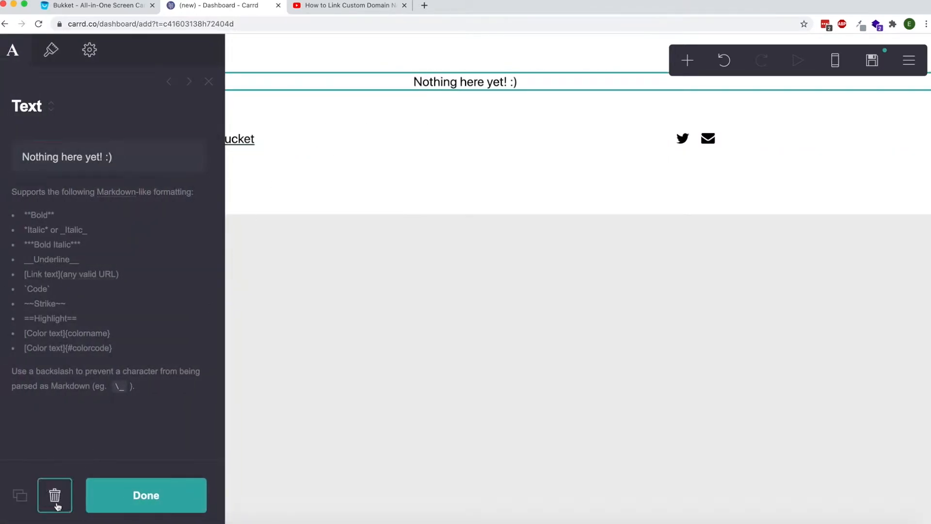
pyautogui.click(56, 506)
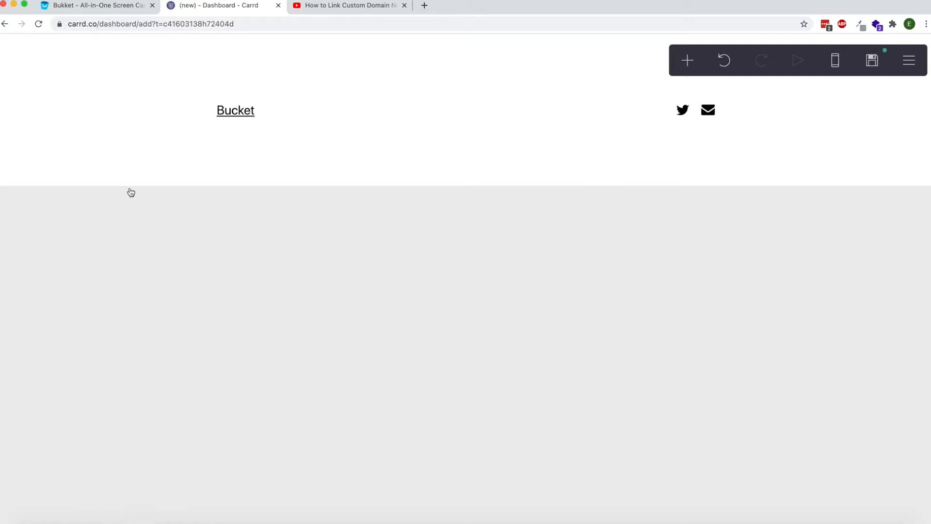
pyautogui.click(272, 138)
pyautogui.click(97, 5)
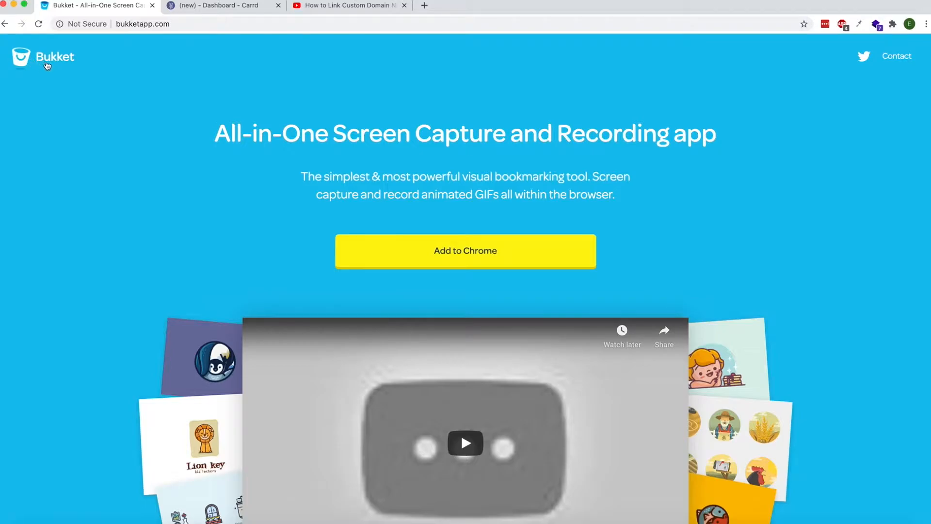
pyautogui.click(182, 5)
pyautogui.click(495, 263)
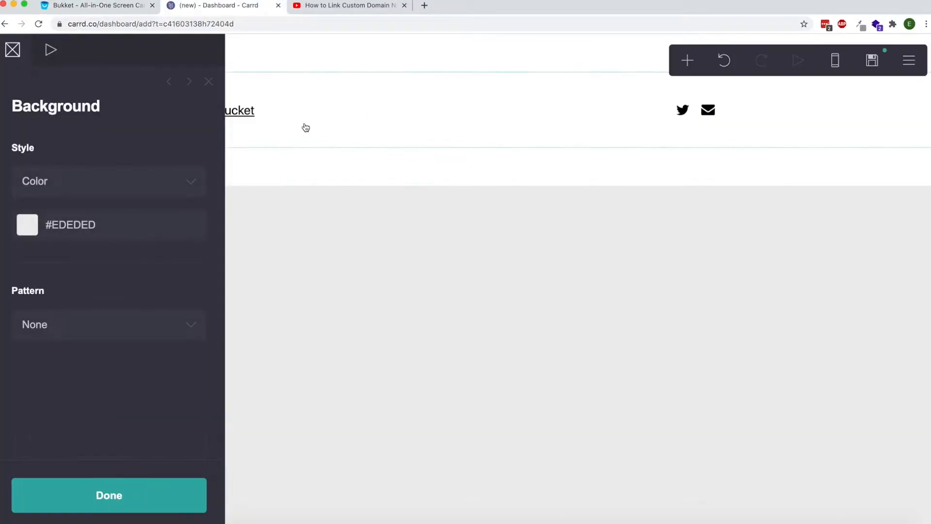
# Set the alignment of the header container's left column to Left.
pyautogui.click(338, 86)
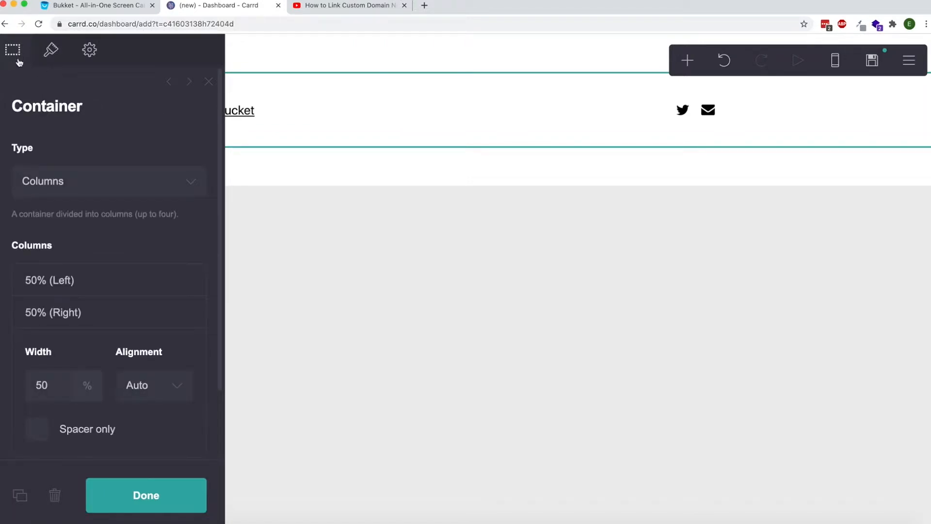
pyautogui.scroll(-3, 77, 183)
pyautogui.click(68, 208)
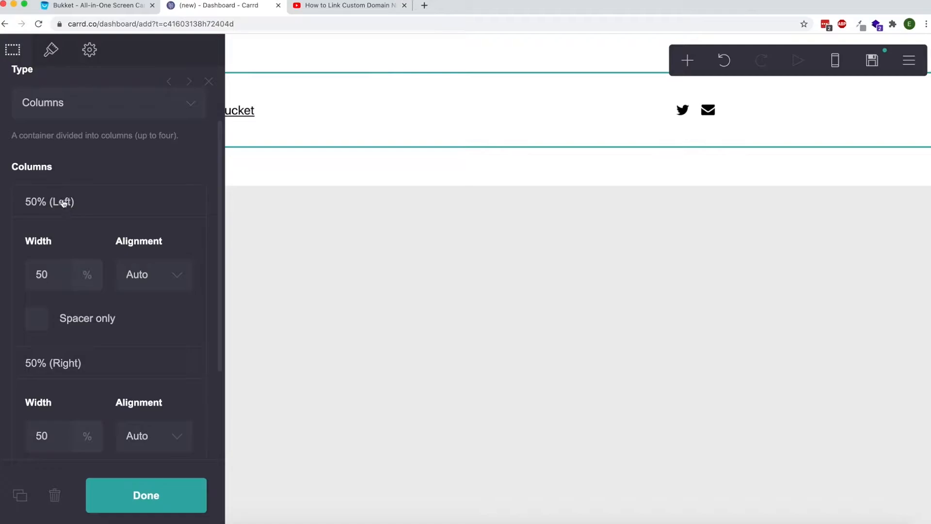
pyautogui.click(151, 277)
pyautogui.click(151, 291)
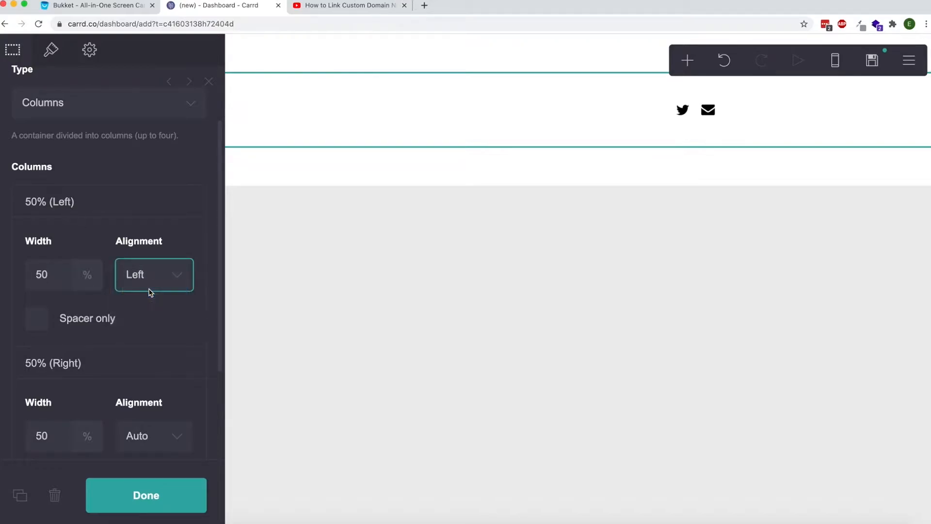
# Set the alignment of the header container's right column to Right.
pyautogui.click(58, 201)
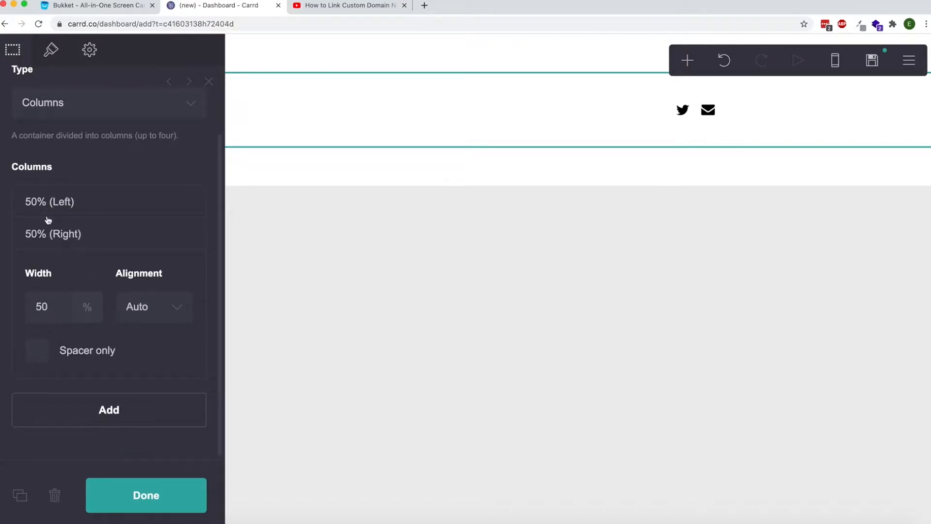
pyautogui.click(58, 238)
pyautogui.click(76, 313)
pyautogui.click(175, 386)
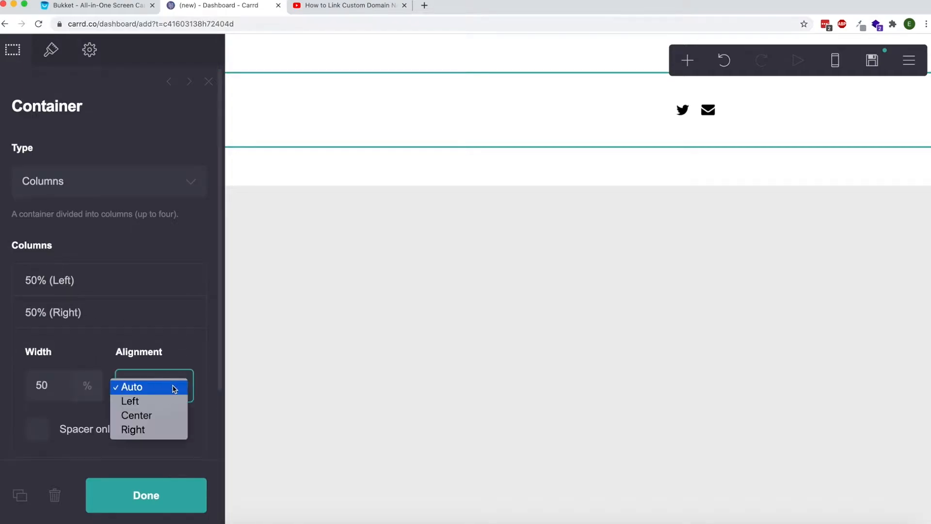
pyautogui.click(166, 430)
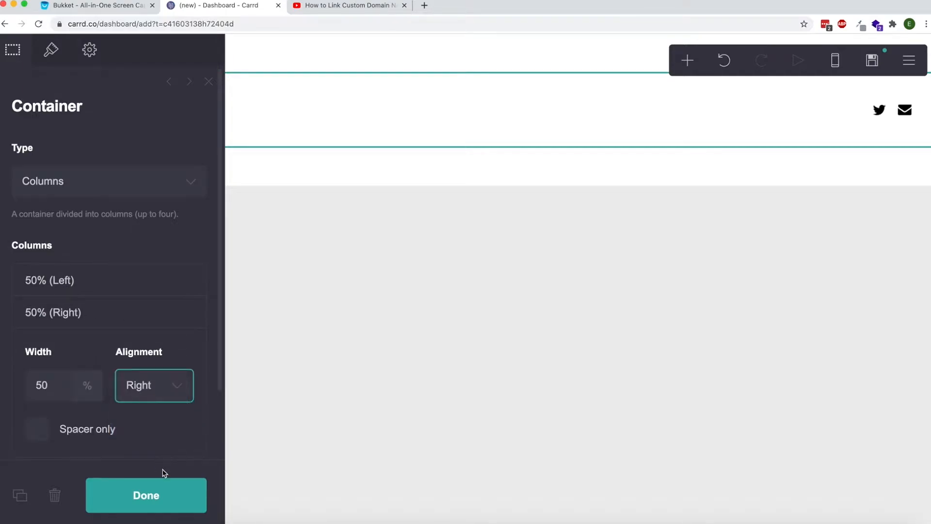
pyautogui.click(165, 500)
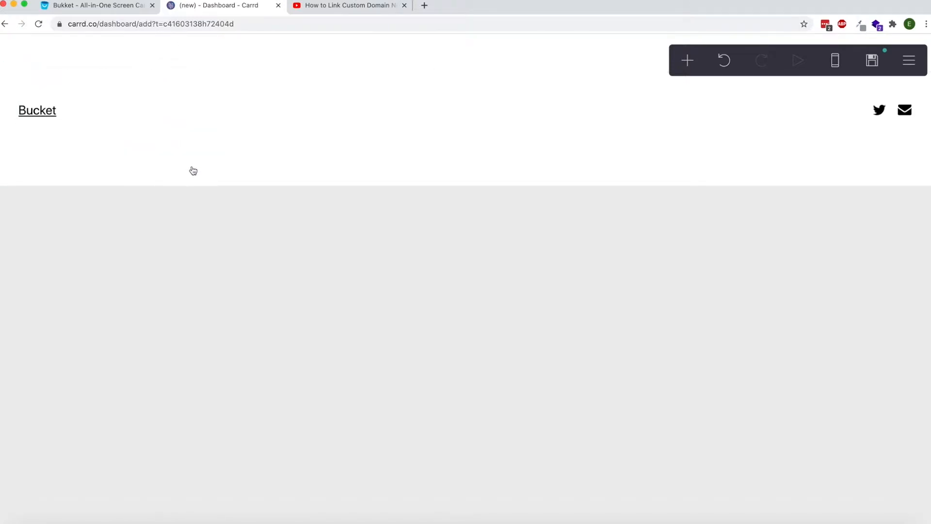
# Set the page's vertical padding to 0.
pyautogui.click(909, 60)
pyautogui.click(852, 226)
pyautogui.scroll(-3, 34, 322)
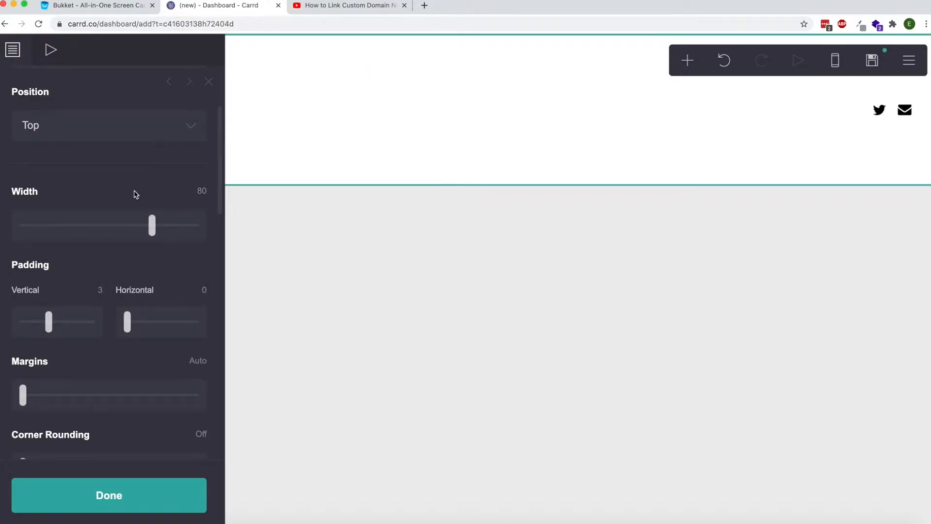
pyautogui.moveTo(56, 326); pyautogui.dragTo(20, 324)
pyautogui.scroll(-3, 21, 324)
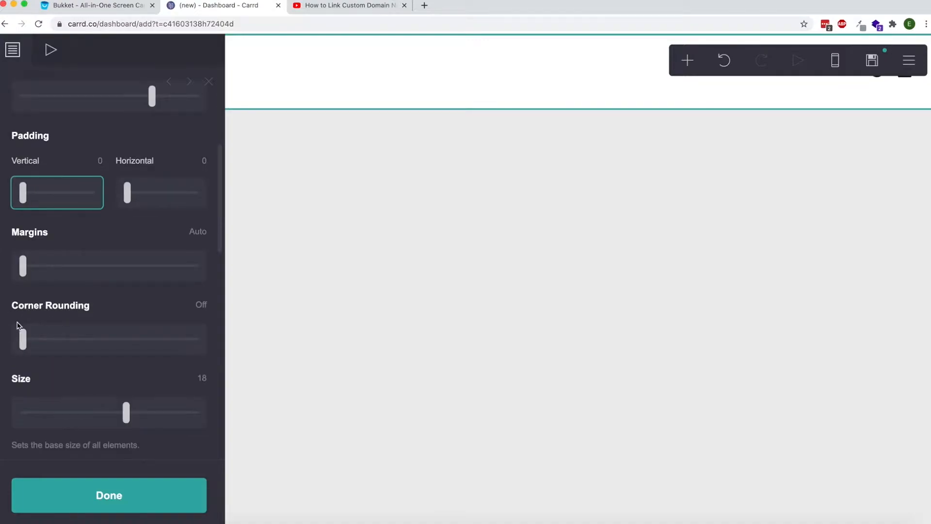
pyautogui.click(199, 501)
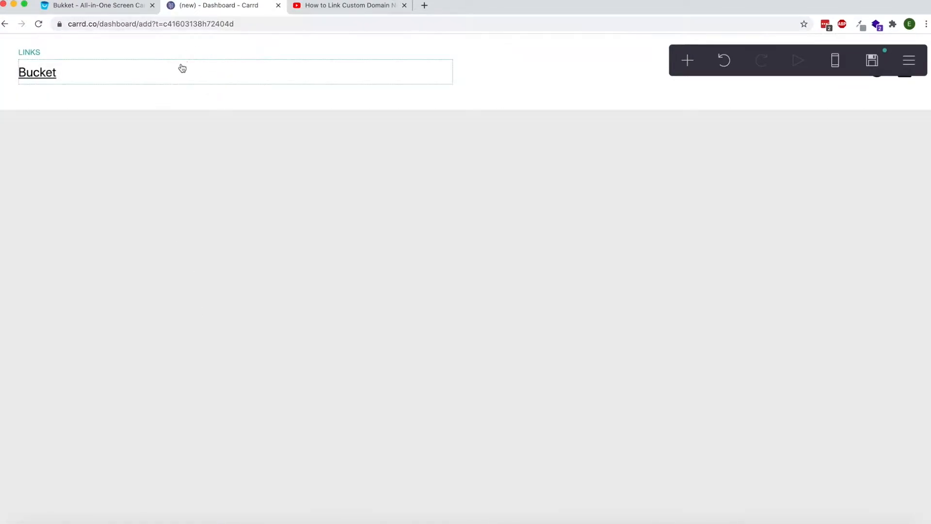
# Reduce the vertical padding of the header's columns container.
pyautogui.click(462, 62)
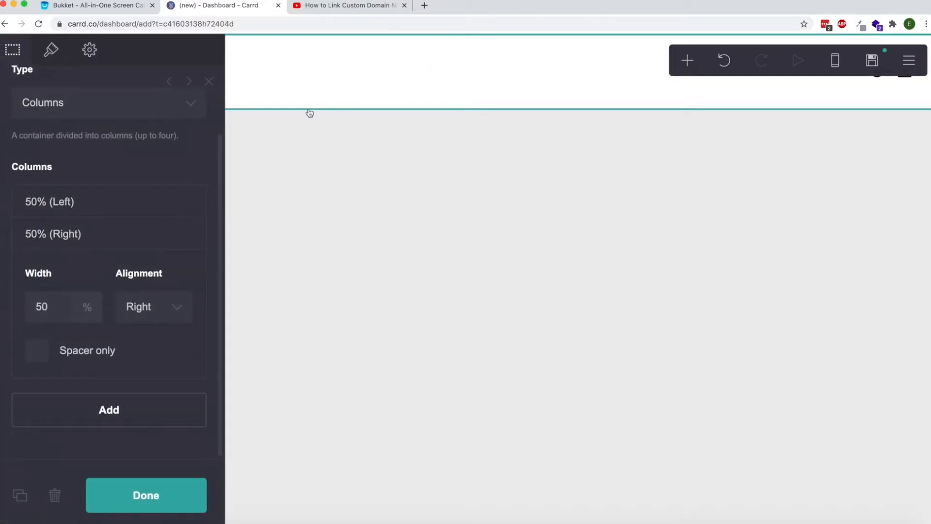
pyautogui.click(51, 50)
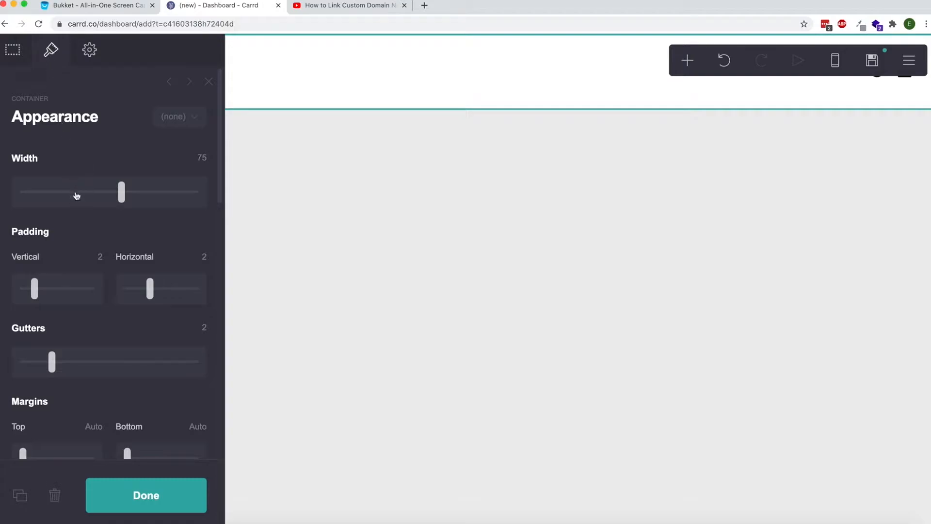
pyautogui.scroll(-1, 76, 196)
pyautogui.moveTo(32, 265); pyautogui.dragTo(30, 265)
pyautogui.click(162, 488)
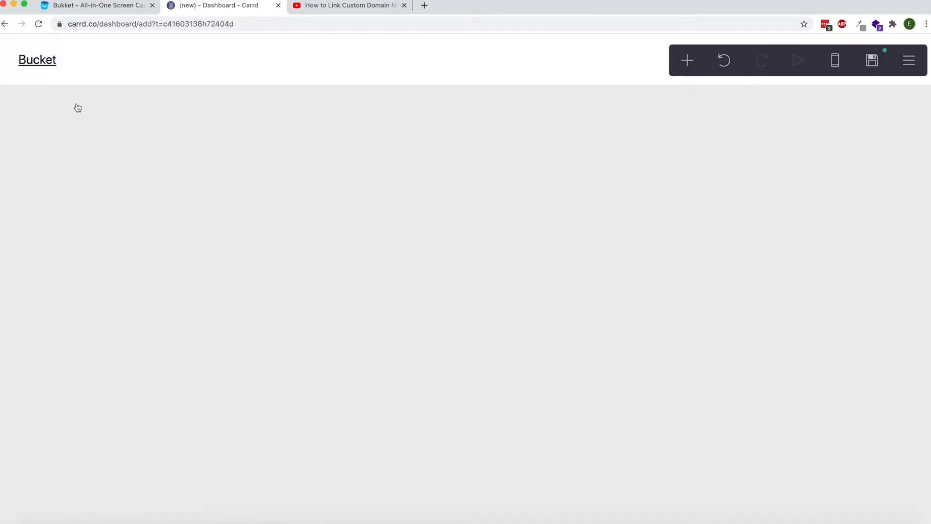
# Switch to the Bukket page and sample its blue background with the Color Picker extension.
pyautogui.click(112, 11)
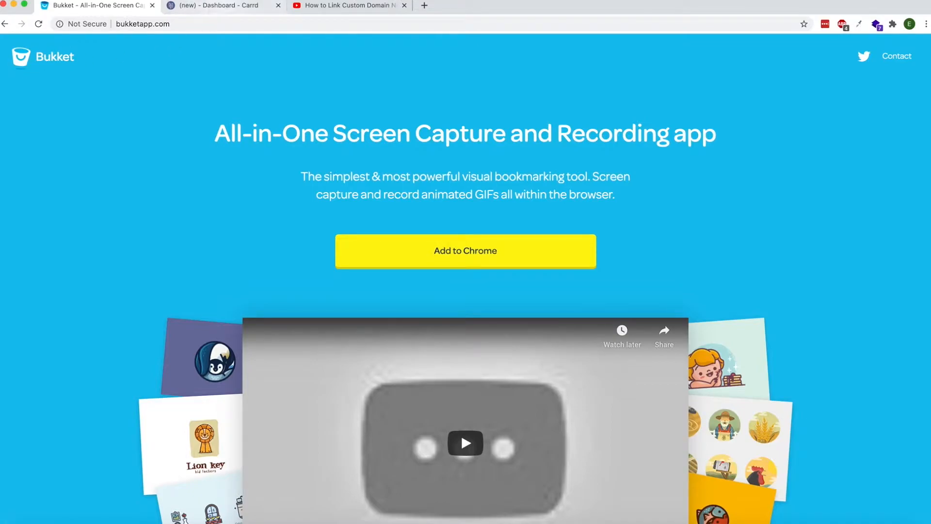
pyautogui.click(859, 25)
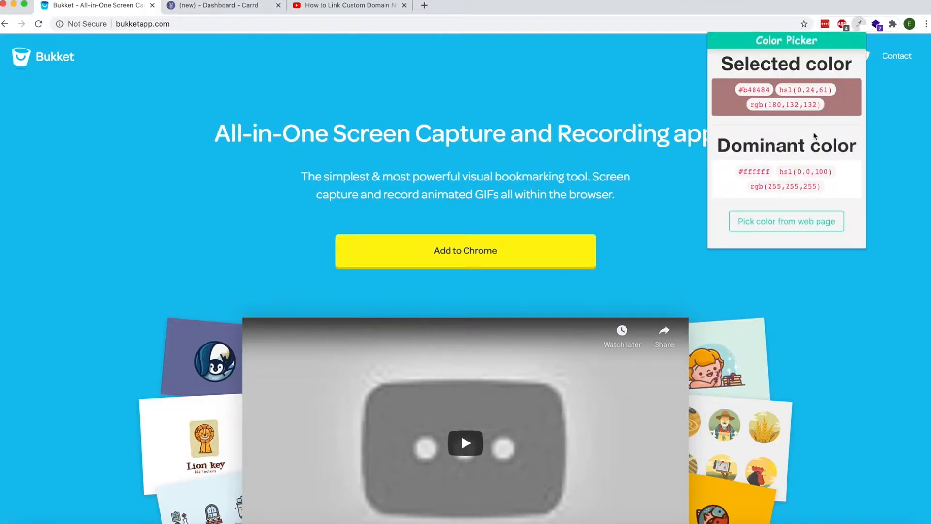
pyautogui.click(822, 218)
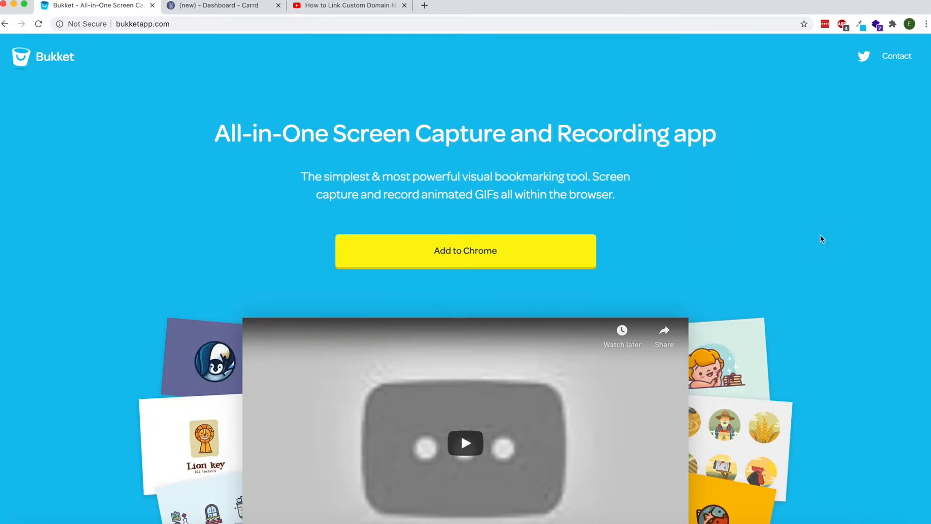
# Switch to the Carrd editor and set the page's background color to #14C1EE.
pyautogui.click(235, 8)
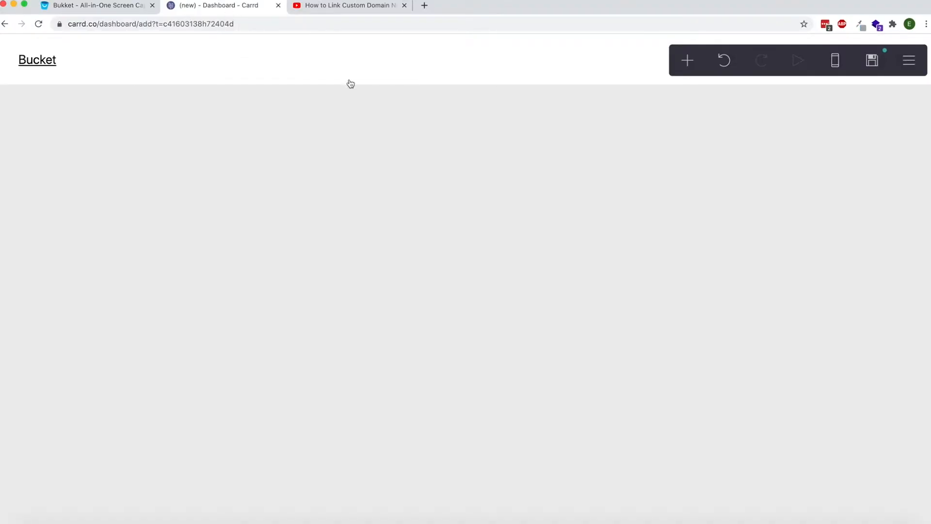
pyautogui.click(909, 60)
pyautogui.click(832, 228)
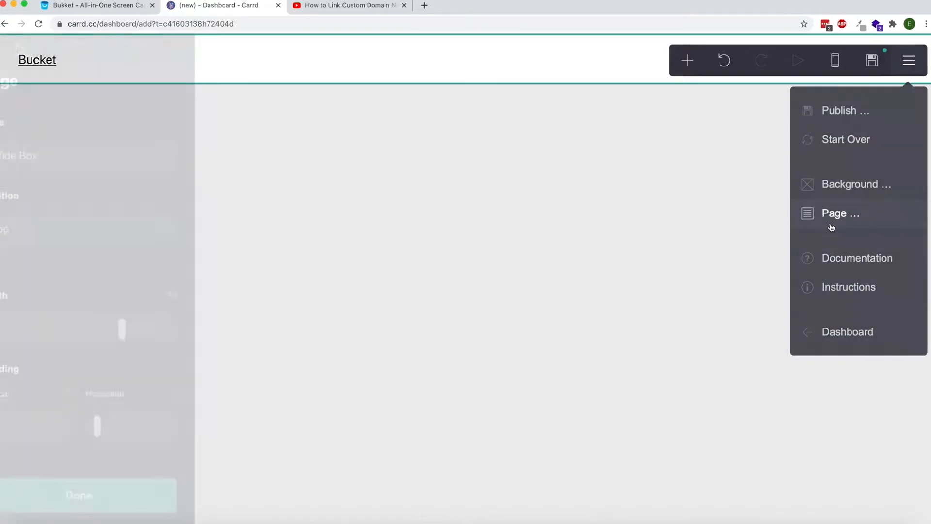
pyautogui.scroll(-10, 74, 172)
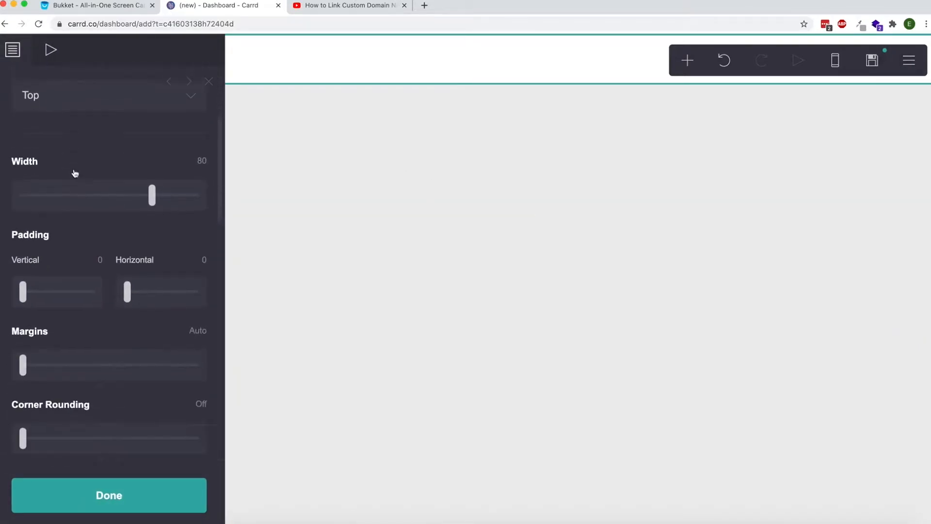
pyautogui.scroll(-5, 75, 172)
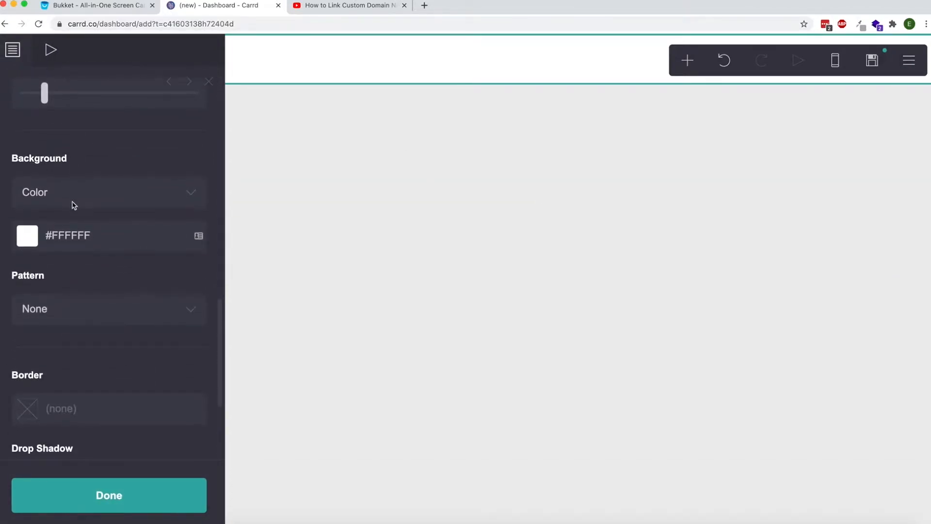
pyautogui.click(75, 236)
pyautogui.press('BackSpace')
pyautogui.press('BackSpace')
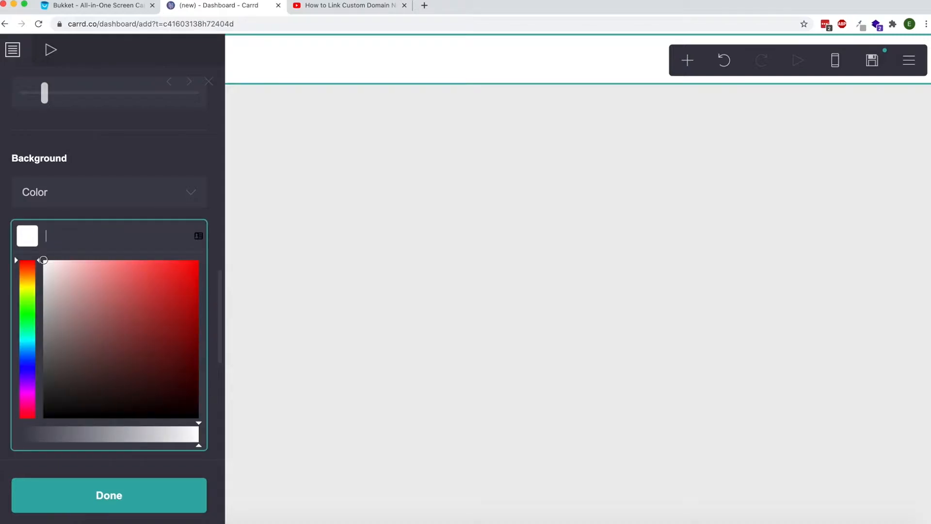
pyautogui.write('#14C1EE')
pyautogui.click(164, 494)
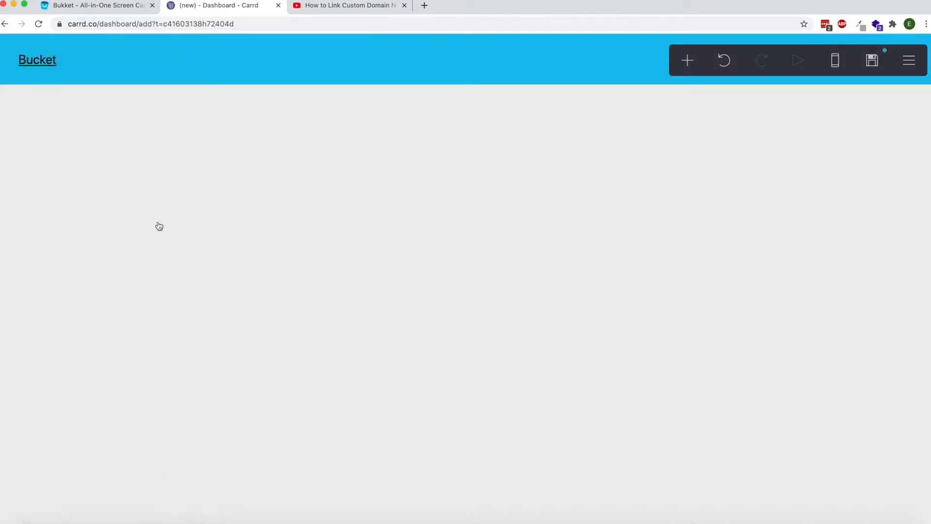
# Set the header's Bucket link color to white, #FFFFFF.
pyautogui.click(56, 63)
pyautogui.scroll(3, 47, 114)
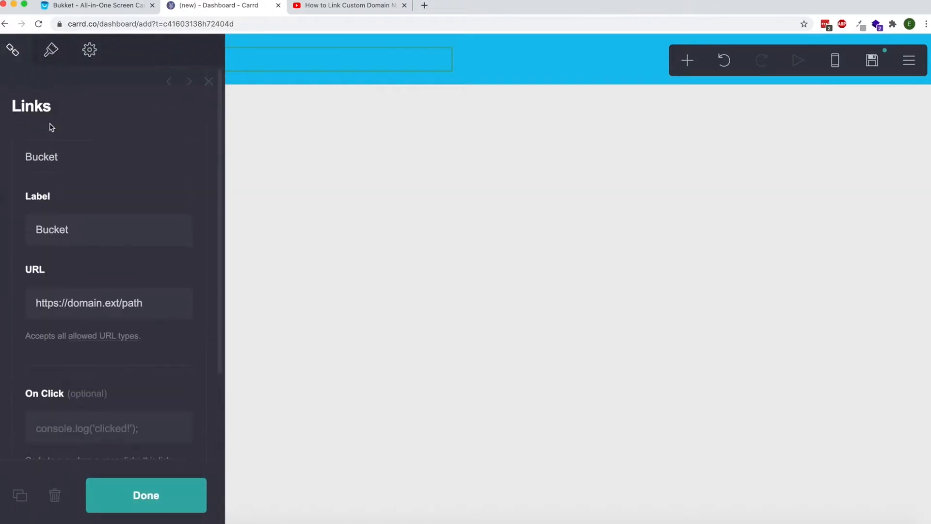
pyautogui.click(51, 49)
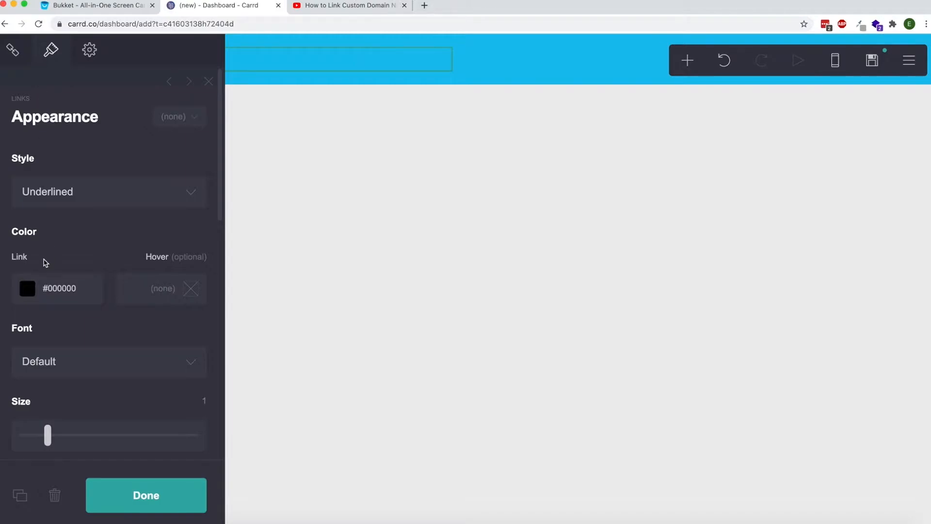
pyautogui.click(57, 290)
pyautogui.click(51, 319)
pyautogui.click(42, 312)
pyautogui.click(172, 509)
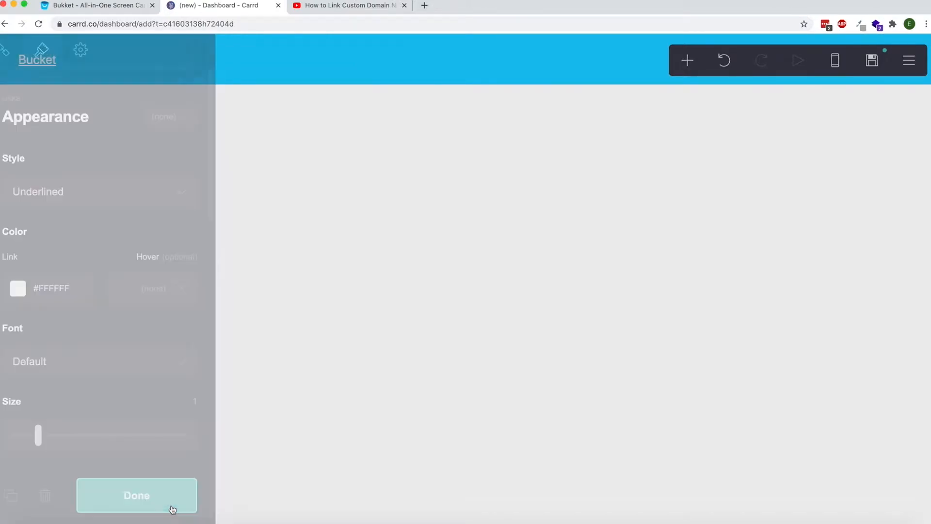
# Change the color of the header's Twitter icon in its appearance settings.
pyautogui.click(654, 66)
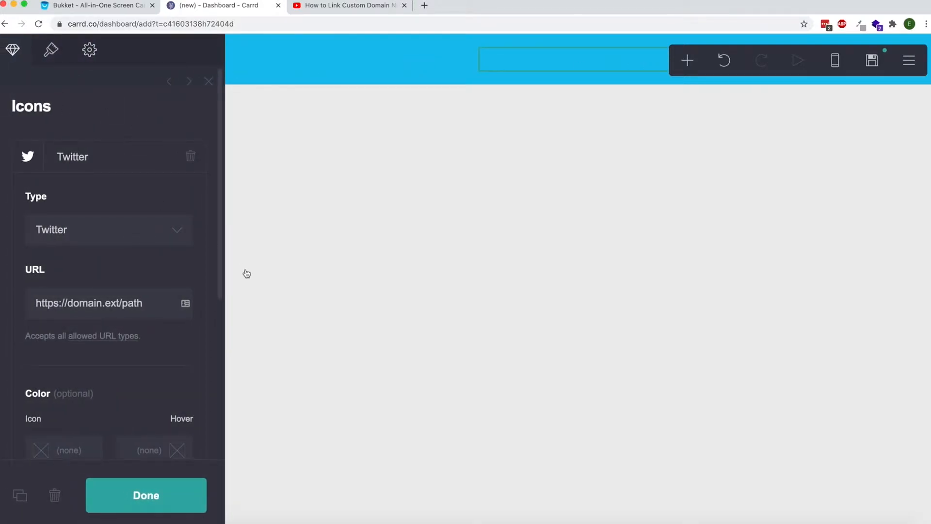
pyautogui.scroll(-3, 110, 247)
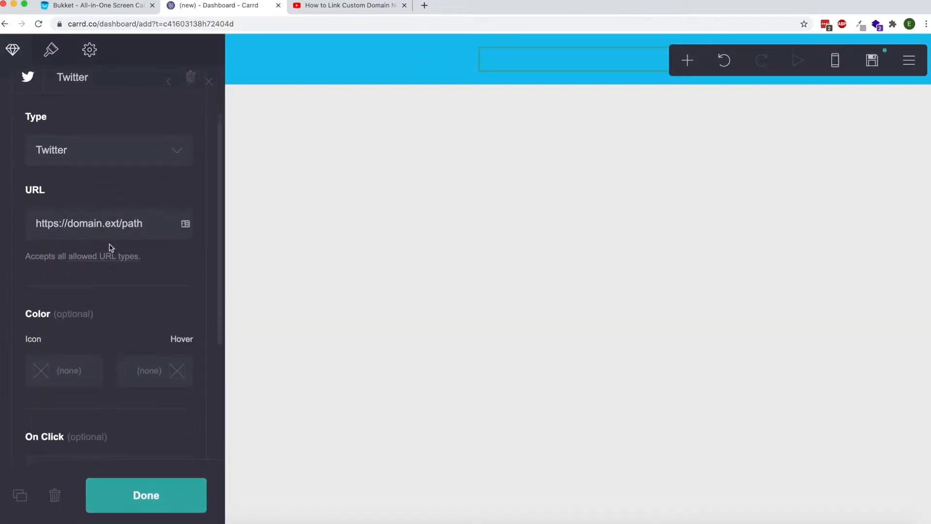
pyautogui.click(56, 57)
pyautogui.click(55, 169)
pyautogui.click(76, 220)
pyautogui.scroll(-5, 99, 216)
pyautogui.click(173, 499)
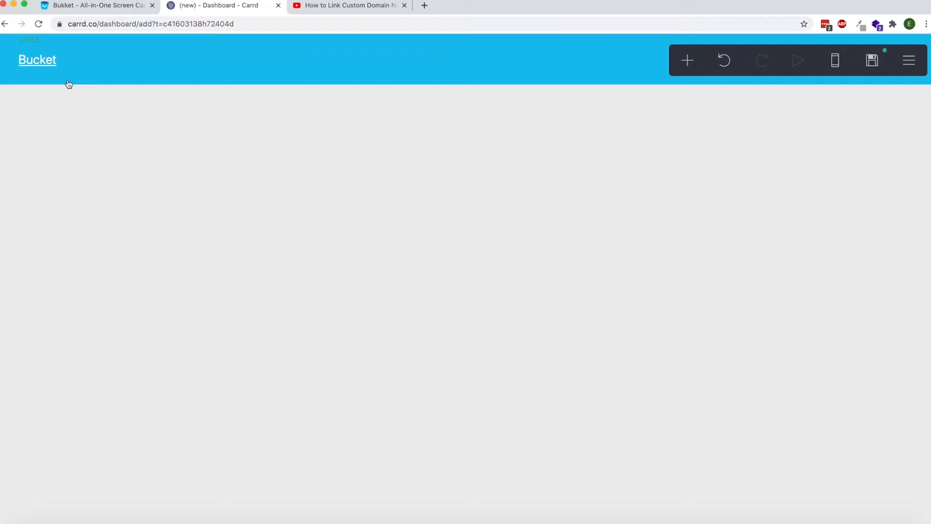
# Set the style of the header's Bucket link to Plain.
pyautogui.click(89, 61)
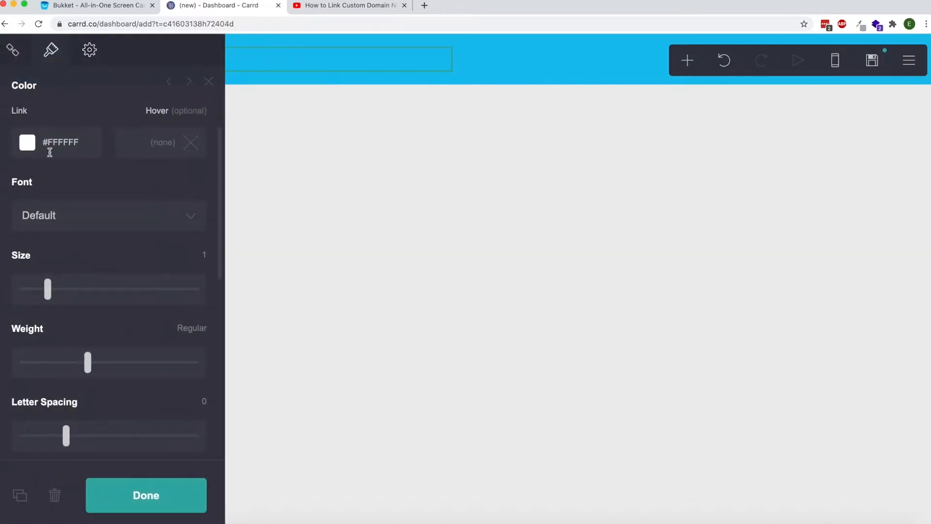
pyautogui.click(85, 192)
pyautogui.click(79, 207)
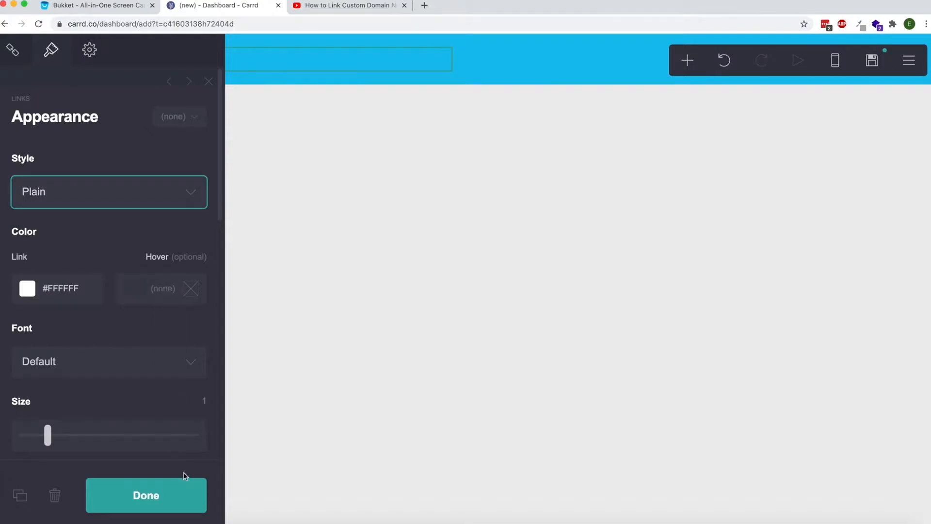
pyautogui.click(185, 478)
# Set the hover color of the header's Bucket link to #FFFFFF.
pyautogui.click(36, 59)
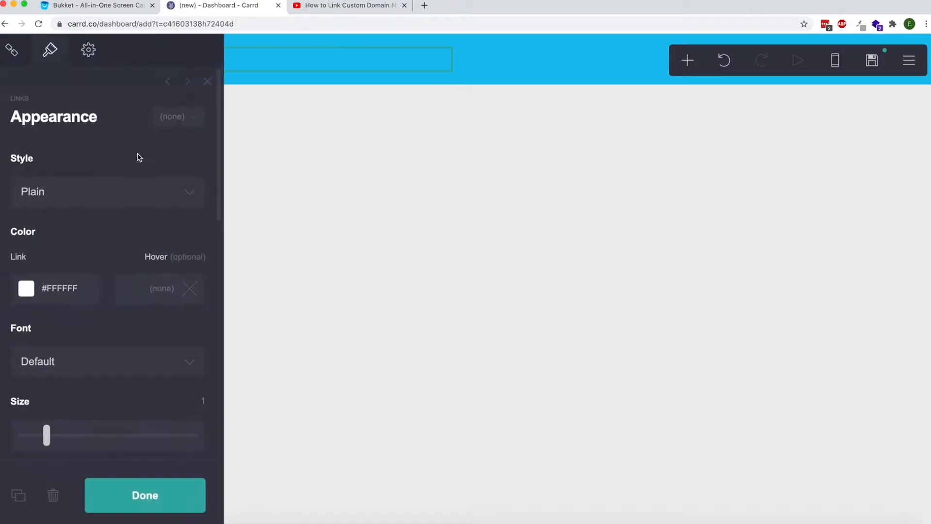
pyautogui.click(175, 289)
pyautogui.moveTo(136, 338); pyautogui.dragTo(10, 271)
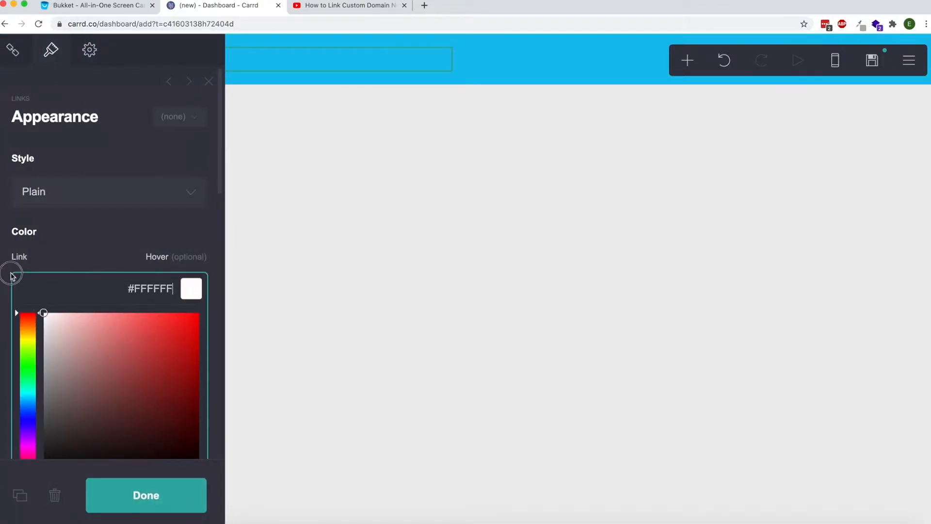
pyautogui.click(155, 488)
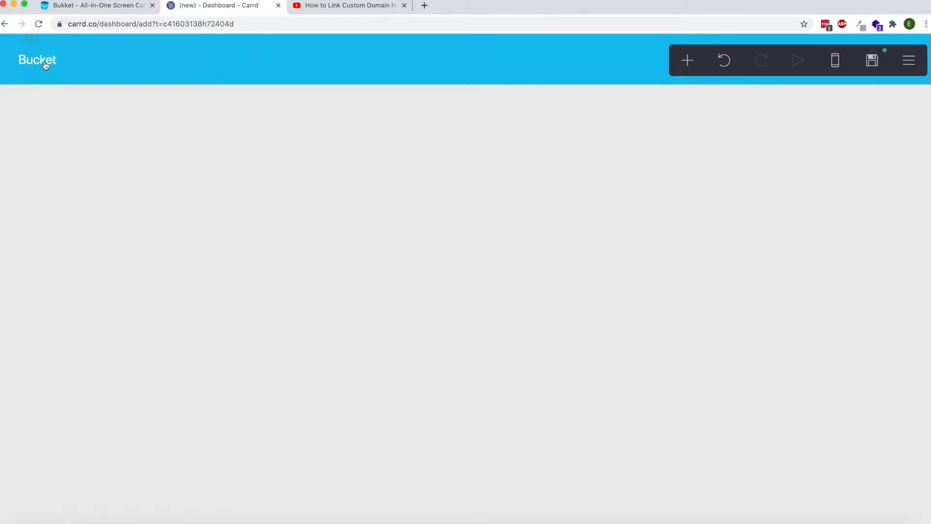
# Switch to the Bukket page and examine the heading, description, button and video below its header.
pyautogui.click(88, 135)
pyautogui.click(487, 125)
pyautogui.click(125, 10)
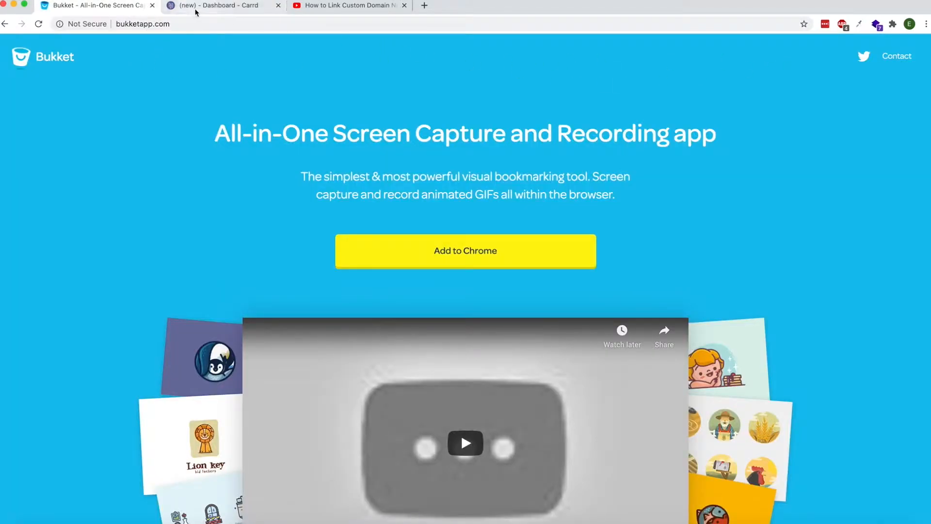
pyautogui.moveTo(306, 140); pyautogui.dragTo(416, 207)
pyautogui.click(311, 139)
pyautogui.tripleClick(296, 136)
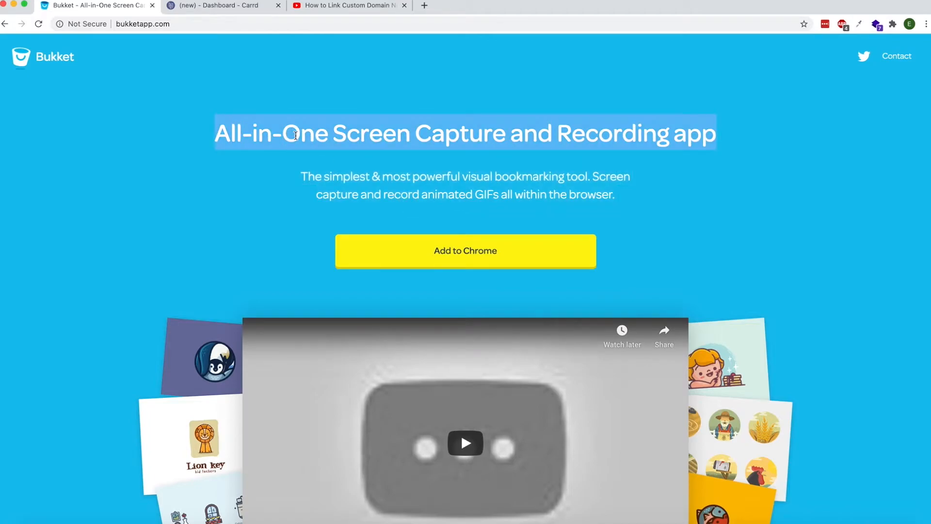
pyautogui.tripleClick(342, 179)
pyautogui.scroll(-5, 409, 246)
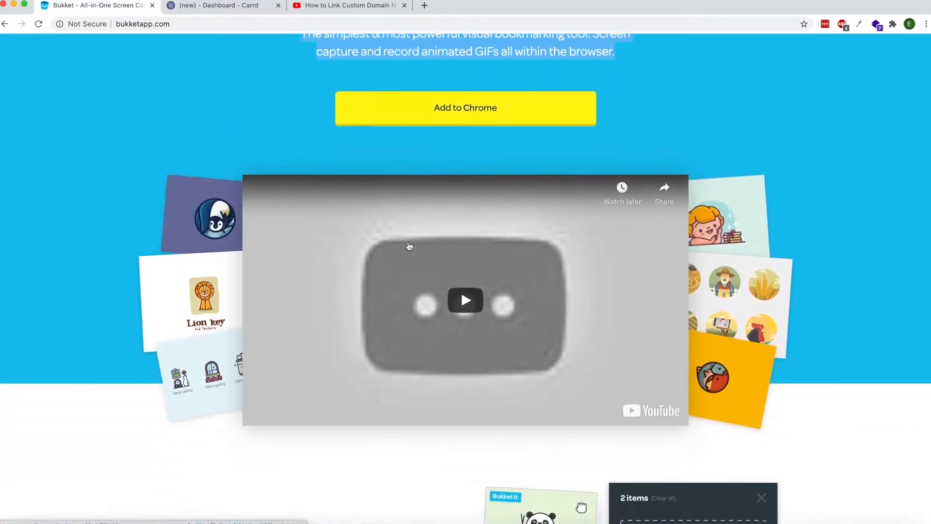
# Switch to the Carrd editor and add two text elements, a button and a video below the header.
pyautogui.click(198, 6)
pyautogui.click(688, 60)
pyautogui.click(524, 109)
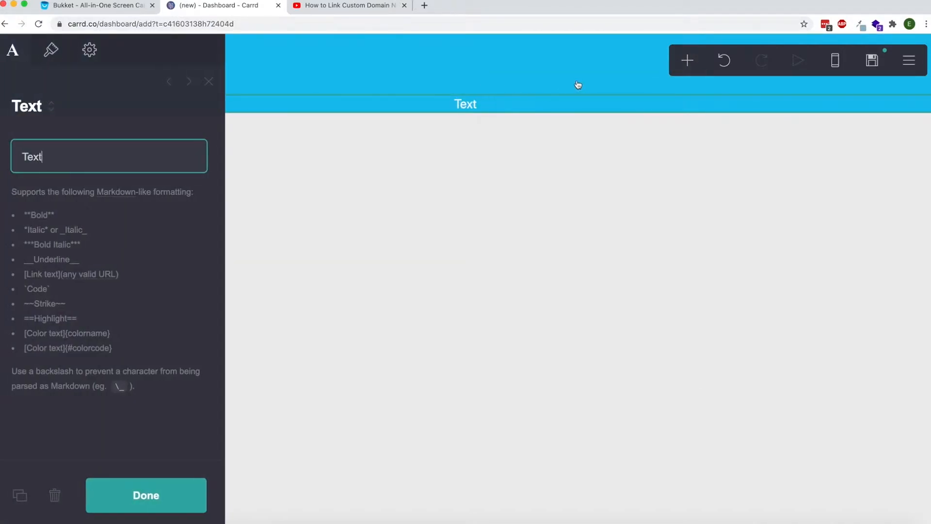
pyautogui.click(687, 61)
pyautogui.click(570, 113)
pyautogui.click(688, 60)
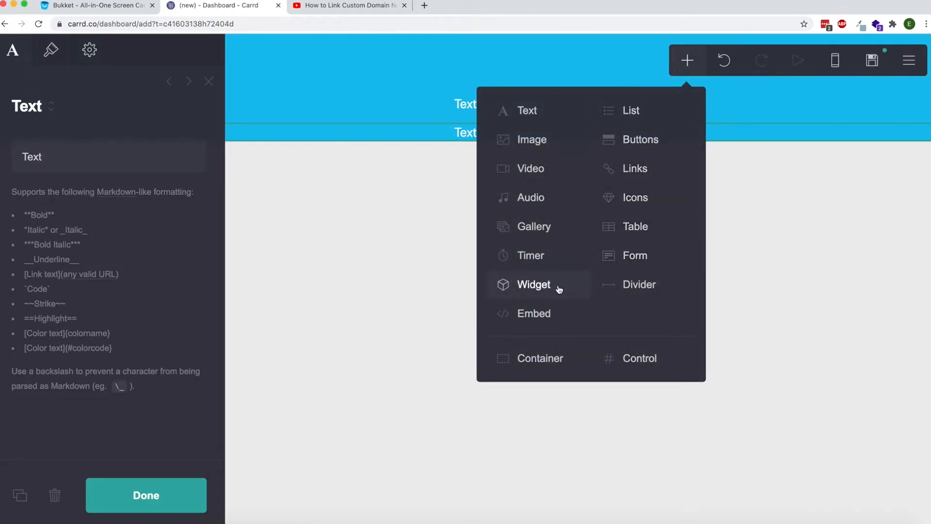
pyautogui.click(637, 139)
pyautogui.click(686, 67)
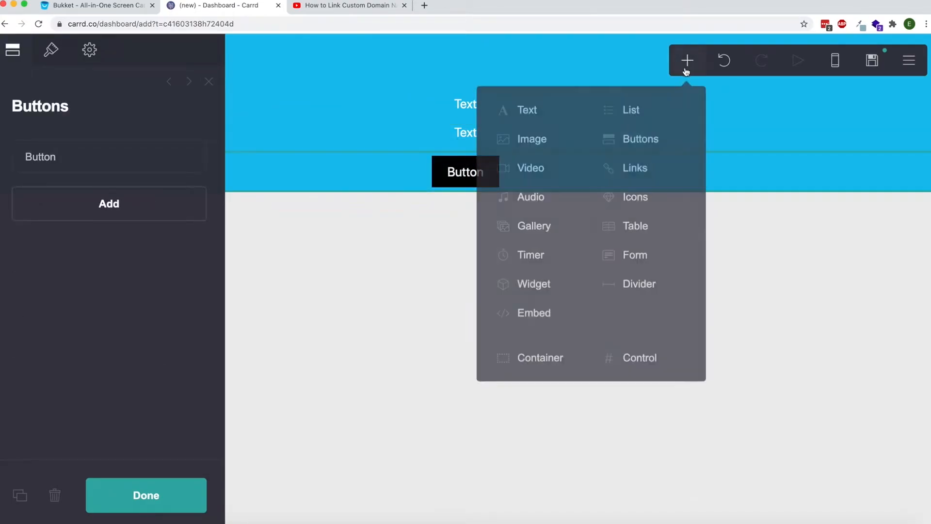
pyautogui.click(531, 167)
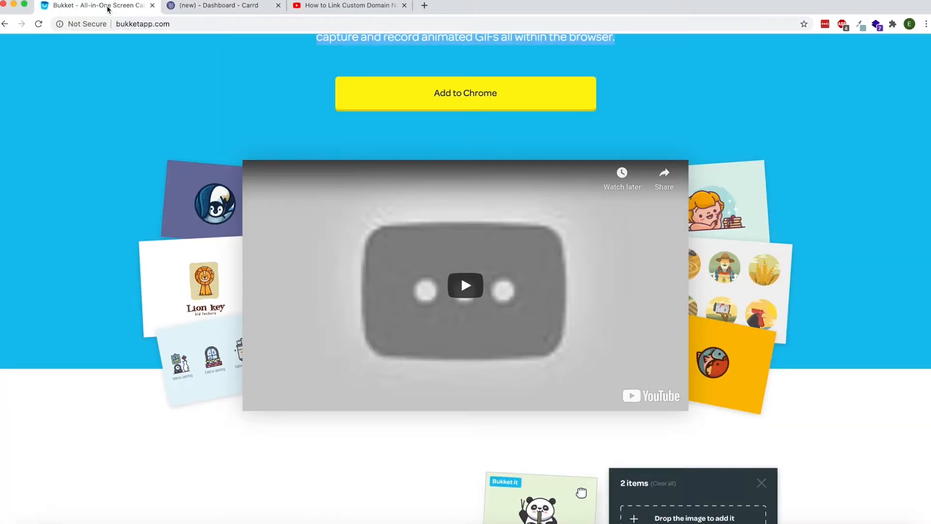
# Copy the heading "All-in-One Screen Capture and Recording app" from the Bukket page into the first text element in Carrd.
pyautogui.scroll(4, 466, 279)
pyautogui.doubleClick(403, 128)
pyautogui.tripleClick(402, 129)
pyautogui.press('super+c')
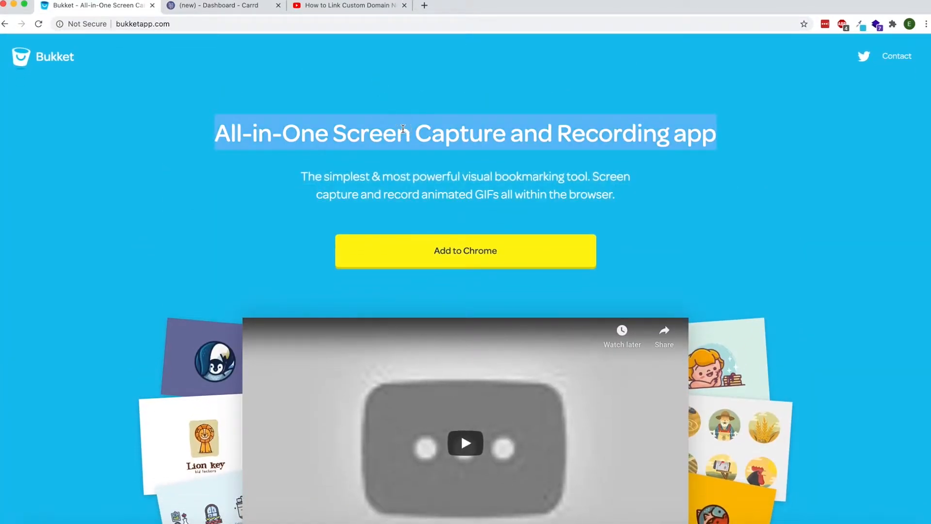
pyautogui.click(223, 7)
pyautogui.click(466, 103)
pyautogui.click(102, 154)
pyautogui.press('super+a')
pyautogui.press('super+v')
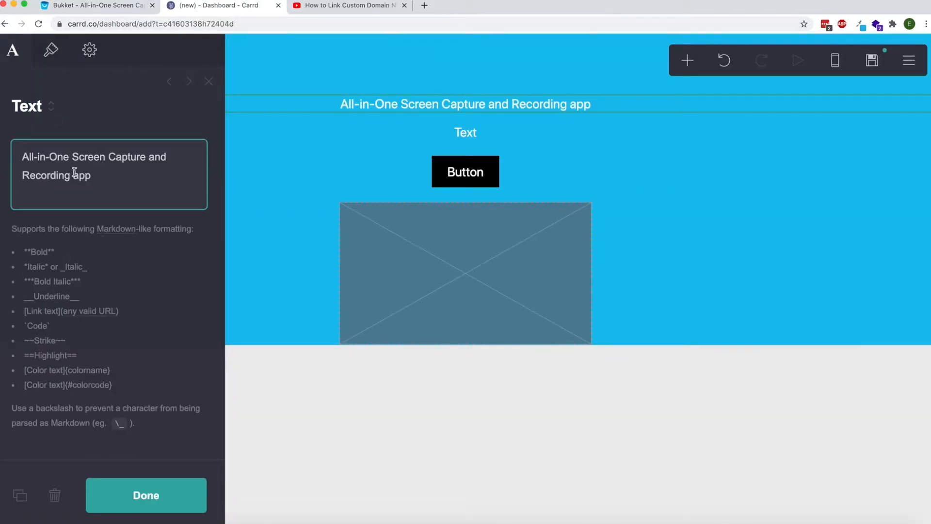
# Set the heading text's size to 2, comparing it with the heading on the Bukket page.
pyautogui.scroll(-1, 73, 160)
pyautogui.click(55, 62)
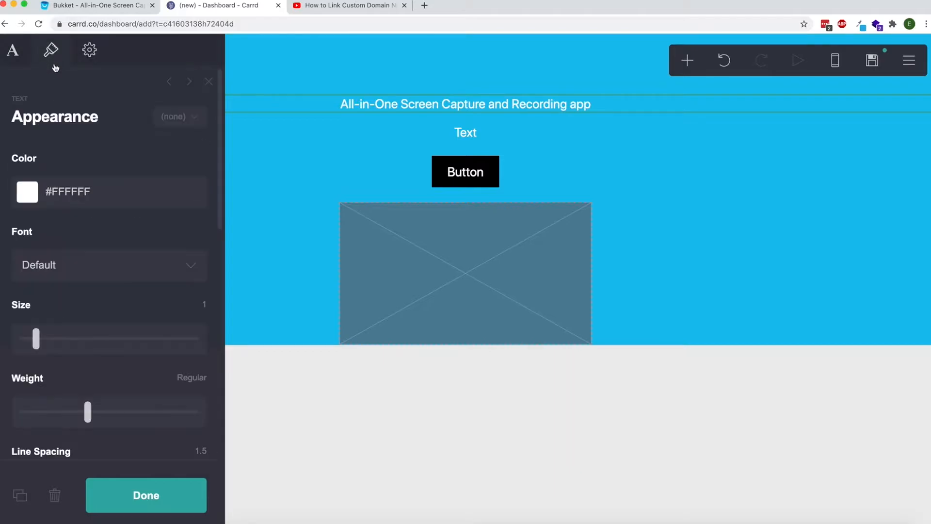
pyautogui.moveTo(42, 342); pyautogui.dragTo(62, 342)
pyautogui.click(75, 5)
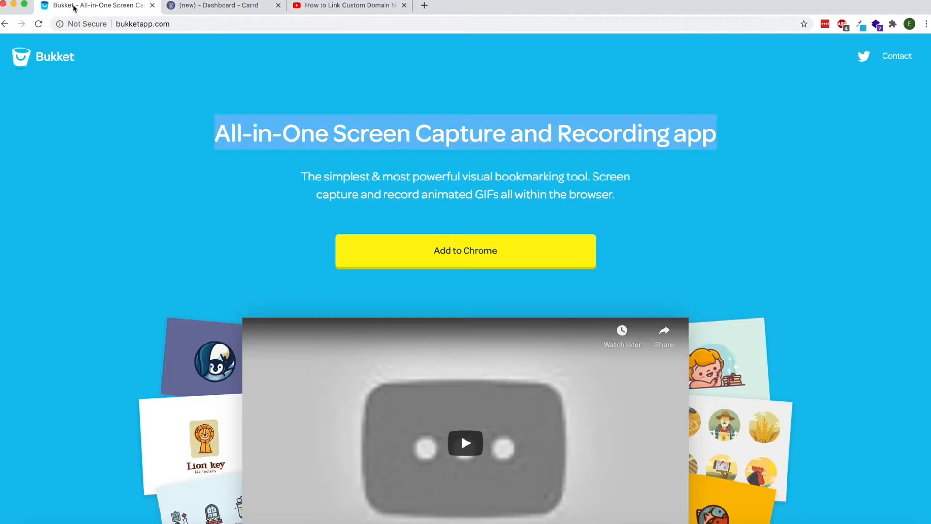
pyautogui.click(200, 7)
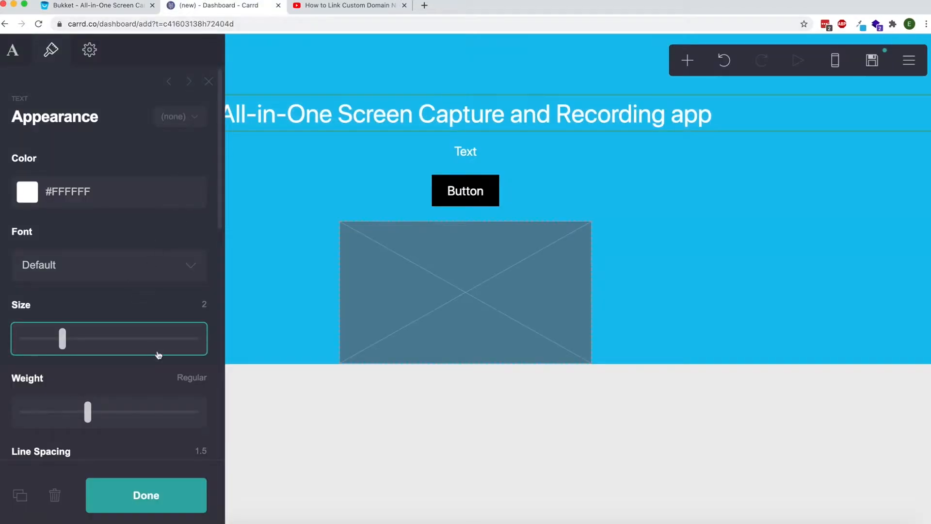
pyautogui.click(167, 499)
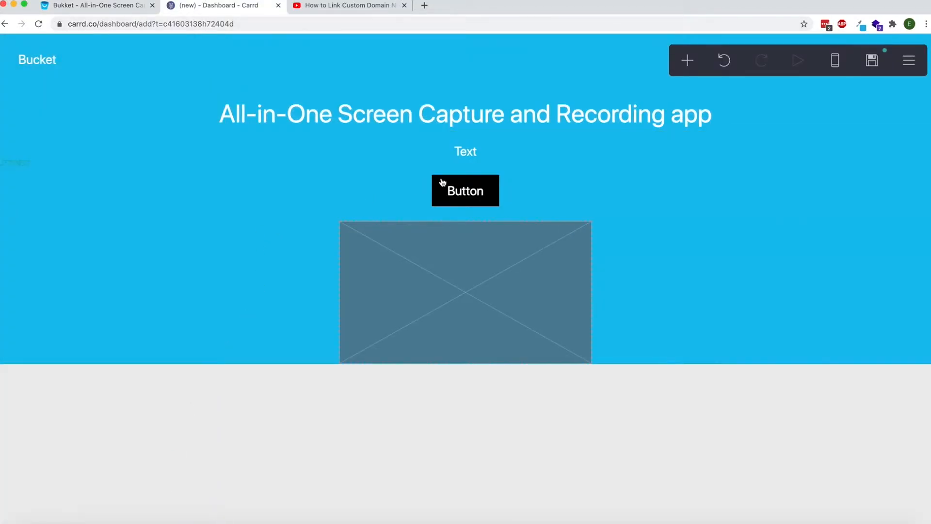
# Copy the description starting "The simplest & most powerful visual bookmarking tool" from the Bukket page into the second text element in Carrd.
pyautogui.click(126, 6)
pyautogui.tripleClick(391, 175)
pyautogui.press('super+c')
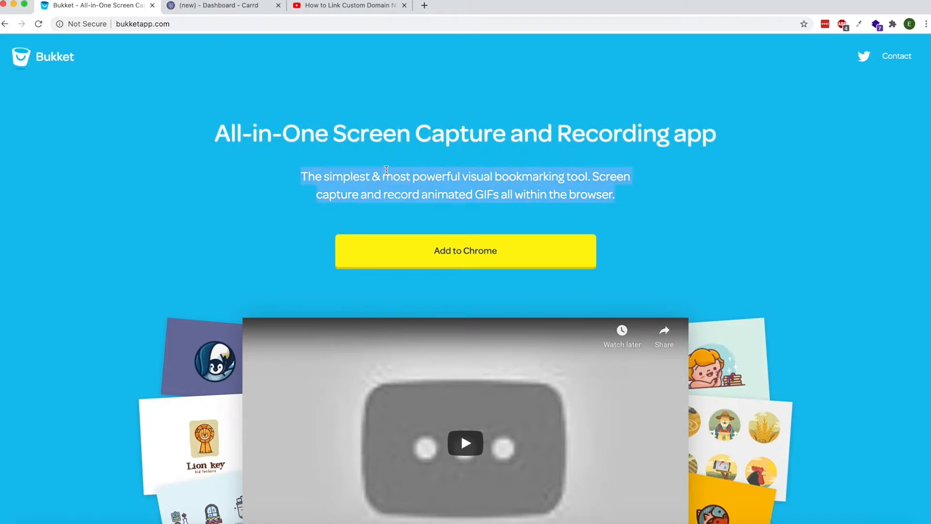
pyautogui.click(239, 6)
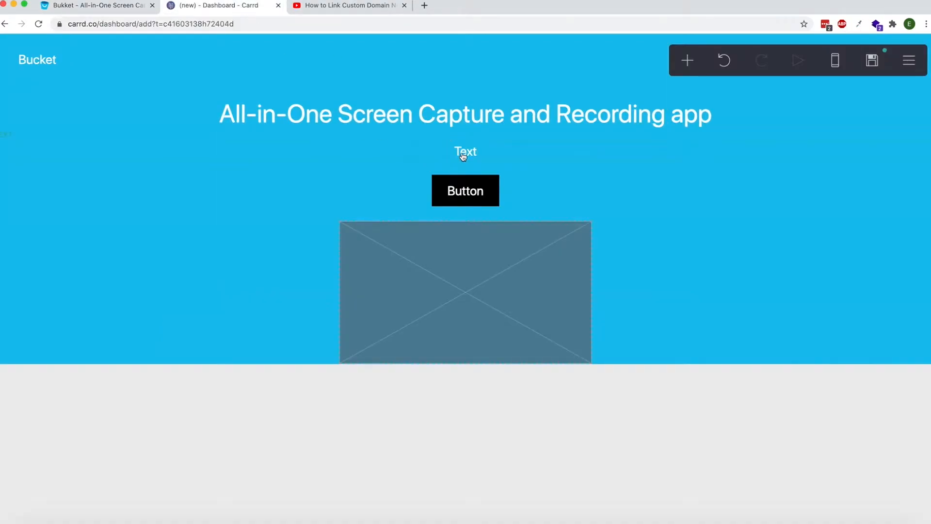
pyautogui.click(464, 154)
pyautogui.click(15, 55)
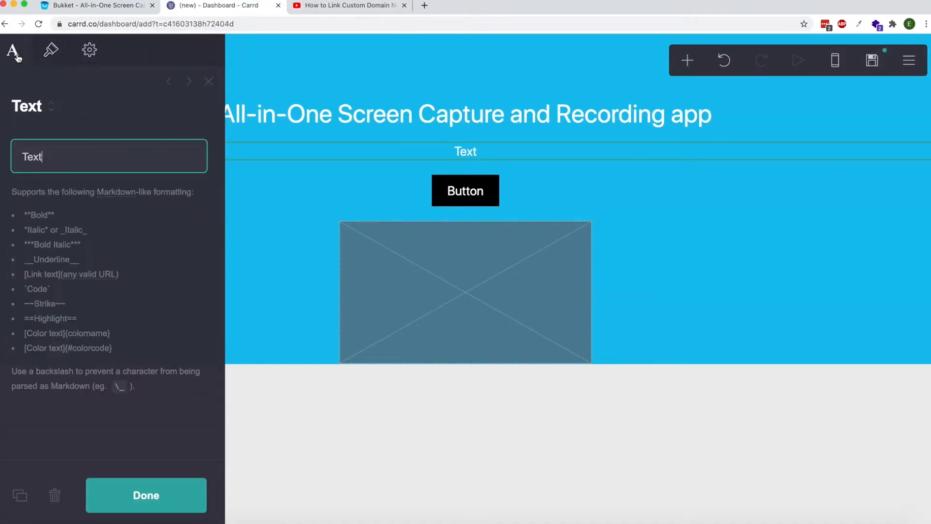
pyautogui.doubleClick(60, 156)
pyautogui.press('super+v')
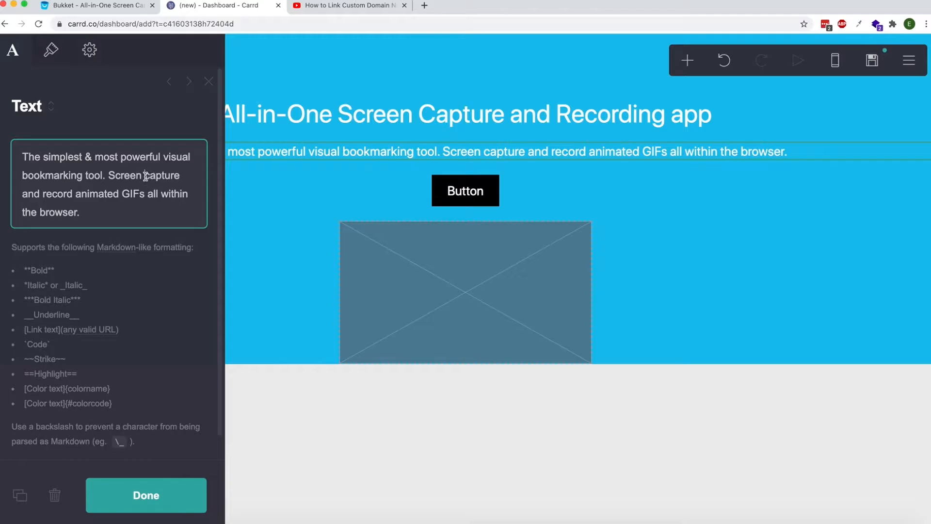
# Insert a line break before "capture and record animated GIFs" in the description text.
pyautogui.click(145, 176)
pyautogui.press('Return')
pyautogui.click(148, 491)
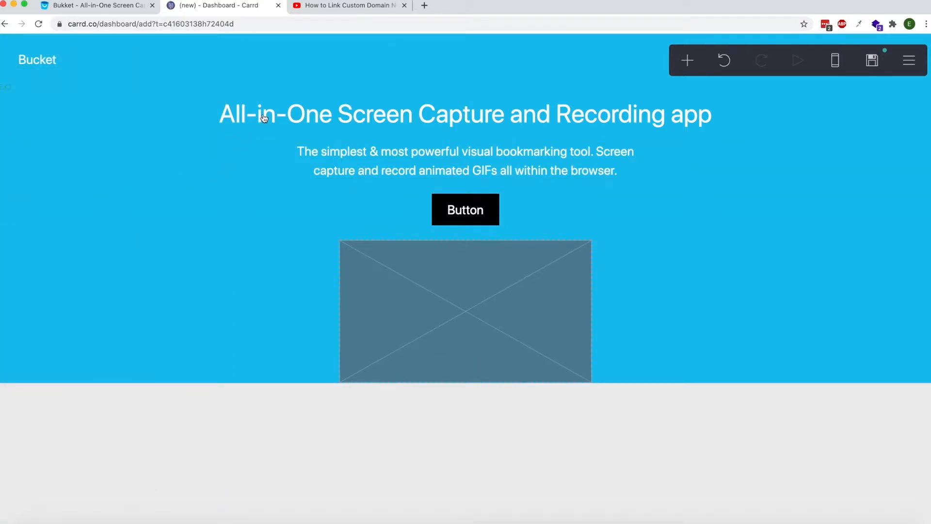
# Designate the "All-in-One Screen Capture and Recording app" text element as a Main Heading.
pyautogui.click(284, 120)
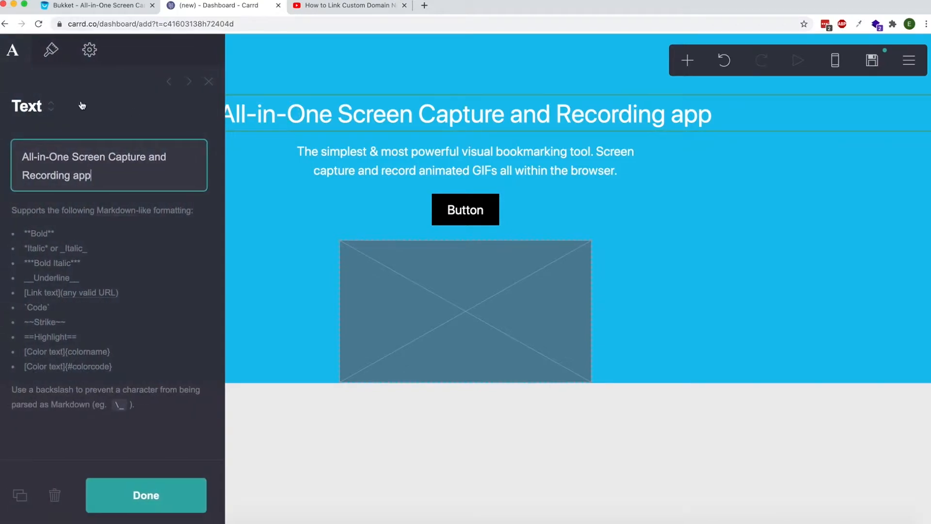
pyautogui.click(42, 102)
pyautogui.click(43, 112)
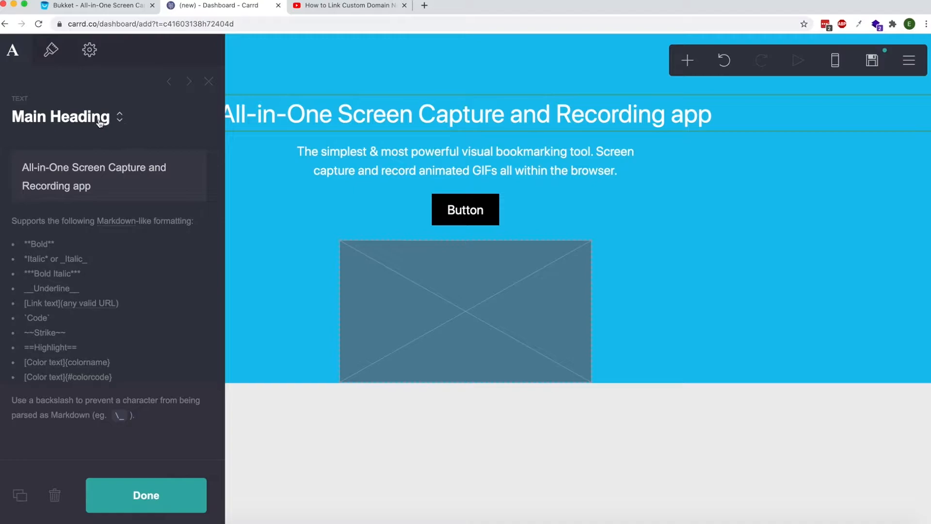
# Designate the description text element below the heading as a Subheading and finish editing it.
pyautogui.click(341, 165)
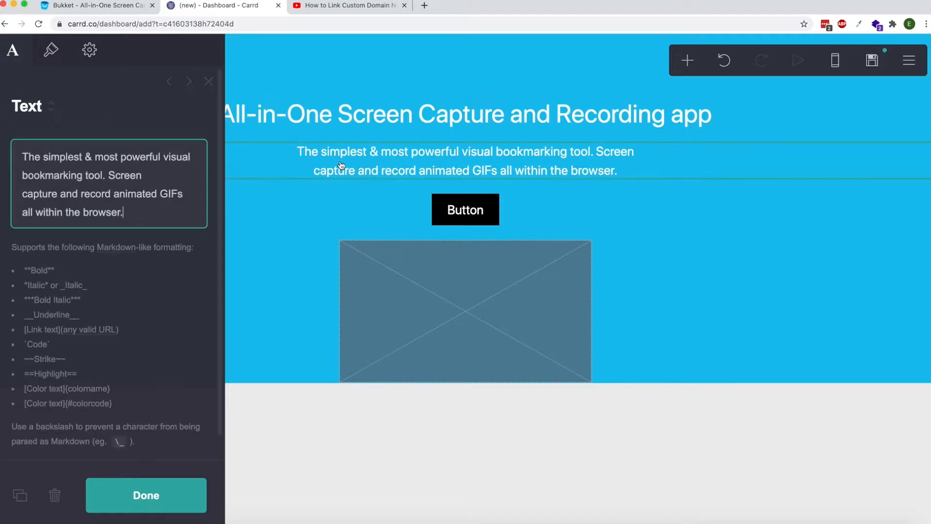
pyautogui.click(27, 107)
pyautogui.click(32, 116)
pyautogui.click(35, 119)
pyautogui.click(35, 119)
pyautogui.click(35, 118)
pyautogui.click(35, 119)
pyautogui.click(35, 119)
pyautogui.click(36, 119)
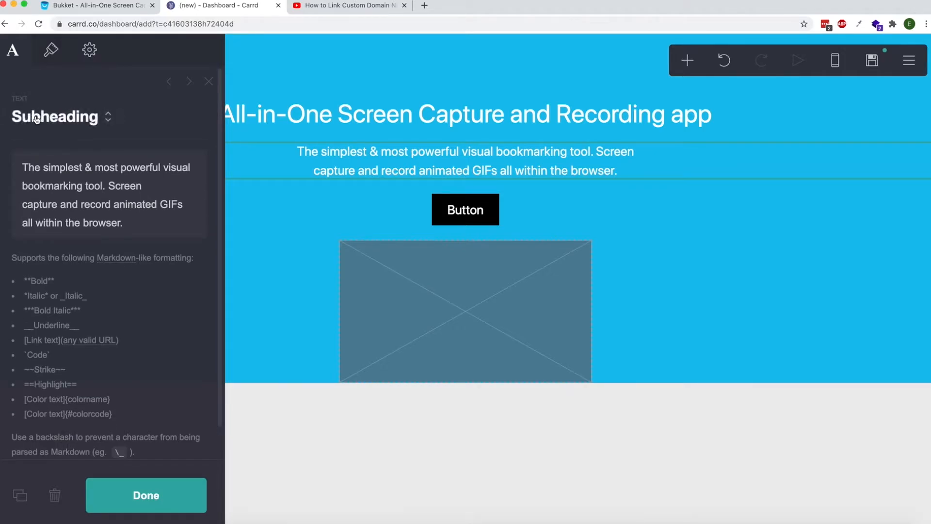
pyautogui.click(202, 483)
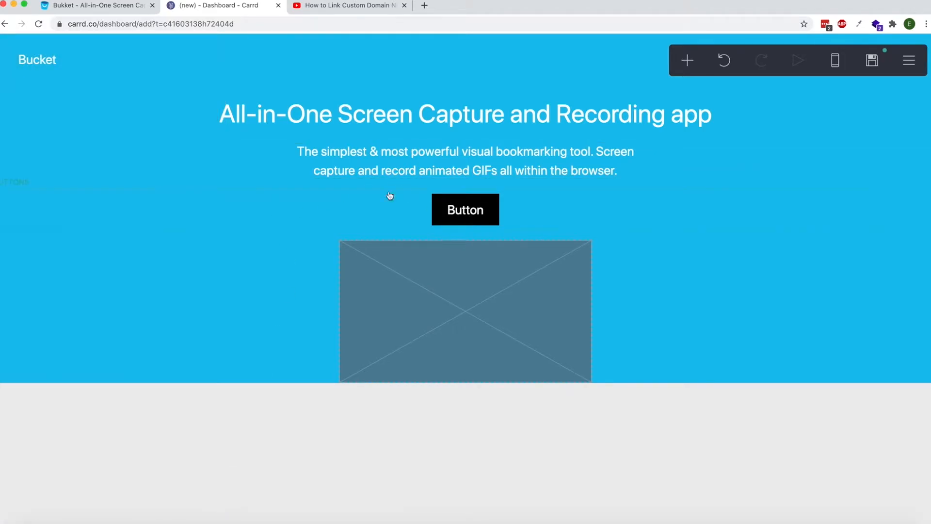
# Sample the yellow of the "Add to Chrome" button on the Bukket page with the Color Picker extension.
pyautogui.click(125, 6)
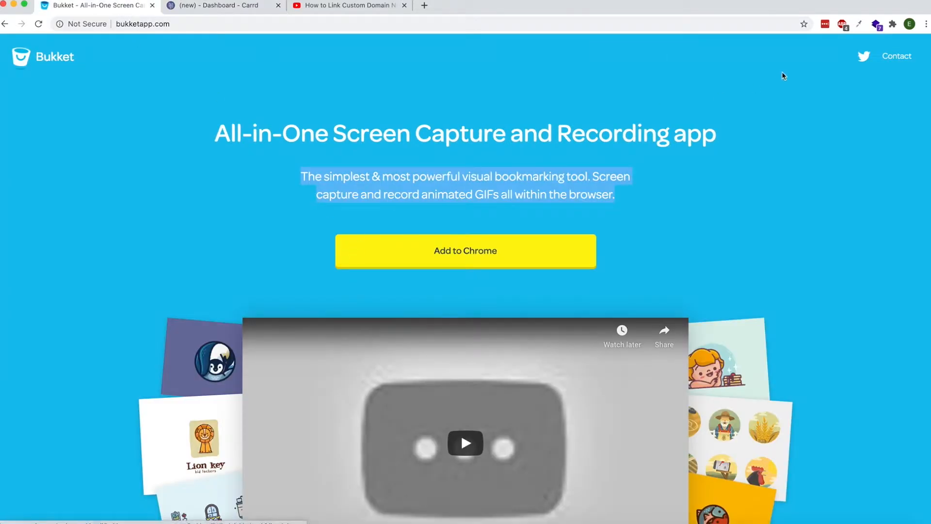
pyautogui.click(859, 24)
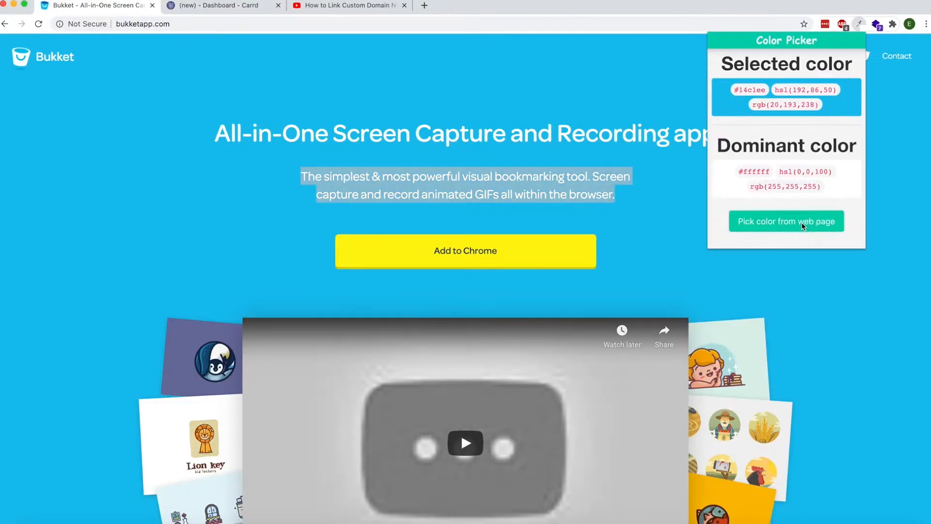
pyautogui.click(744, 221)
pyautogui.click(565, 255)
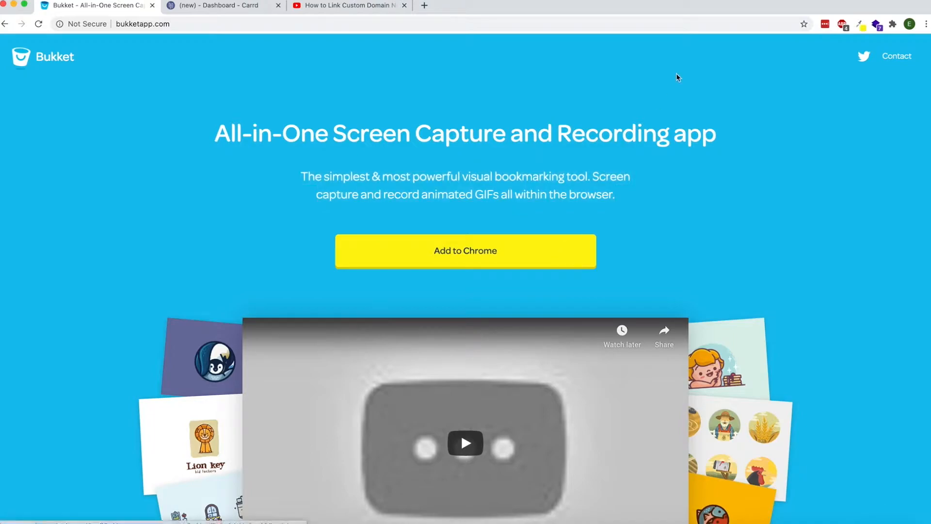
pyautogui.click(860, 24)
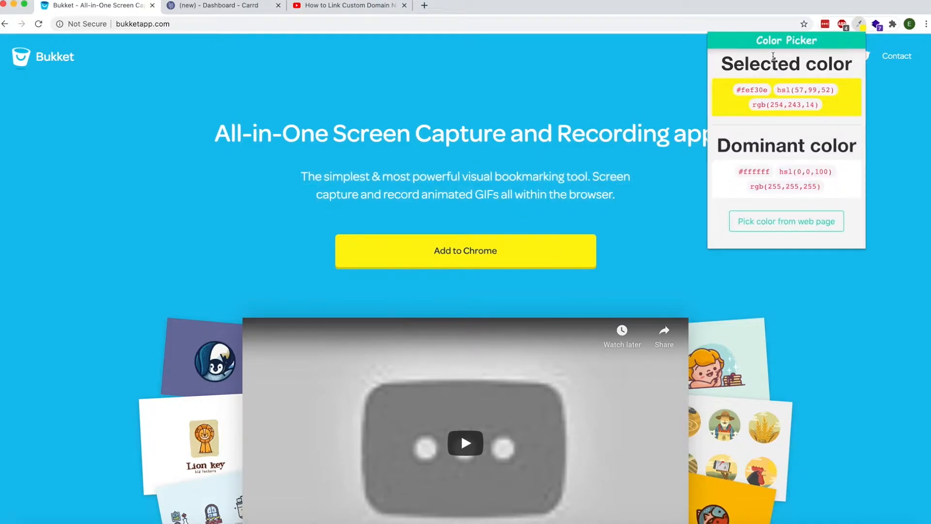
pyautogui.click(573, 118)
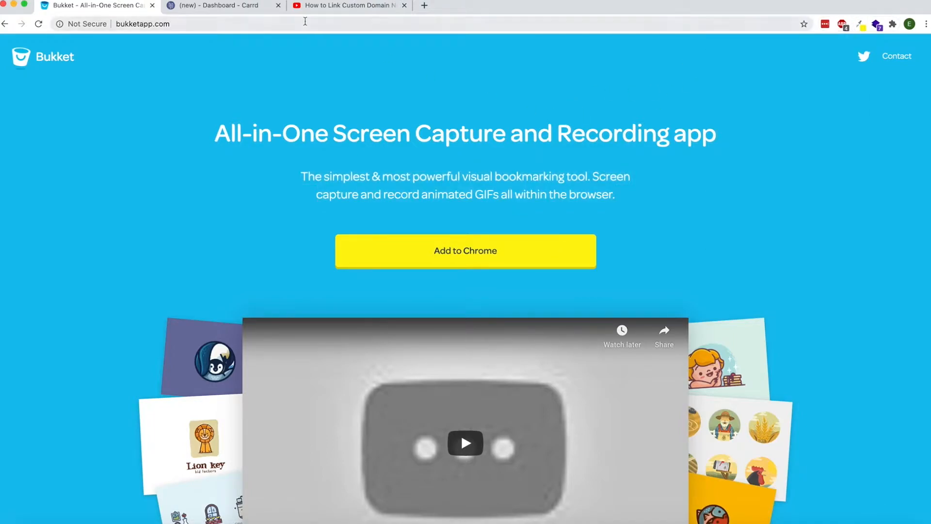
# Set the background color of the Carrd button to #FEF30E.
pyautogui.click(206, 7)
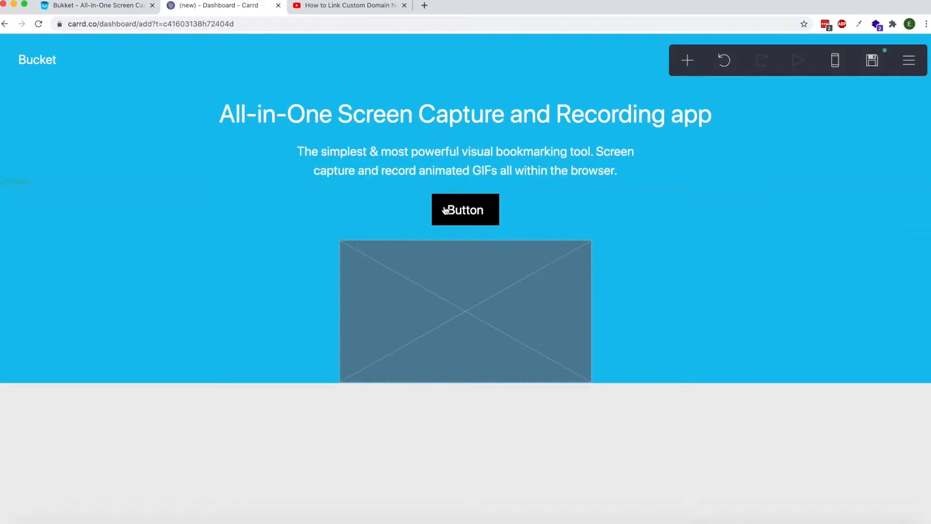
pyautogui.click(445, 210)
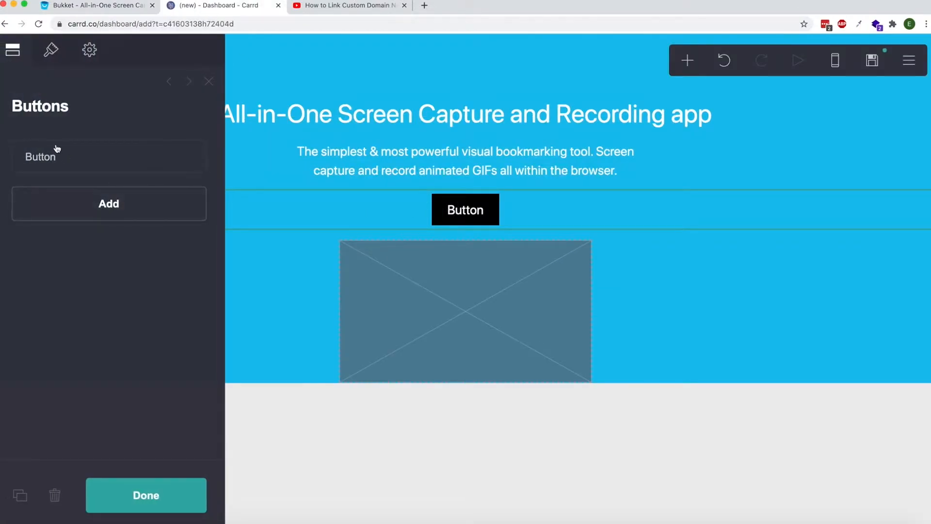
pyautogui.click(73, 172)
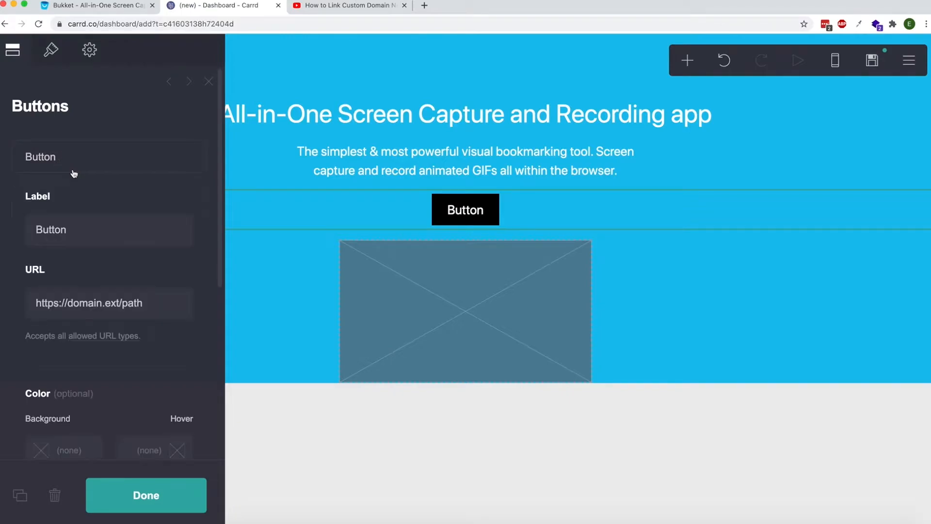
pyautogui.scroll(-5, 63, 245)
pyautogui.click(63, 271)
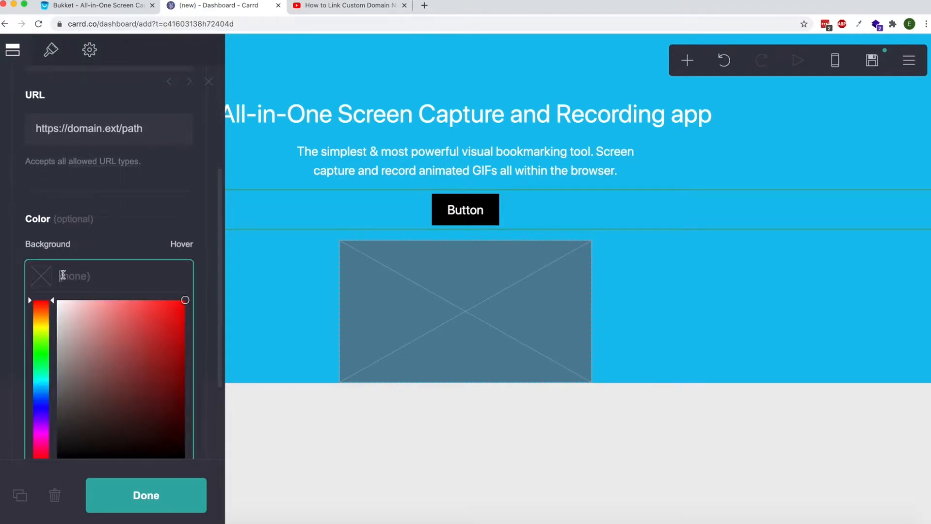
pyautogui.write('#FEF30E')
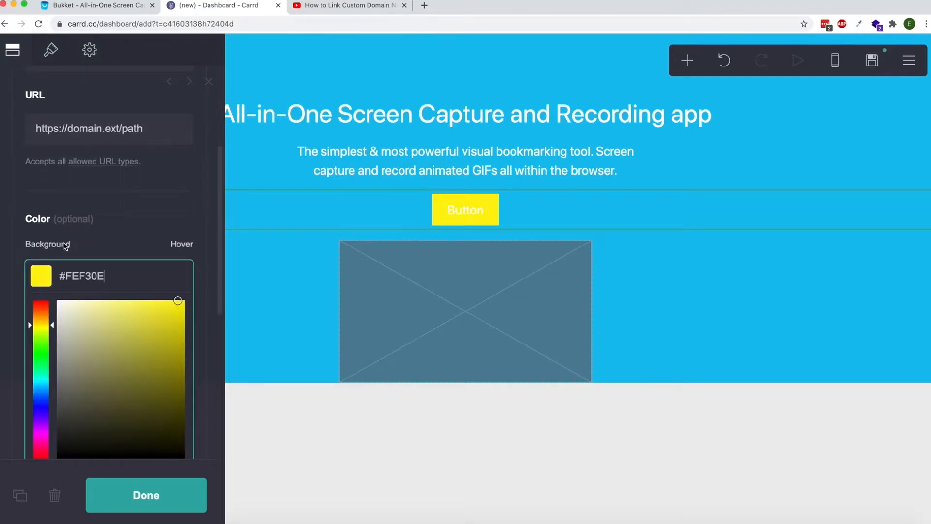
pyautogui.click(146, 495)
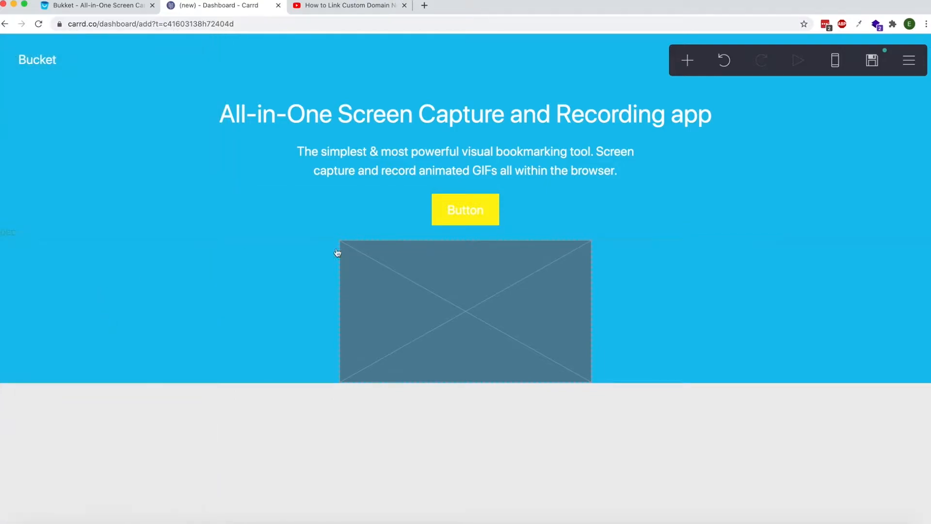
# Set the label color of the yellow button to black, #000000.
pyautogui.click(456, 209)
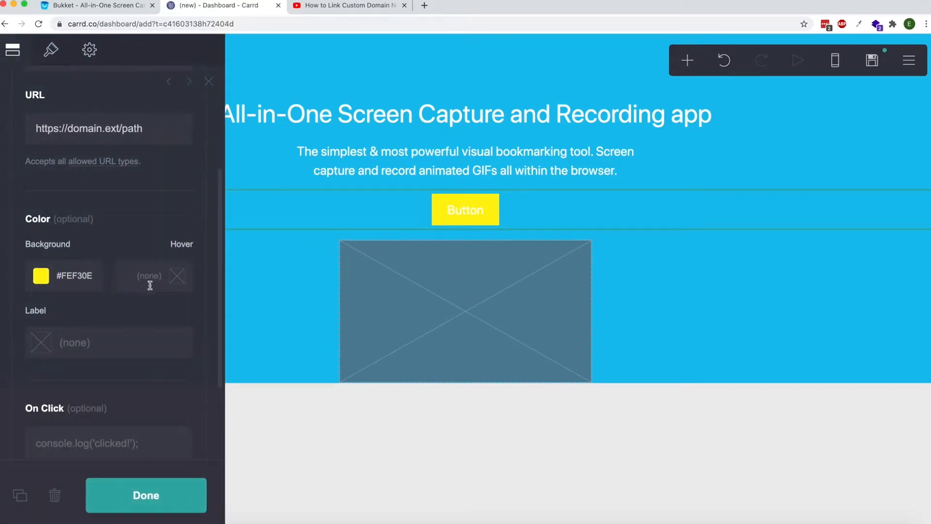
pyautogui.scroll(-3, 79, 293)
pyautogui.click(79, 264)
pyautogui.click(146, 384)
pyautogui.moveTo(162, 411); pyautogui.dragTo(197, 468)
pyautogui.click(188, 496)
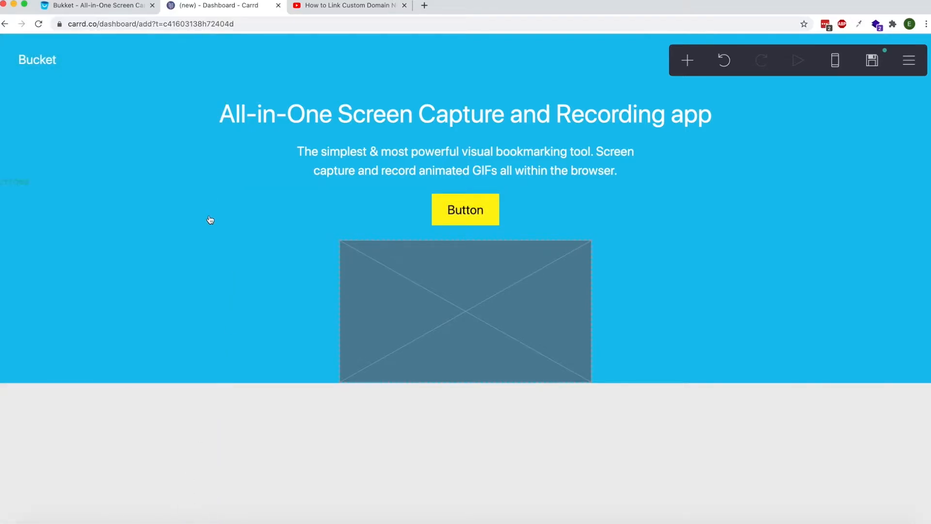
# Widen the button to 19.375 to resemble the one on the Bukket page and set its corner rounding to 0.5.
pyautogui.click(82, 5)
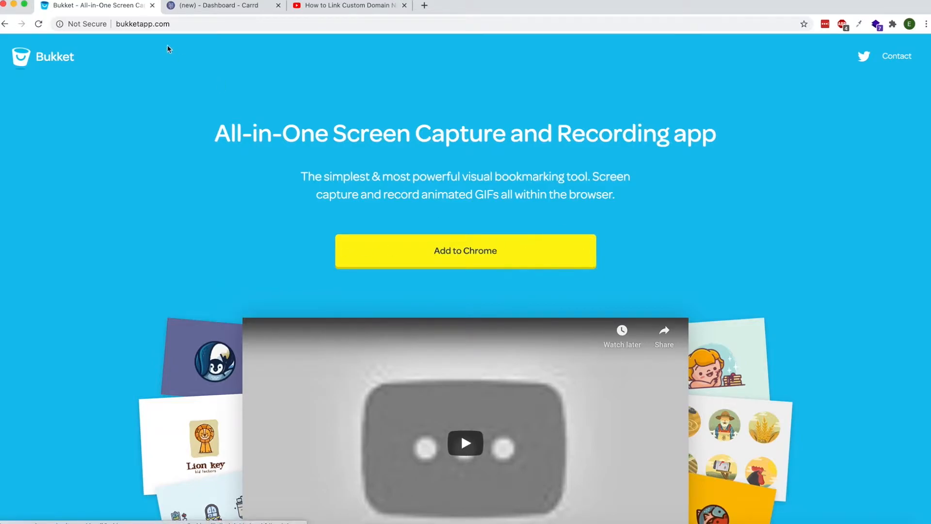
pyautogui.click(230, 7)
pyautogui.click(456, 208)
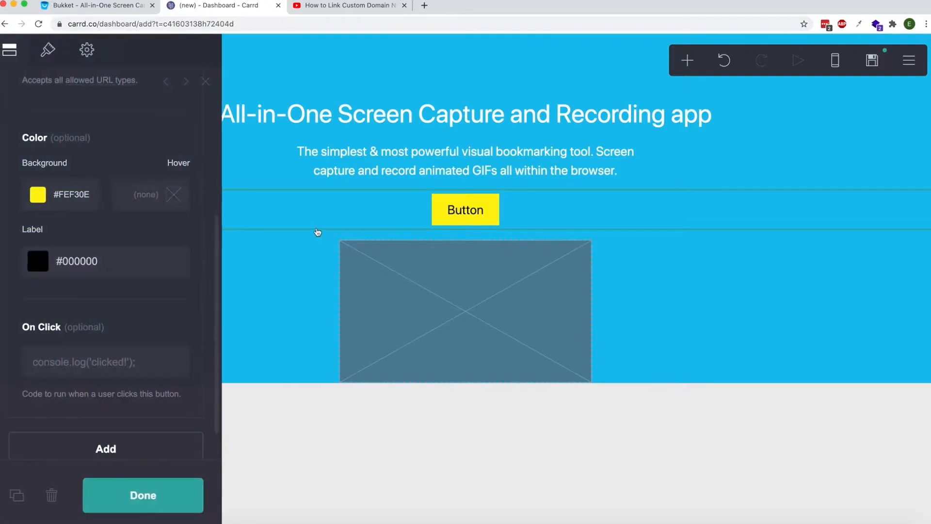
pyautogui.scroll(5, 115, 214)
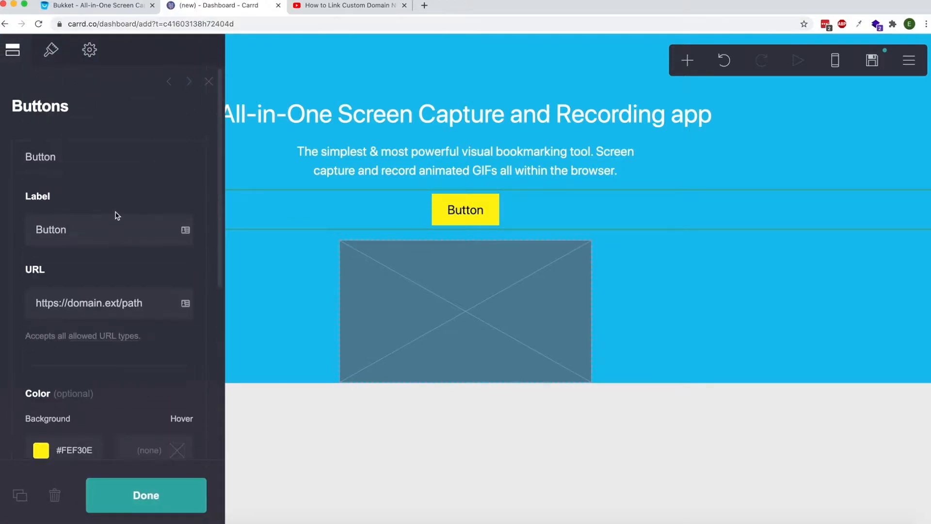
pyautogui.click(50, 53)
pyautogui.scroll(-5, 58, 168)
pyautogui.moveTo(27, 250); pyautogui.dragTo(66, 287)
pyautogui.scroll(-4, 43, 255)
pyautogui.scroll(-2, 67, 287)
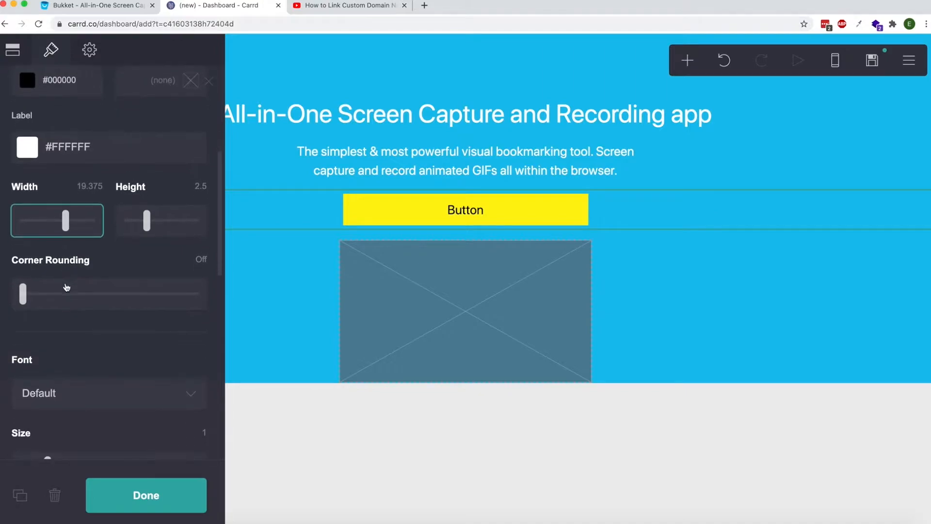
pyautogui.moveTo(24, 297); pyautogui.dragTo(66, 293)
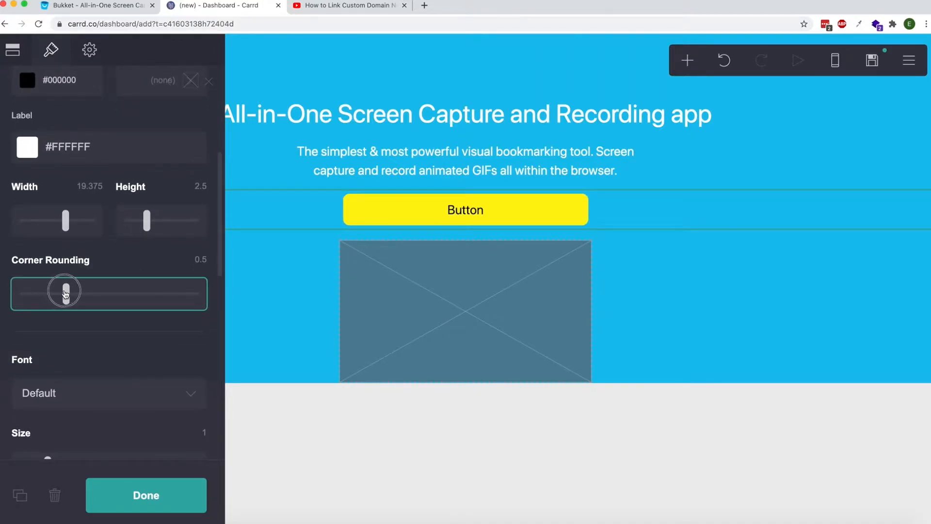
# Change the yellow button's label to "Add to Chrome".
pyautogui.click(482, 208)
pyautogui.click(480, 210)
pyautogui.click(19, 55)
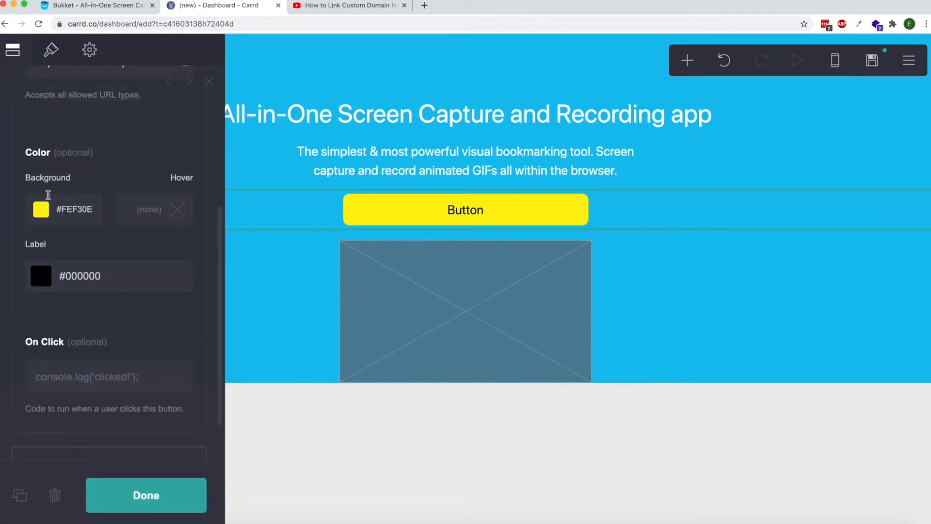
pyautogui.scroll(5, 48, 193)
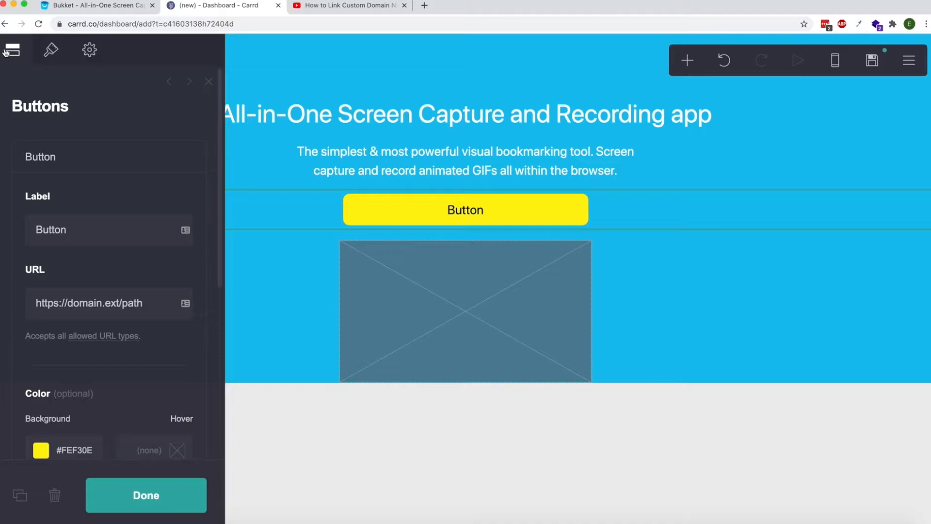
pyautogui.click(58, 160)
pyautogui.click(58, 160)
pyautogui.doubleClick(64, 218)
pyautogui.write('Add to Chrome')
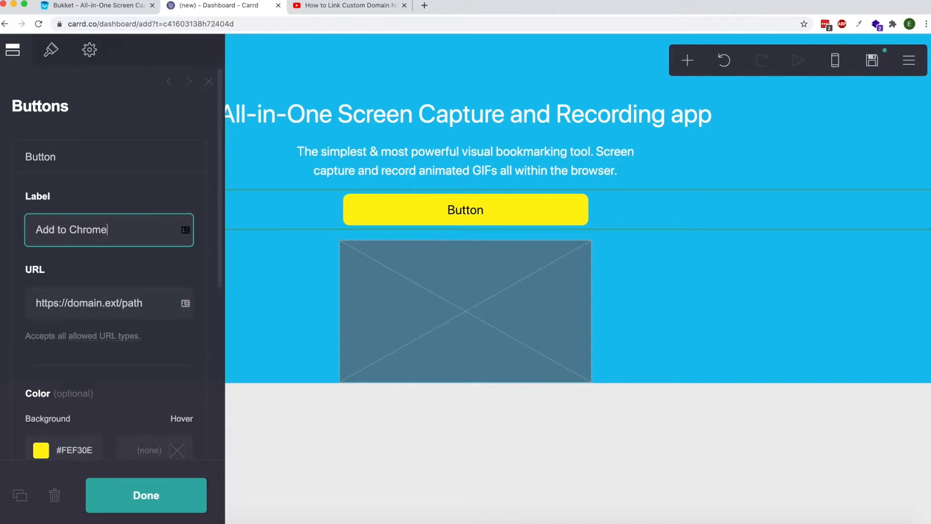
pyautogui.click(126, 497)
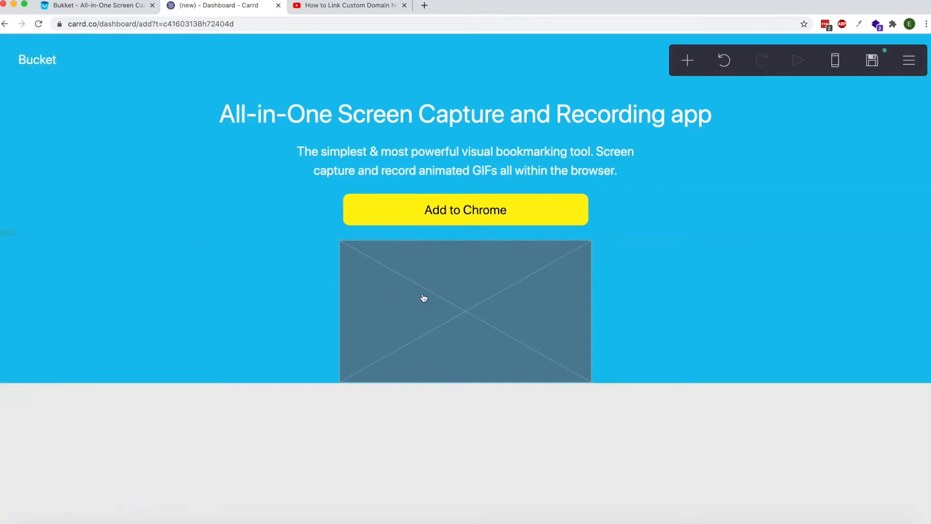
pyautogui.click(311, 6)
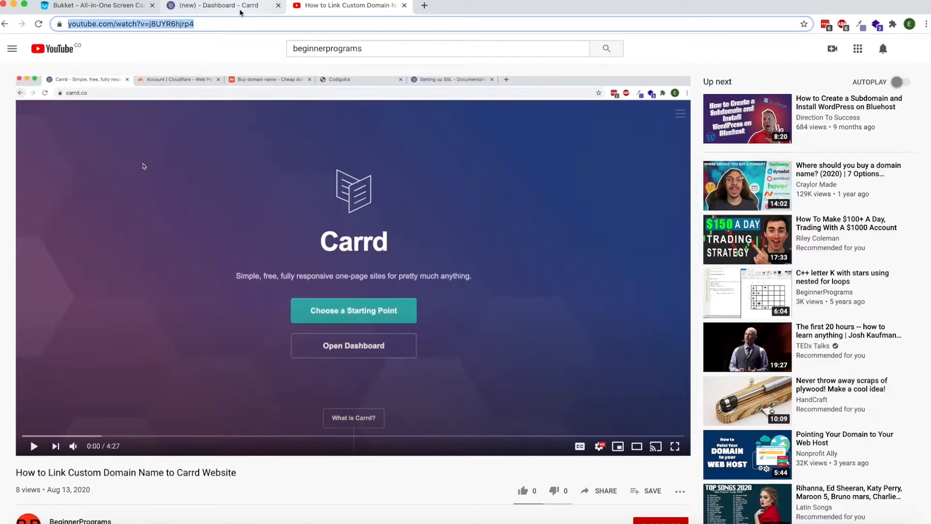
pyautogui.click(240, 11)
pyautogui.click(458, 310)
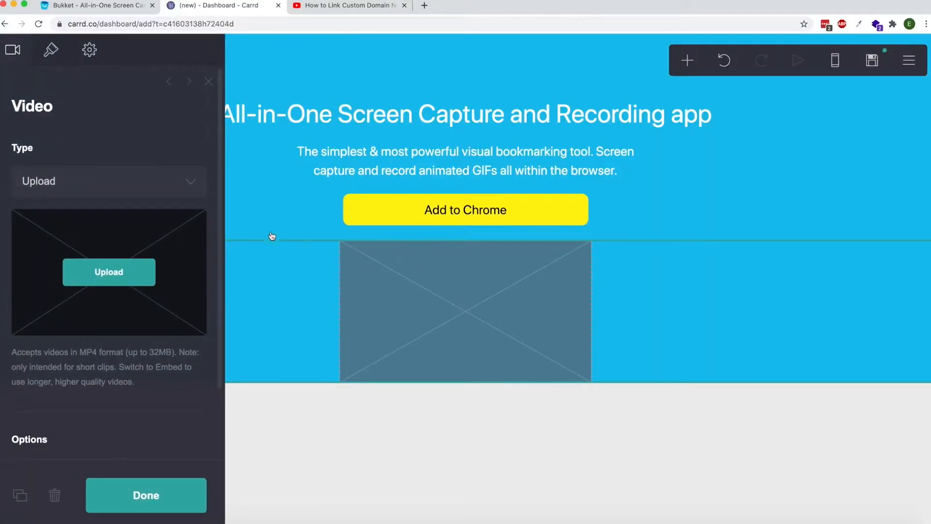
pyautogui.click(107, 190)
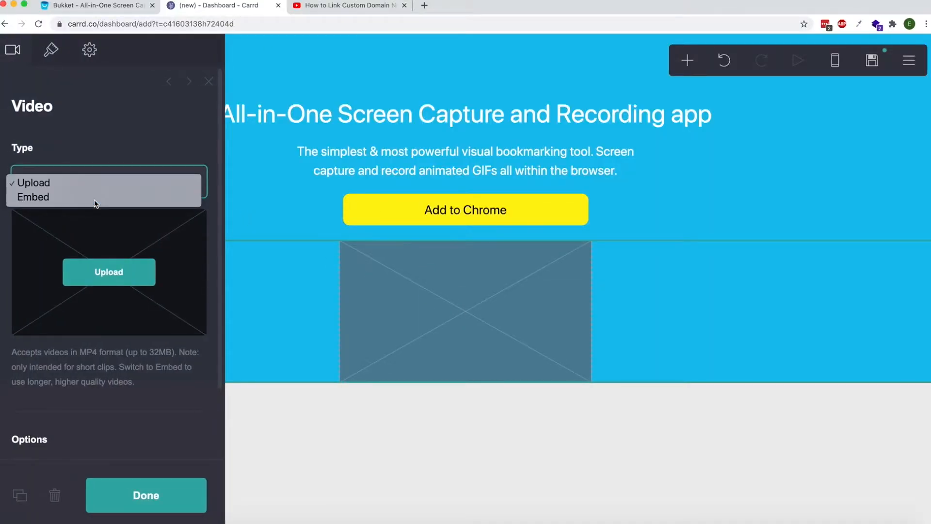
pyautogui.click(95, 199)
pyautogui.click(82, 228)
pyautogui.write('https://www.youtube.com/watch?v=j8UYR6hjrp4')
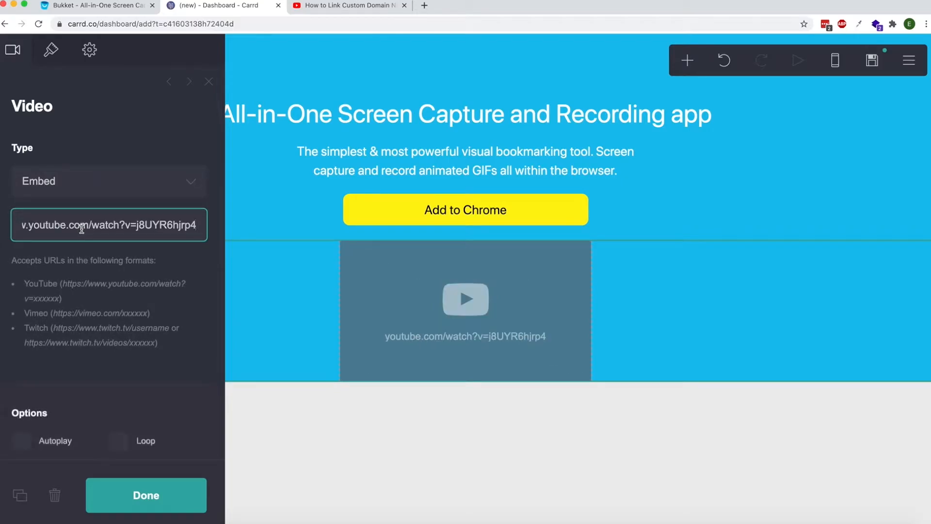
pyautogui.click(130, 485)
# Compare the layout of the Carrd hero section with the original Bukket page.
pyautogui.click(125, 6)
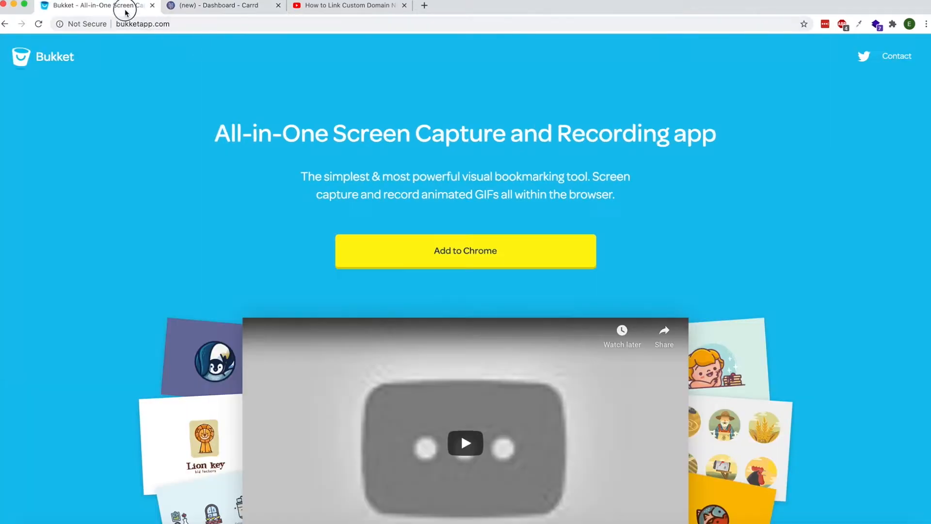
pyautogui.click(234, 9)
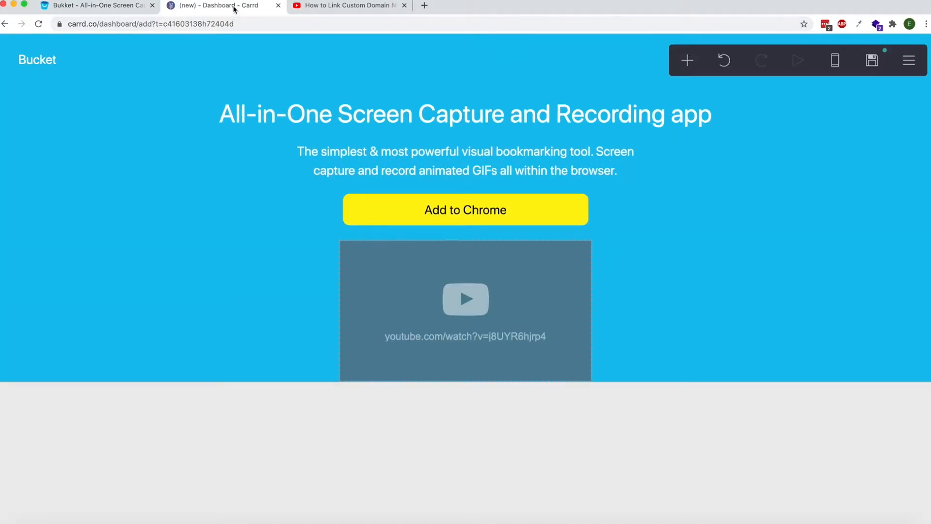
pyautogui.click(134, 10)
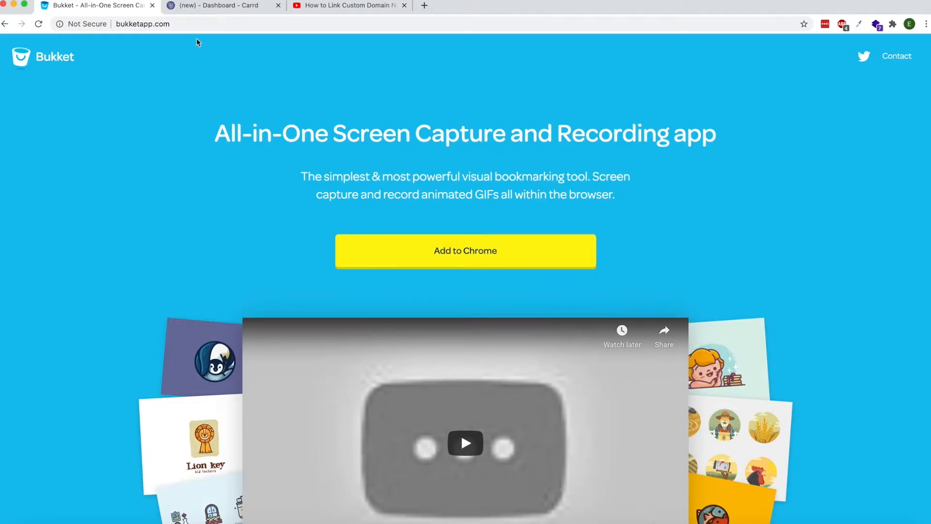
pyautogui.click(196, 8)
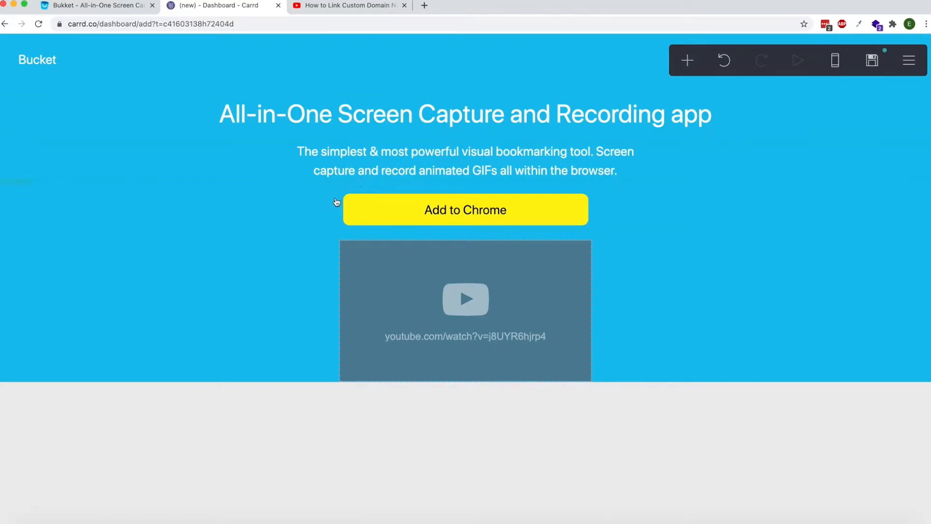
# Increase the spacing of the Add to Chrome button element to 2.
pyautogui.click(315, 209)
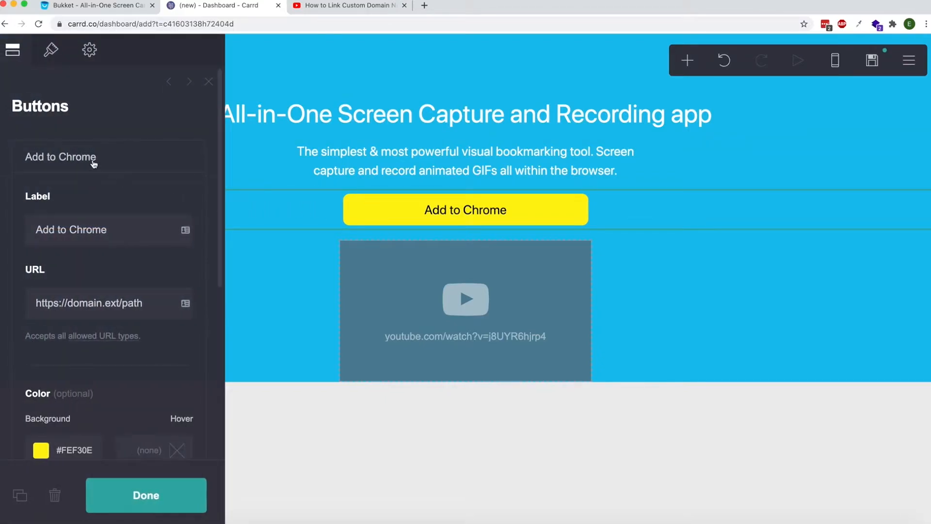
pyautogui.click(51, 53)
pyautogui.scroll(-10, 78, 182)
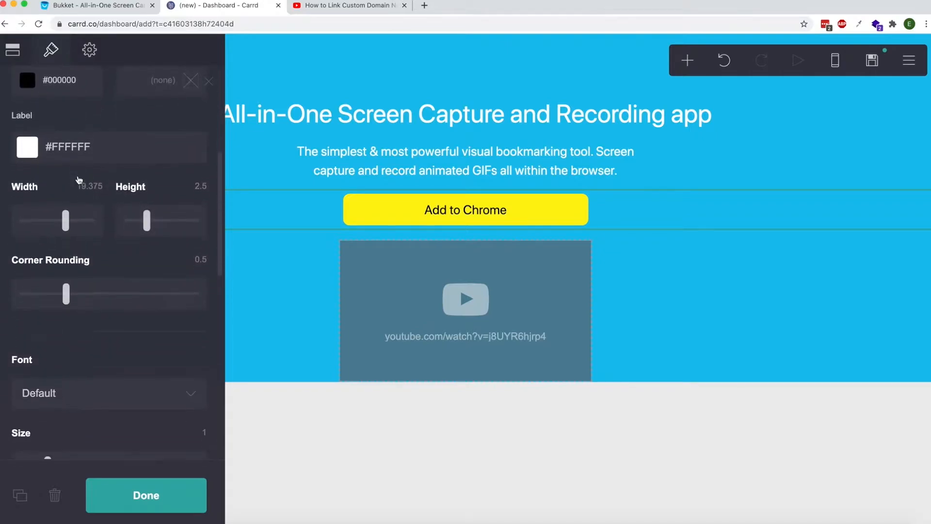
pyautogui.scroll(-9, 79, 180)
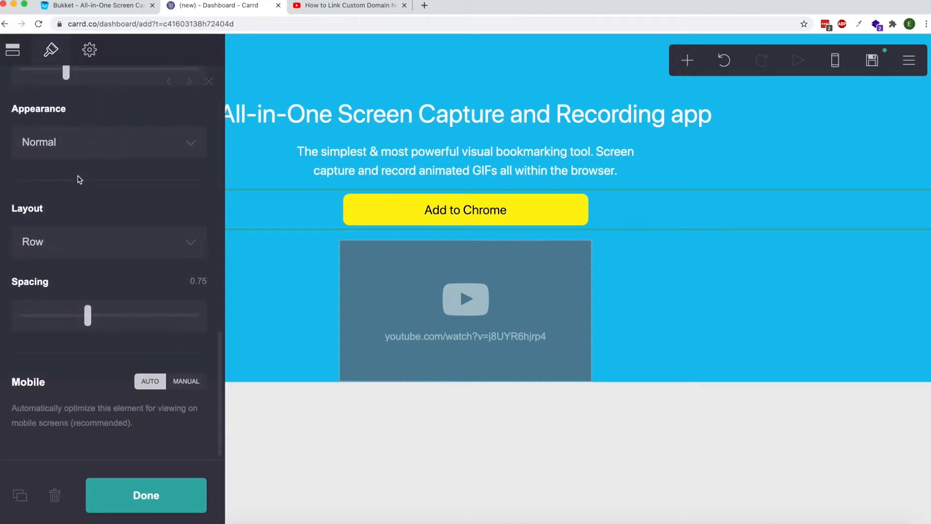
pyautogui.moveTo(88, 320); pyautogui.dragTo(196, 316)
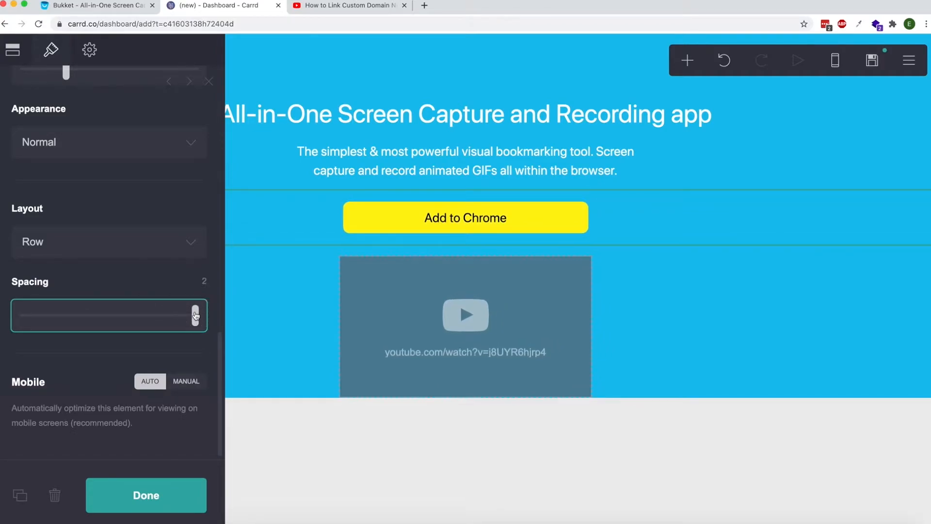
pyautogui.click(177, 487)
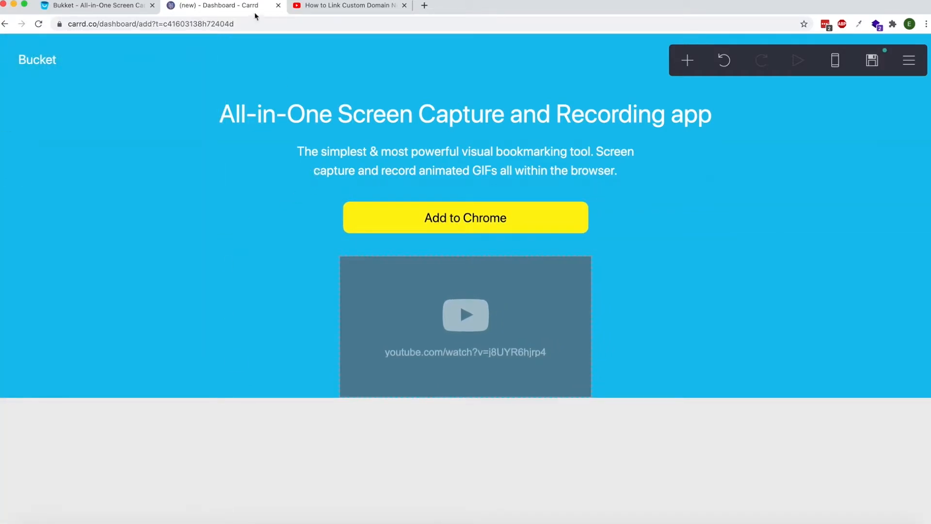
# Set the margins of the description text under the heading to 1.5, using the original Bukket page as reference.
pyautogui.click(93, 12)
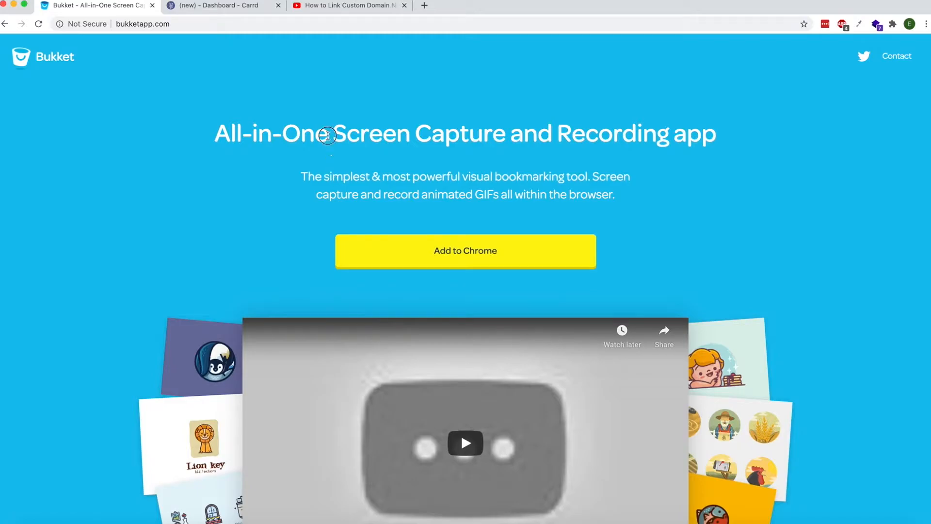
pyautogui.click(204, 6)
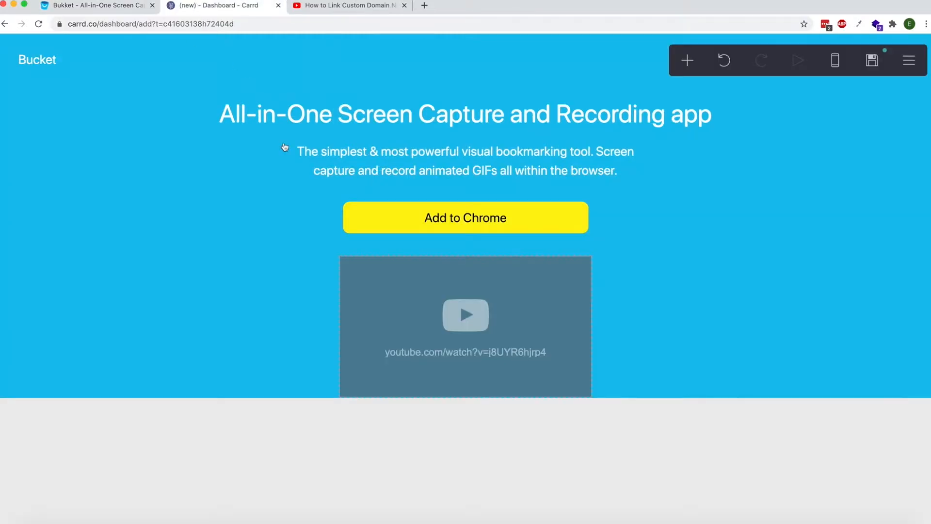
pyautogui.click(299, 172)
pyautogui.click(59, 60)
pyautogui.scroll(-6, 66, 203)
pyautogui.moveTo(20, 201); pyautogui.dragTo(68, 201)
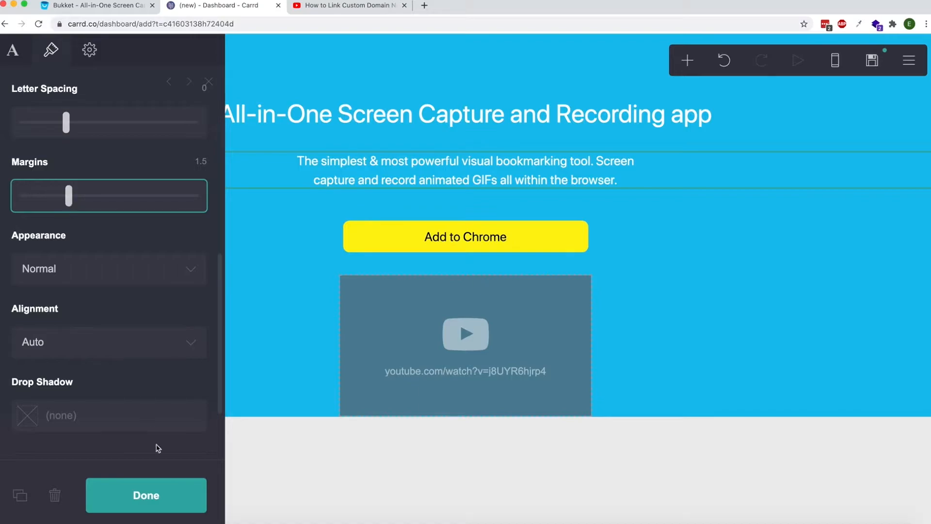
pyautogui.click(162, 500)
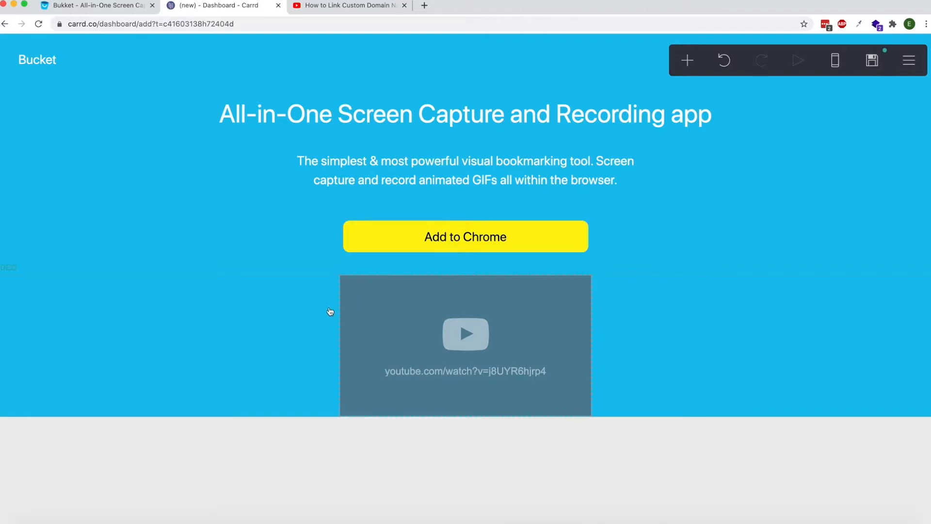
# Enlarge the embedded video to size 35.125 and increase its margins to separate it from the button.
pyautogui.click(297, 313)
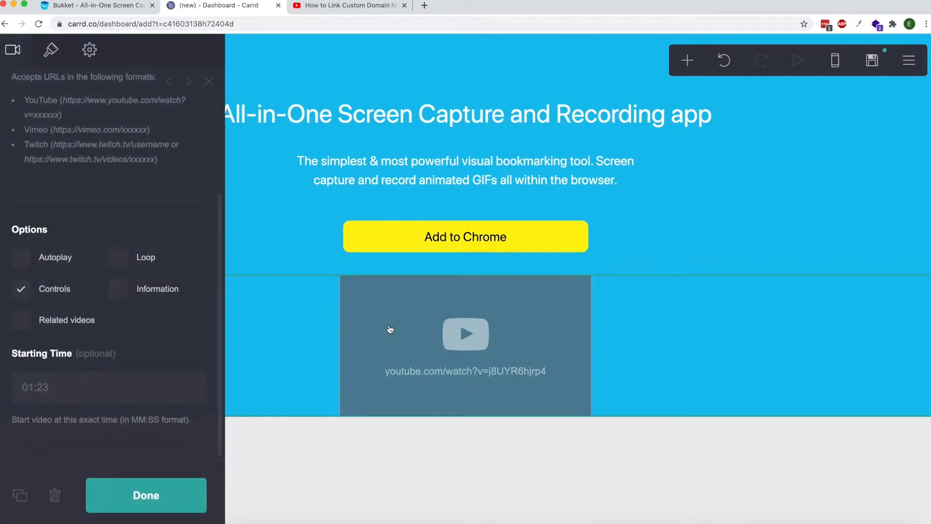
pyautogui.click(50, 50)
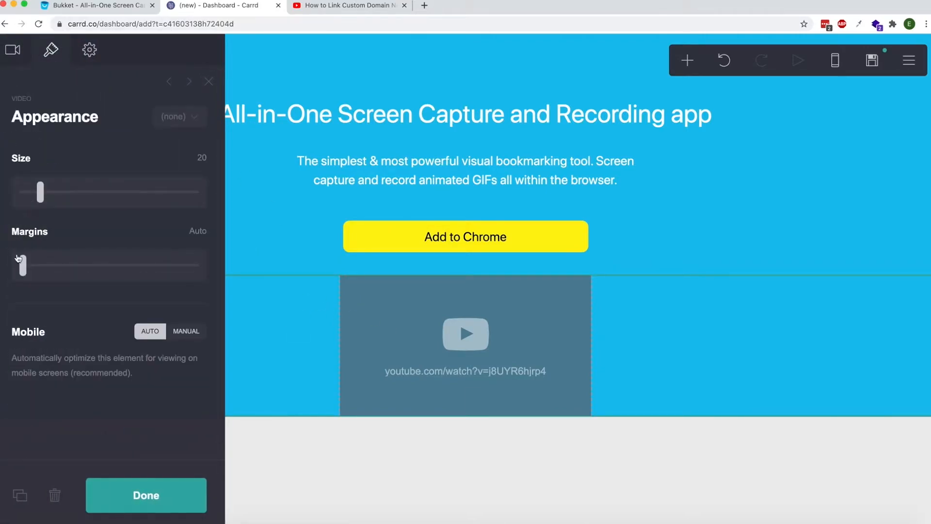
pyautogui.moveTo(40, 190); pyautogui.dragTo(67, 194)
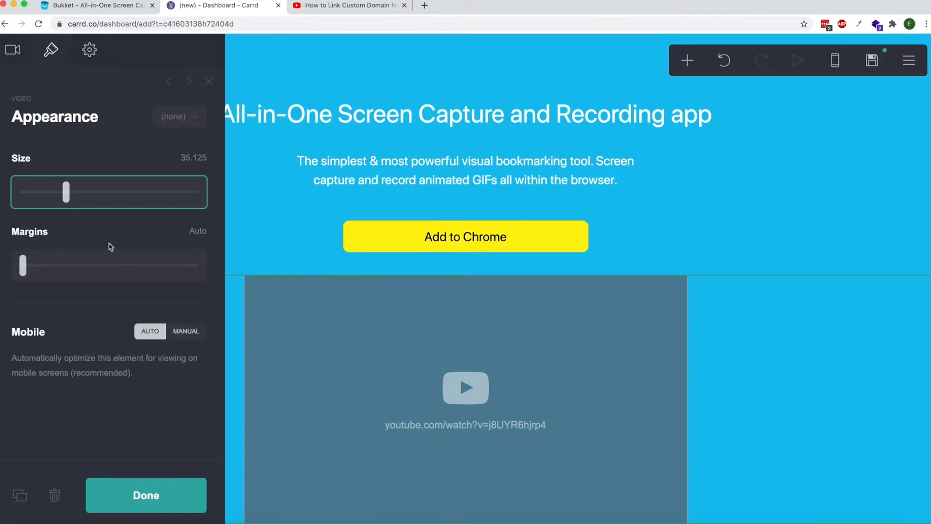
pyautogui.moveTo(26, 270); pyautogui.dragTo(73, 269)
pyautogui.click(144, 495)
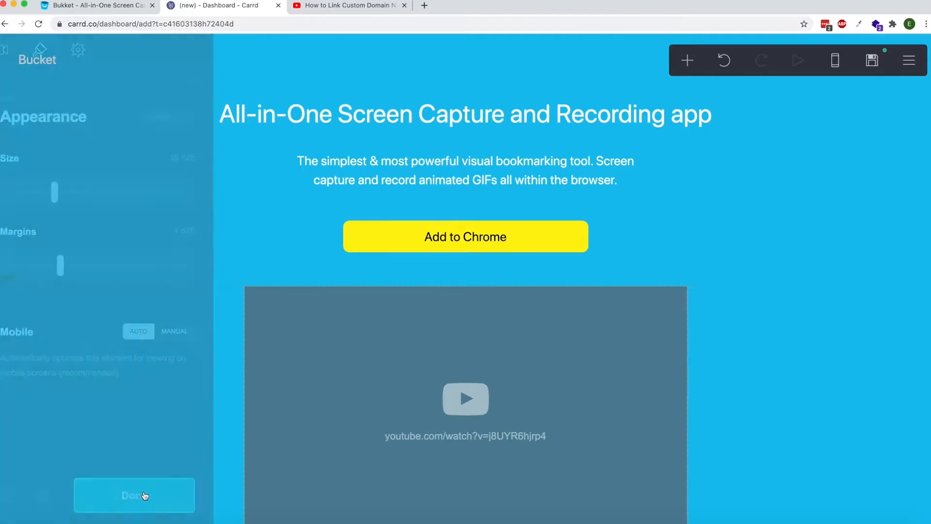
# Set the margins of the "All-in-One Screen Capture and Recording app" heading to 1.875, following the spacing on the Bukket page.
pyautogui.click(87, 6)
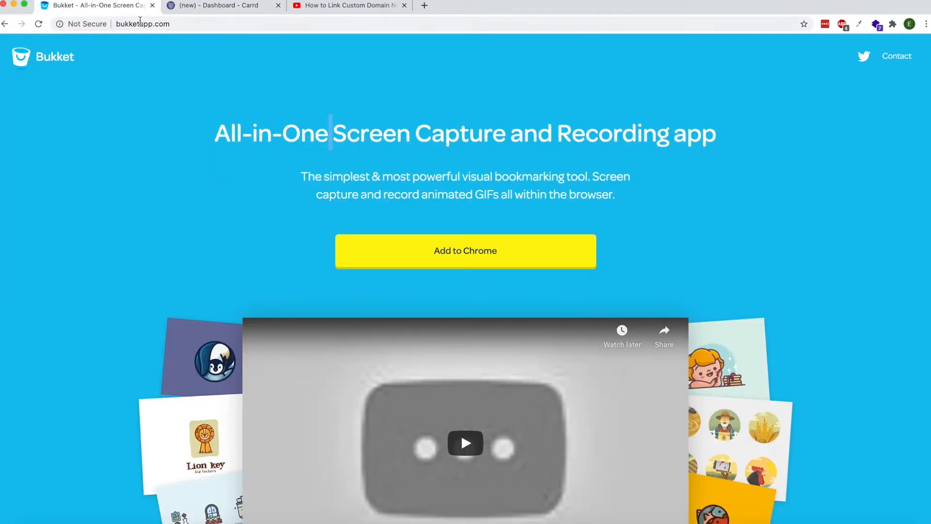
pyautogui.click(210, 7)
pyautogui.click(206, 111)
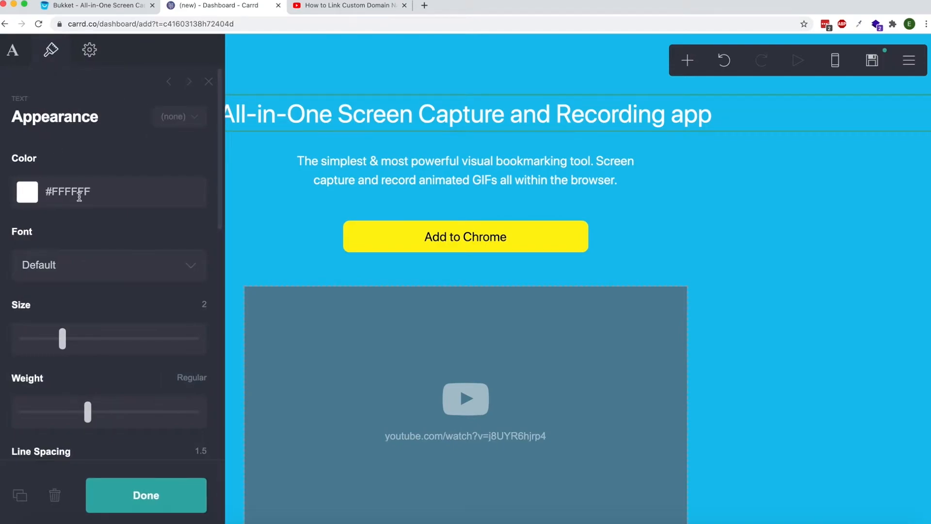
pyautogui.scroll(-10, 79, 199)
pyautogui.moveTo(25, 237); pyautogui.dragTo(81, 237)
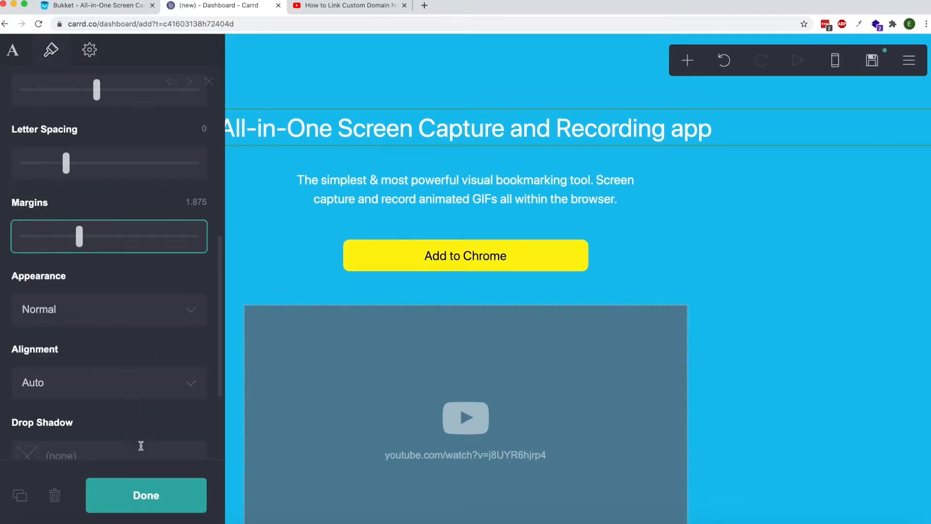
pyautogui.click(150, 491)
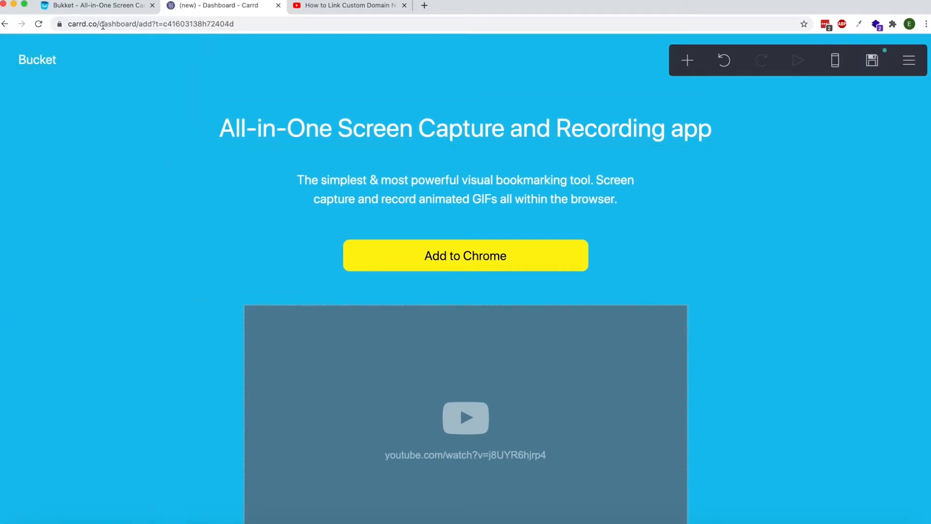
# Compare the hero section with the original Bukket page and examine the layout of the page's sections below the video.
pyautogui.click(104, 9)
pyautogui.click(185, 11)
pyautogui.scroll(-2, 196, 112)
pyautogui.click(104, 8)
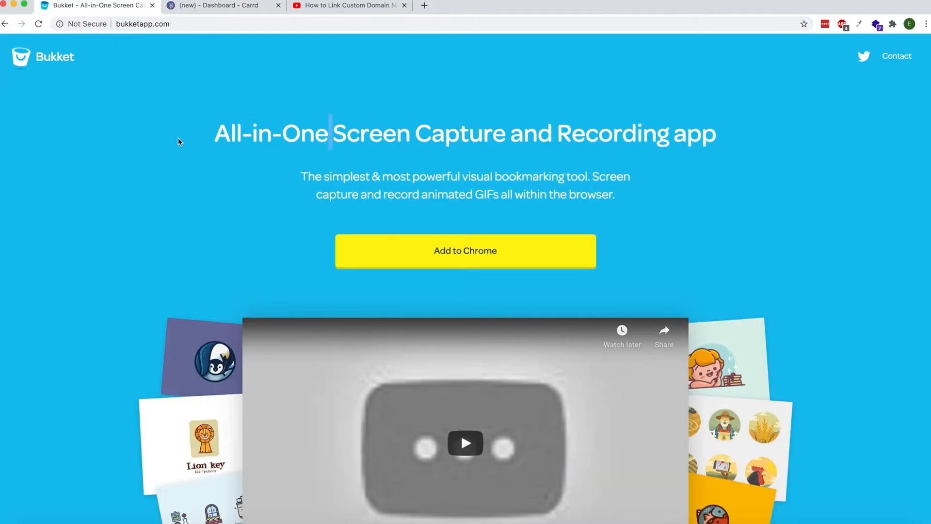
pyautogui.scroll(-10, 194, 170)
pyautogui.scroll(-9, 213, 201)
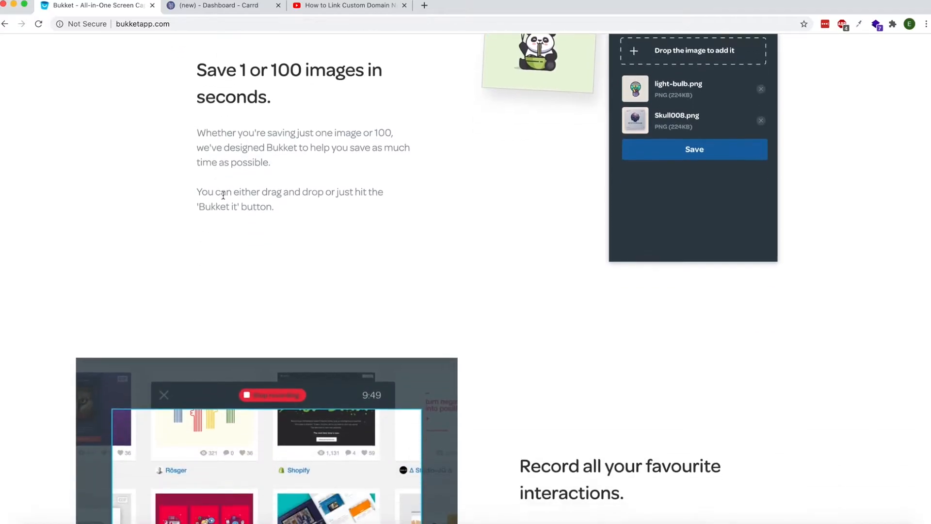
pyautogui.scroll(-5, 223, 198)
pyautogui.scroll(15, 224, 198)
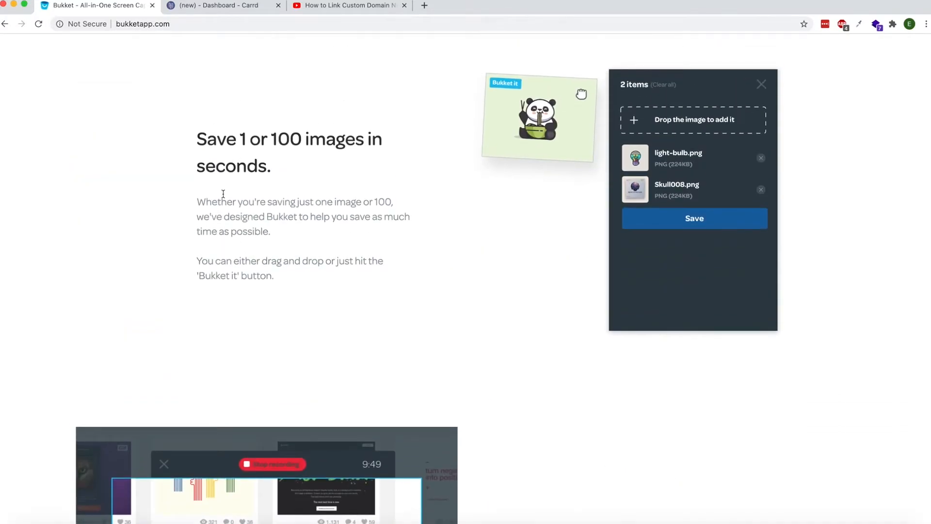
pyautogui.scroll(5, 519, 305)
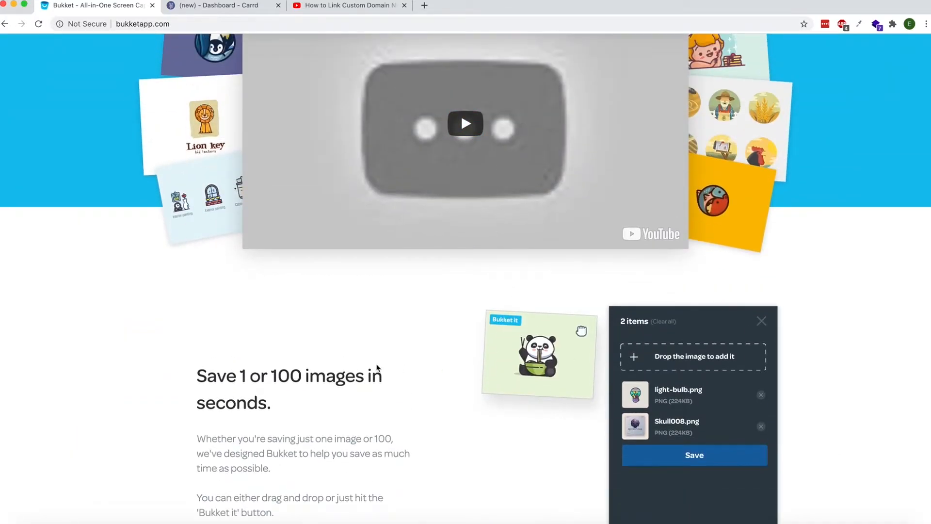
pyautogui.scroll(-12, 406, 370)
pyautogui.scroll(-3, 408, 353)
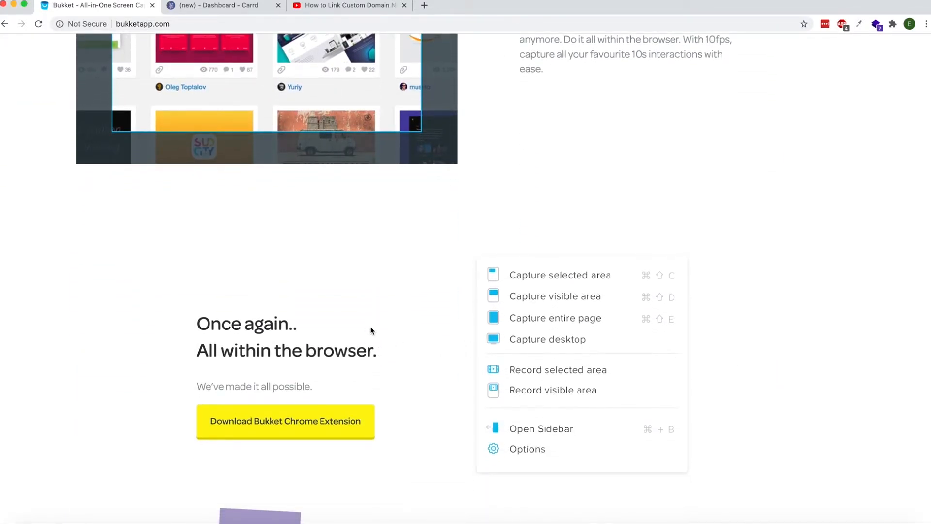
# Add a container below the video and set its type to Columns with two 50% columns.
pyautogui.click(214, 6)
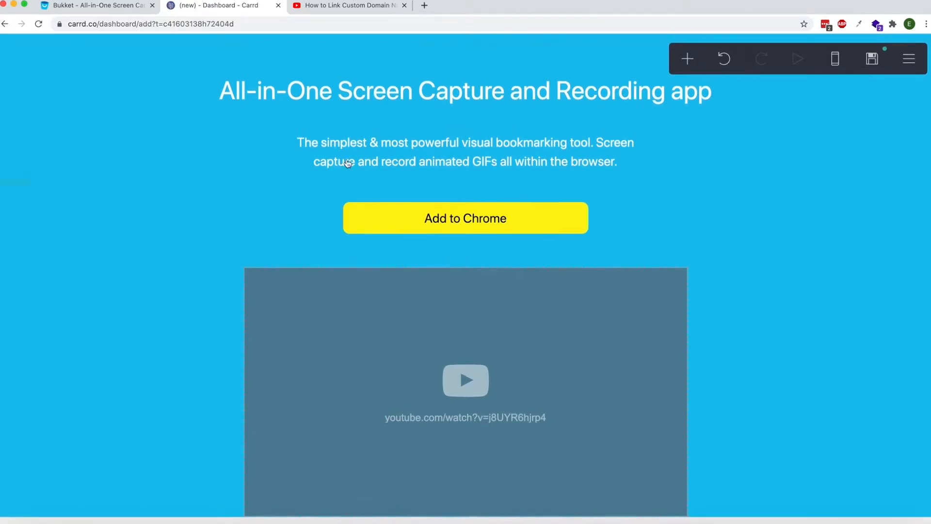
pyautogui.click(687, 61)
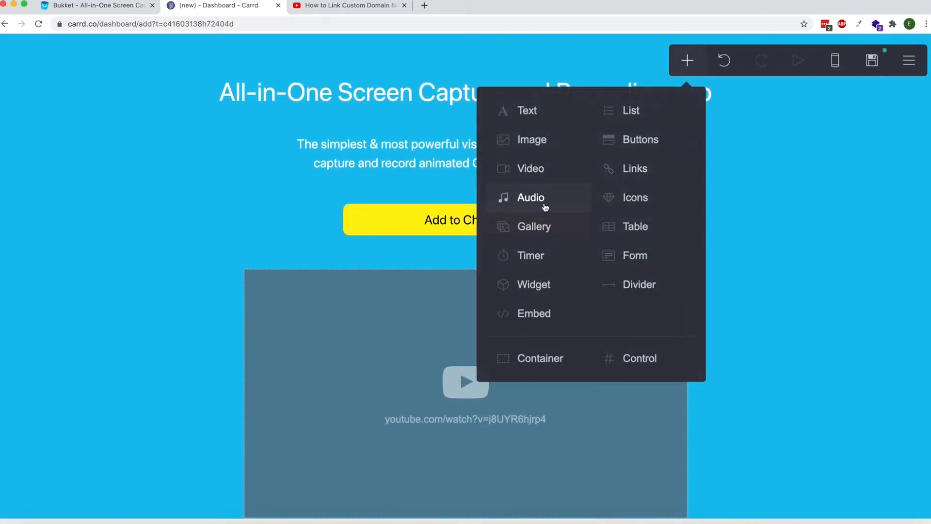
pyautogui.click(535, 365)
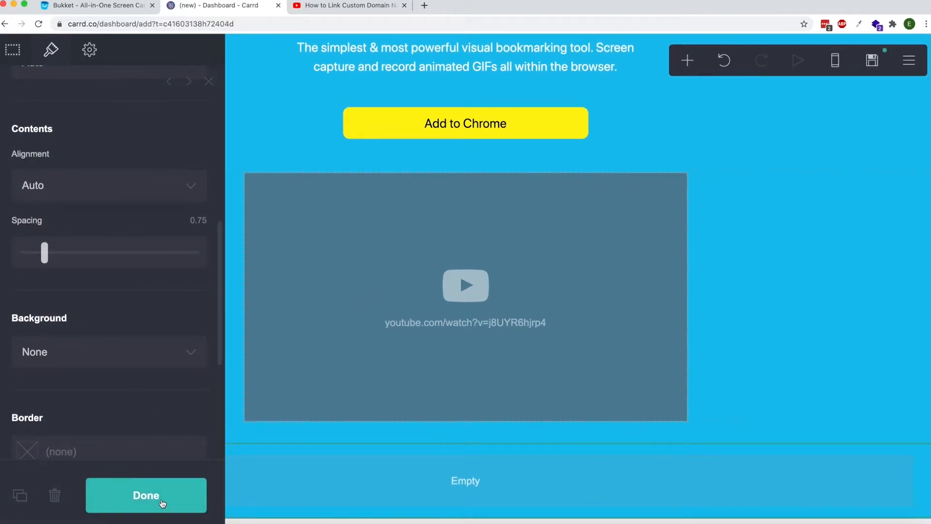
pyautogui.scroll(10, 175, 427)
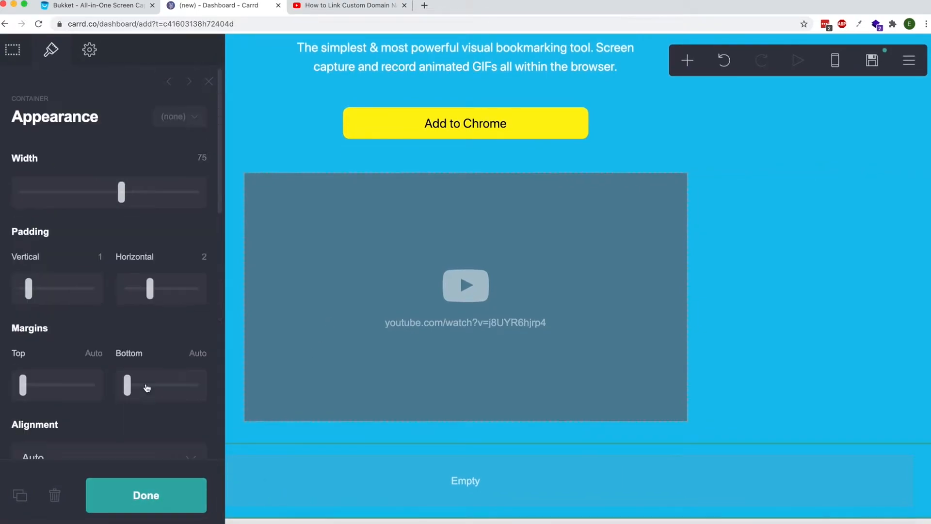
pyautogui.click(15, 53)
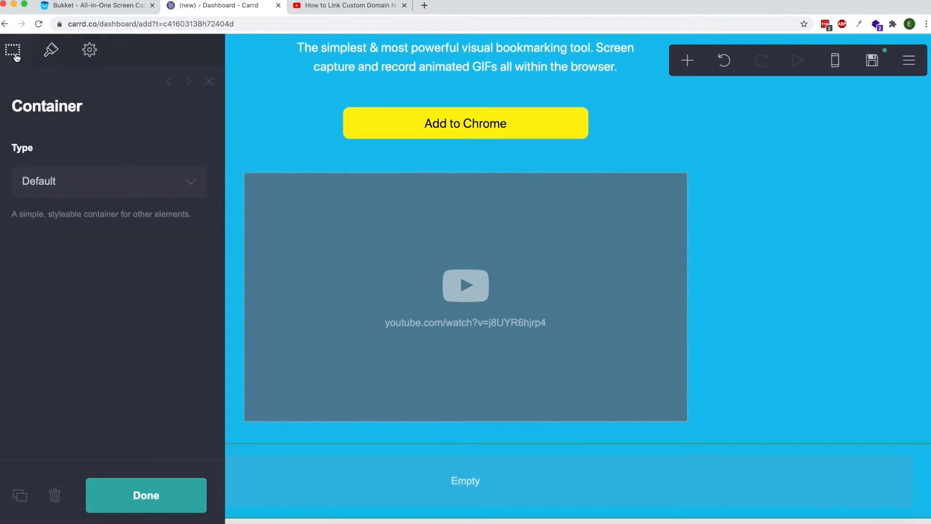
pyautogui.click(69, 199)
pyautogui.click(74, 197)
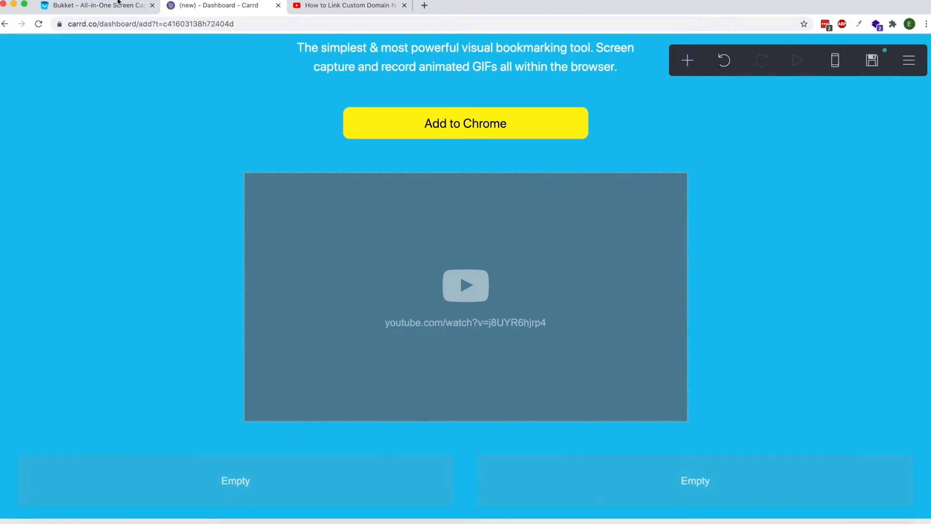
# Check the Bukket page's section below the video, then give the two-column container in Carrd a solid #FFFFFF background color.
pyautogui.click(116, 5)
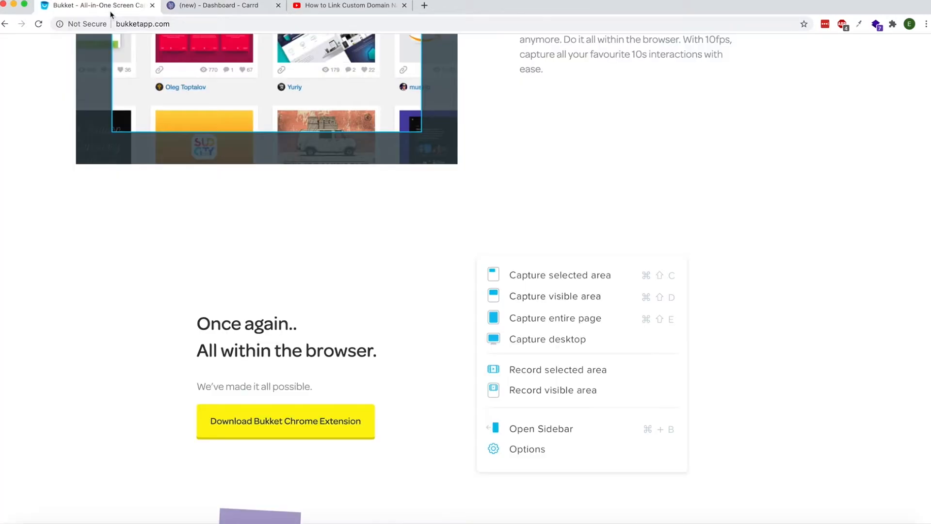
pyautogui.scroll(10, 166, 260)
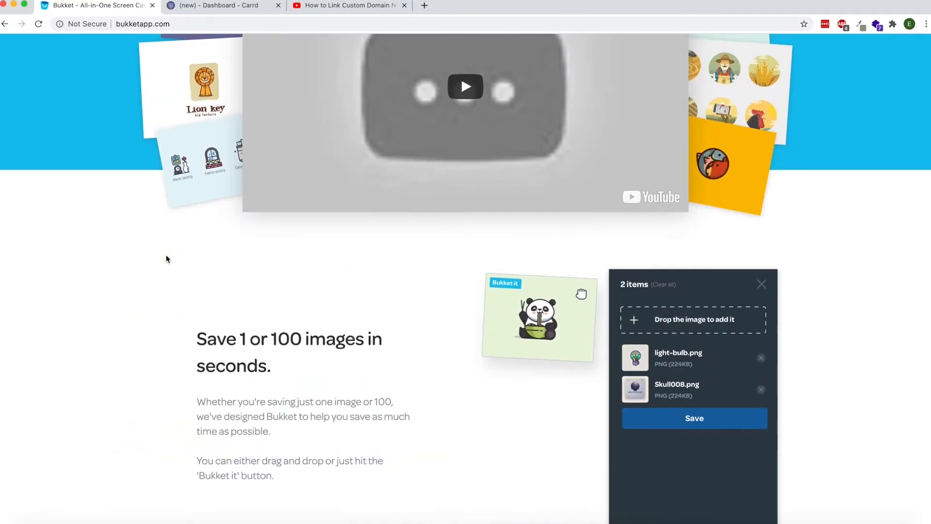
pyautogui.scroll(5, 105, 280)
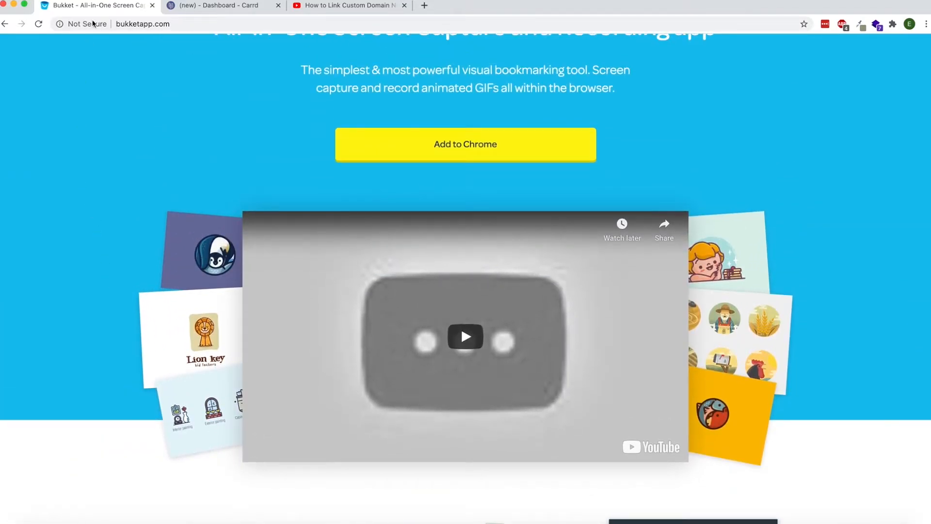
pyautogui.click(191, 9)
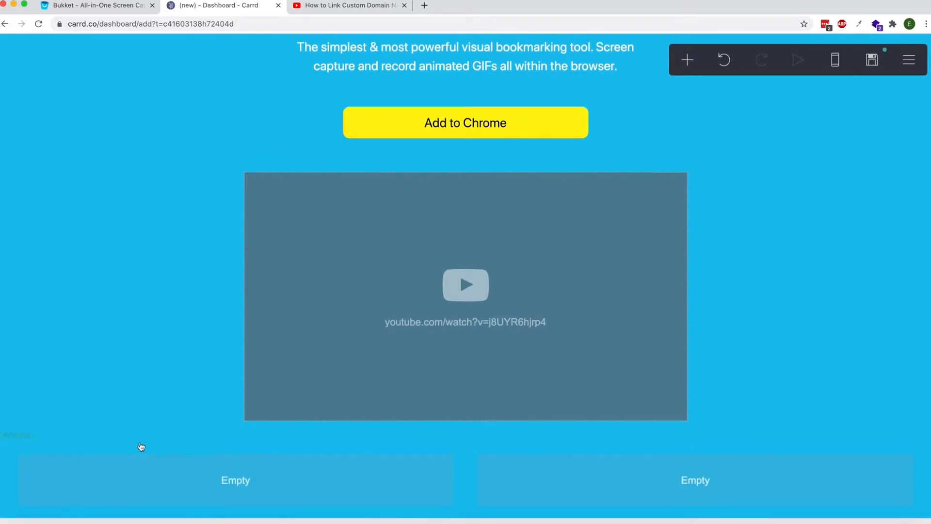
pyautogui.click(121, 446)
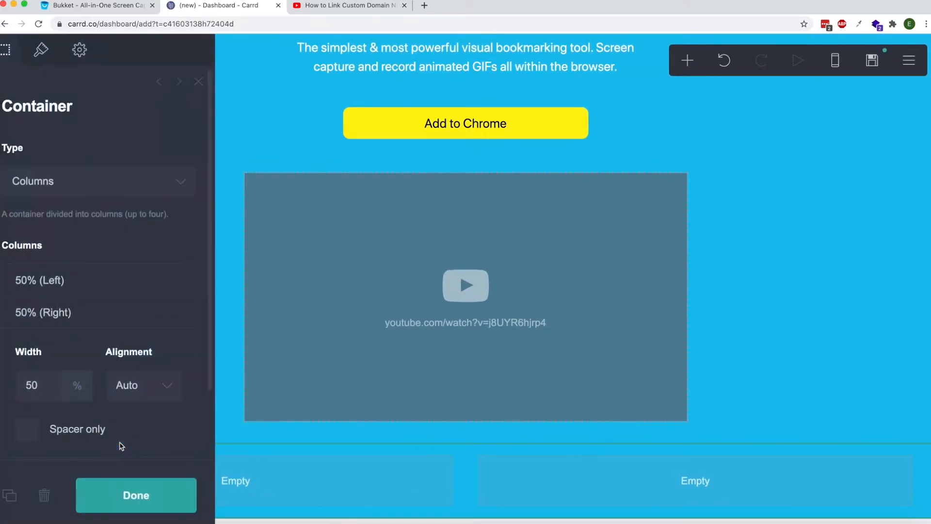
pyautogui.click(48, 50)
pyautogui.scroll(-10, 54, 188)
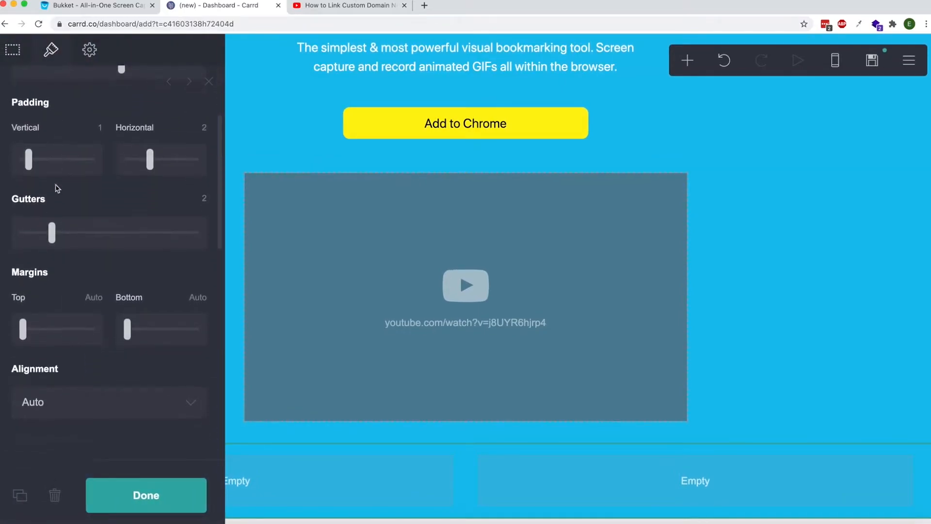
pyautogui.scroll(3, 57, 188)
pyautogui.scroll(-2, 57, 194)
pyautogui.click(79, 252)
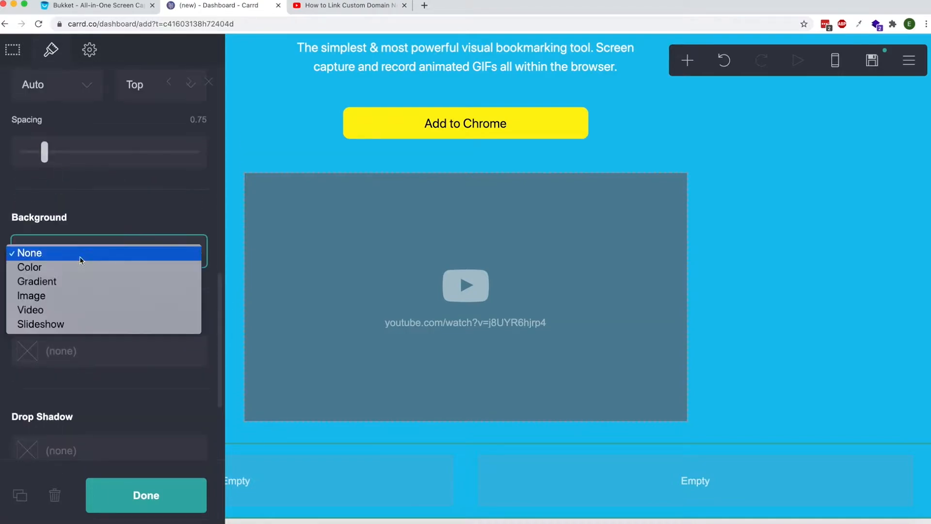
pyautogui.click(79, 267)
pyautogui.click(60, 299)
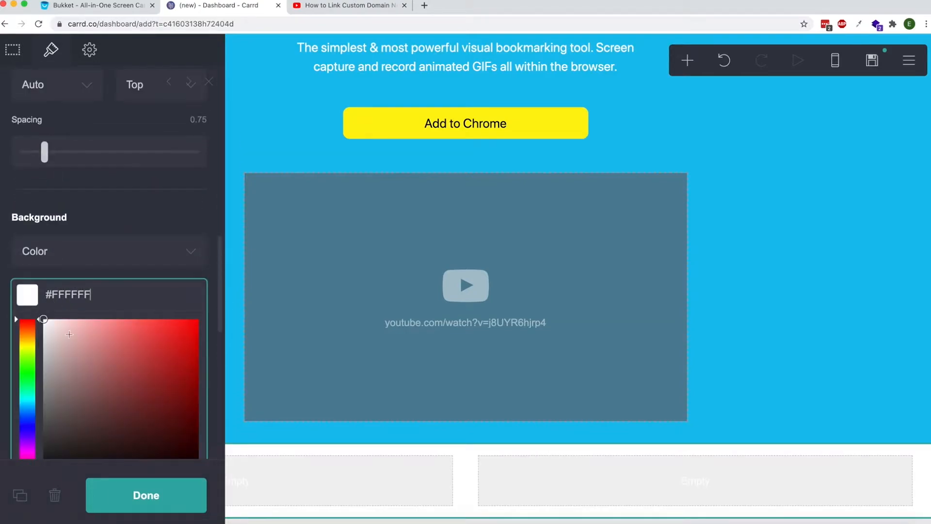
pyautogui.click(146, 495)
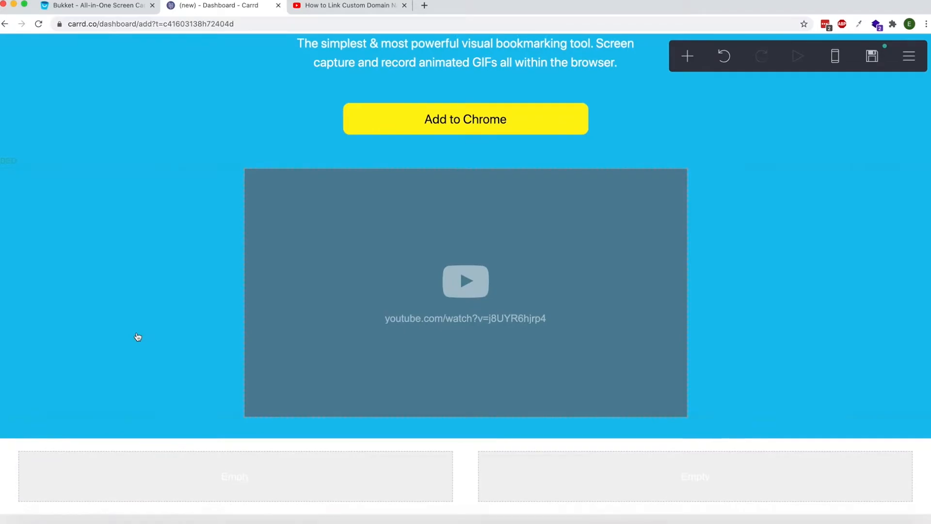
# On the Bukket page, copy the feature heading "Save 1 or 100 images in seconds.".
pyautogui.click(92, 2)
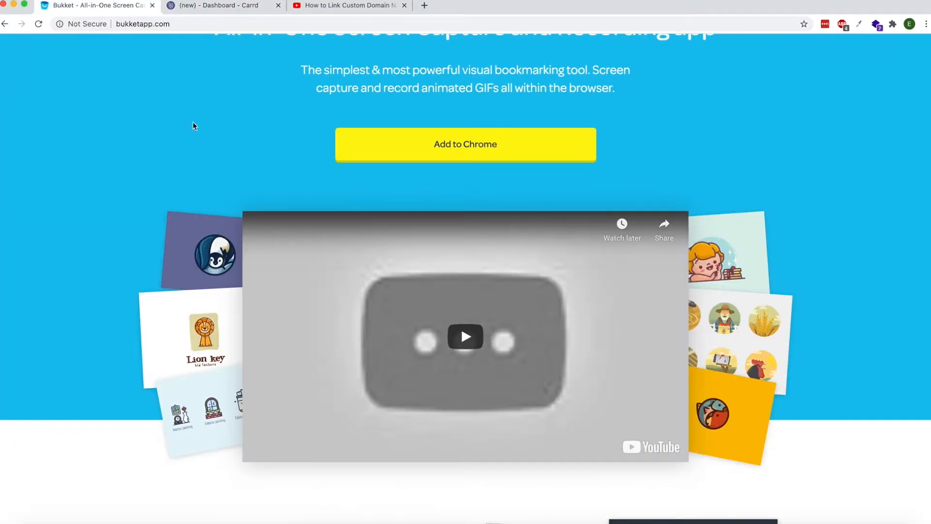
pyautogui.scroll(-7, 260, 257)
pyautogui.tripleClick(215, 218)
pyautogui.press('super+c')
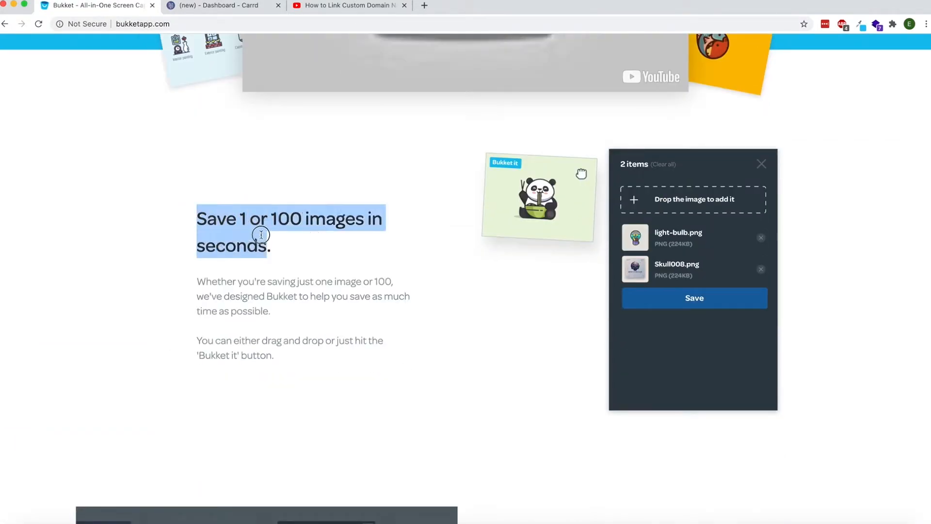
# Back in Carrd, add a text element to the container's left column with the copied heading "Save 1 or 100 images in seconds.".
pyautogui.click(253, 6)
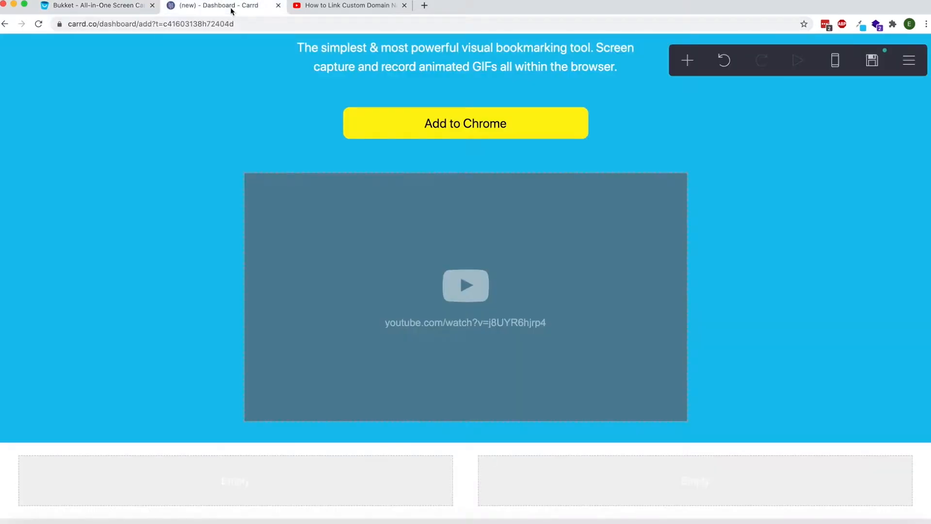
pyautogui.click(686, 61)
pyautogui.click(523, 112)
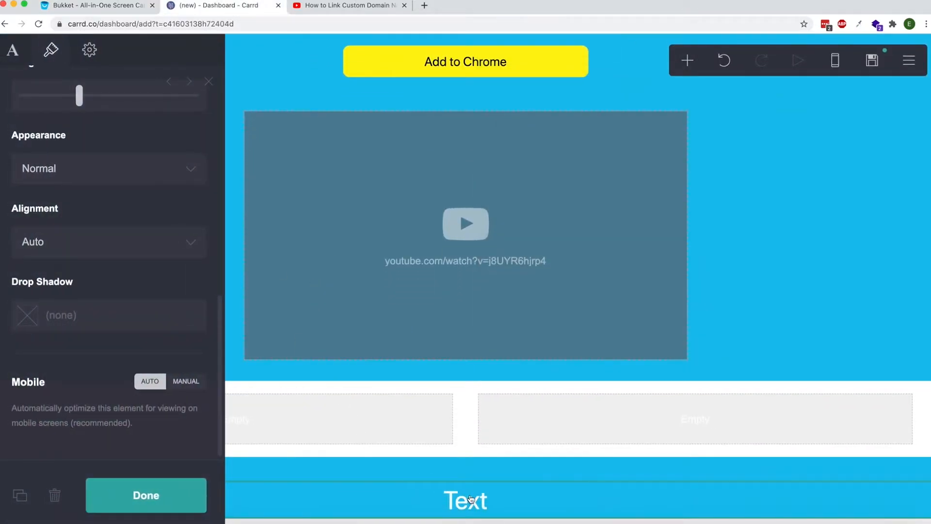
pyautogui.moveTo(469, 499); pyautogui.dragTo(341, 434)
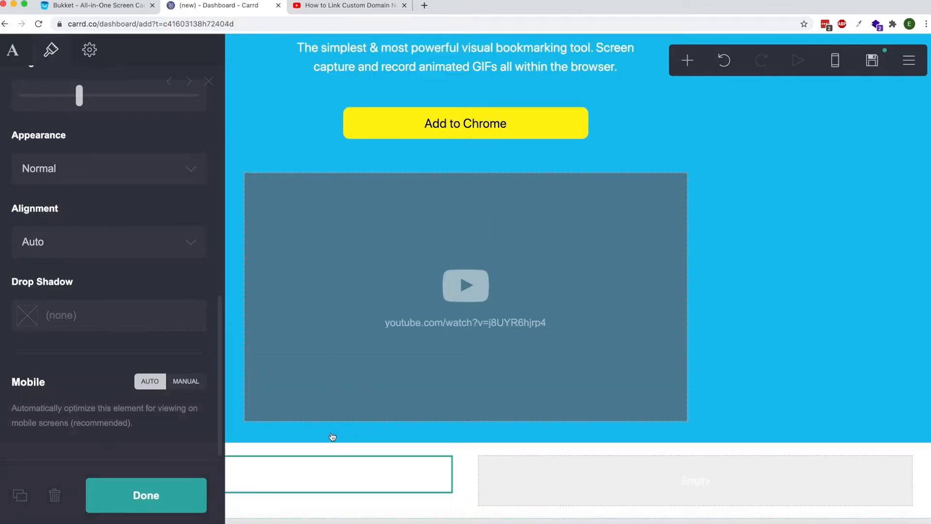
pyautogui.click(11, 62)
pyautogui.doubleClick(66, 150)
pyautogui.press('super+v')
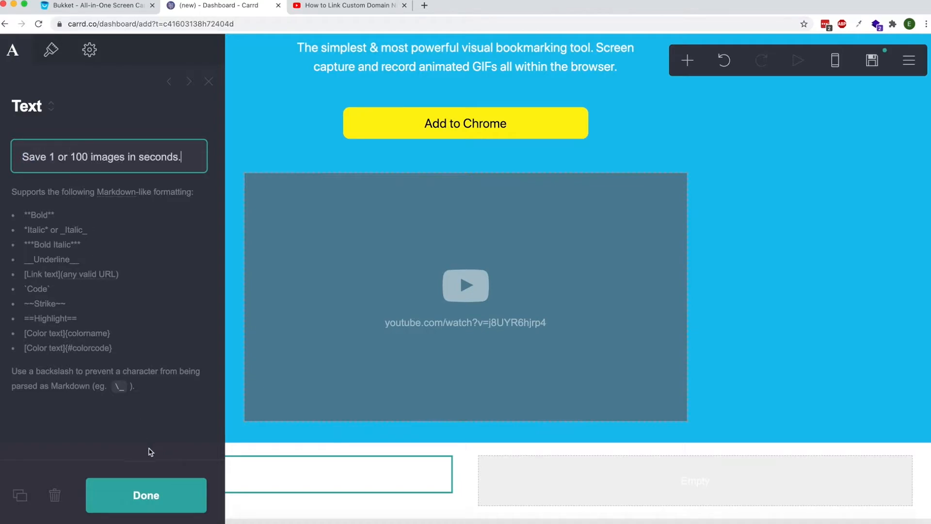
pyautogui.click(146, 495)
# Set the text color of the "Save 1 or 100 images in seconds." heading to #000000.
pyautogui.click(183, 474)
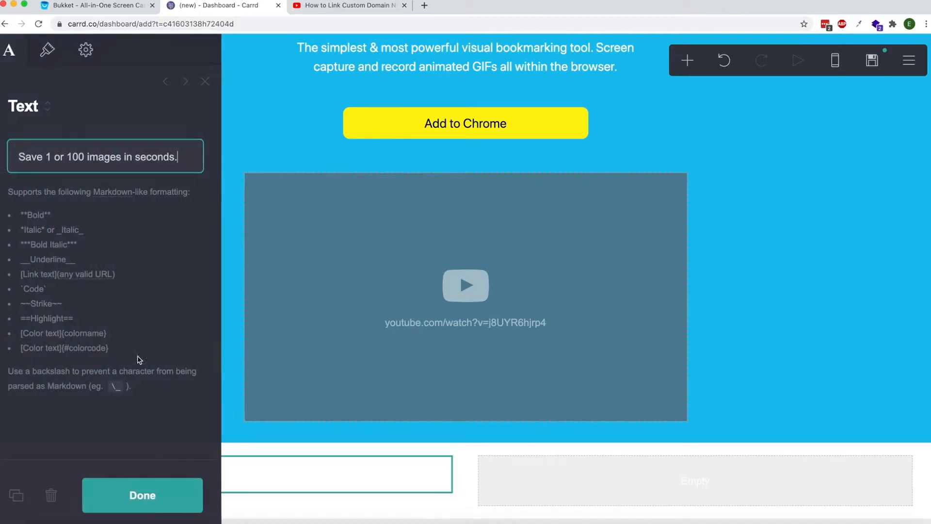
pyautogui.click(58, 51)
pyautogui.click(58, 193)
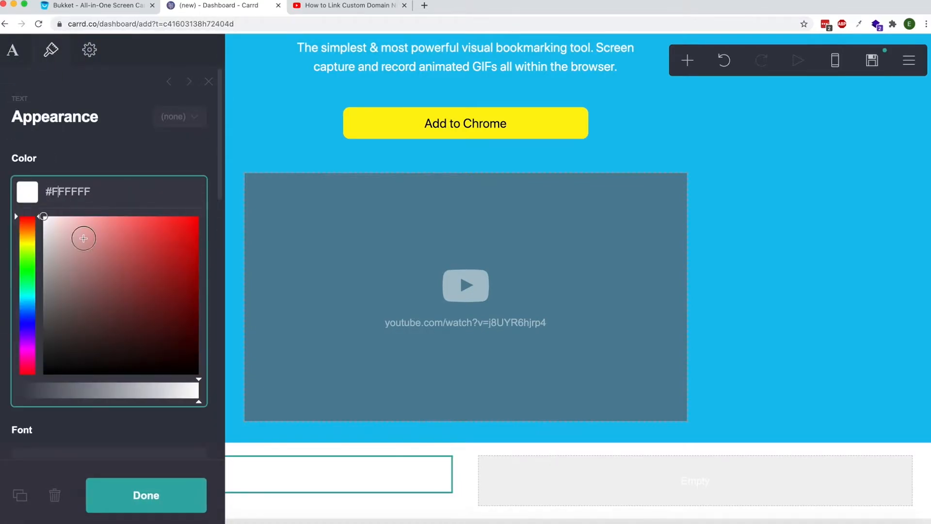
pyautogui.moveTo(83, 238); pyautogui.dragTo(193, 409)
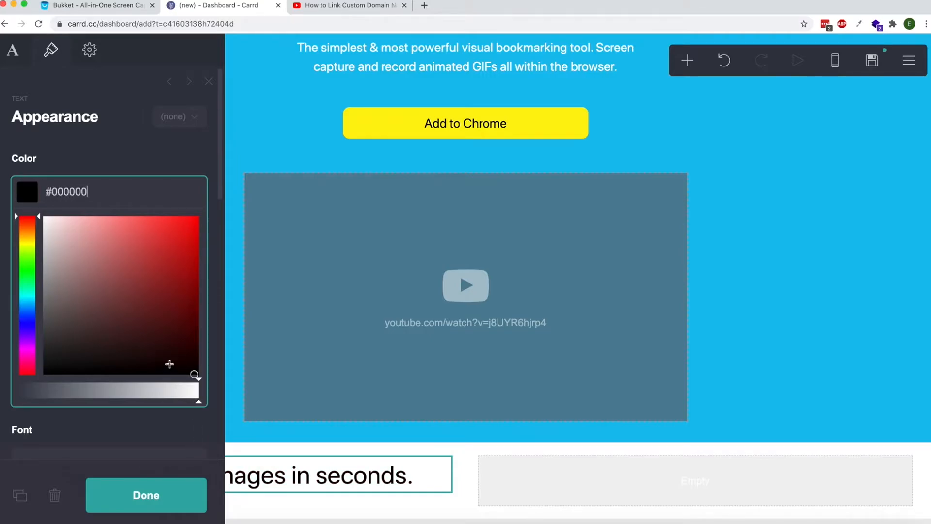
pyautogui.click(196, 509)
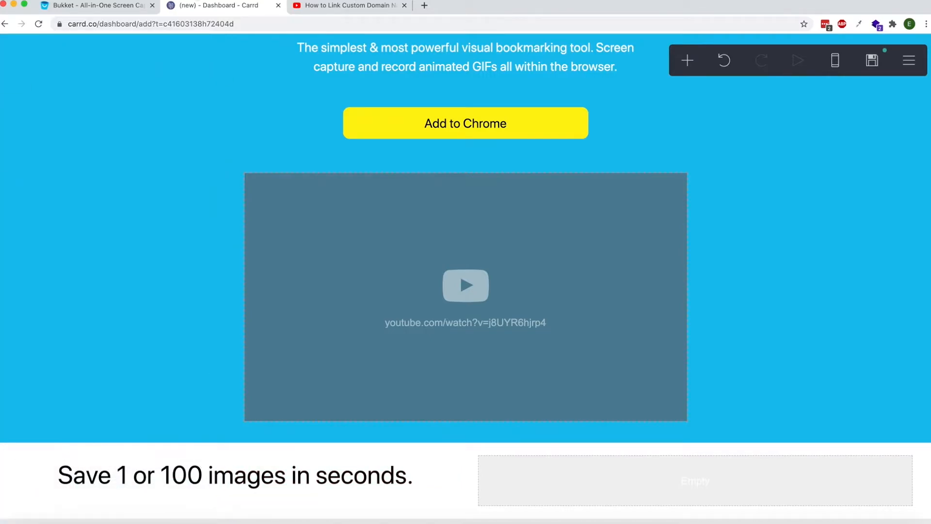
# On the Bukket page, copy the two description paragraphs under the "Save 1 or 100 images in seconds." heading.
pyautogui.click(122, 6)
pyautogui.moveTo(218, 287); pyautogui.dragTo(273, 353)
pyautogui.press('super+c')
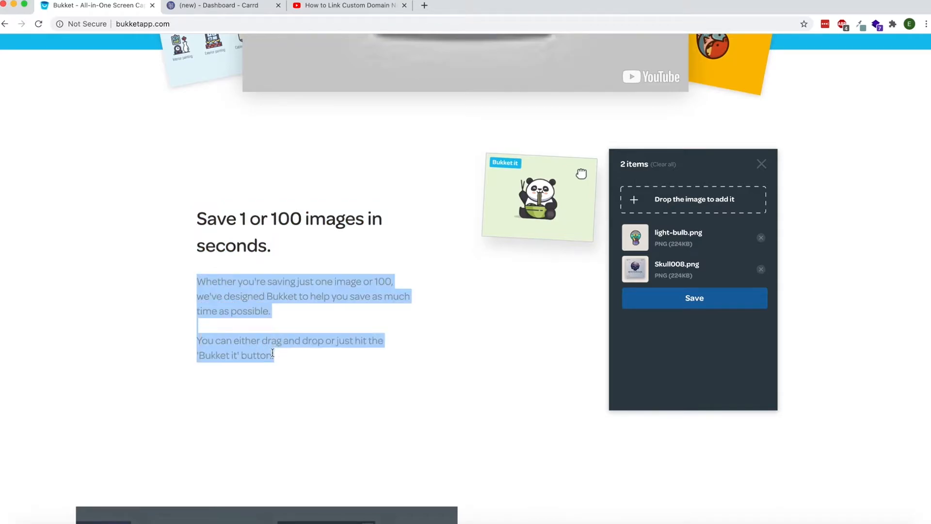
# In Carrd, add a text element below the left column's heading and replace its placeholder with the copied description paragraphs.
pyautogui.click(242, 7)
pyautogui.click(698, 63)
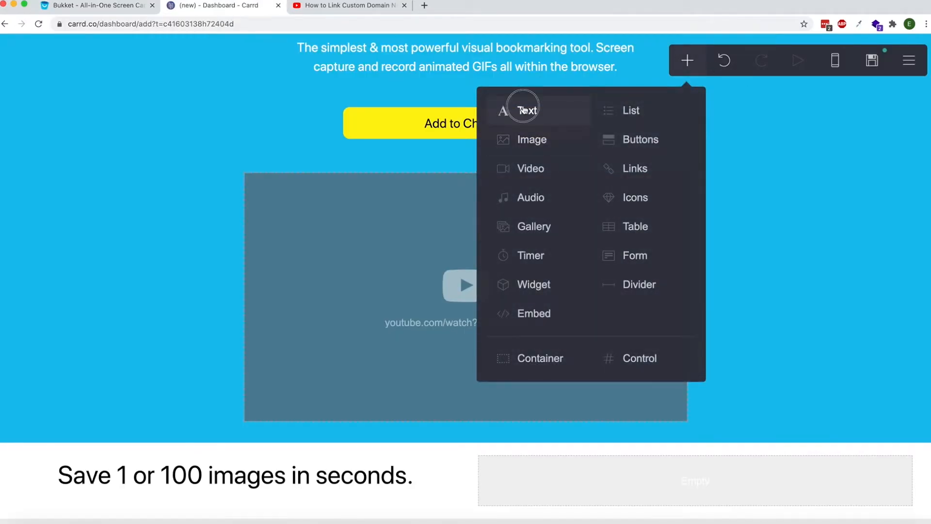
pyautogui.click(501, 107)
pyautogui.moveTo(465, 499); pyautogui.dragTo(341, 427)
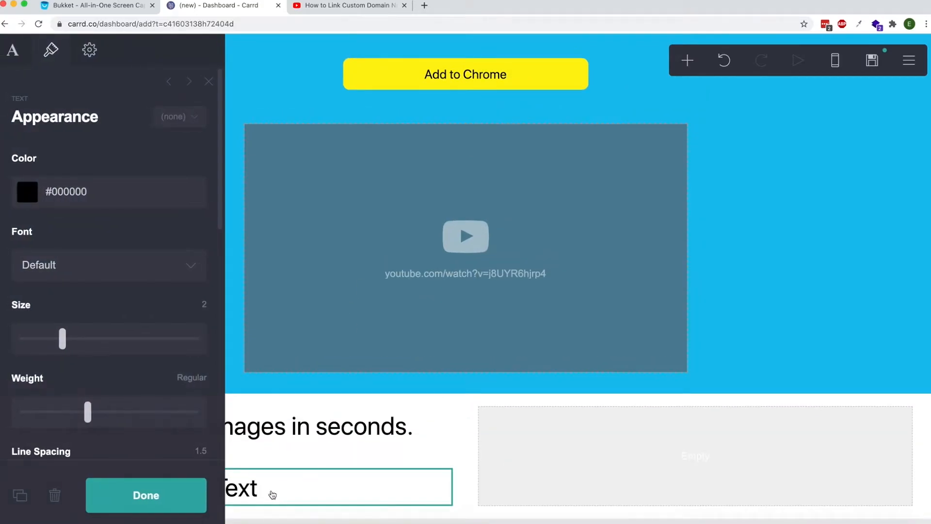
pyautogui.click(13, 48)
pyautogui.doubleClick(74, 158)
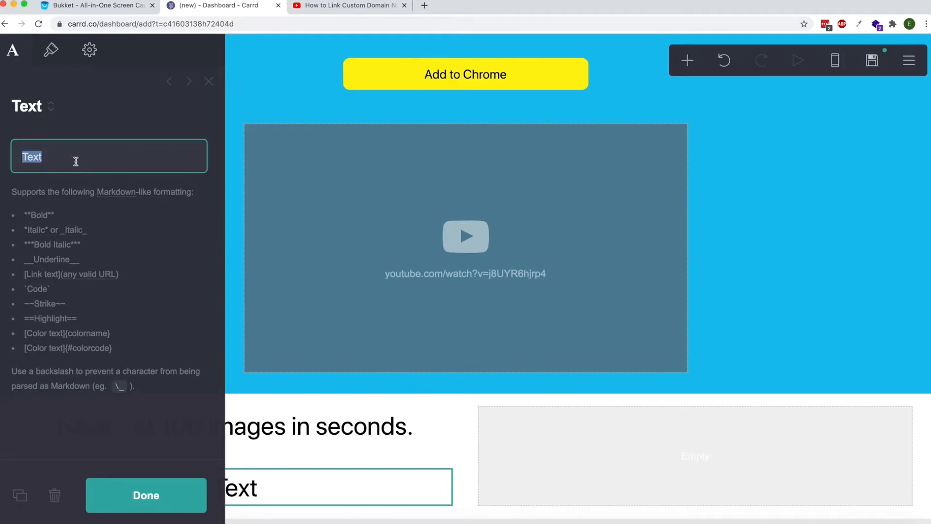
pyautogui.press('super+v')
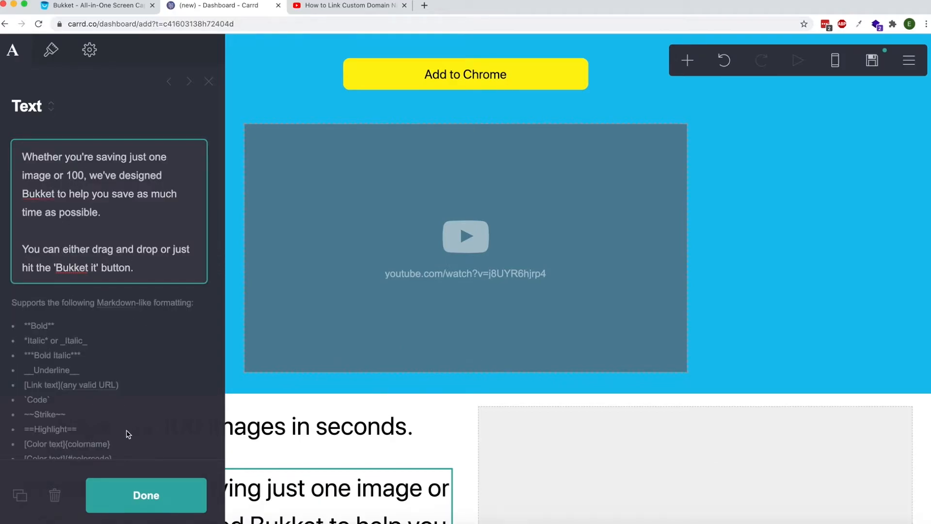
pyautogui.click(139, 495)
# Reduce the text size of the left column's description paragraphs to 0.75.
pyautogui.scroll(-3, 126, 432)
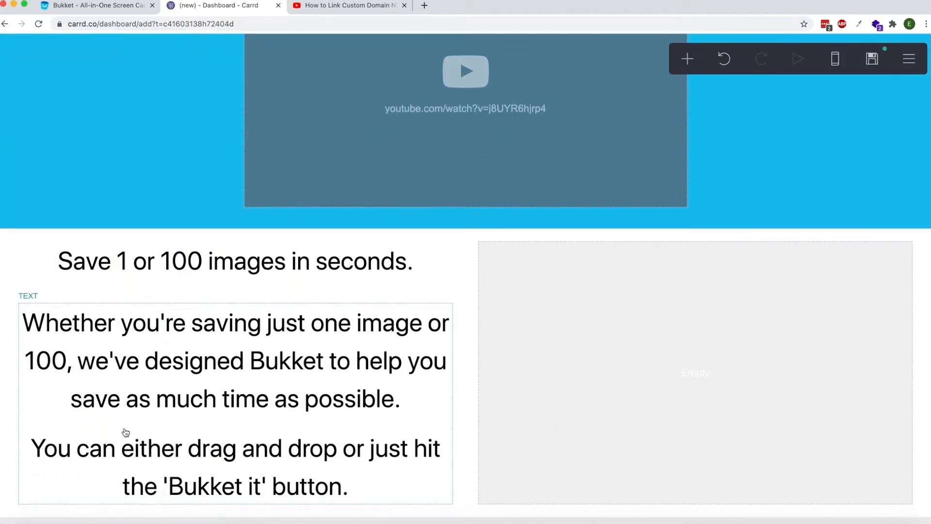
pyautogui.click(163, 327)
pyautogui.click(51, 54)
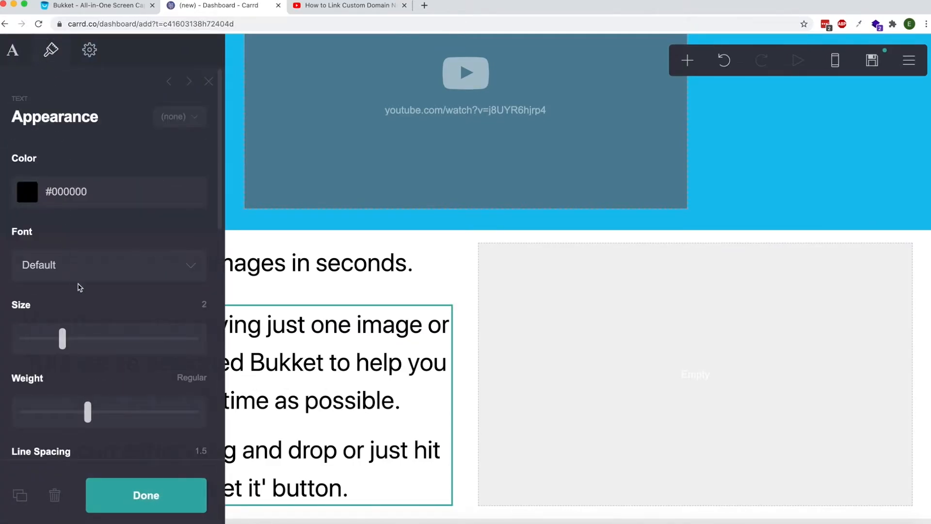
pyautogui.moveTo(62, 339); pyautogui.dragTo(30, 338)
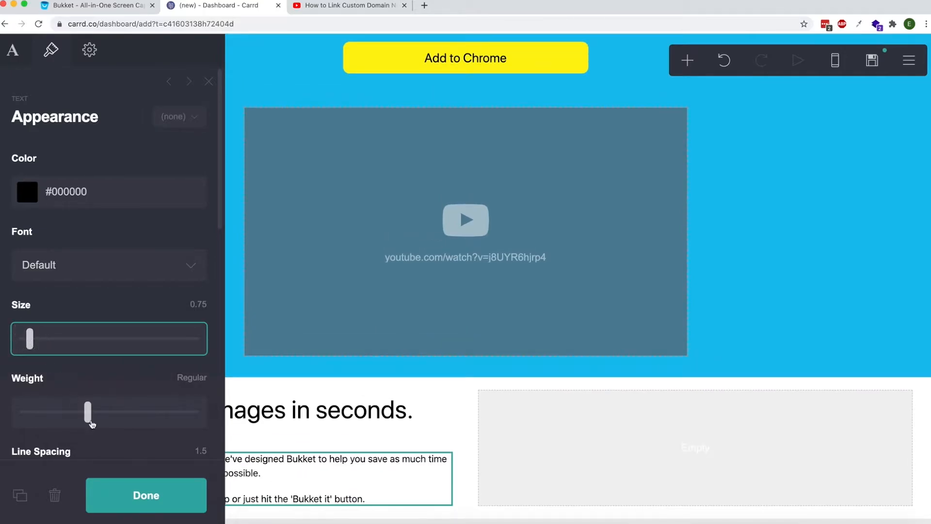
pyautogui.click(136, 495)
# Compare with the Bukket page and reduce the "Save 1 or 100 images in seconds." heading's size to 1.5.
pyautogui.click(106, 15)
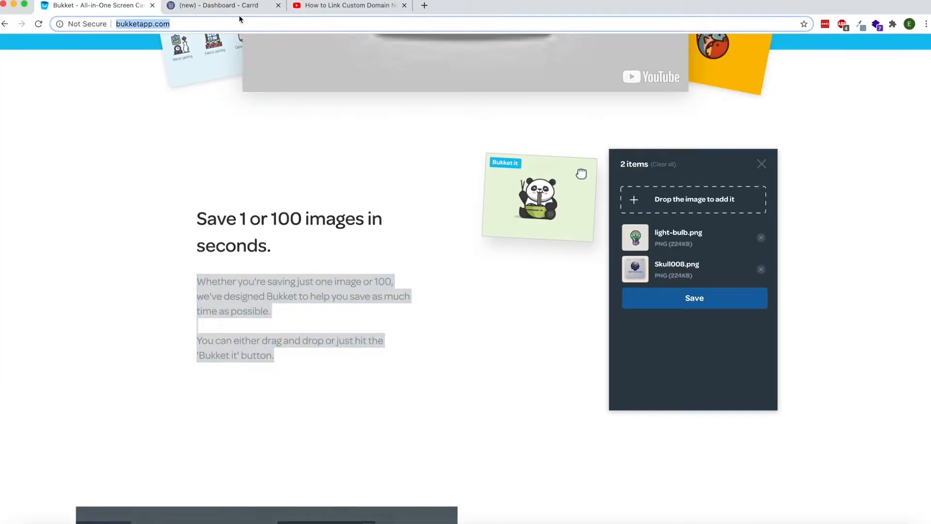
pyautogui.click(234, 7)
pyautogui.click(244, 426)
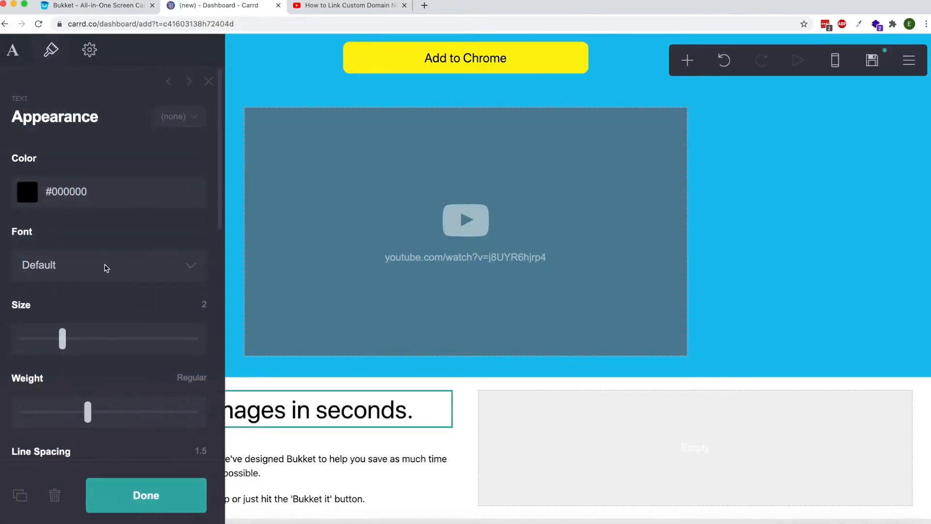
pyautogui.moveTo(70, 345); pyautogui.dragTo(50, 343)
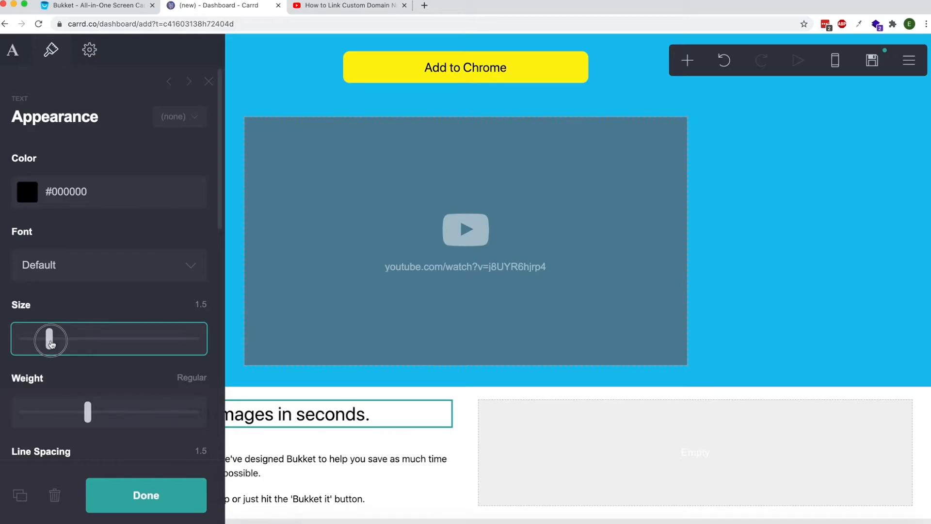
pyautogui.click(12, 58)
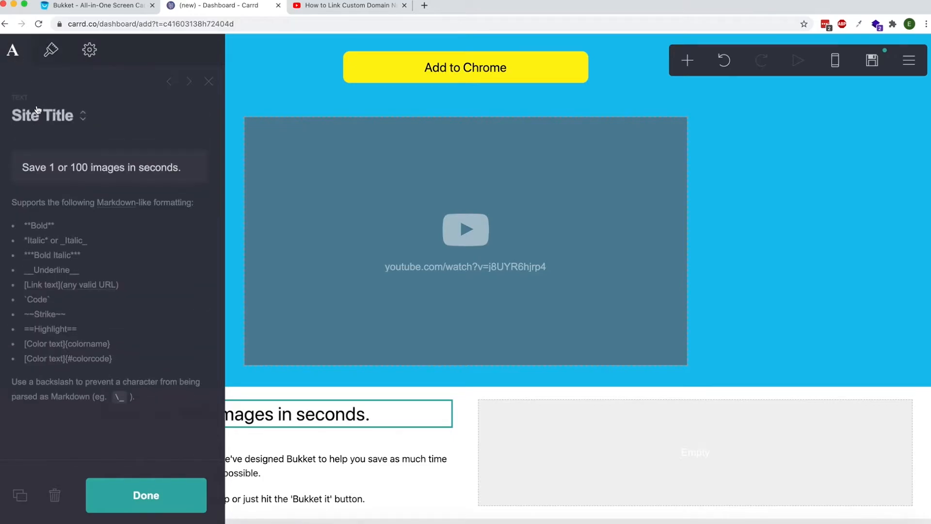
pyautogui.click(166, 482)
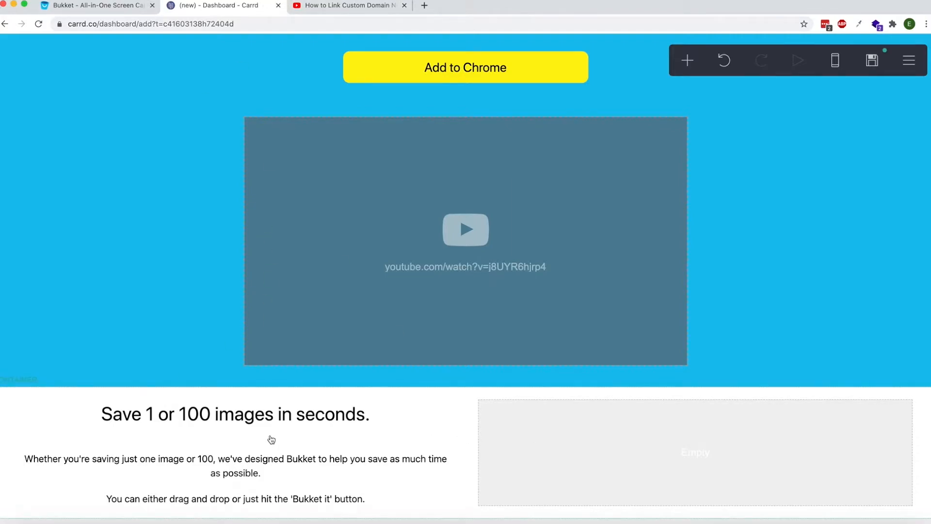
# Add an image element and place it in the empty right column beside the feature text.
pyautogui.click(692, 67)
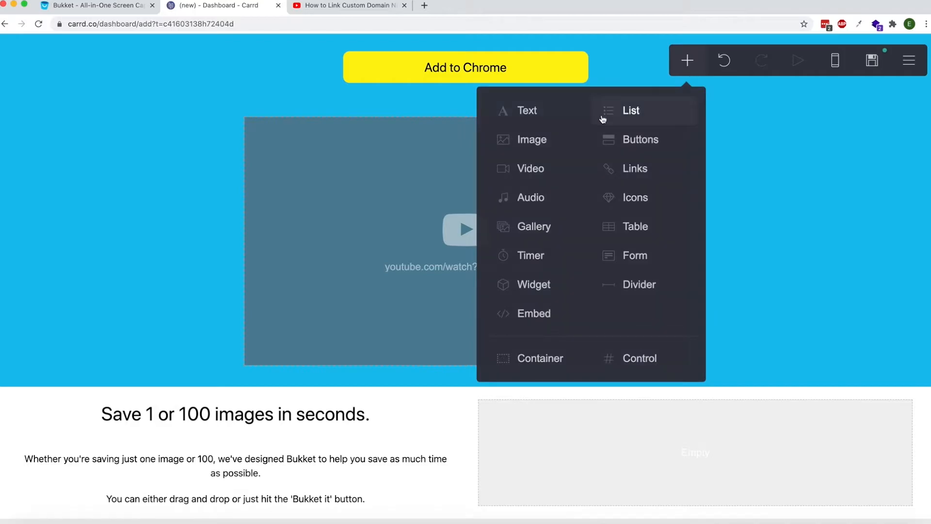
pyautogui.click(532, 140)
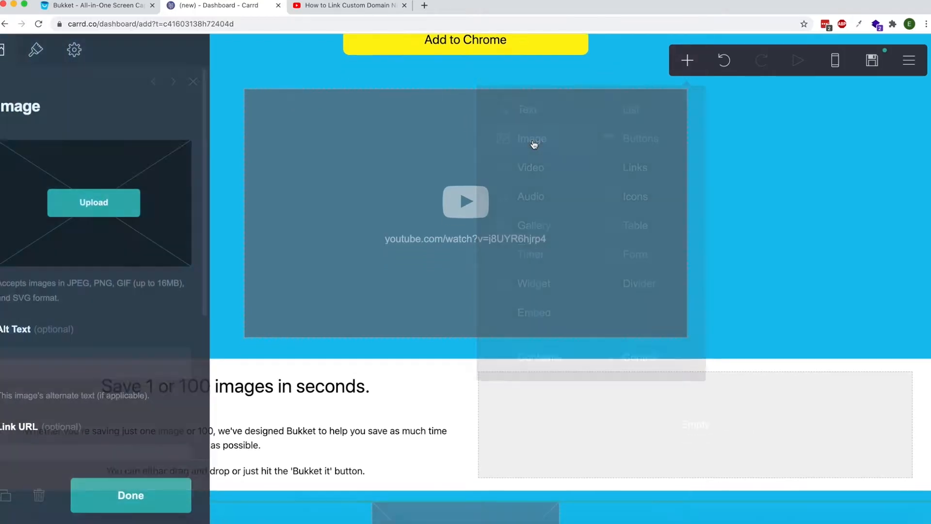
pyautogui.moveTo(518, 414); pyautogui.dragTo(643, 302)
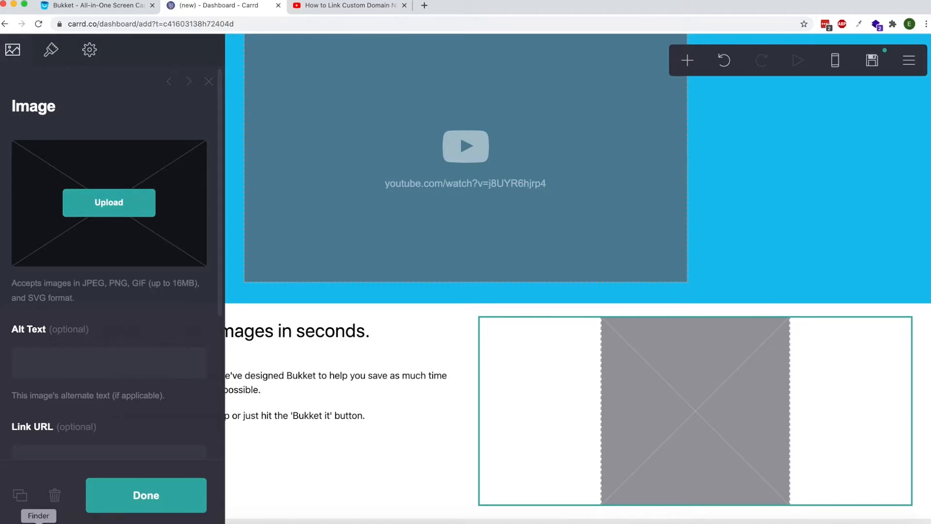
# Upload img1.png from the codigoedpics folder into the image element in the right column.
pyautogui.click(38, 522)
pyautogui.moveTo(180, 209); pyautogui.dragTo(55, 203)
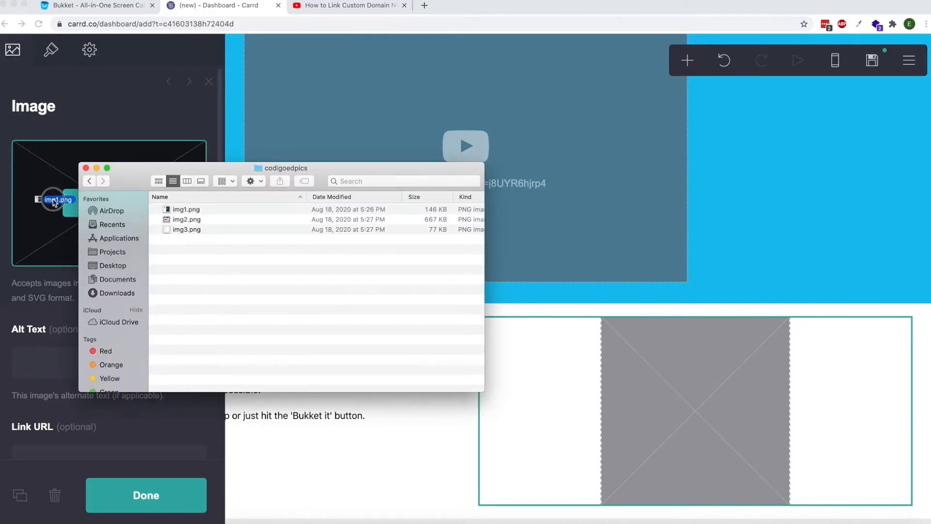
pyautogui.moveTo(327, 181); pyautogui.dragTo(145, 37)
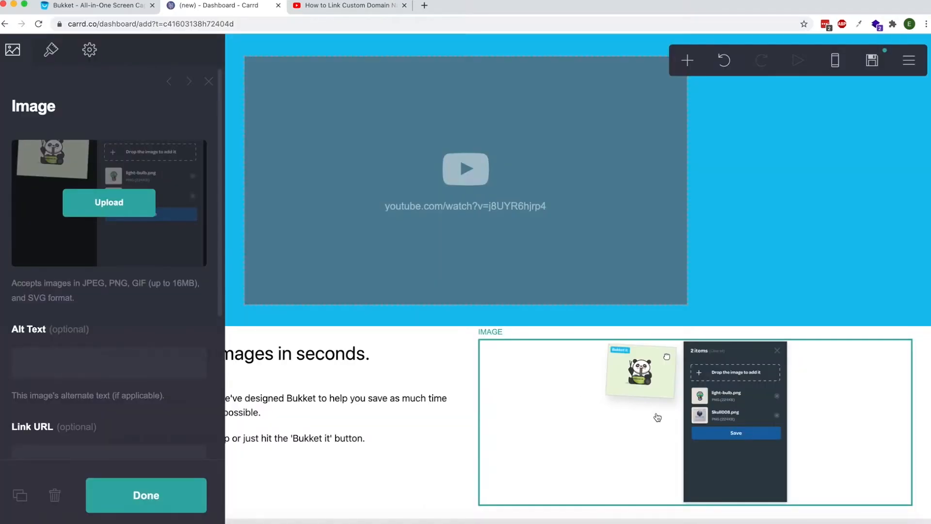
pyautogui.click(665, 423)
pyautogui.click(683, 423)
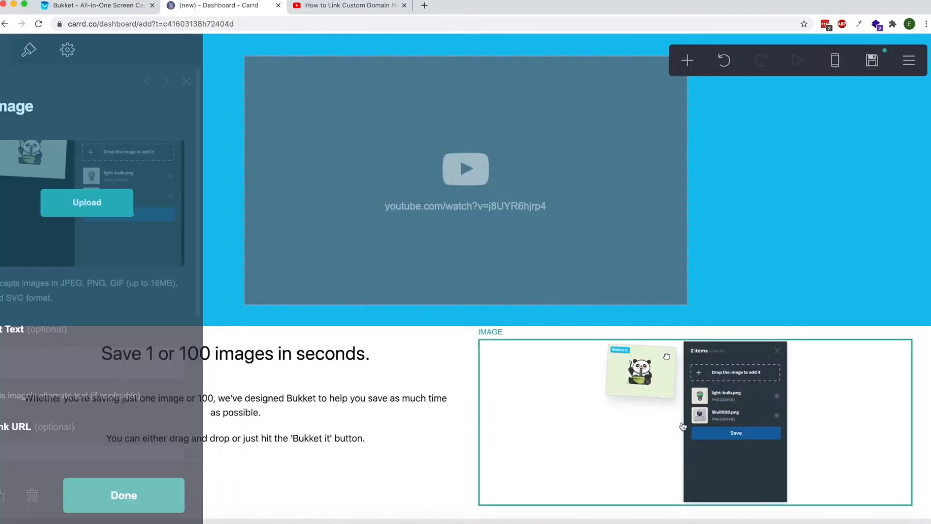
# Compare the picture with the Bukket page and set the image's width to Auto.
pyautogui.click(103, 6)
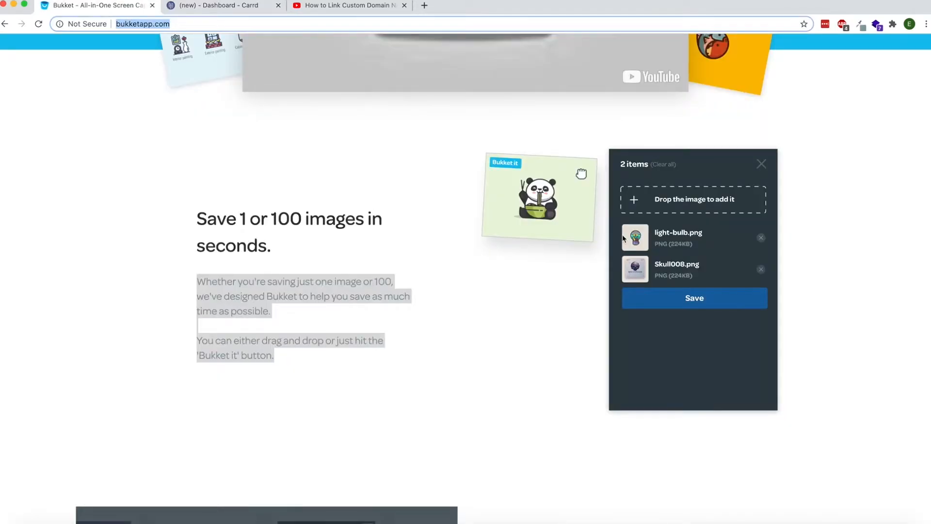
pyautogui.click(219, 5)
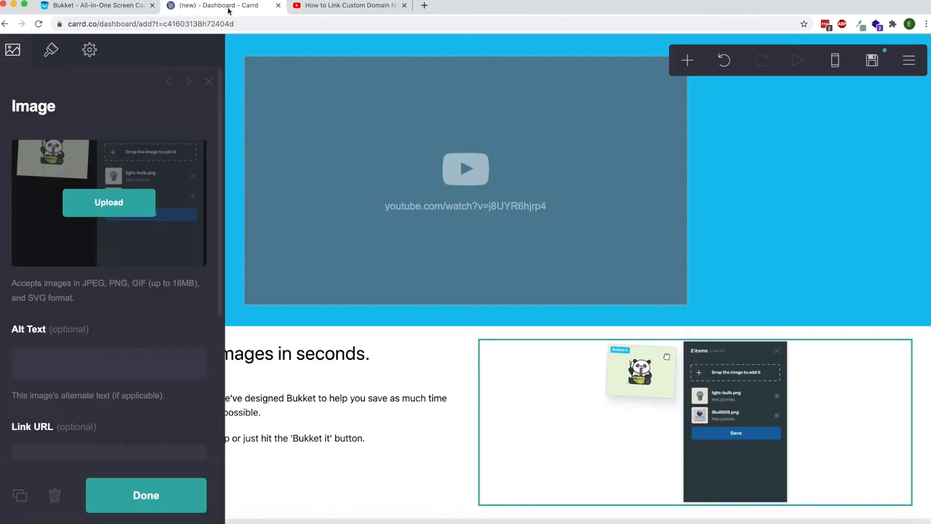
pyautogui.click(47, 52)
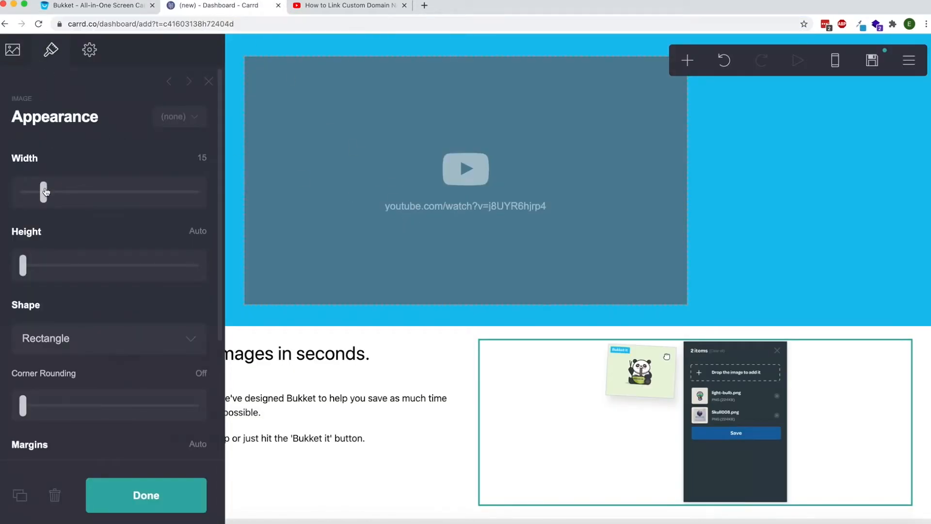
pyautogui.moveTo(45, 191); pyautogui.dragTo(20, 191)
pyautogui.scroll(1, 20, 159)
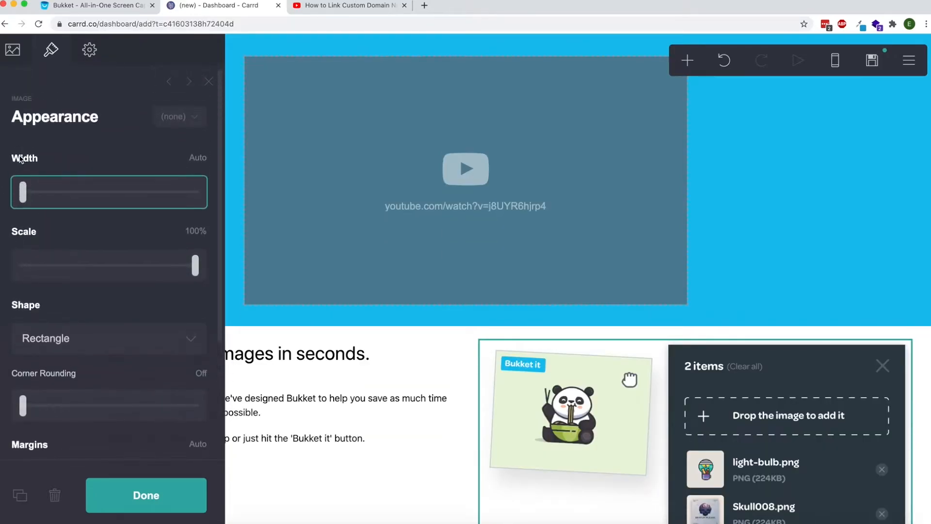
# Reduce the feature image's scale to 56%, checking its size against the Bukket page.
pyautogui.scroll(-1, 145, 249)
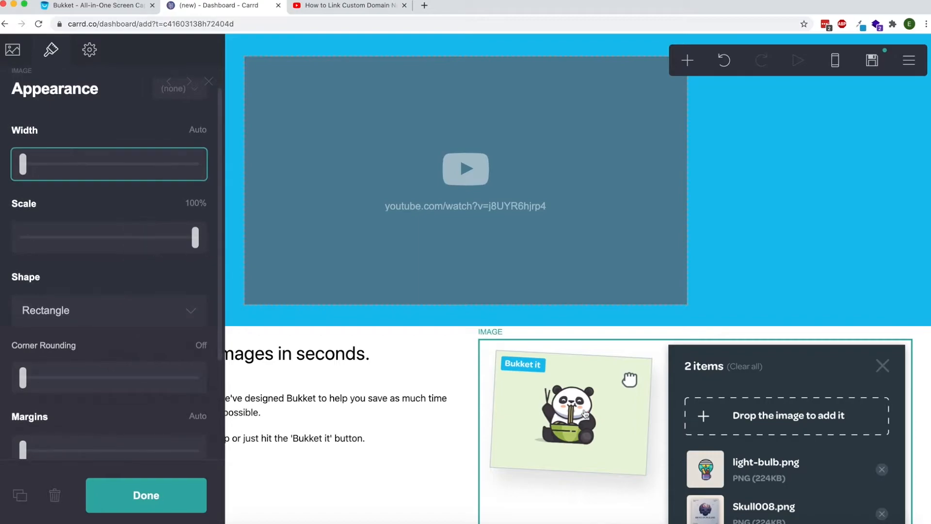
pyautogui.scroll(-5, 485, 350)
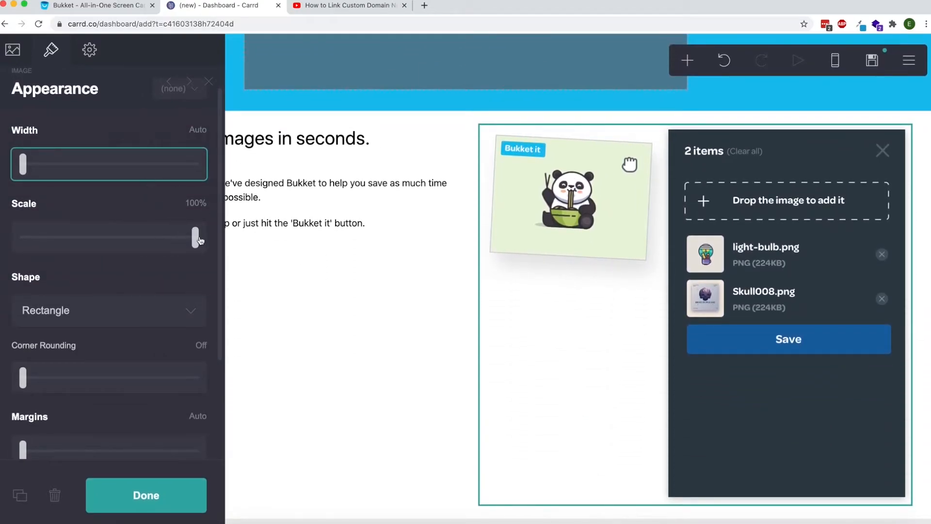
pyautogui.moveTo(195, 239); pyautogui.dragTo(160, 228)
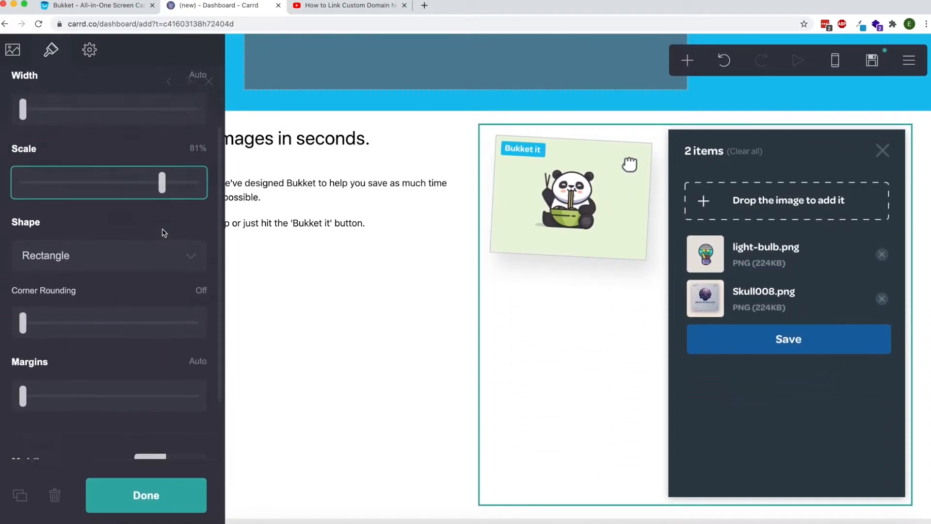
pyautogui.moveTo(162, 183); pyautogui.dragTo(124, 181)
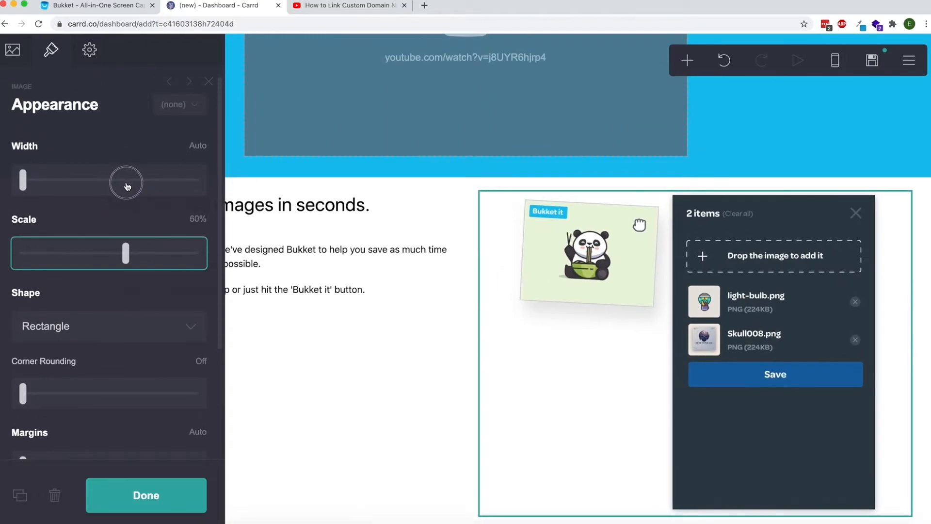
pyautogui.click(137, 8)
pyautogui.click(204, 7)
pyautogui.moveTo(127, 254); pyautogui.dragTo(118, 256)
pyautogui.click(183, 497)
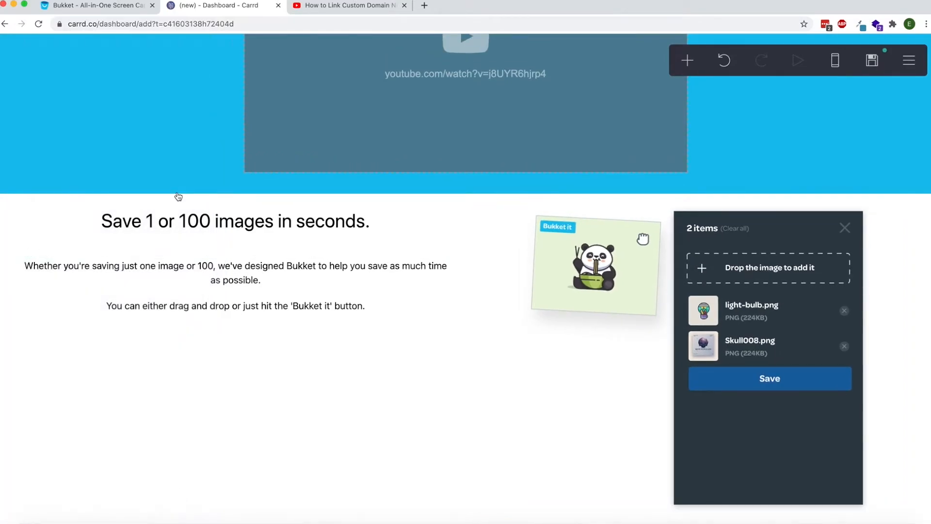
# Check the text alignment on the Bukket page and set the container's left column alignment to Left.
pyautogui.click(125, 9)
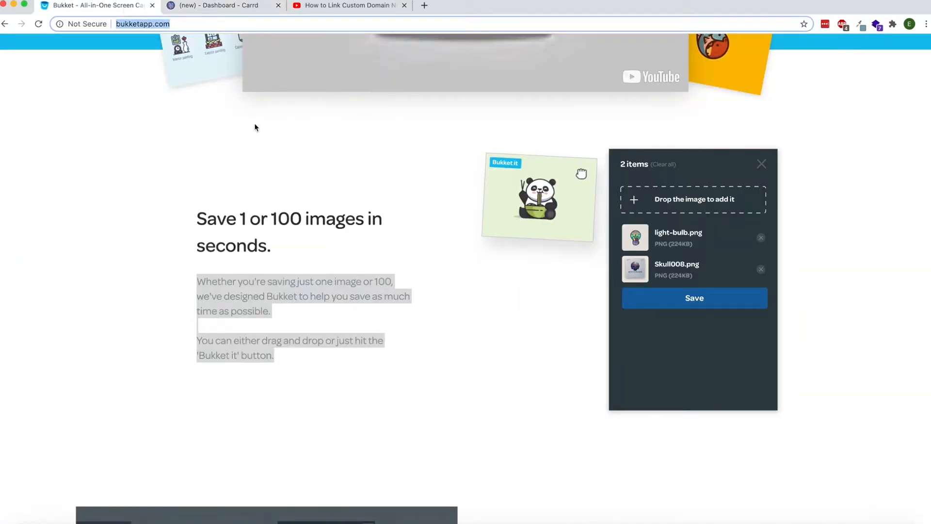
pyautogui.scroll(1, 256, 127)
pyautogui.moveTo(237, 240); pyautogui.dragTo(343, 310)
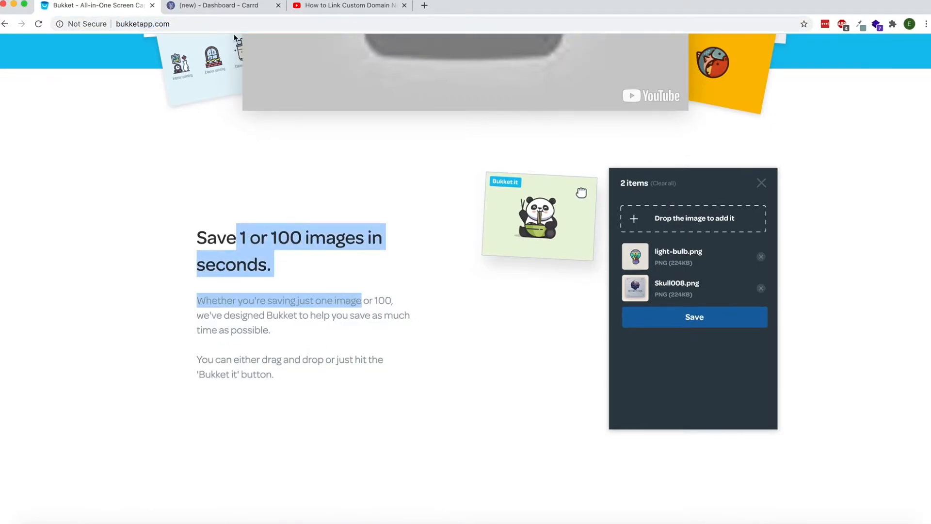
pyautogui.click(199, 12)
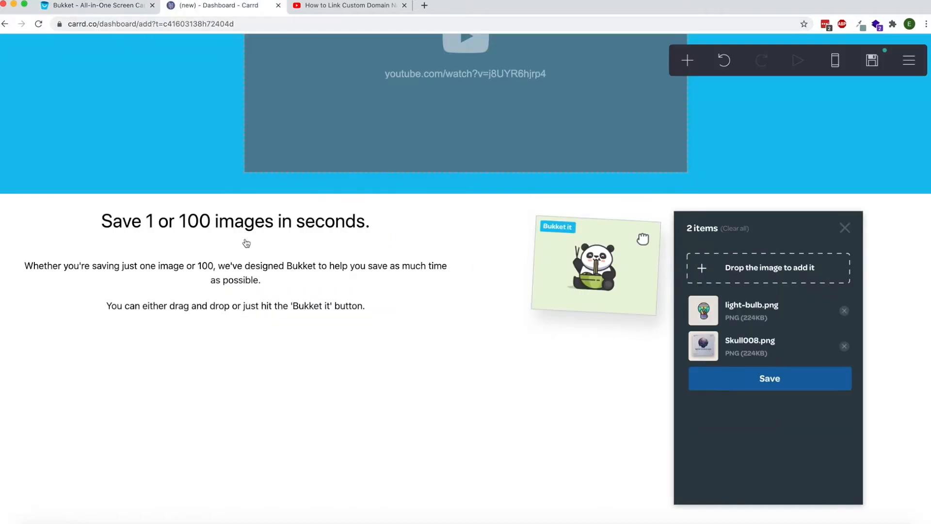
pyautogui.click(485, 243)
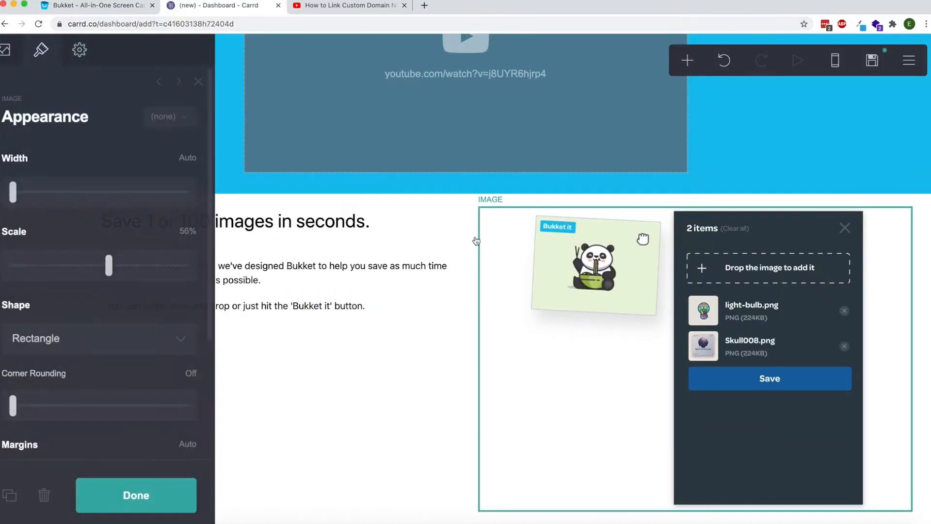
pyautogui.click(474, 239)
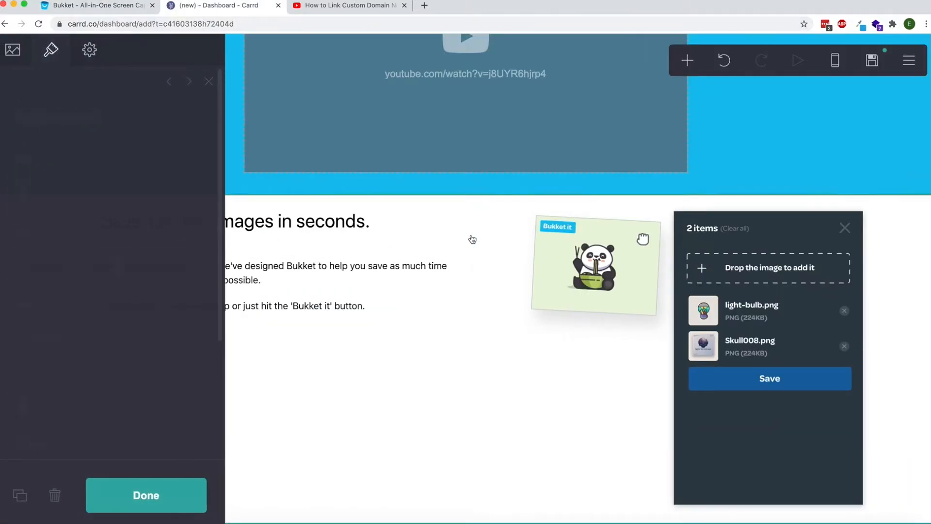
pyautogui.click(6, 47)
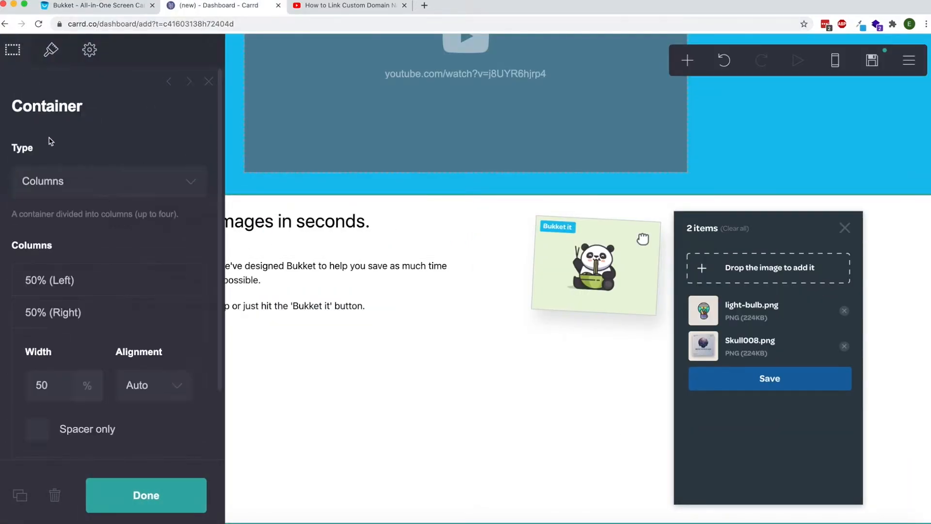
pyautogui.click(68, 290)
pyautogui.scroll(-2, 62, 286)
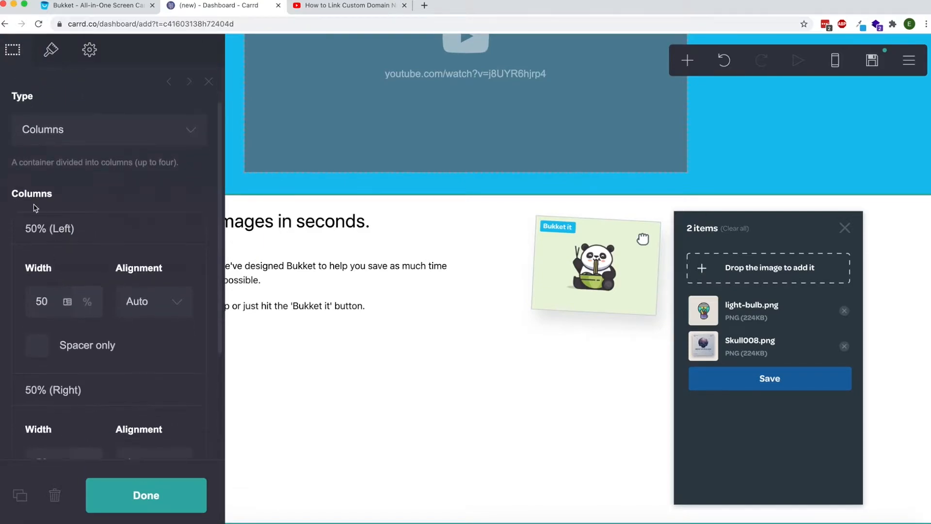
pyautogui.click(150, 296)
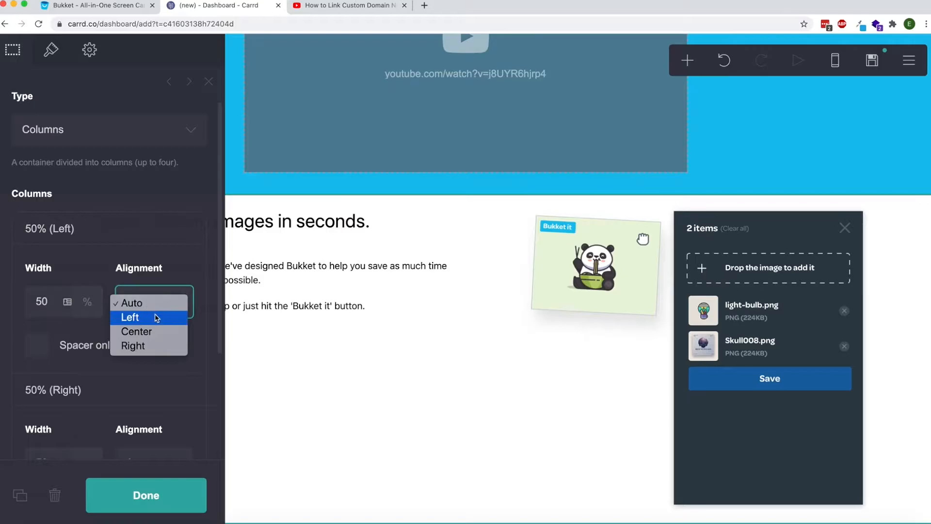
pyautogui.click(155, 317)
pyautogui.click(191, 495)
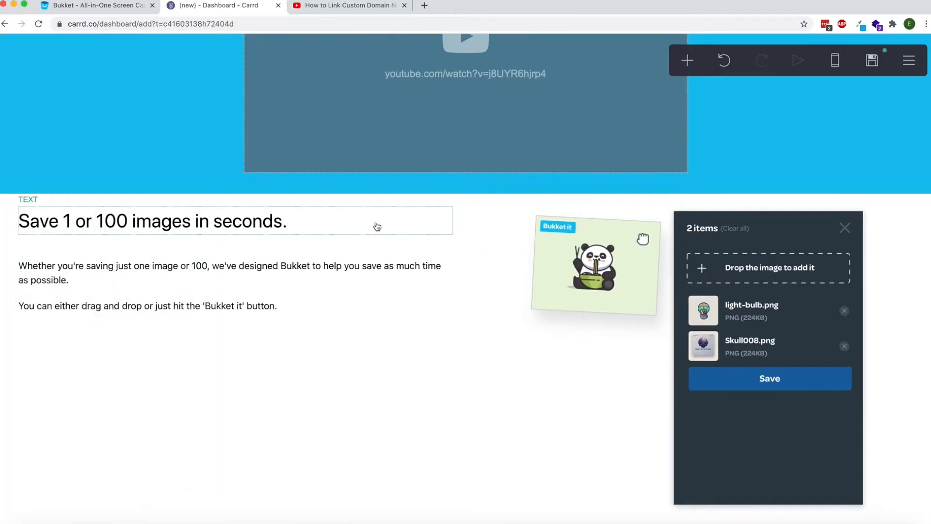
# Compare with the Bukket page and set the left column's width to 40%.
pyautogui.click(96, 6)
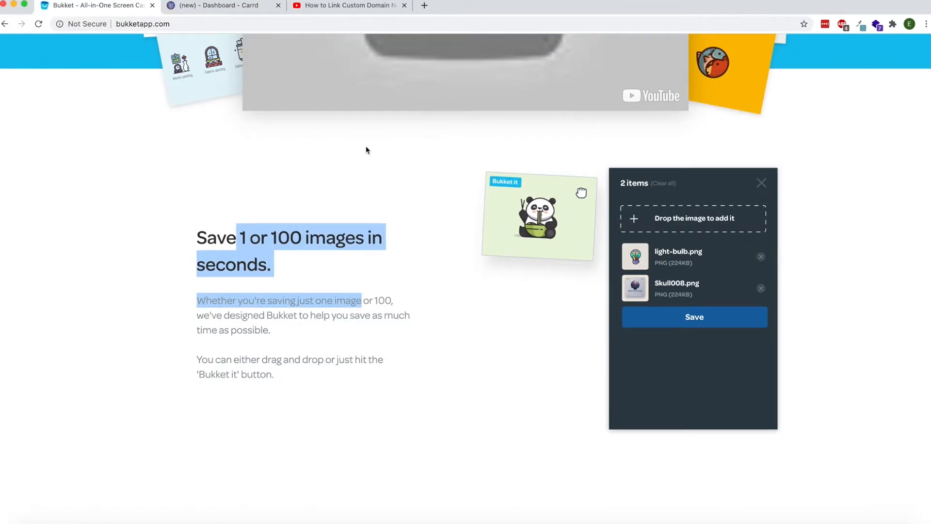
pyautogui.click(220, 6)
pyautogui.click(434, 216)
pyautogui.click(456, 226)
pyautogui.scroll(-5, 121, 277)
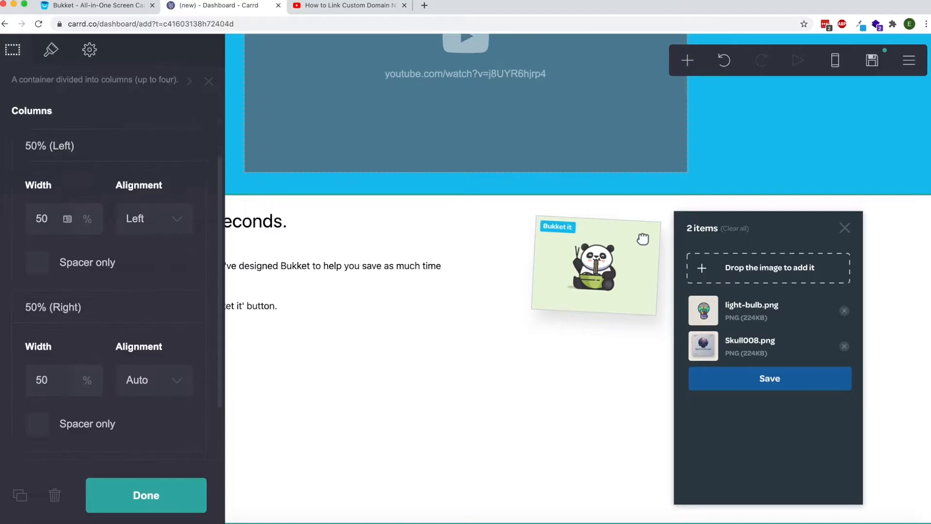
pyautogui.doubleClick(42, 219)
pyautogui.write('40')
pyautogui.click(138, 505)
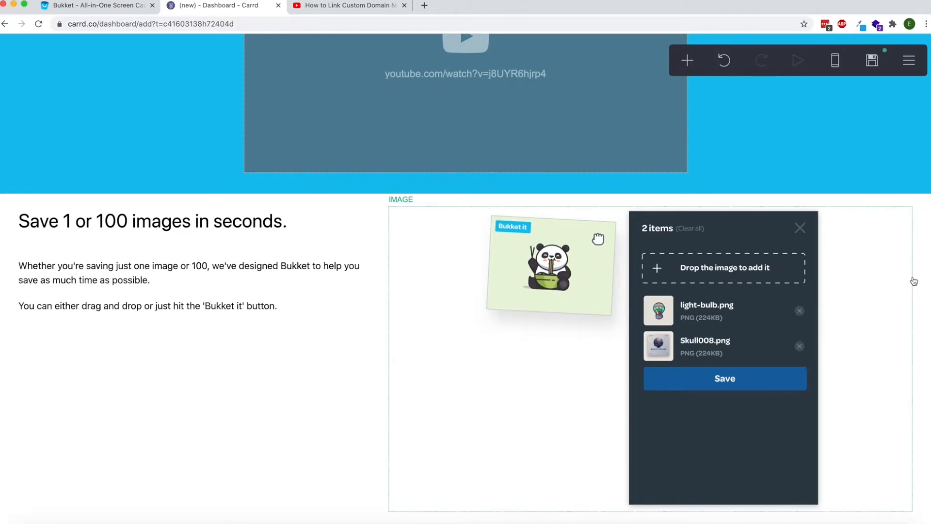
# Set the two-column container's horizontal padding to 6.
pyautogui.doubleClick(380, 219)
pyautogui.click(382, 224)
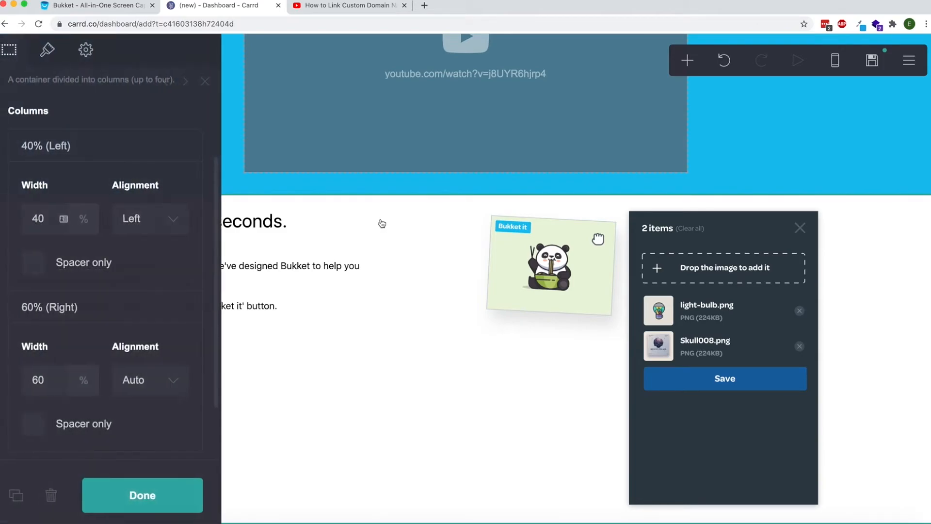
pyautogui.scroll(-2, 54, 201)
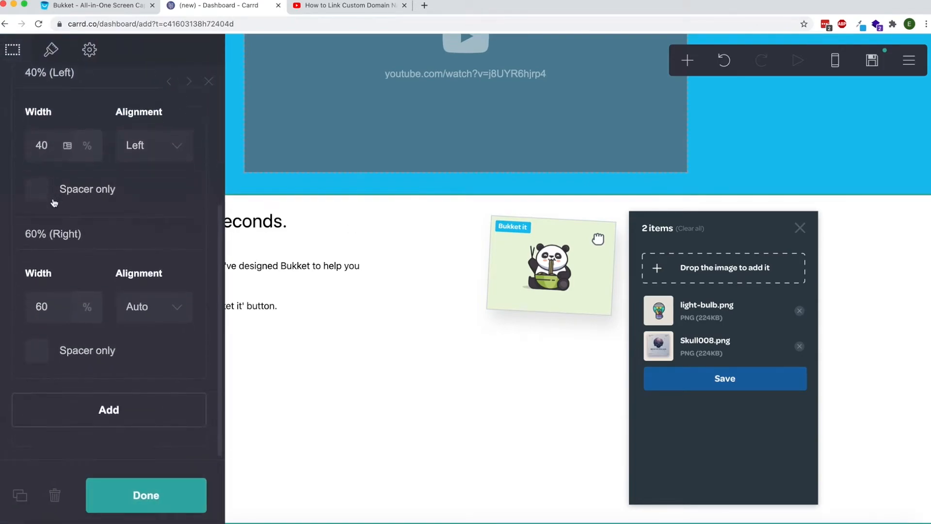
pyautogui.click(51, 51)
pyautogui.scroll(-1, 57, 214)
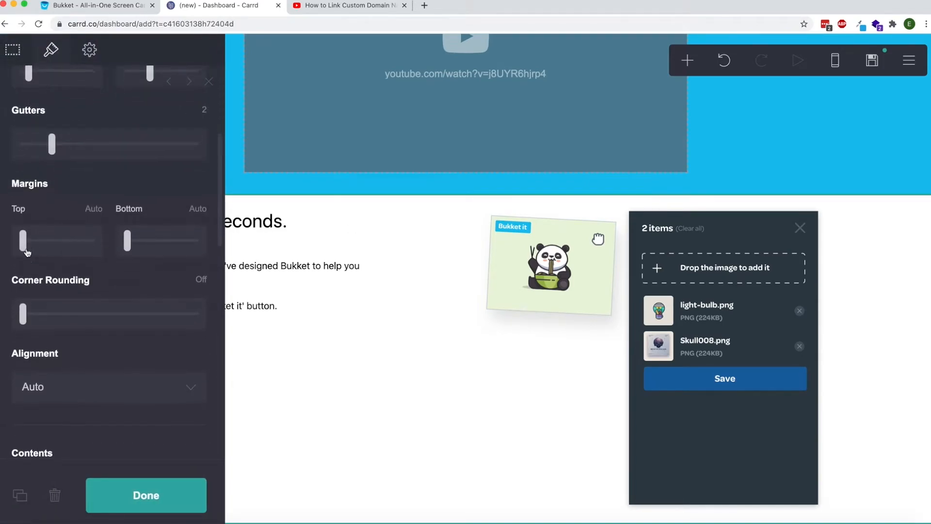
pyautogui.scroll(2, 30, 242)
pyautogui.scroll(3, 27, 252)
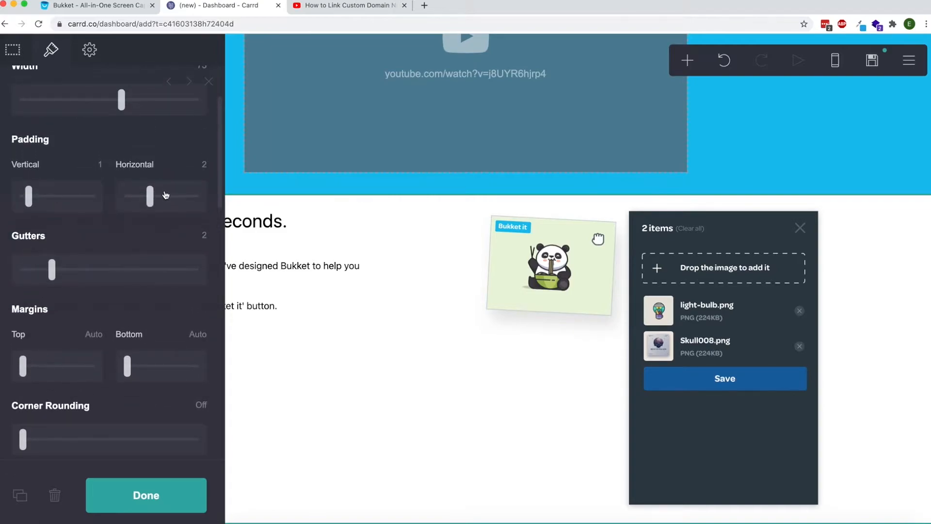
pyautogui.moveTo(149, 196); pyautogui.dragTo(237, 188)
pyautogui.click(176, 505)
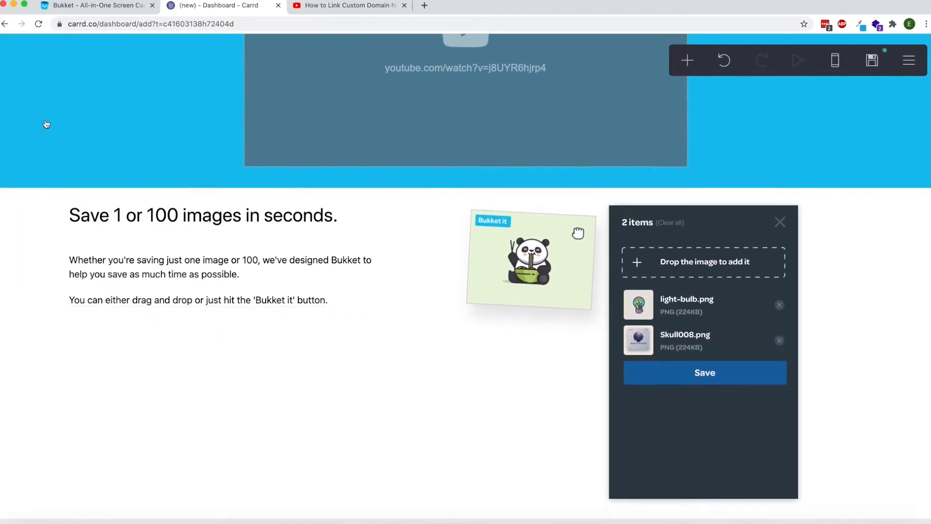
# Compare the feature section's spacing with the Bukket page and open the two-column container's appearance settings.
pyautogui.click(94, 5)
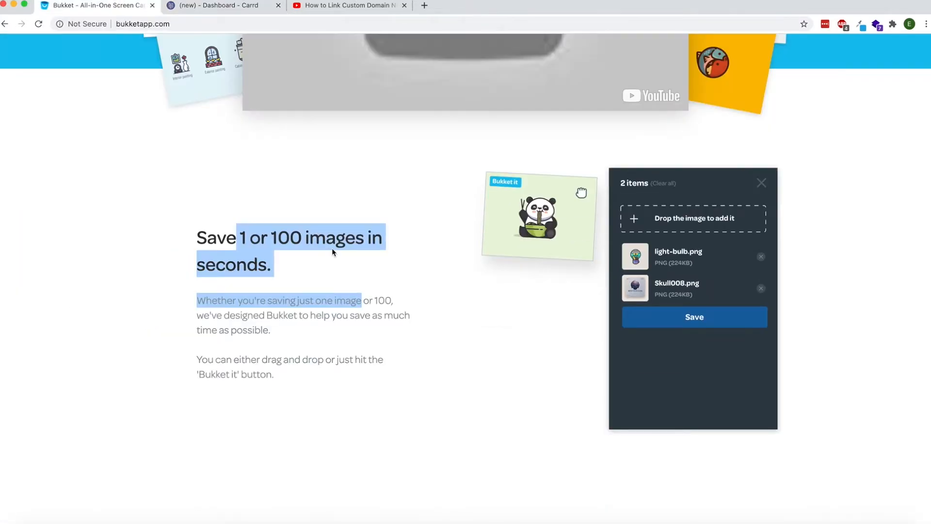
pyautogui.click(335, 289)
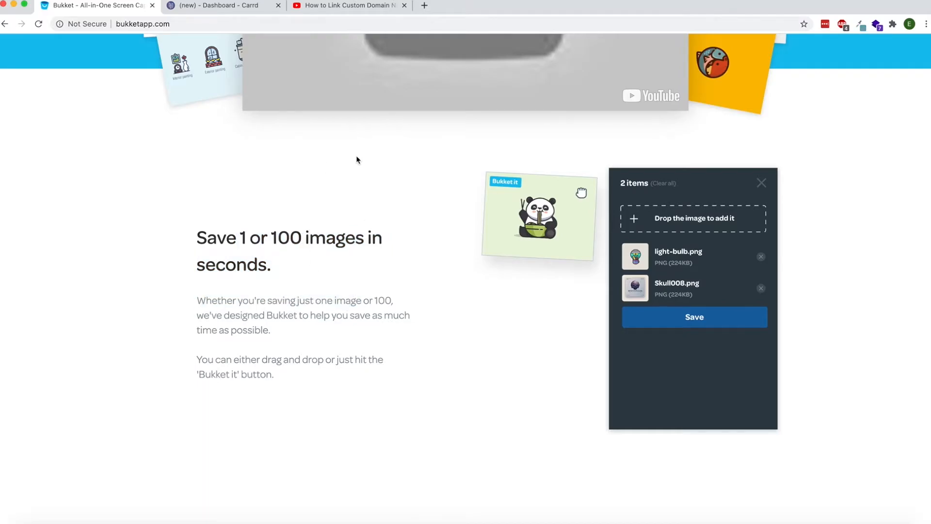
pyautogui.click(194, 5)
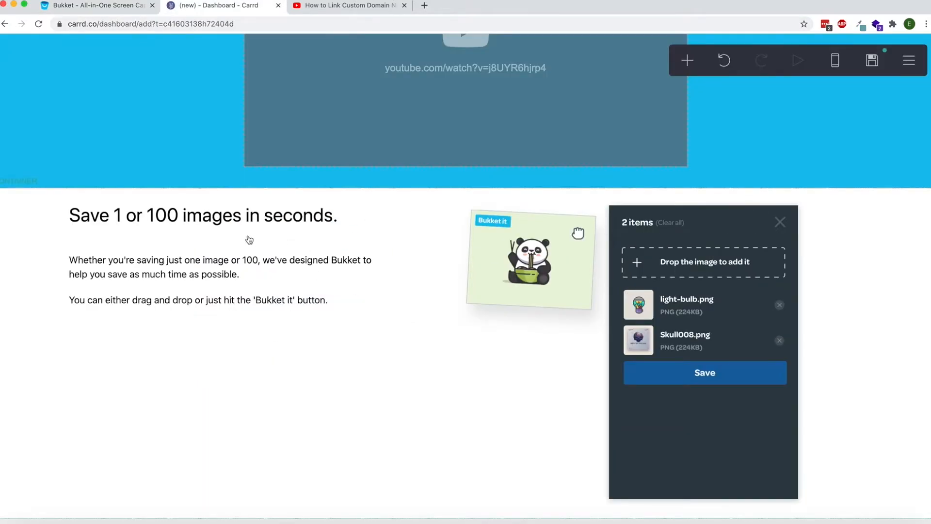
pyautogui.click(397, 224)
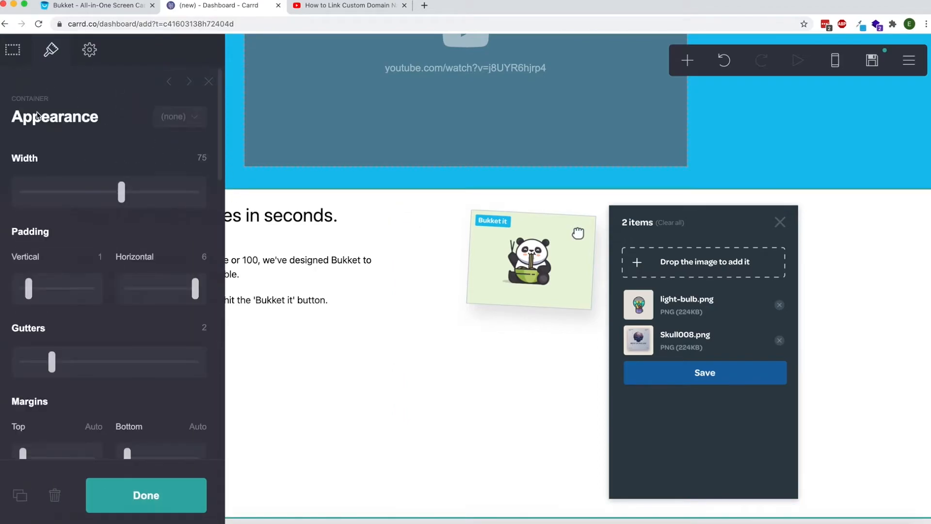
# Set the vertical alignment of the contents in the 'Save 1 or 100 images in seconds.' container to Center.
pyautogui.scroll(-1, 36, 115)
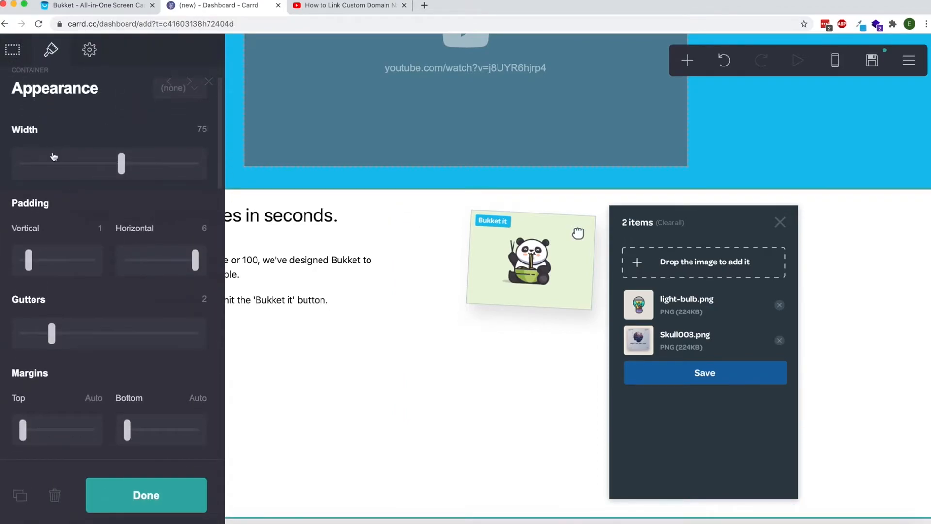
pyautogui.scroll(-10, 85, 179)
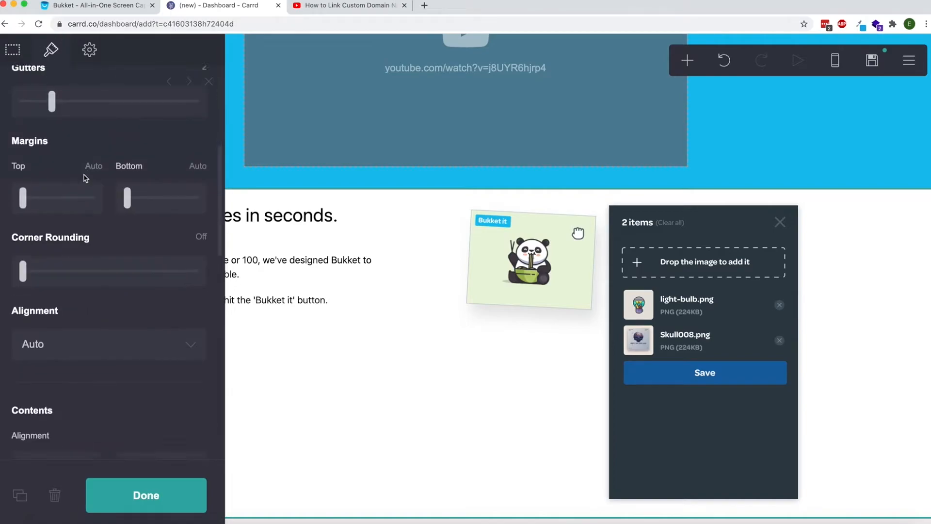
pyautogui.scroll(1, 46, 118)
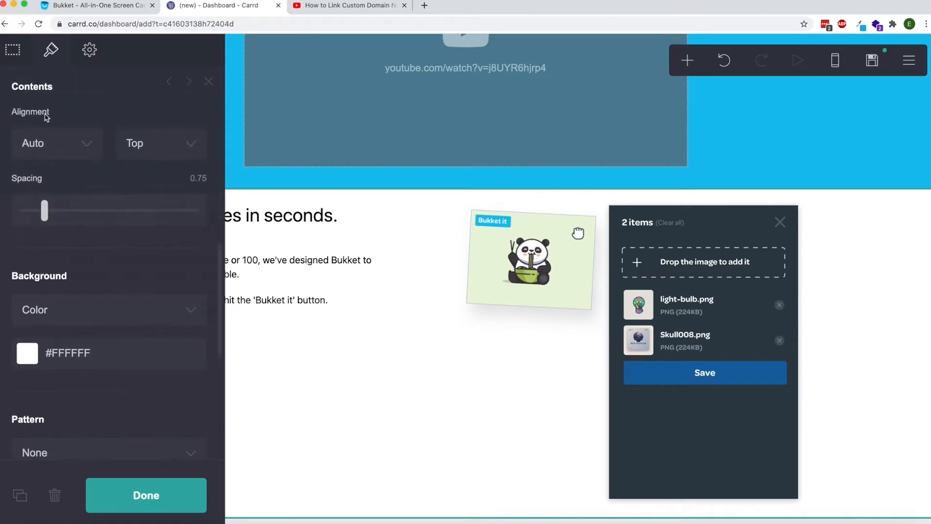
pyautogui.click(153, 156)
pyautogui.click(146, 156)
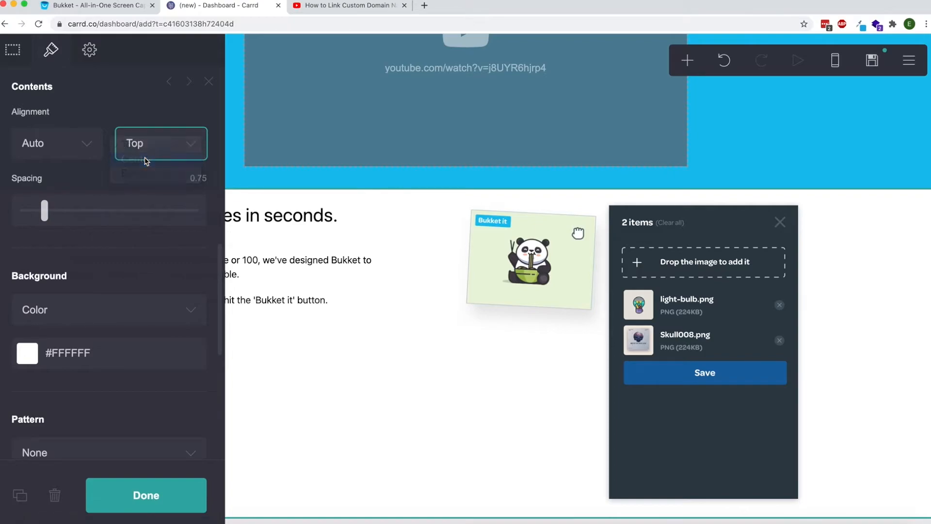
pyautogui.click(192, 495)
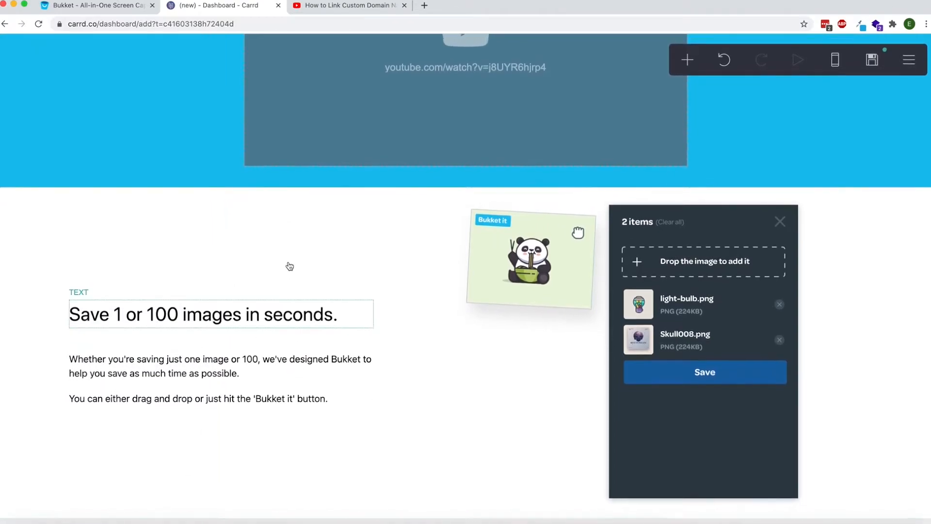
# Duplicate the 'Save 1 or 100 images in seconds.' container to make two more copies beneath it.
pyautogui.click(287, 222)
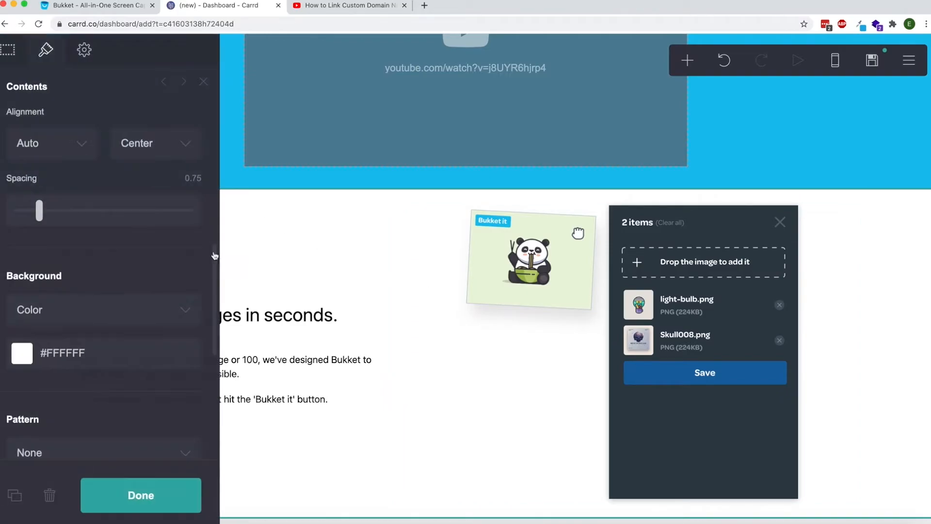
pyautogui.click(19, 497)
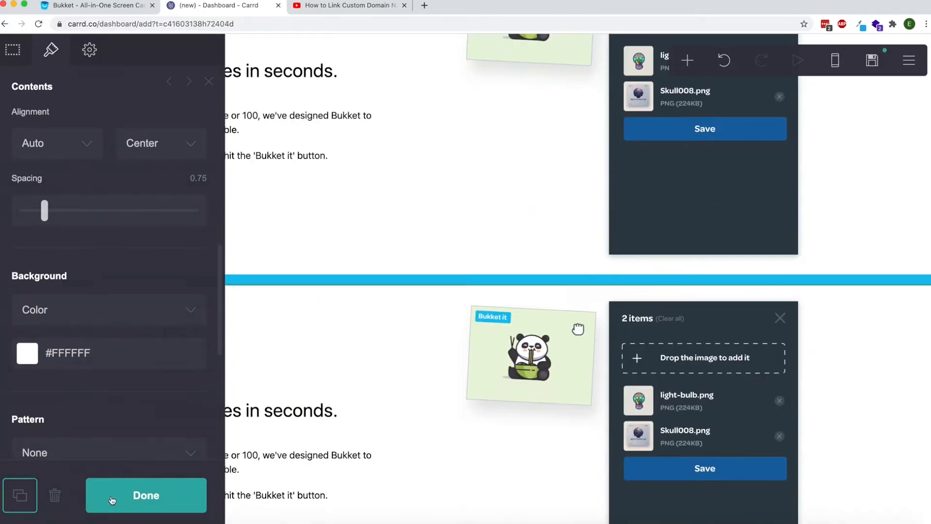
pyautogui.click(143, 485)
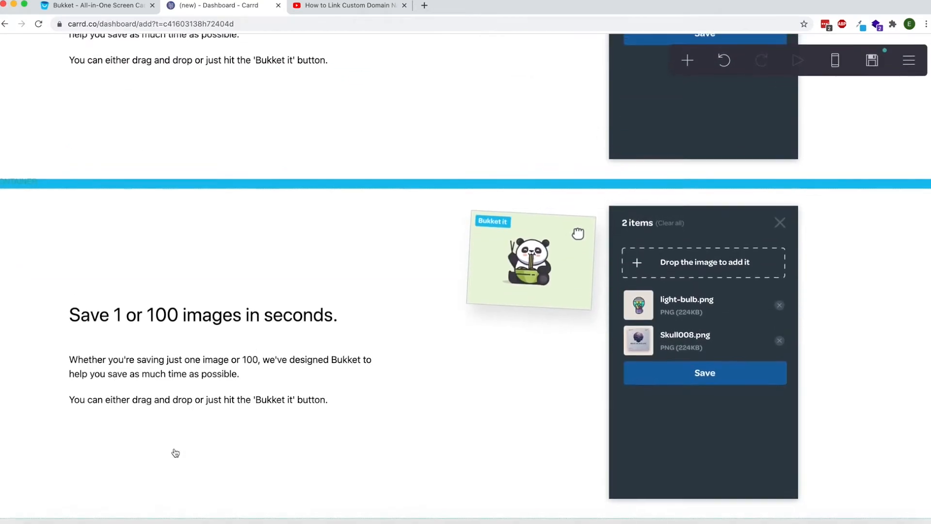
# Check the next section on bukketapp.com, and swap the middle container's columns so the 60% image column precedes the 40% text column.
pyautogui.scroll(-1, 176, 453)
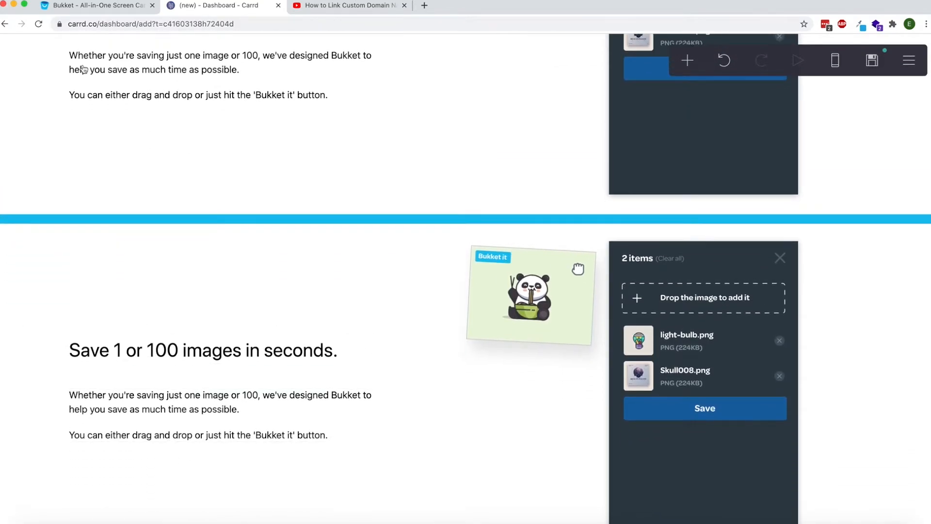
pyautogui.hotkey('ctrl', 'shift', 'Tab')
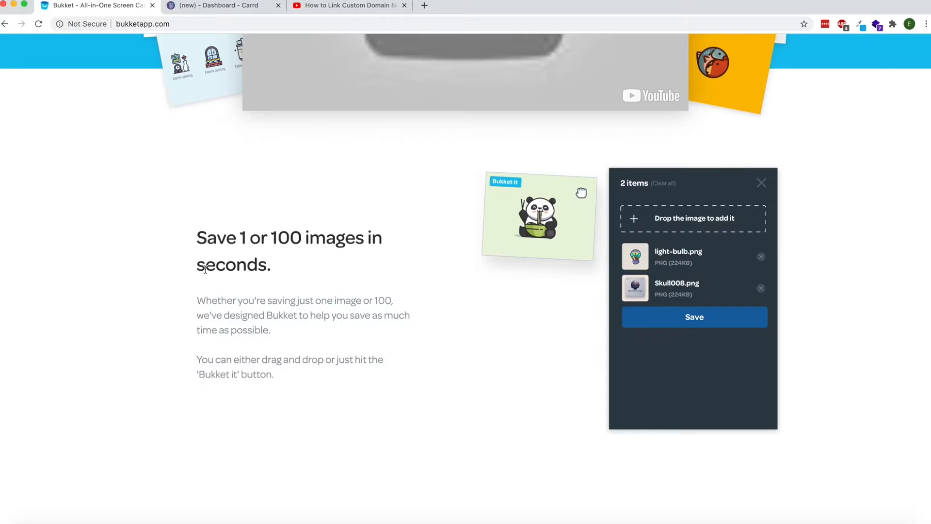
pyautogui.scroll(-10, 139, 195)
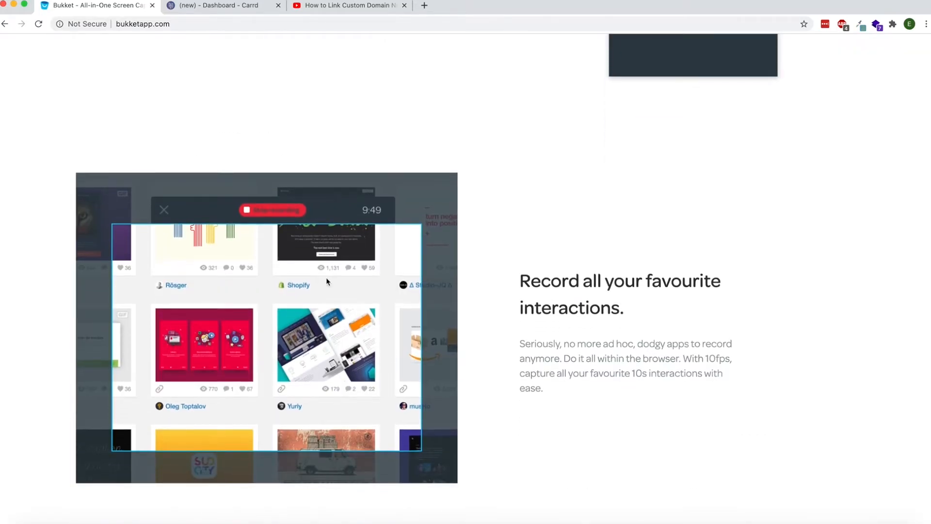
pyautogui.click(242, 13)
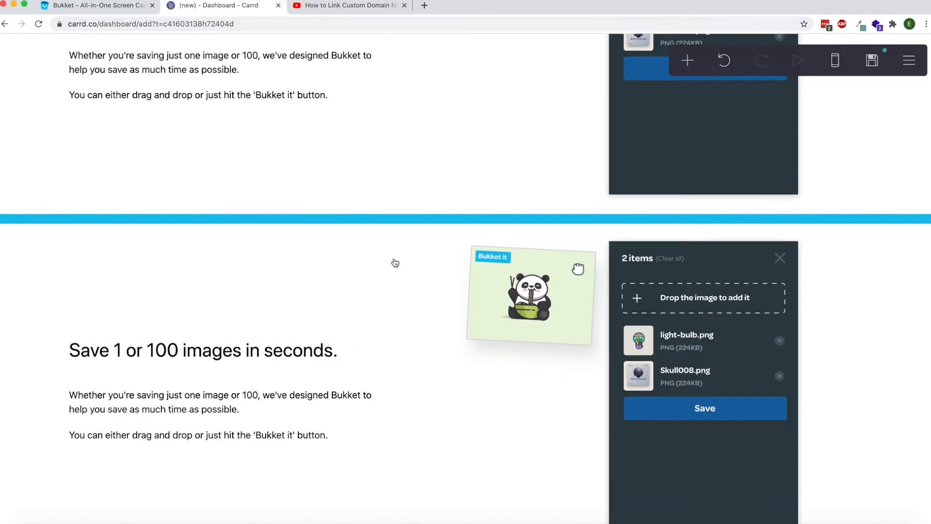
pyautogui.scroll(-2, 349, 248)
pyautogui.click(339, 194)
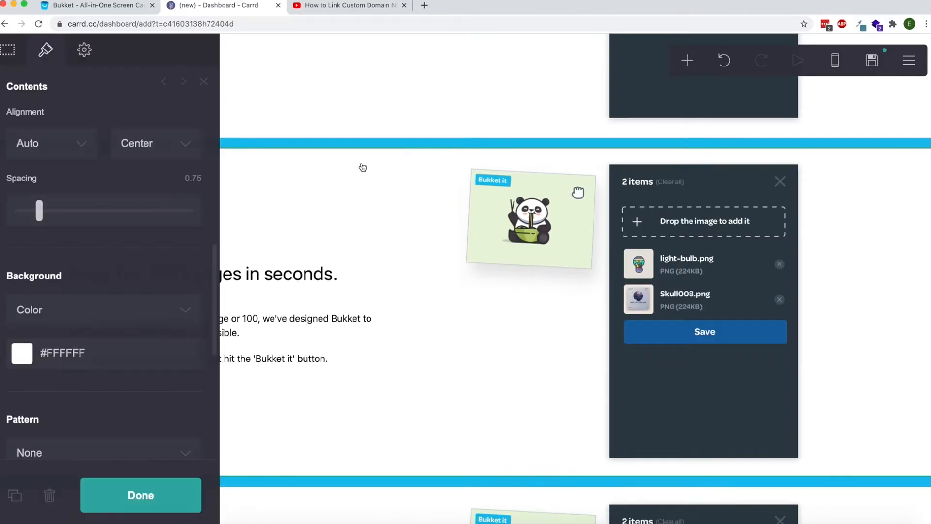
pyautogui.click(13, 51)
pyautogui.scroll(3, 52, 196)
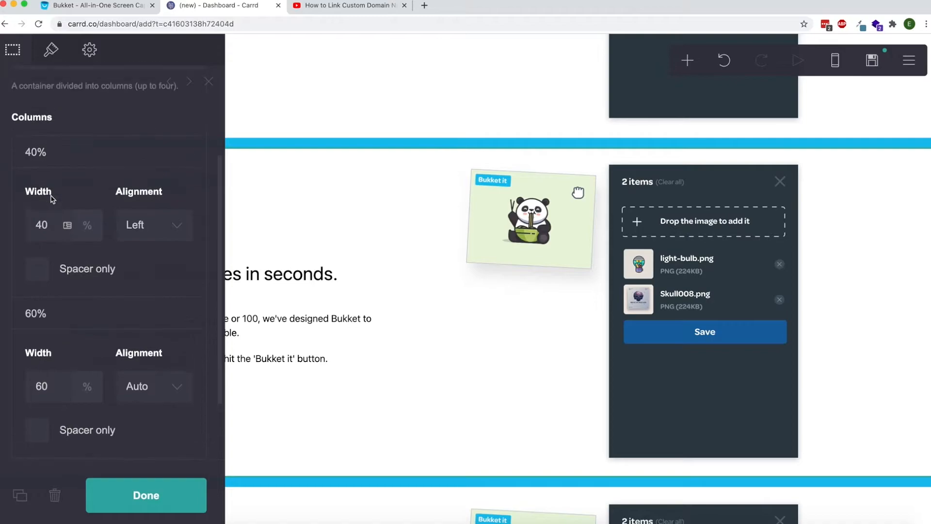
pyautogui.click(46, 155)
pyautogui.moveTo(41, 203); pyautogui.dragTo(45, 318)
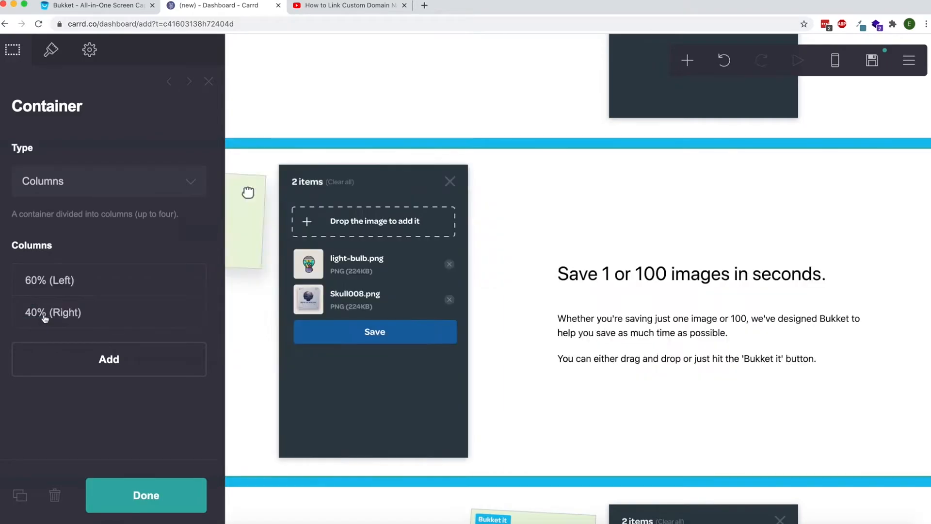
pyautogui.click(149, 497)
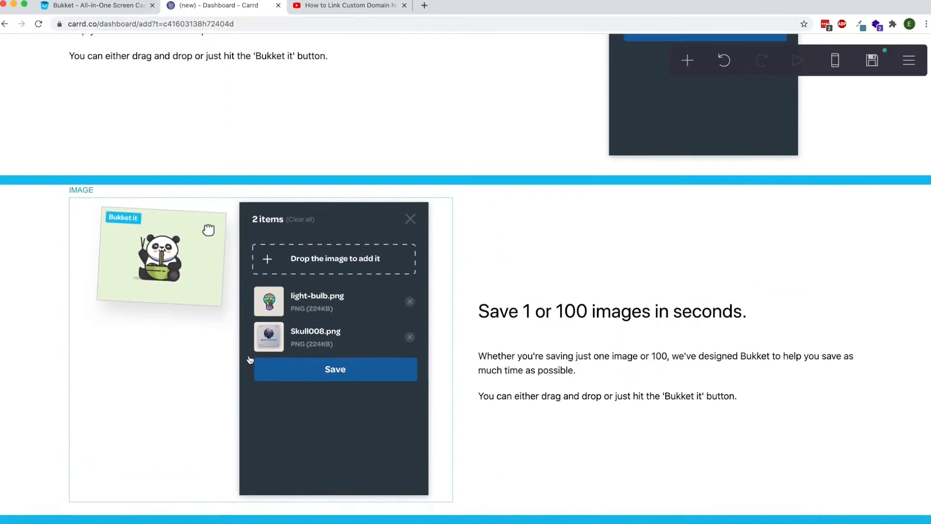
# Replace the middle container's image with the 'Stop recording' screen capture picture, accepting the full-image crop.
pyautogui.click(278, 359)
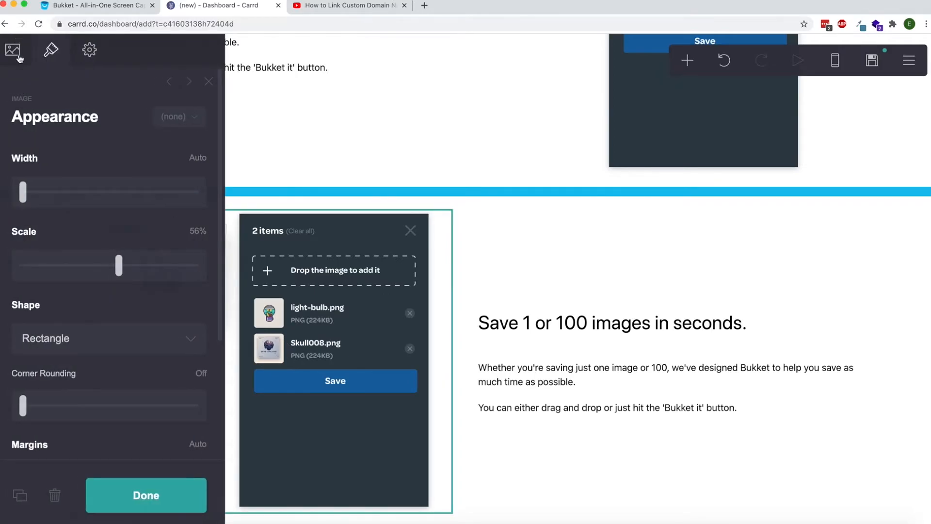
pyautogui.click(18, 56)
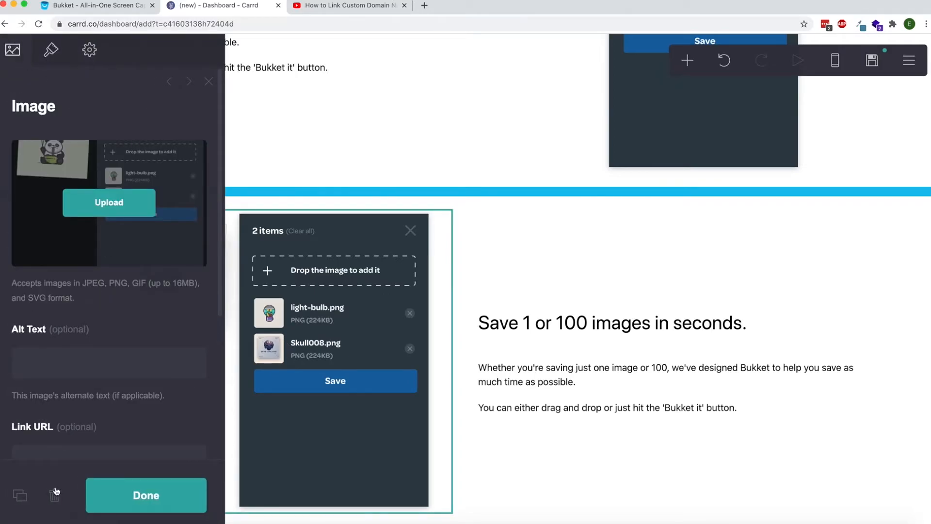
pyautogui.click(38, 523)
pyautogui.moveTo(186, 220); pyautogui.dragTo(43, 194)
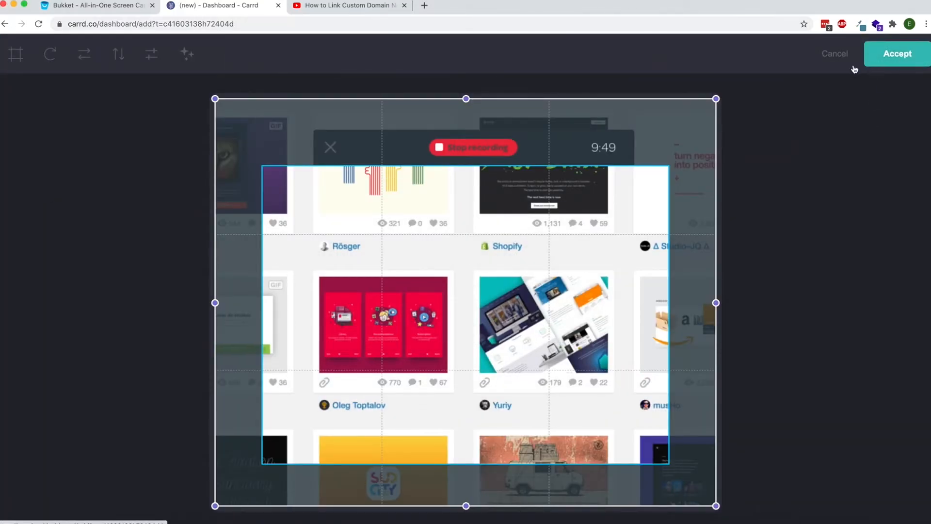
pyautogui.click(856, 67)
# Replace the last container's image with the capture options menu picture, extending the crop to cover the whole image.
pyautogui.scroll(-7, 540, 255)
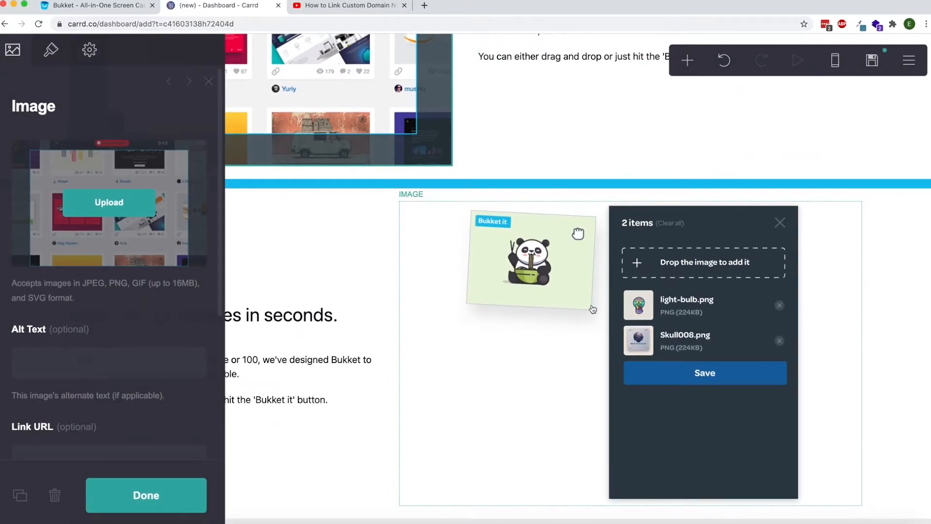
pyautogui.click(593, 309)
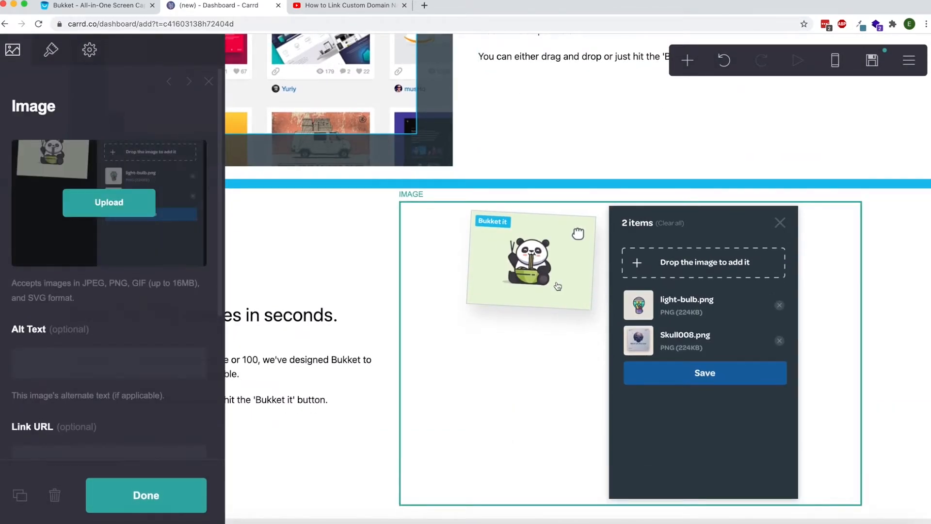
pyautogui.click(116, 206)
pyautogui.moveTo(193, 232); pyautogui.dragTo(40, 189)
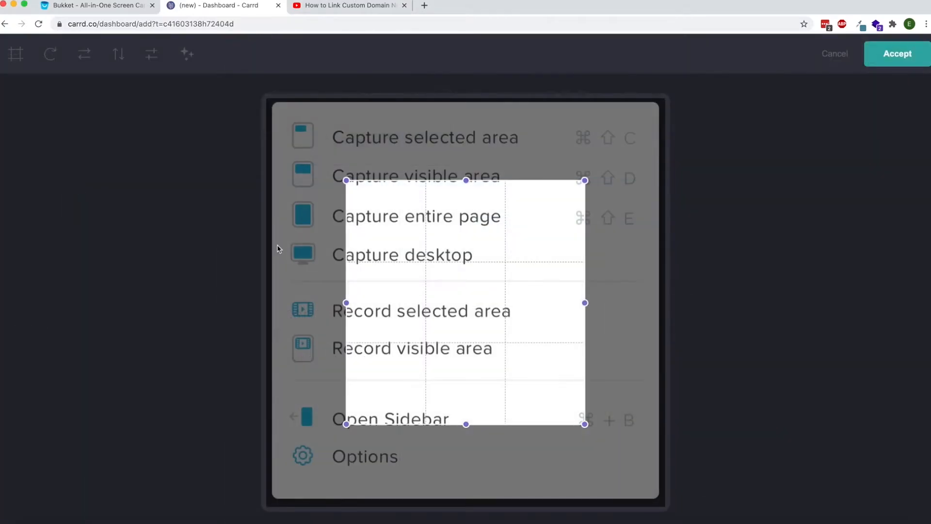
pyautogui.moveTo(581, 424); pyautogui.dragTo(669, 507)
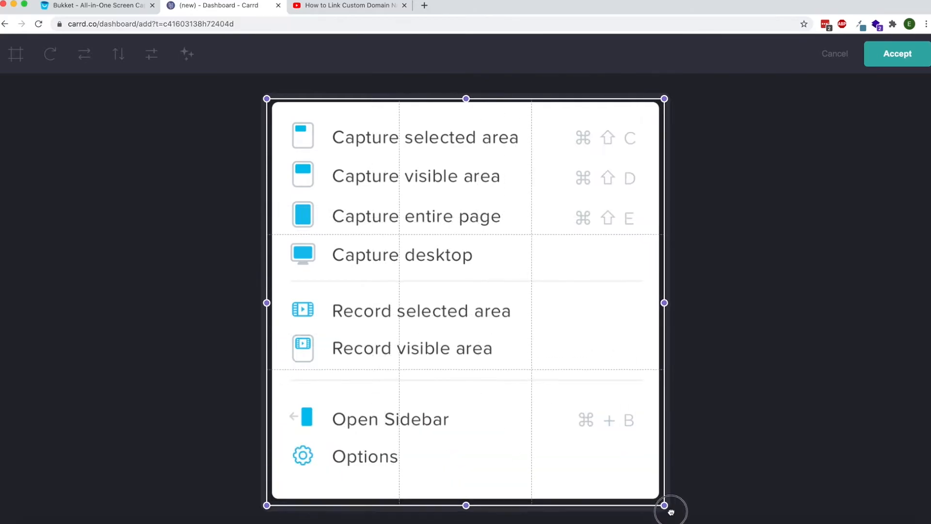
pyautogui.click(886, 63)
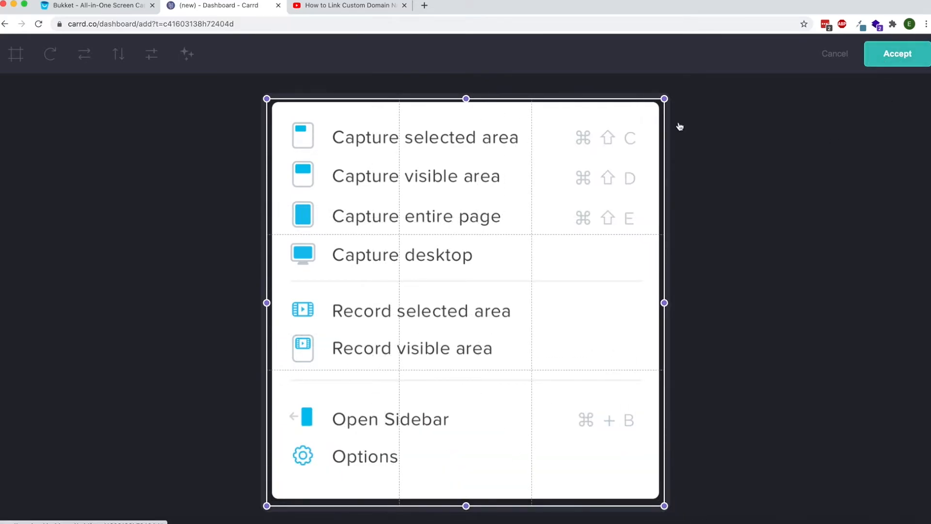
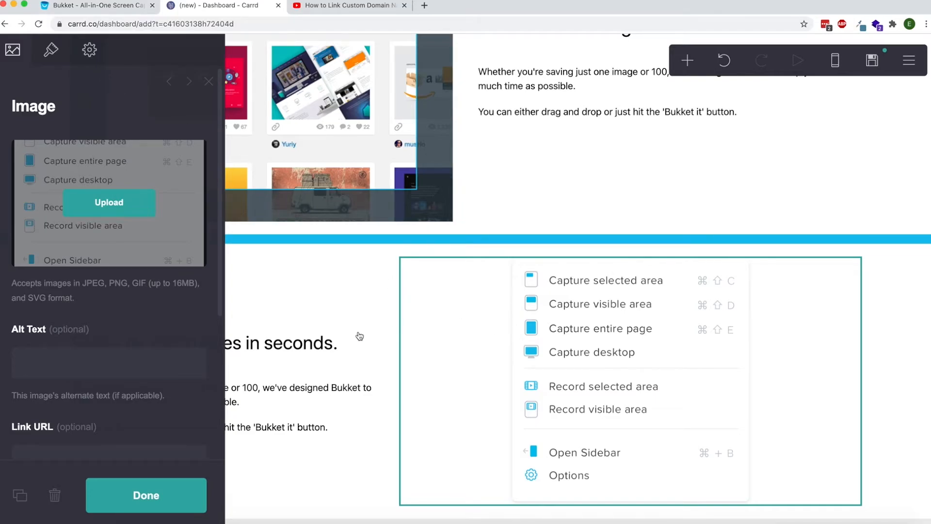
pyautogui.click(171, 499)
# Set the bottom margin of the first image-and-text container, the one with the panda picture, to 0.
pyautogui.scroll(10, 249, 370)
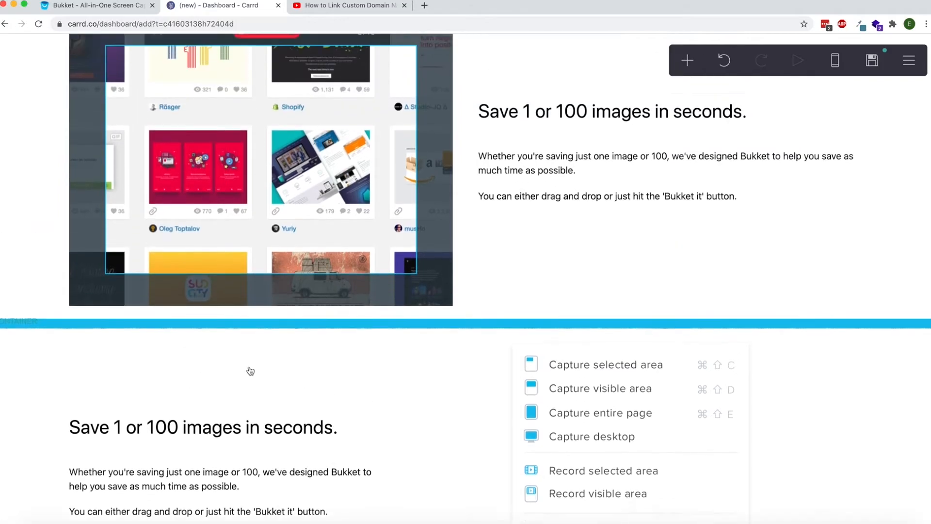
pyautogui.scroll(-4, 249, 370)
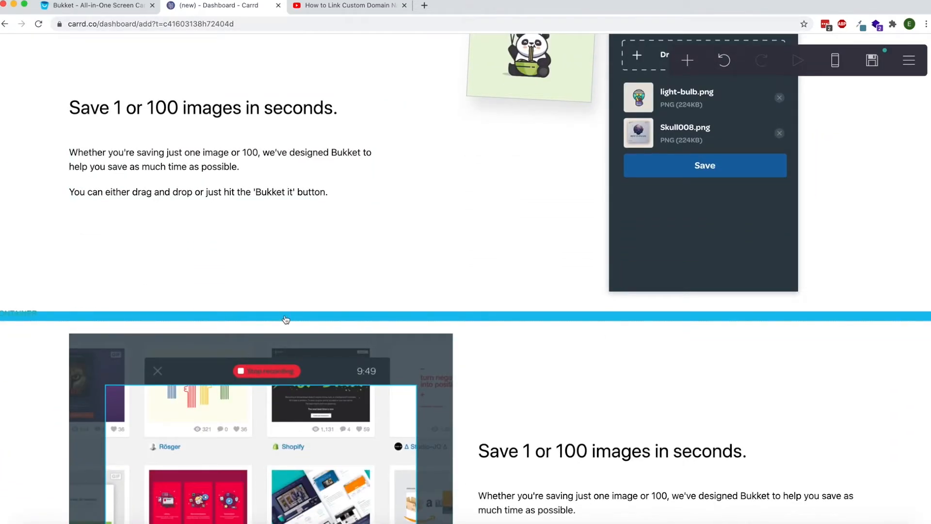
pyautogui.scroll(-4, 289, 321)
pyautogui.scroll(3, 276, 243)
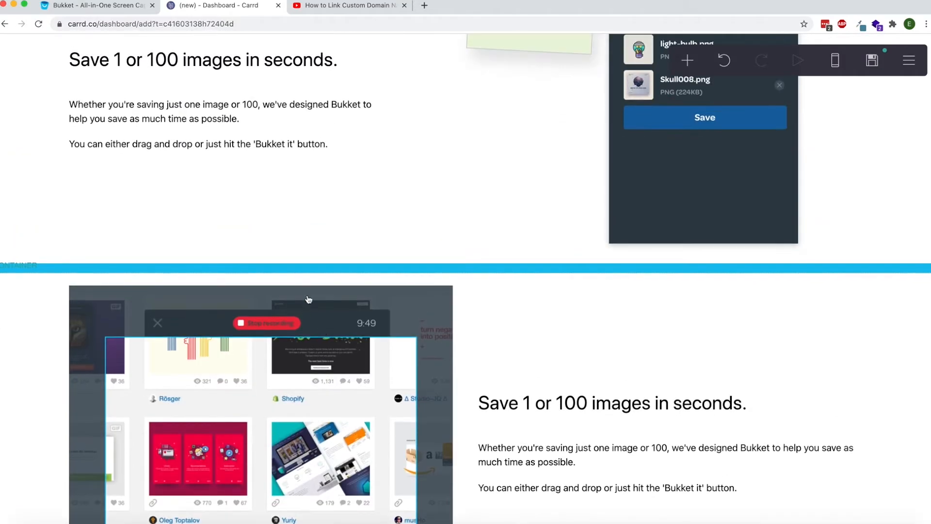
pyautogui.click(281, 226)
pyautogui.click(50, 52)
pyautogui.scroll(-4, 80, 213)
pyautogui.scroll(-2, 81, 215)
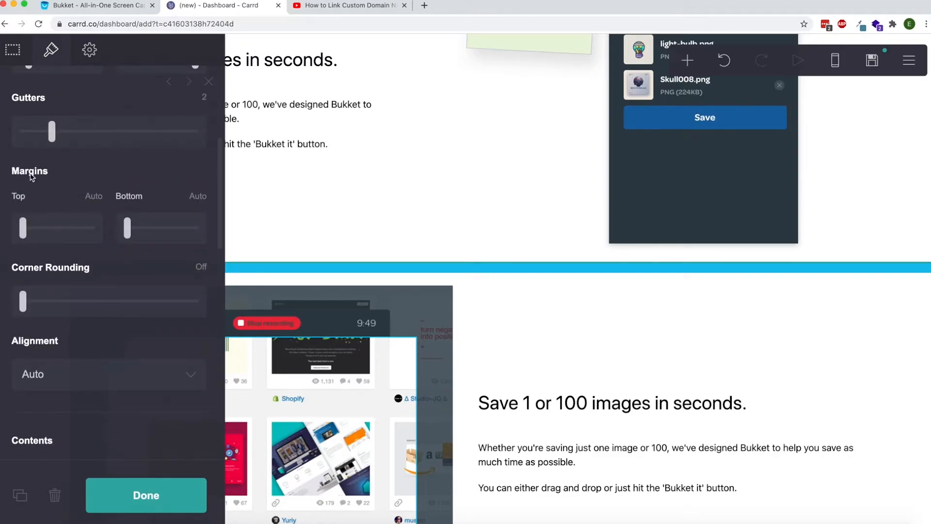
pyautogui.click(129, 227)
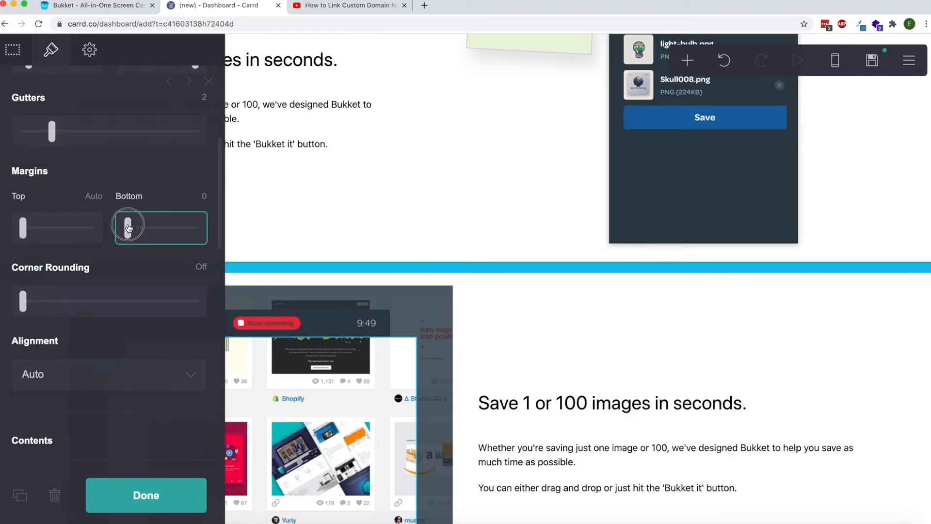
pyautogui.click(171, 491)
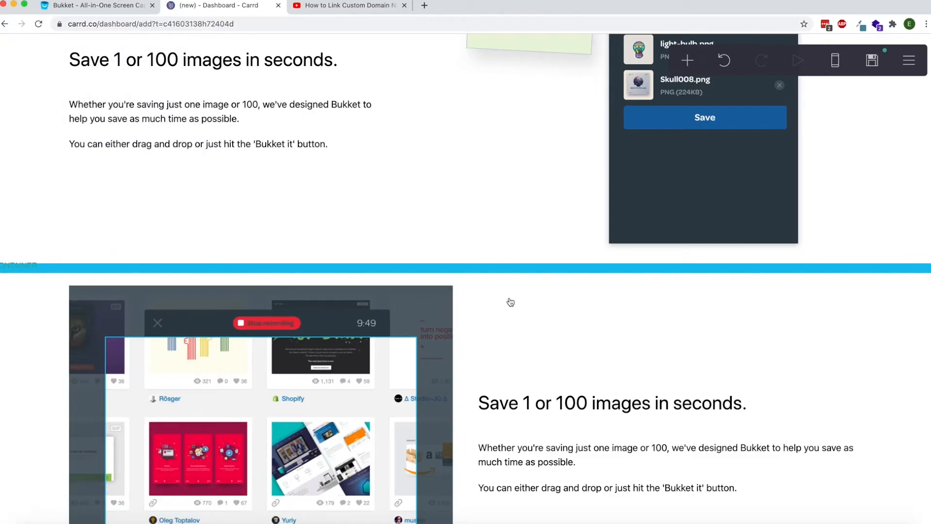
# Set the top margin of the middle container with the 'Stop recording' picture to 0.
pyautogui.click(90, 47)
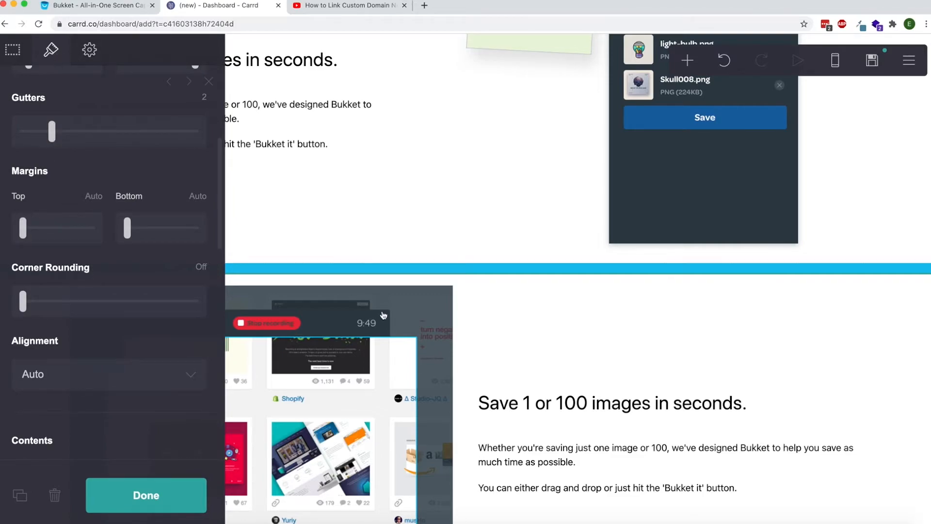
pyautogui.click(89, 201)
pyautogui.write('0')
pyautogui.press('Return')
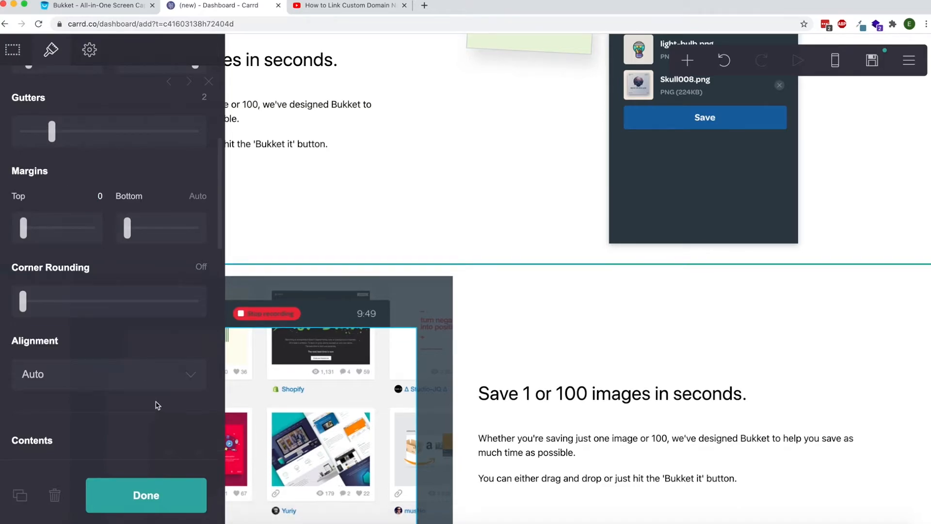
pyautogui.click(164, 492)
# Set the bottom margin of the middle container with the 'Stop recording' picture to 0.
pyautogui.scroll(-6, 155, 233)
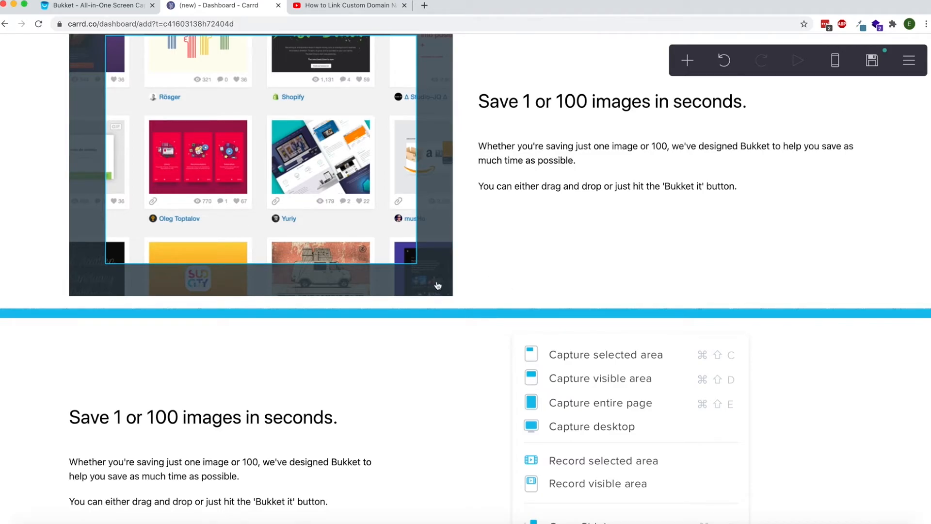
pyautogui.click(235, 242)
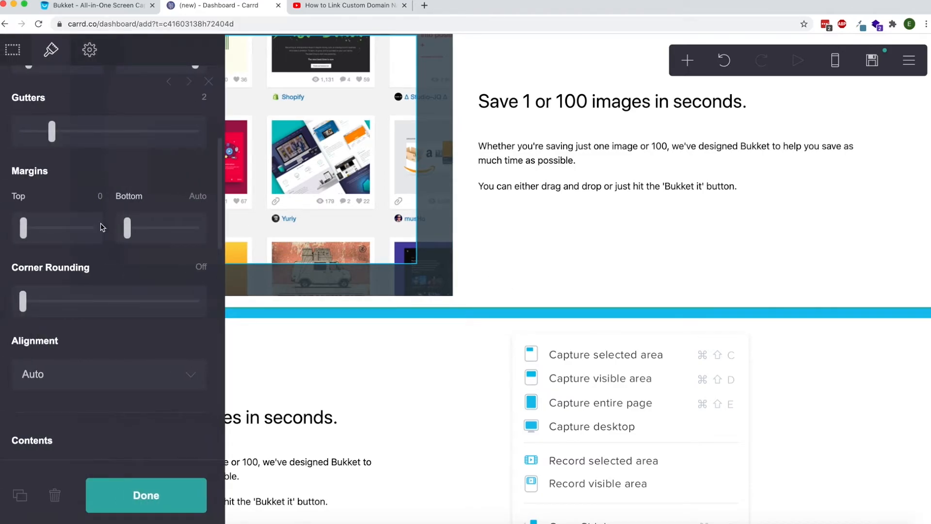
pyautogui.click(191, 200)
pyautogui.write('0')
pyautogui.click(170, 486)
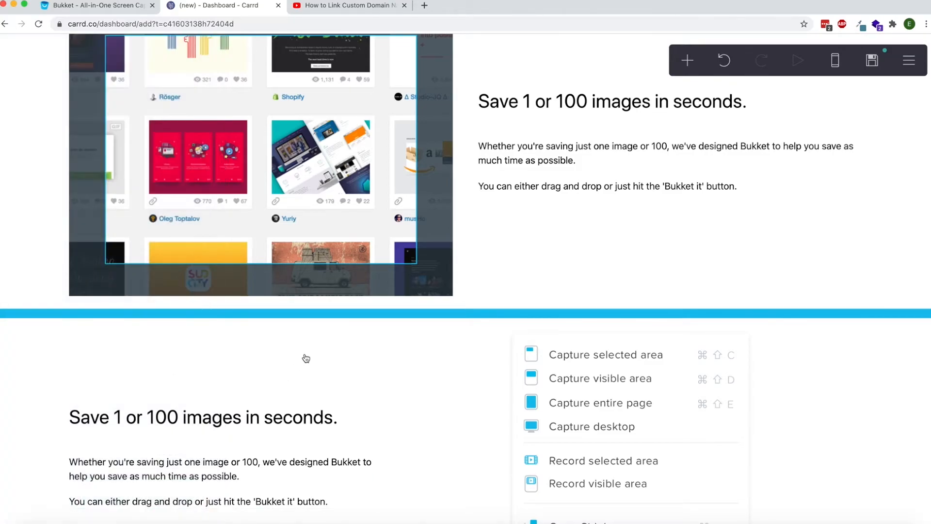
# Set the top margin of the last container with the capture options menu picture to 0.
pyautogui.click(20, 242)
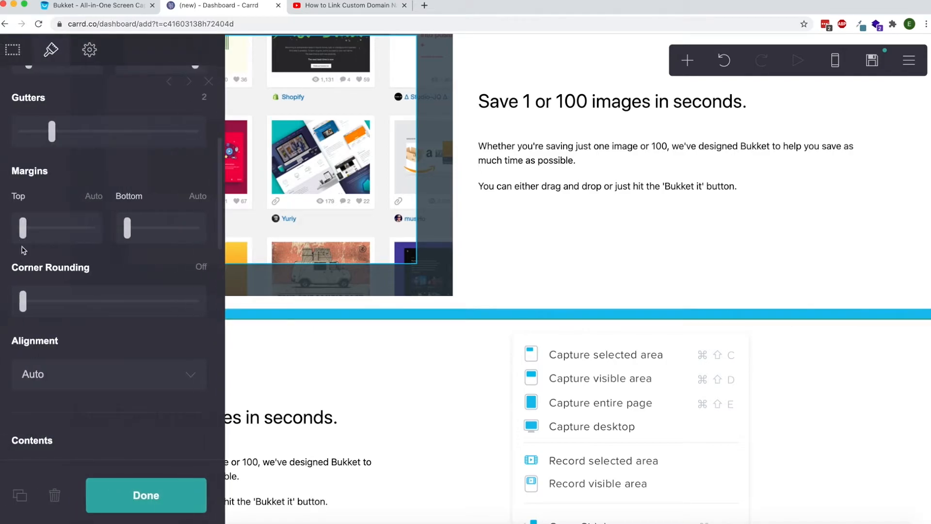
pyautogui.click(86, 196)
pyautogui.write('0')
pyautogui.press('Return')
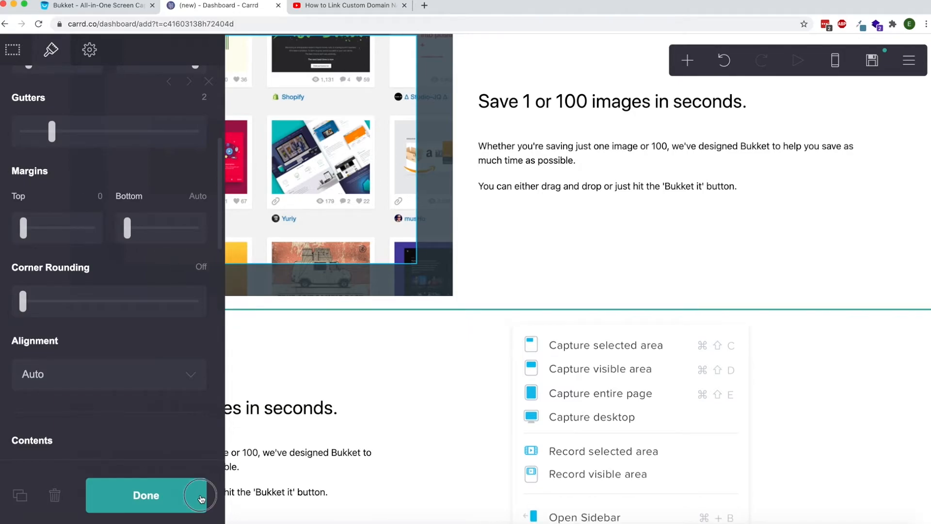
pyautogui.click(200, 493)
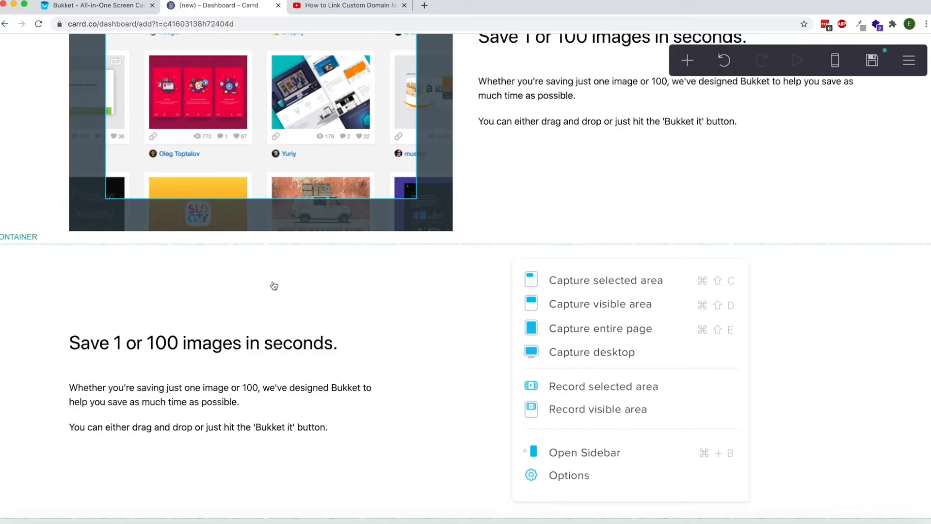
# Examine the vertical spacing between the feature sections on the original Bukket page, then return to the Carrd editor.
pyautogui.scroll(15, 391, 356)
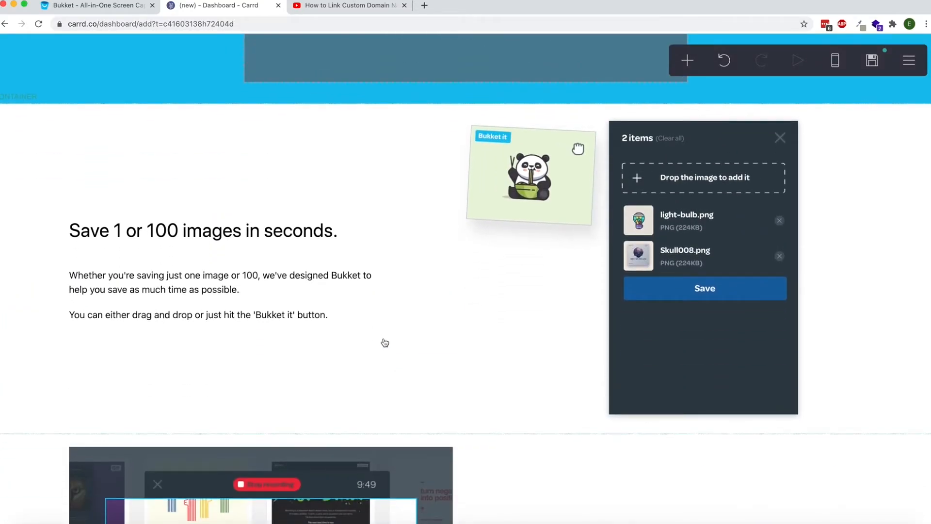
pyautogui.click(97, 5)
pyautogui.scroll(12, 228, 116)
pyautogui.scroll(-2, 239, 144)
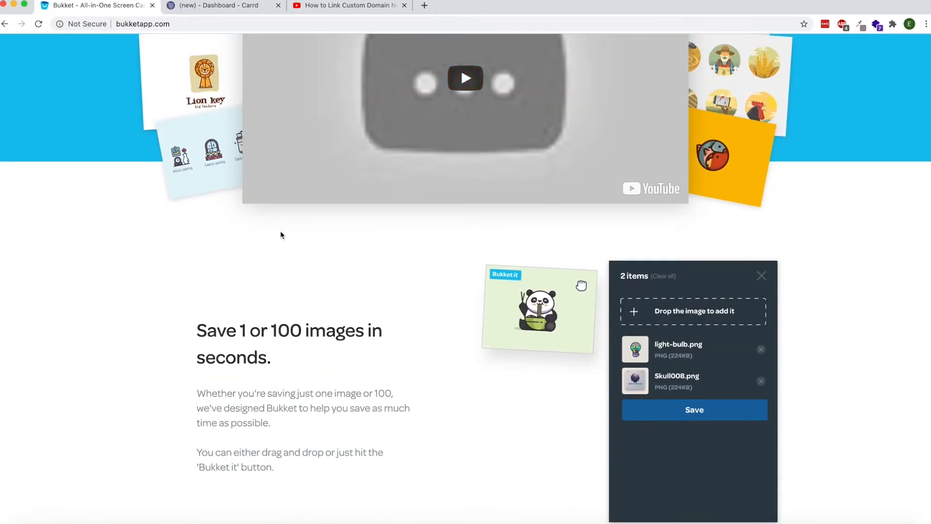
pyautogui.scroll(-5, 281, 233)
pyautogui.scroll(-8, 381, 370)
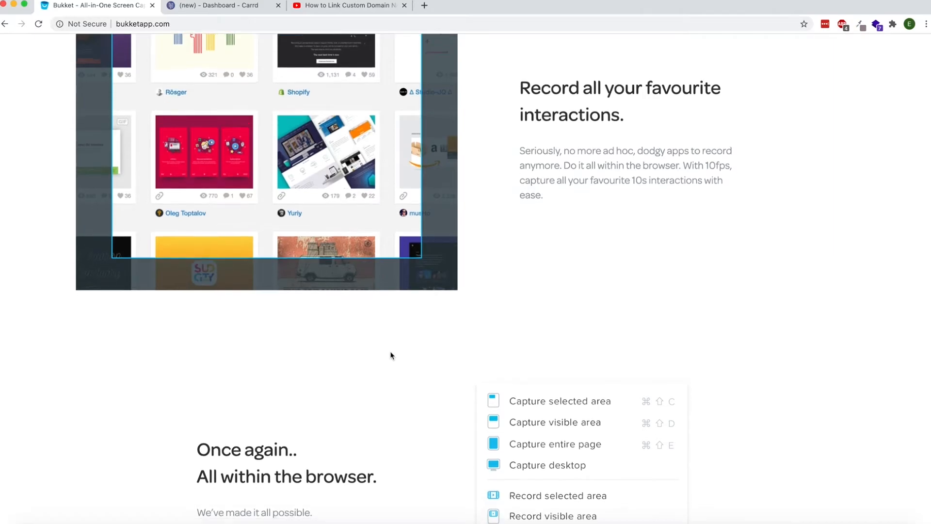
pyautogui.scroll(-6, 390, 353)
pyautogui.scroll(3, 391, 353)
pyautogui.click(196, 9)
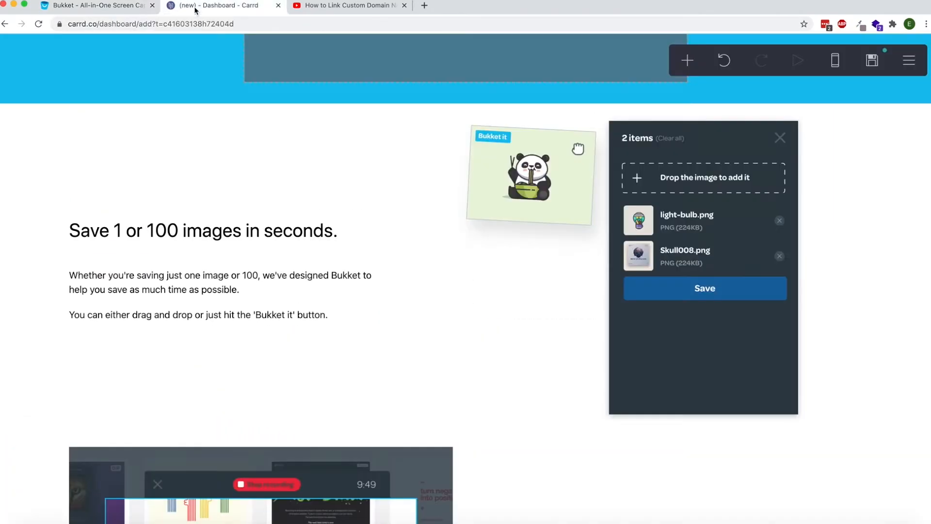
# Increase the vertical padding of the first image-and-text container, the one with the panda picture, to 4.375.
pyautogui.scroll(-1, 310, 180)
pyautogui.click(315, 124)
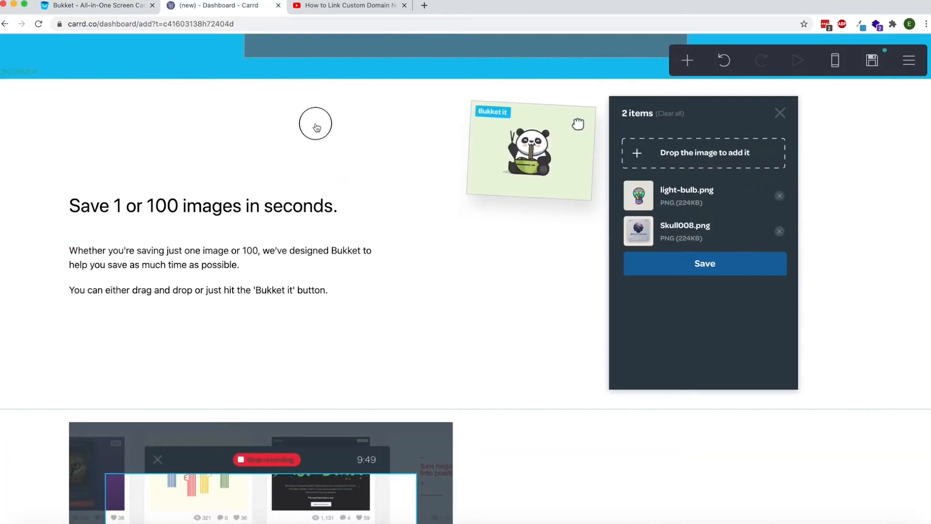
pyautogui.scroll(-5, 21, 168)
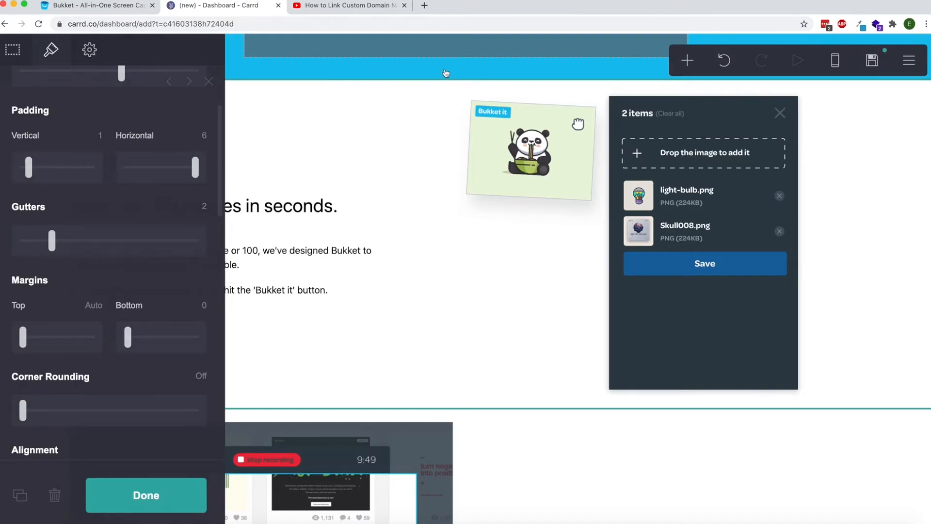
pyautogui.moveTo(28, 169); pyautogui.dragTo(49, 169)
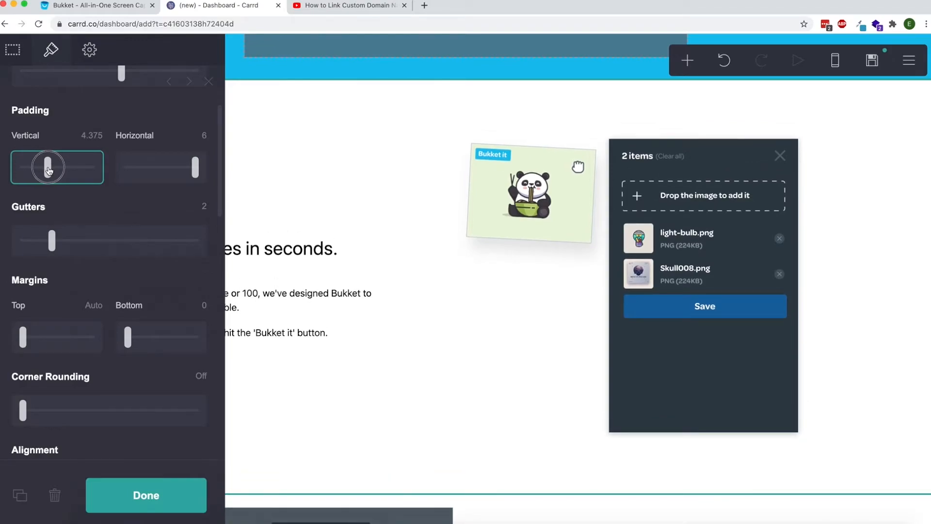
pyautogui.click(99, 135)
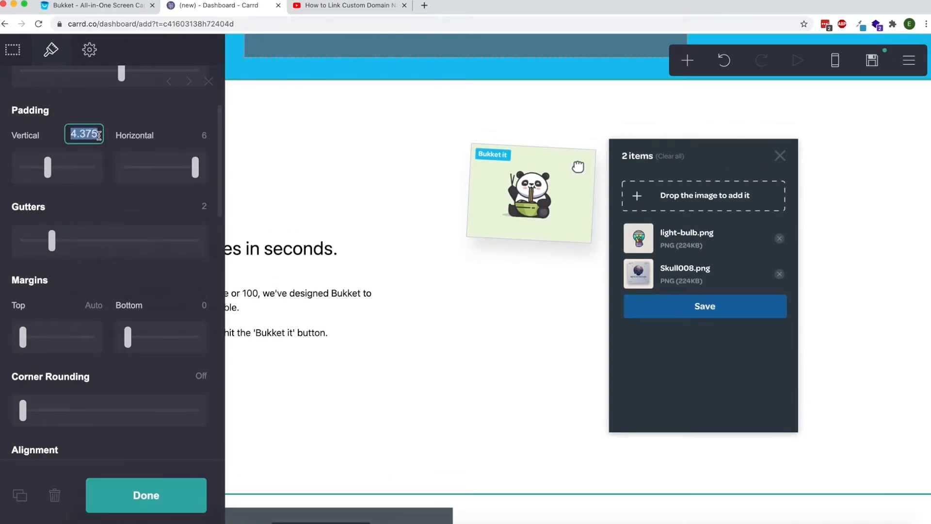
pyautogui.click(148, 497)
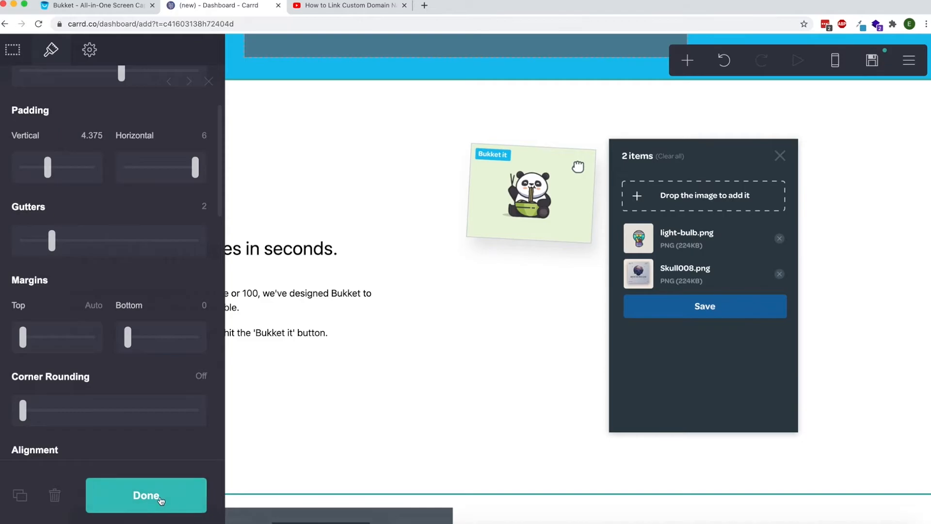
# Give the middle container with the 'Stop recording' picture the same vertical padding of 4.375.
pyautogui.scroll(-5, 240, 296)
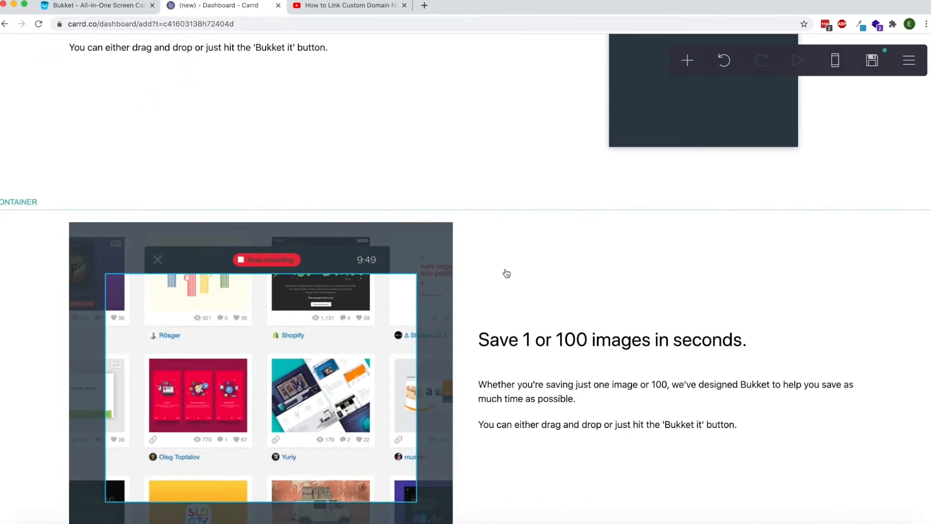
pyautogui.click(503, 273)
pyautogui.click(99, 136)
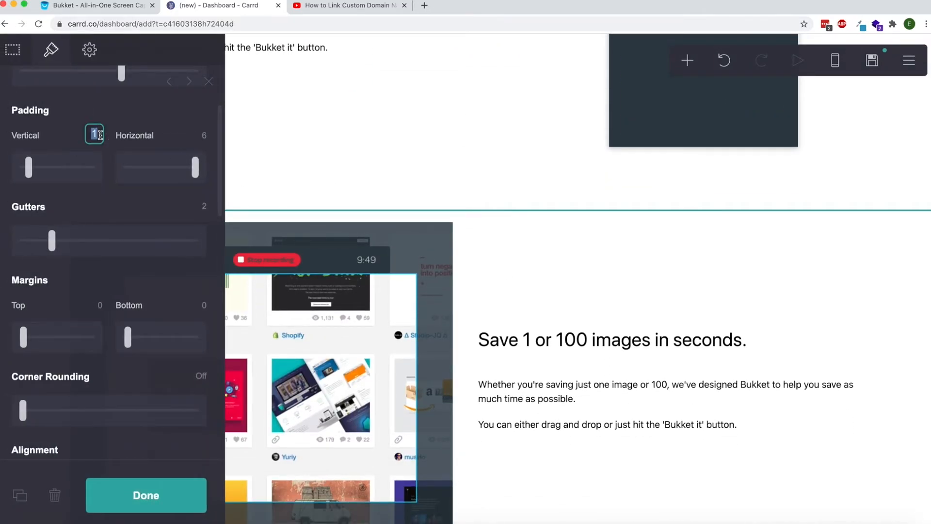
pyautogui.click(99, 134)
pyautogui.click(148, 497)
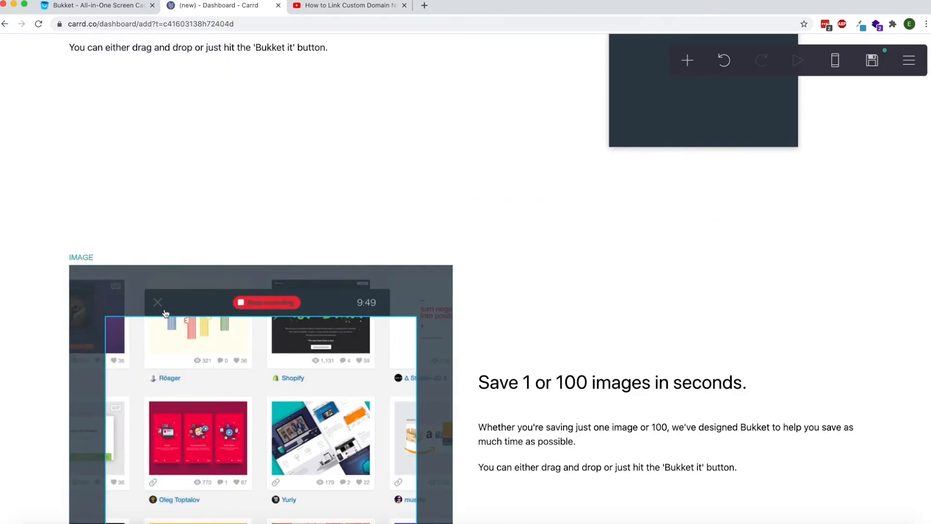
# Apply the vertical padding of 4.375 to the last container with the capture options menu picture.
pyautogui.scroll(-6, 168, 306)
pyautogui.click(177, 282)
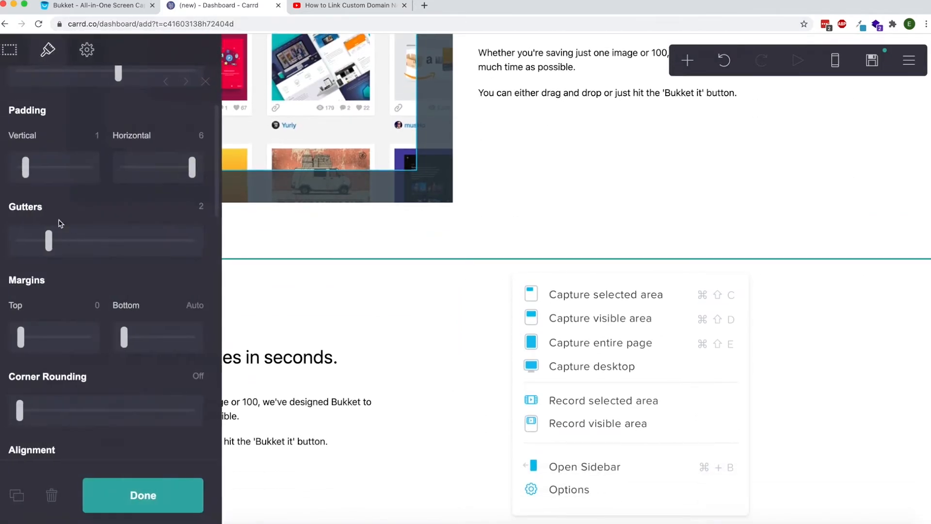
pyautogui.click(97, 135)
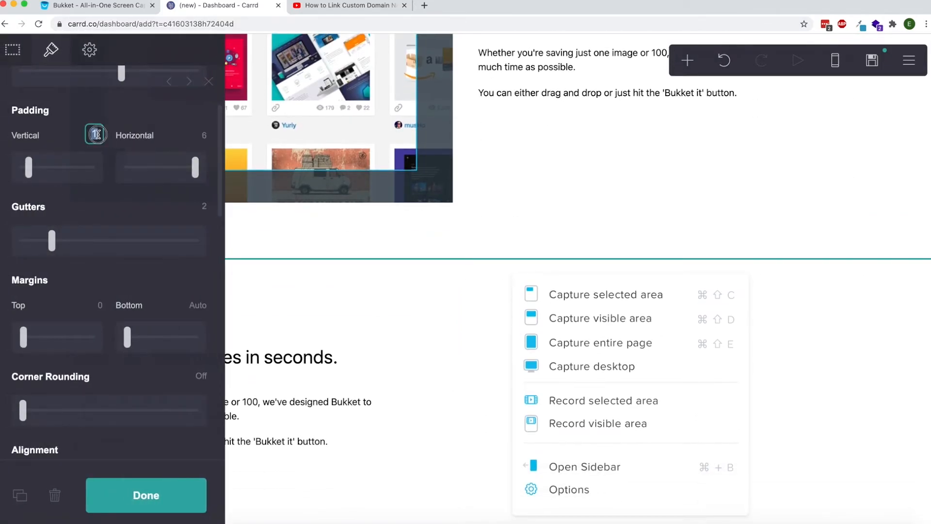
pyautogui.click(181, 503)
# Check the original Bukket page's last feature section and its download button, then return to the matching section in Carrd.
pyautogui.scroll(6, 189, 337)
pyautogui.click(107, 5)
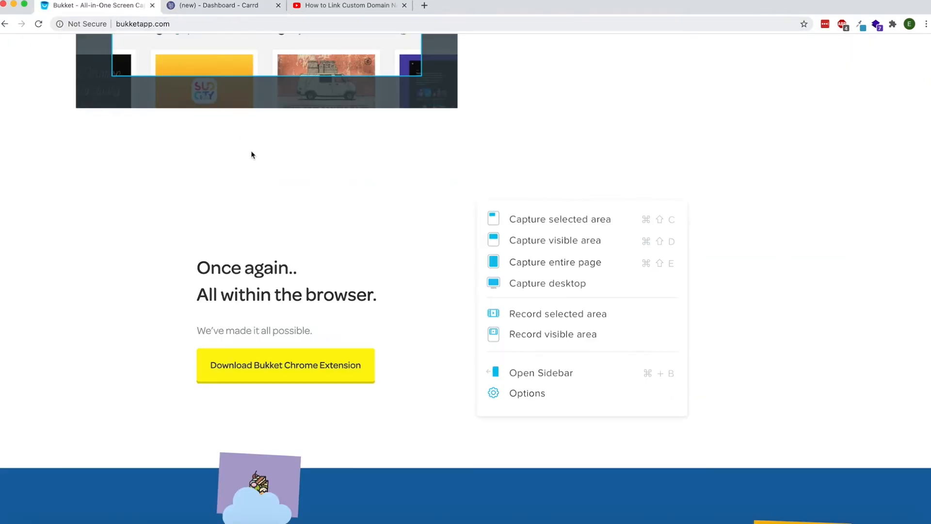
pyautogui.scroll(5, 307, 179)
pyautogui.moveTo(557, 251); pyautogui.dragTo(566, 331)
pyautogui.scroll(-10, 267, 65)
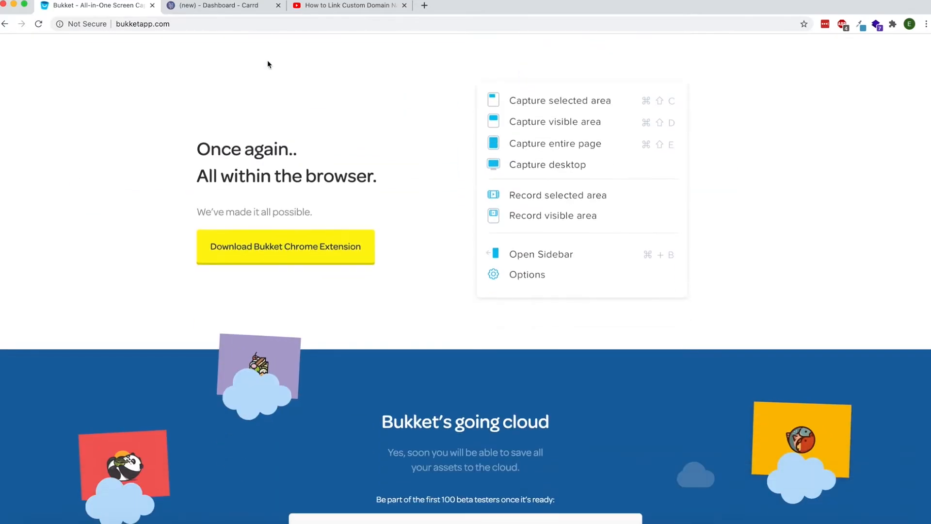
pyautogui.click(206, 5)
pyautogui.scroll(-8, 338, 210)
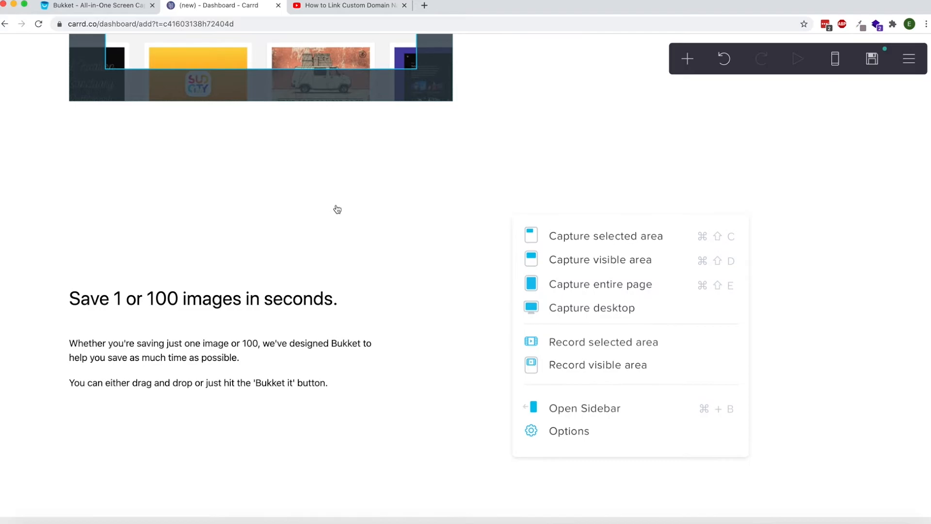
pyautogui.click(685, 60)
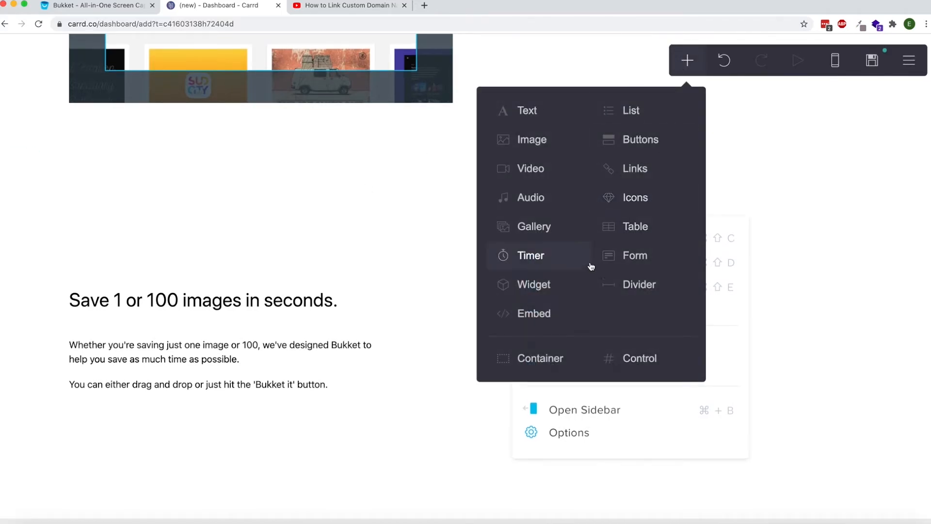
pyautogui.click(626, 145)
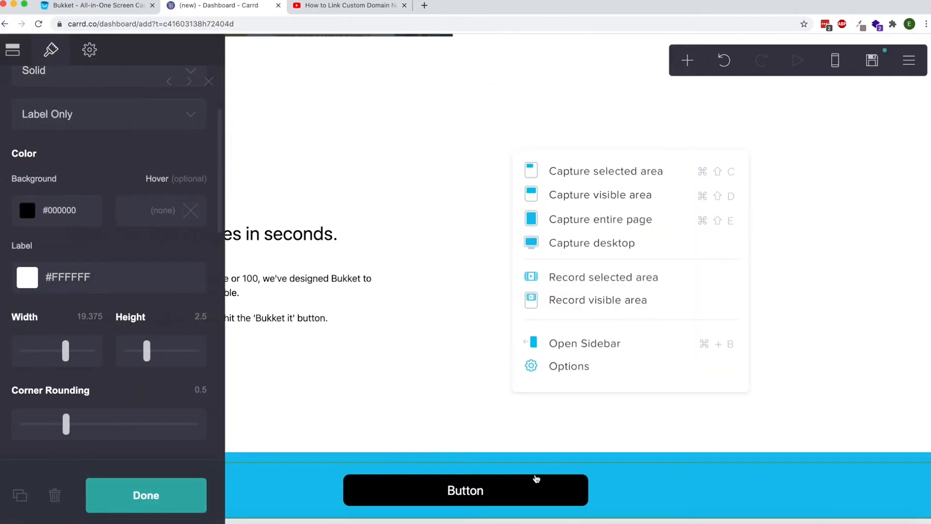
pyautogui.click(90, 495)
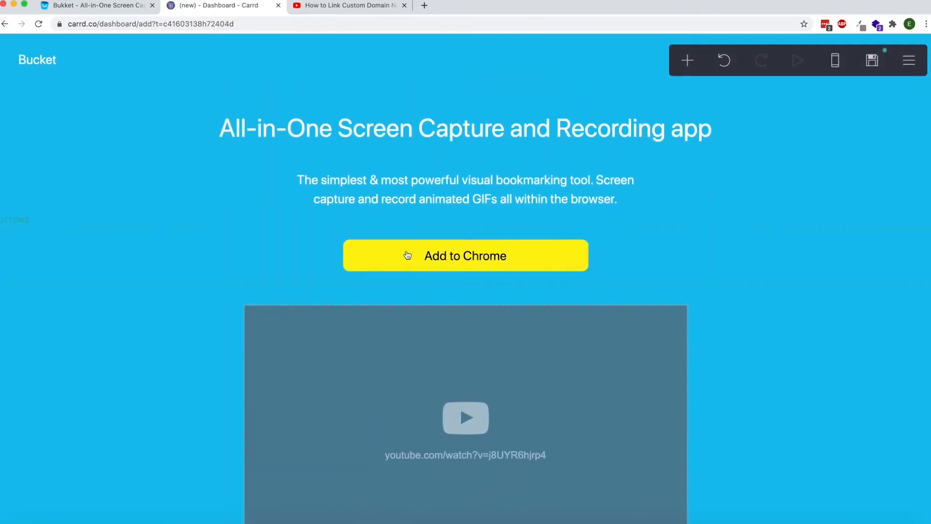
# Duplicate the yellow 'Add to Chrome' button and move the copy below the text in the last feature container.
pyautogui.click(407, 256)
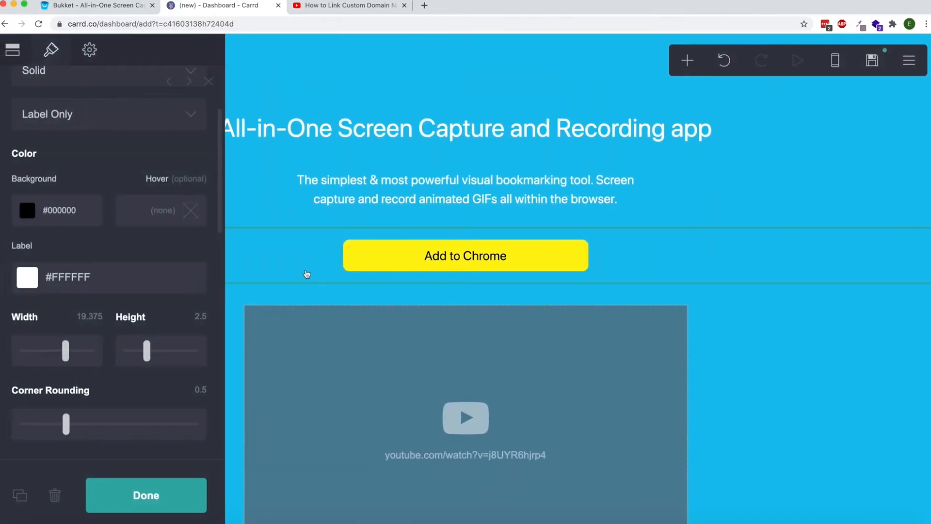
pyautogui.click(19, 495)
pyautogui.moveTo(308, 286); pyautogui.dragTo(235, 391)
pyautogui.click(190, 495)
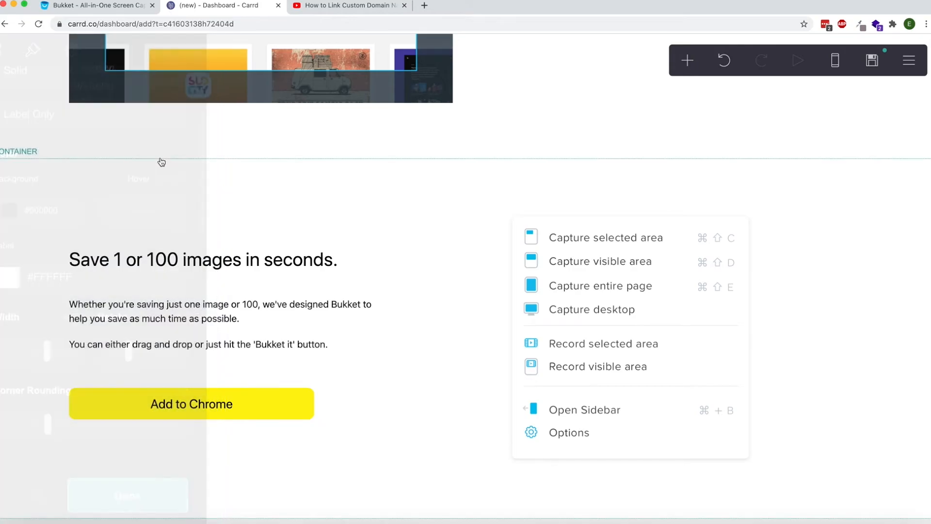
# Check the button wording on the original Bukket page and relabel the copied button 'Download extension'.
pyautogui.click(106, 14)
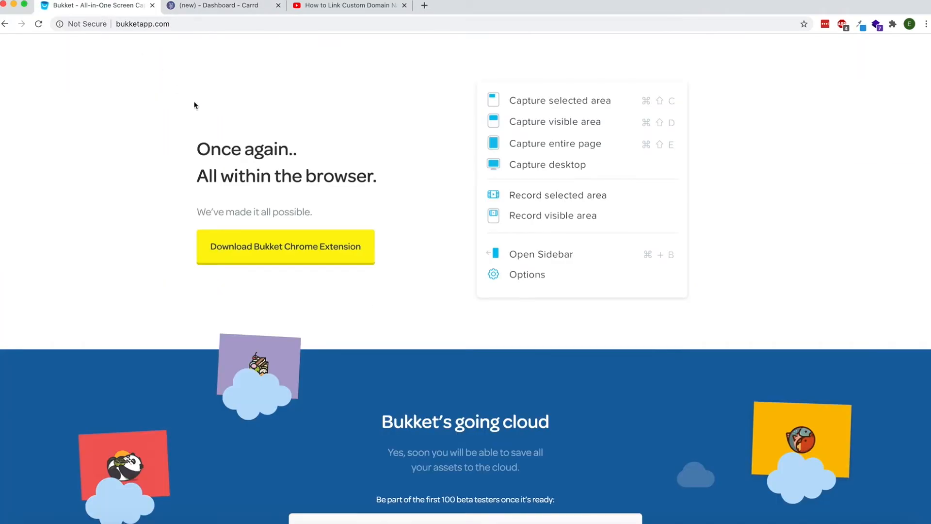
pyautogui.click(216, 7)
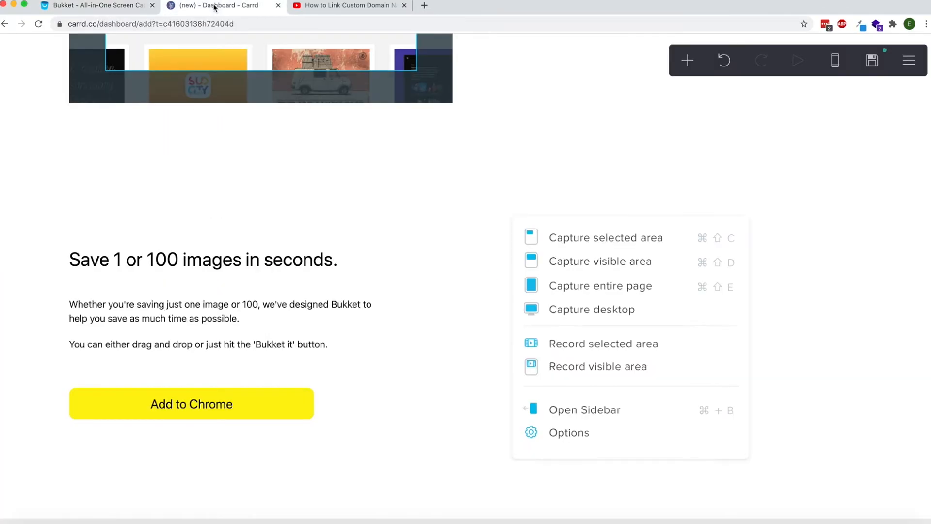
pyautogui.click(201, 405)
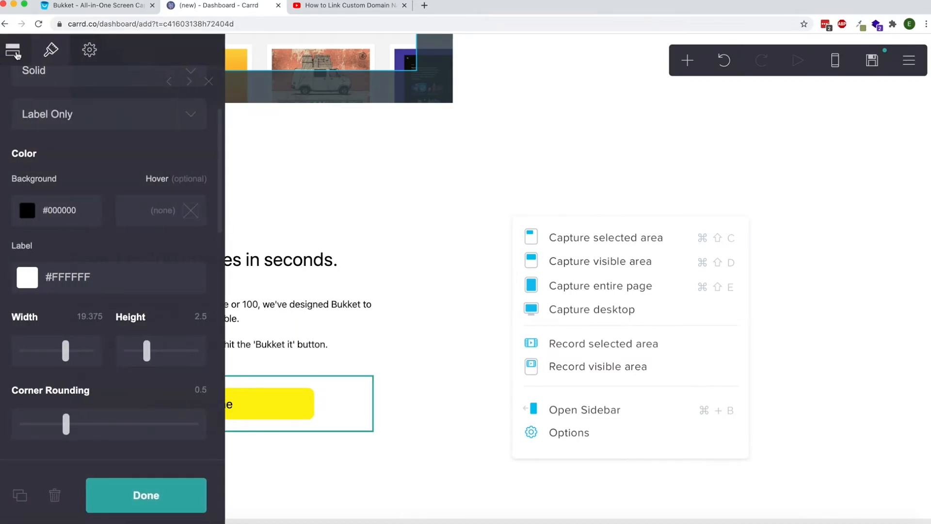
pyautogui.click(123, 500)
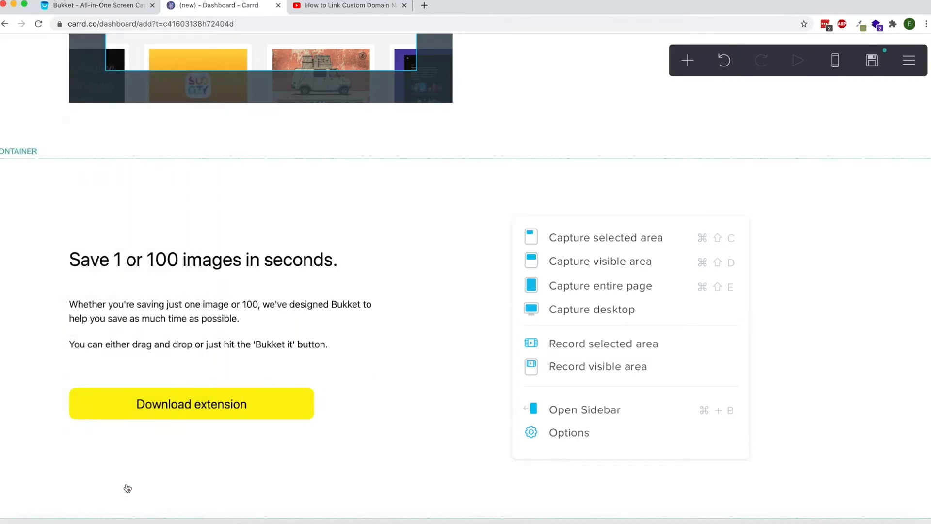
pyautogui.scroll(12, 170, 258)
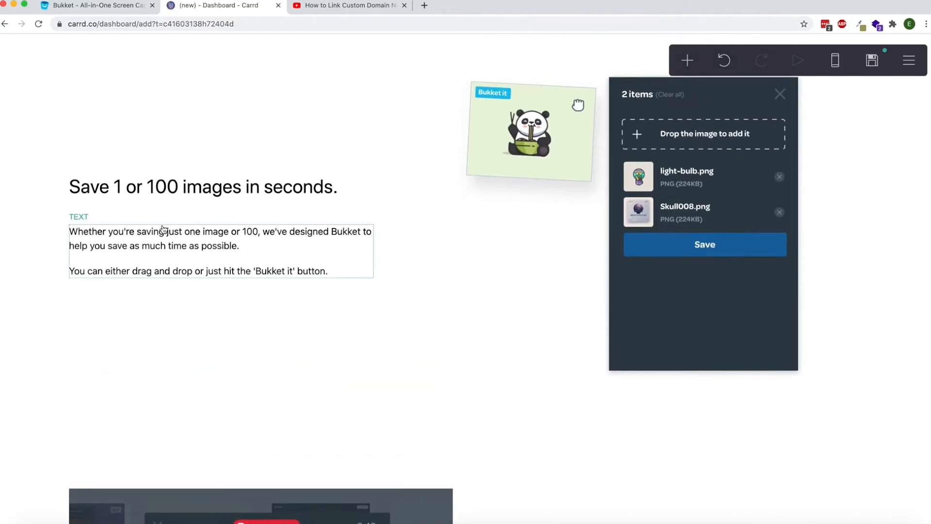
pyautogui.click(95, 7)
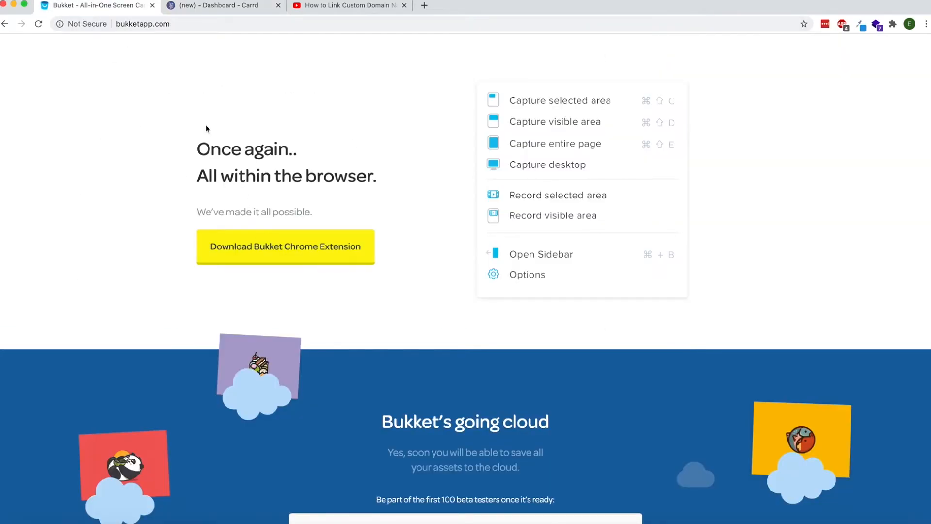
pyautogui.click(199, 13)
pyautogui.scroll(6, 141, 266)
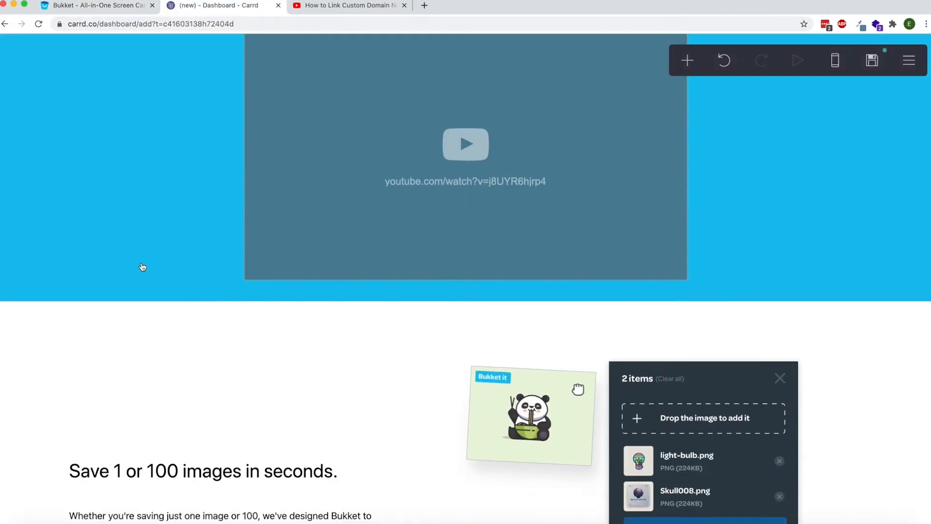
# Recolour the paragraph in the first feature section, beside the panda picture, to grey #737070 and copy the colour code.
pyautogui.scroll(-5, 142, 267)
pyautogui.click(158, 306)
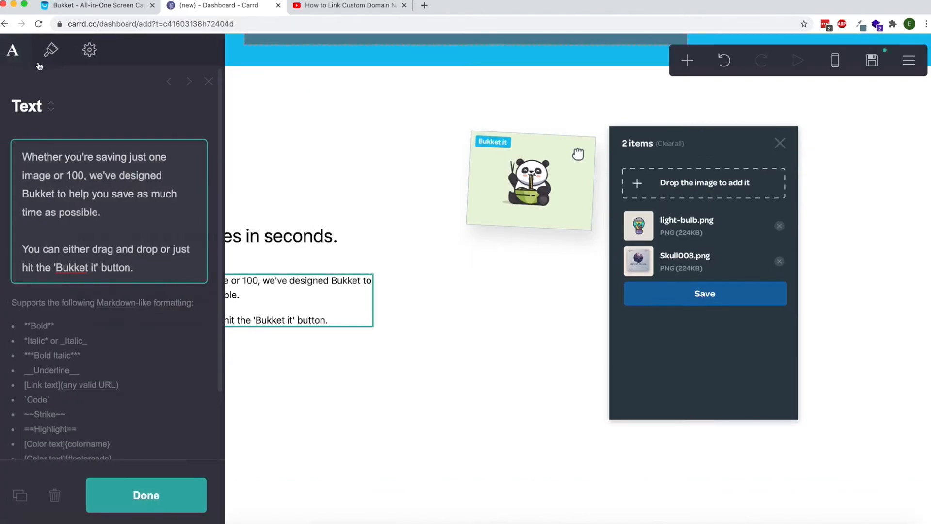
pyautogui.click(58, 191)
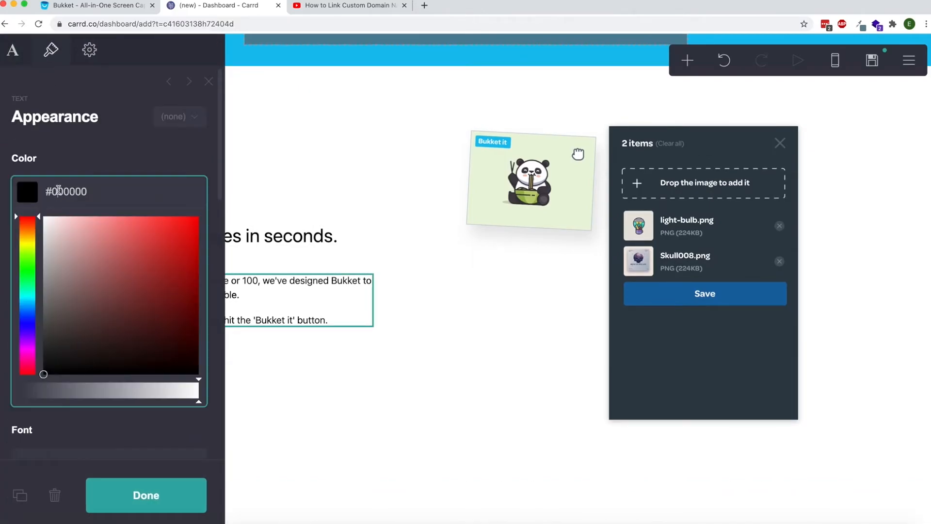
pyautogui.click(46, 303)
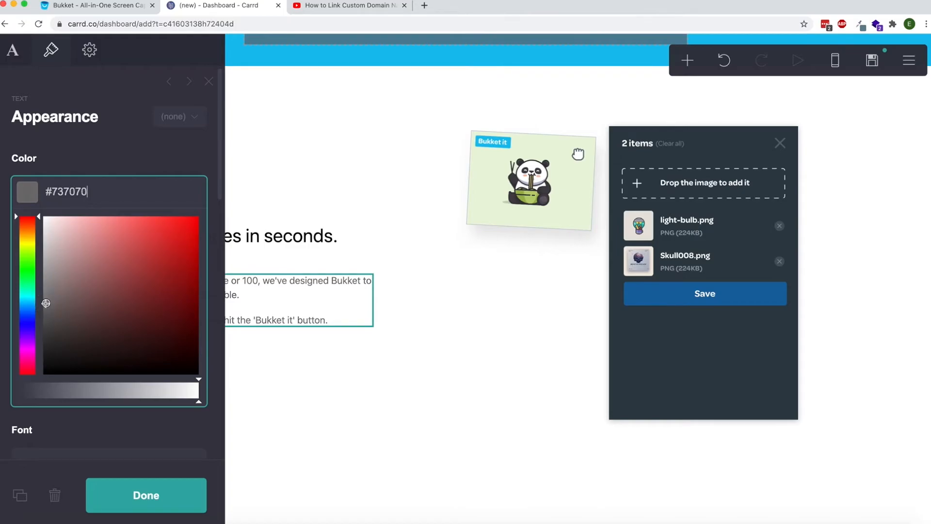
pyautogui.tripleClick(60, 186)
pyautogui.hotkey('ctrl', 'c')
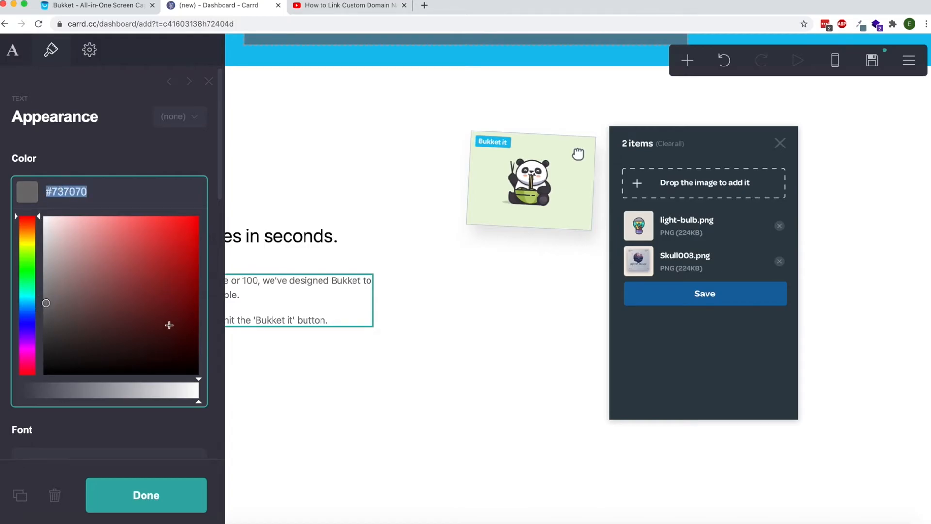
pyautogui.click(175, 482)
# Apply the copied grey #737070 to the paragraph beside the screen recording picture in the second feature section.
pyautogui.scroll(-8, 183, 312)
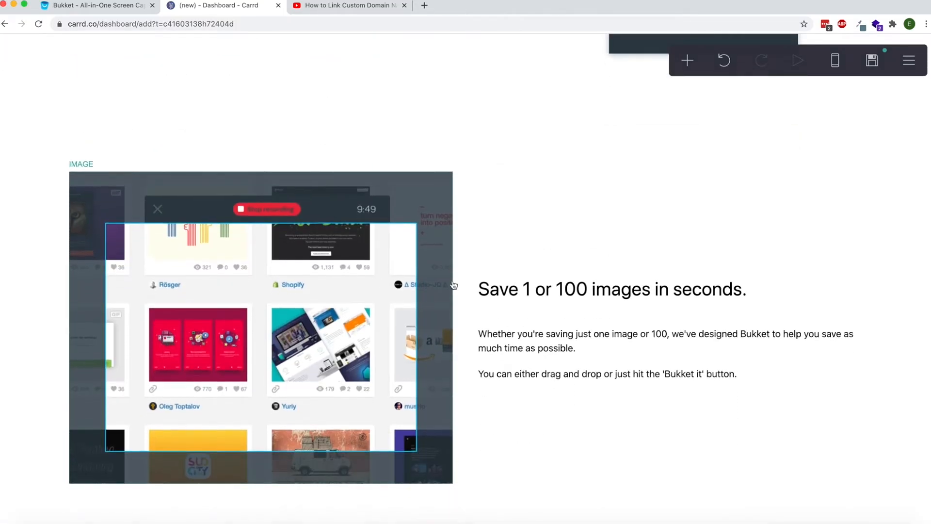
pyautogui.click(546, 337)
pyautogui.tripleClick(93, 189)
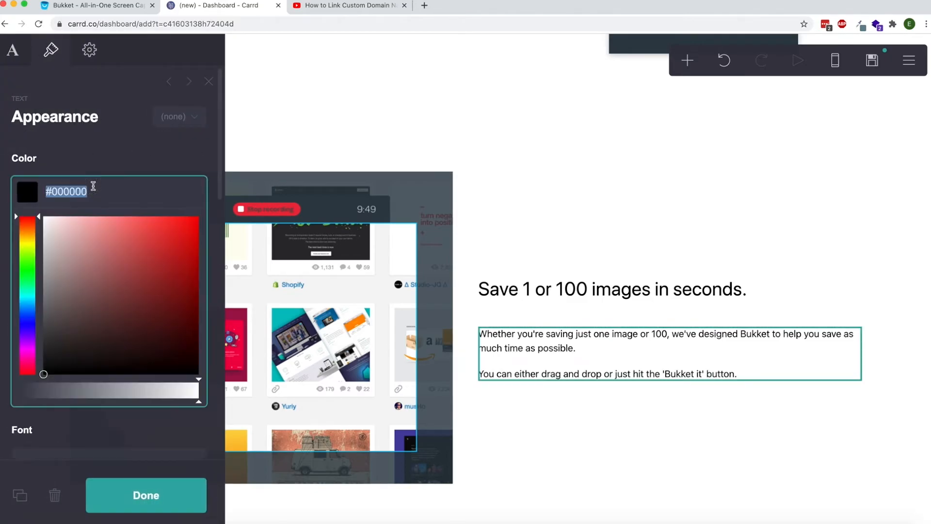
pyautogui.hotkey('ctrl', 'v')
pyautogui.click(160, 481)
# Apply the same grey #737070 to the paragraph above the 'Download extension' button in the last feature section.
pyautogui.scroll(-6, 183, 311)
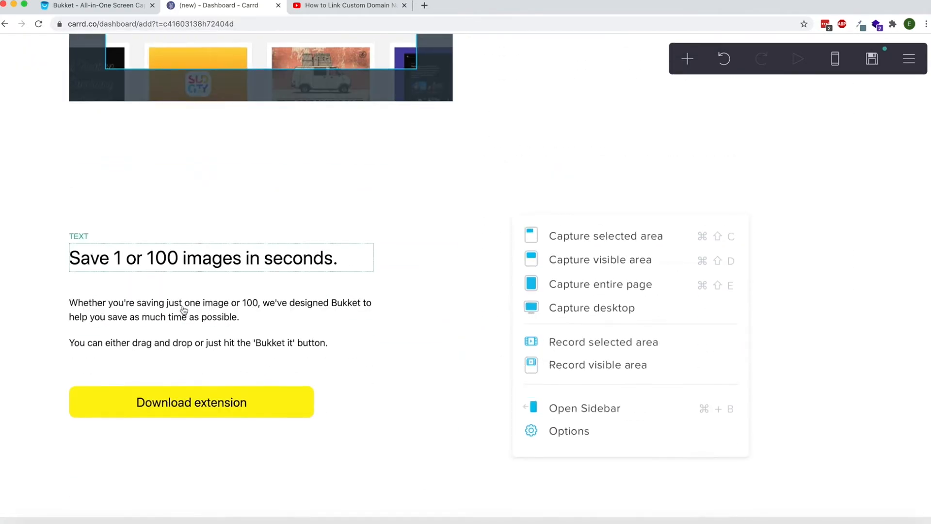
pyautogui.click(185, 322)
pyautogui.tripleClick(100, 203)
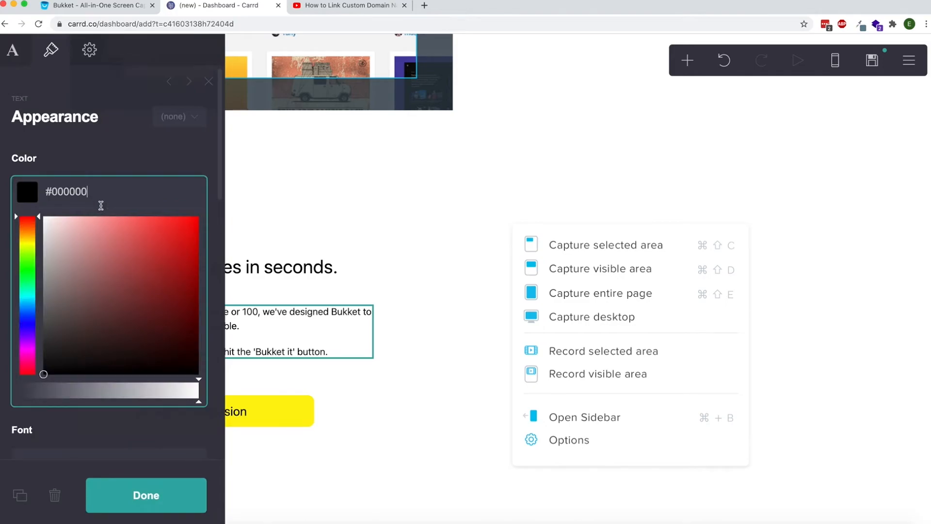
pyautogui.hotkey('ctrl', 'v')
pyautogui.click(197, 493)
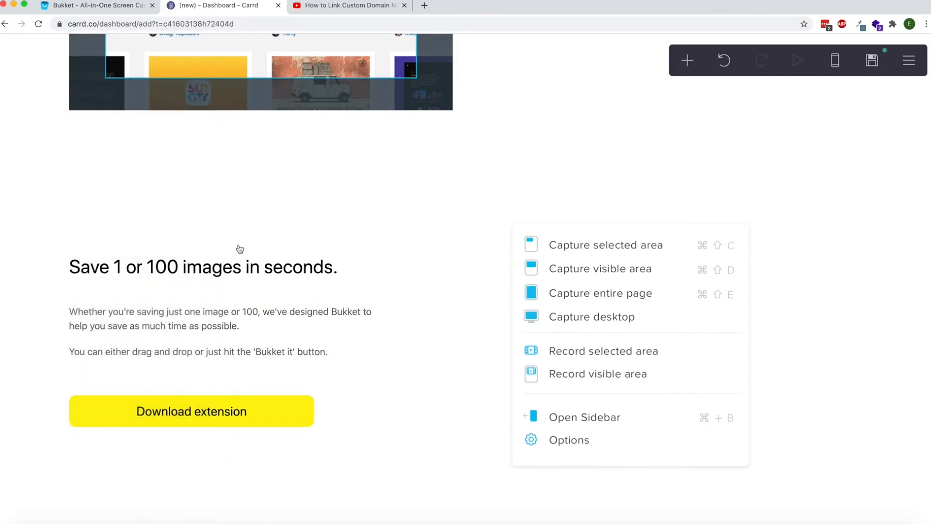
# Examine the beta signup section and footer on the original Bukket page, then return to Carrd.
pyautogui.scroll(-1, 239, 247)
pyautogui.click(104, 5)
pyautogui.scroll(-6, 304, 199)
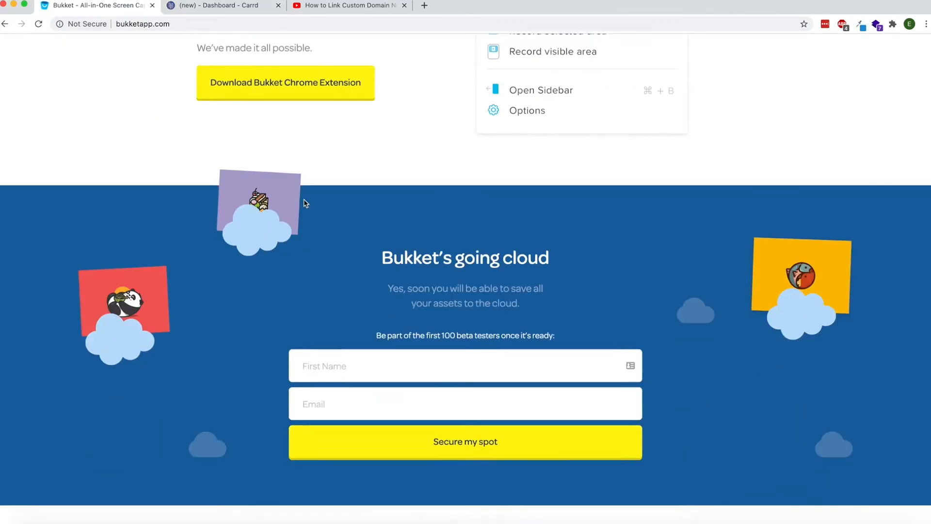
pyautogui.scroll(1, 303, 199)
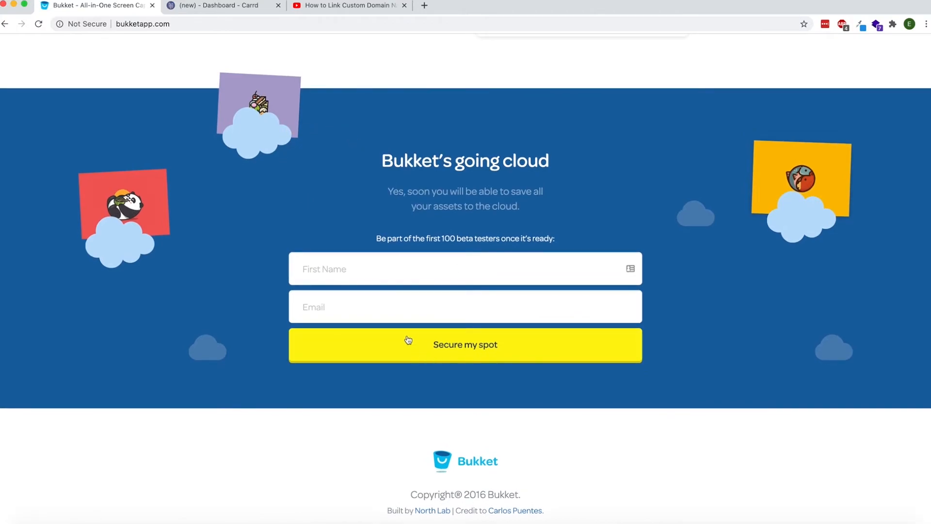
pyautogui.scroll(-1, 407, 340)
pyautogui.scroll(1, 336, 215)
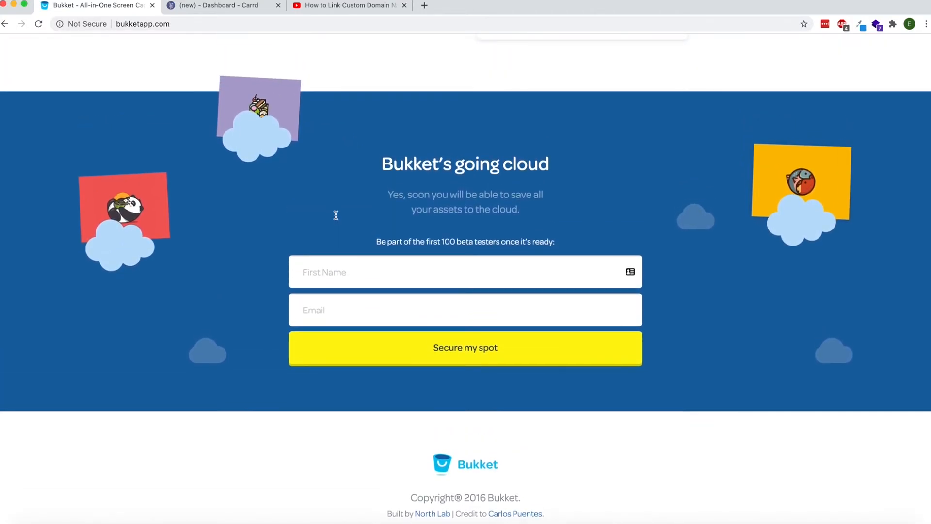
pyautogui.click(201, 6)
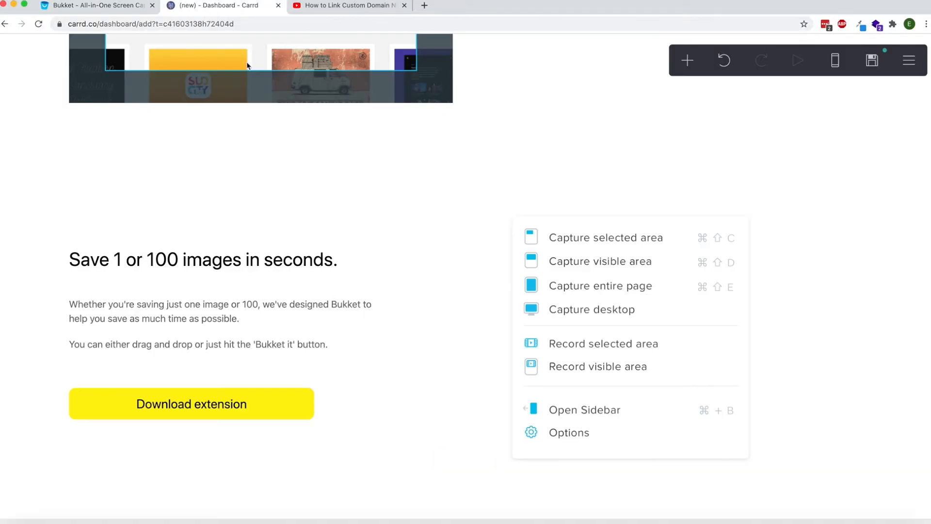
# Add a container below the last feature section and insert a contact form in it.
pyautogui.click(687, 61)
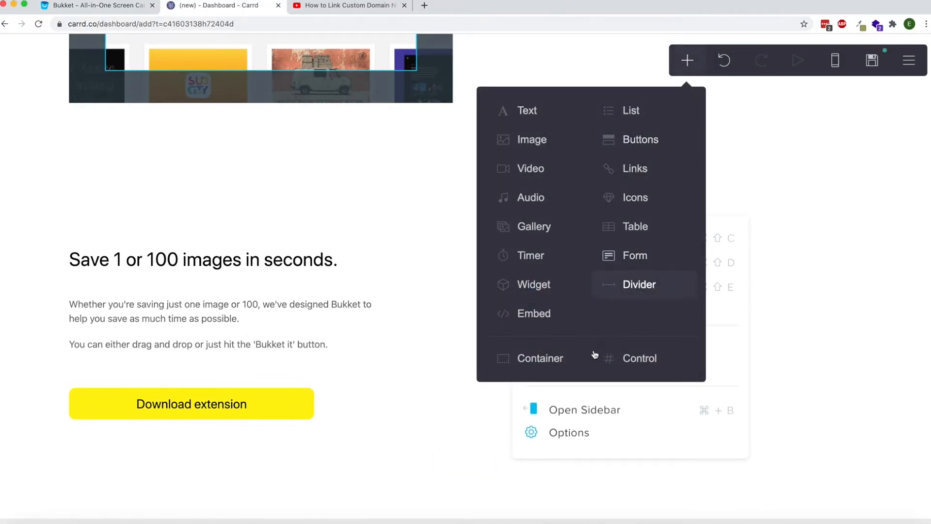
pyautogui.click(538, 358)
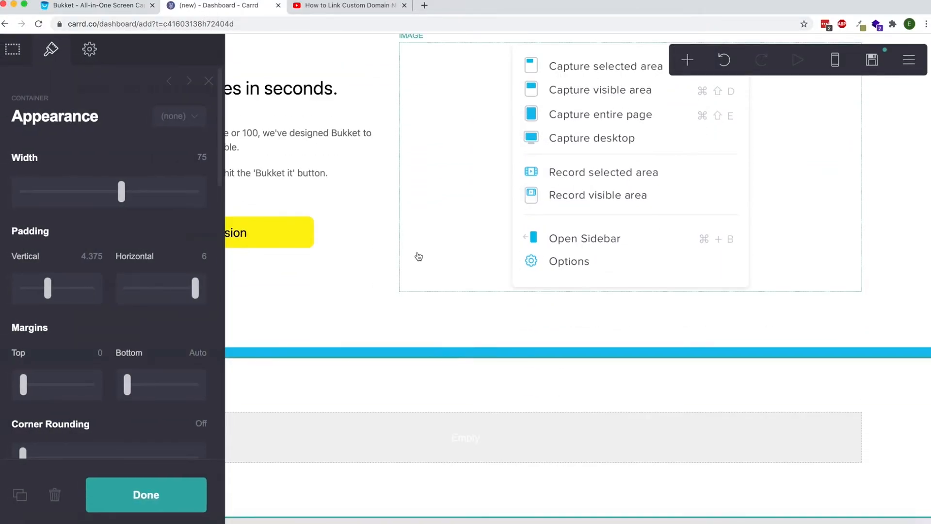
pyautogui.click(567, 429)
pyautogui.click(687, 60)
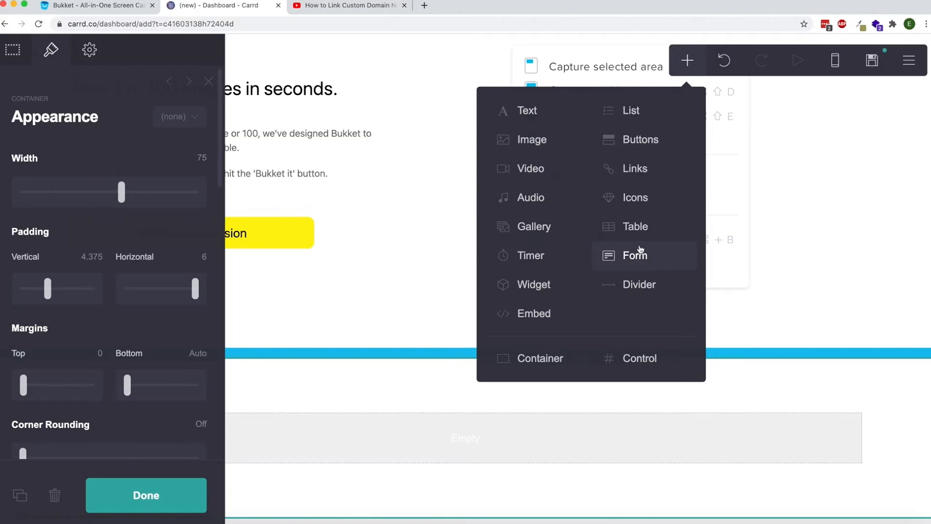
pyautogui.click(648, 255)
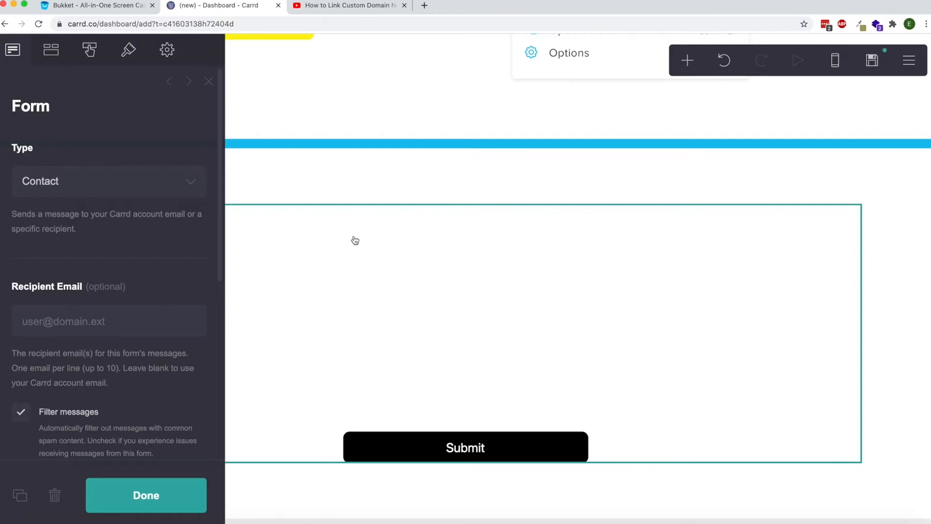
pyautogui.click(178, 502)
# Sample the signup section's blue on the original Bukket page and set the form container's background to #1866A4.
pyautogui.click(107, 9)
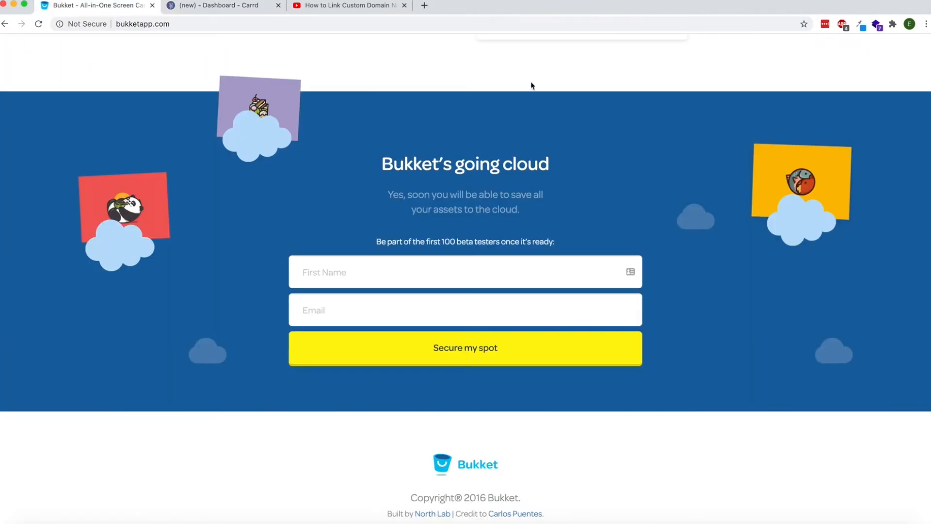
pyautogui.click(861, 25)
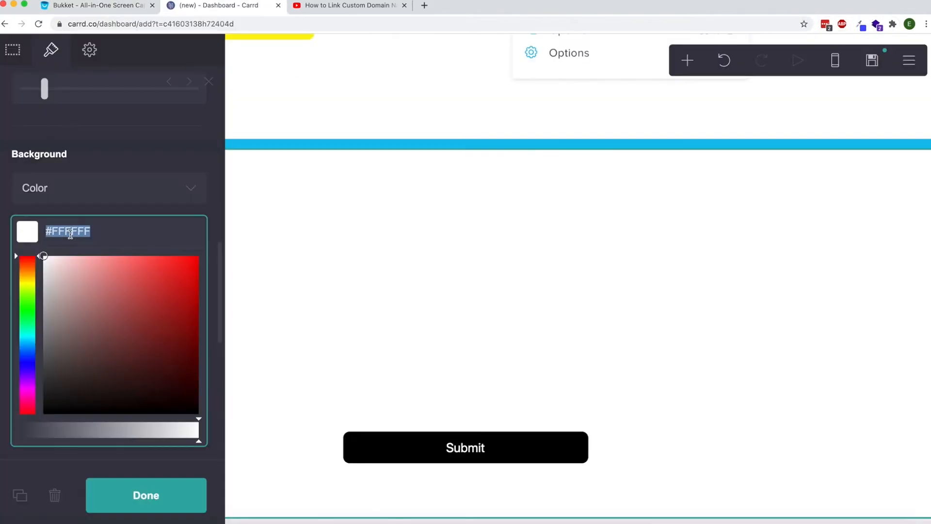
pyautogui.write('#1866A4')
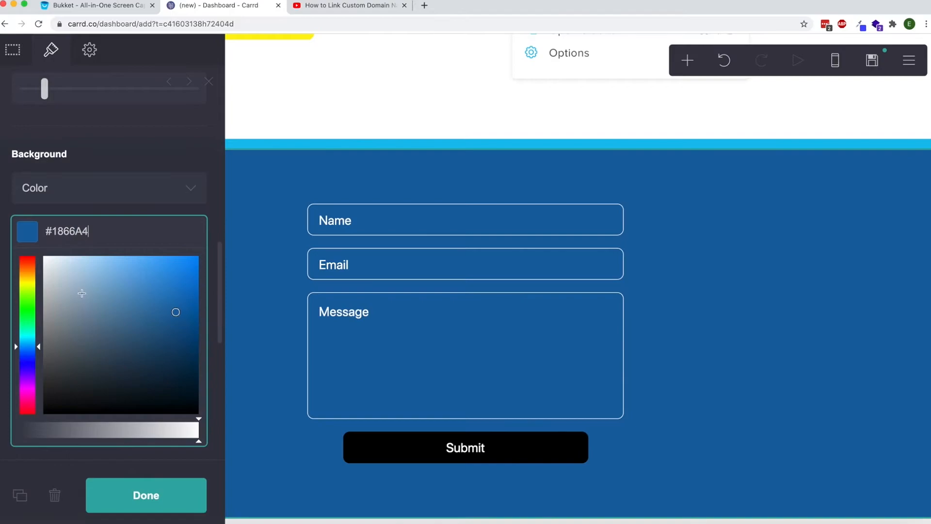
pyautogui.click(146, 494)
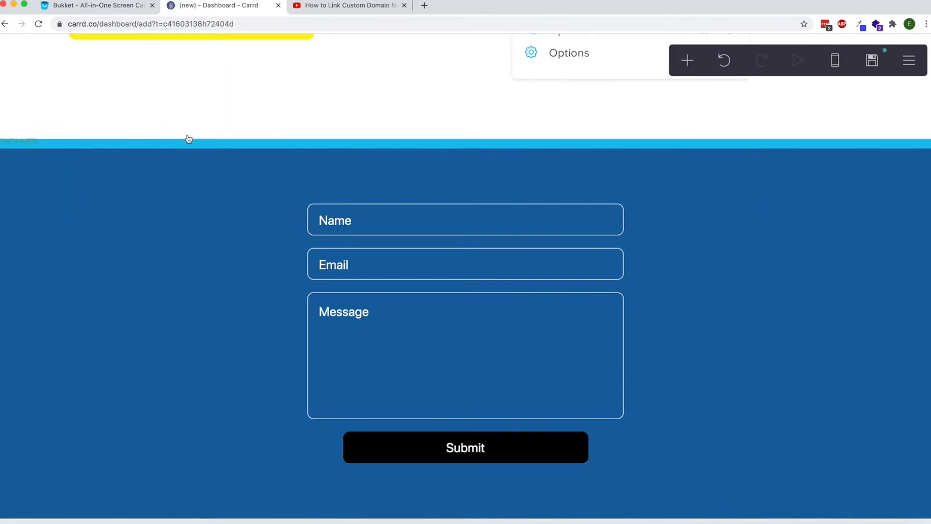
# Close the light blue gap above the form section by setting the last feature container's bottom margin to 0.
pyautogui.click(189, 168)
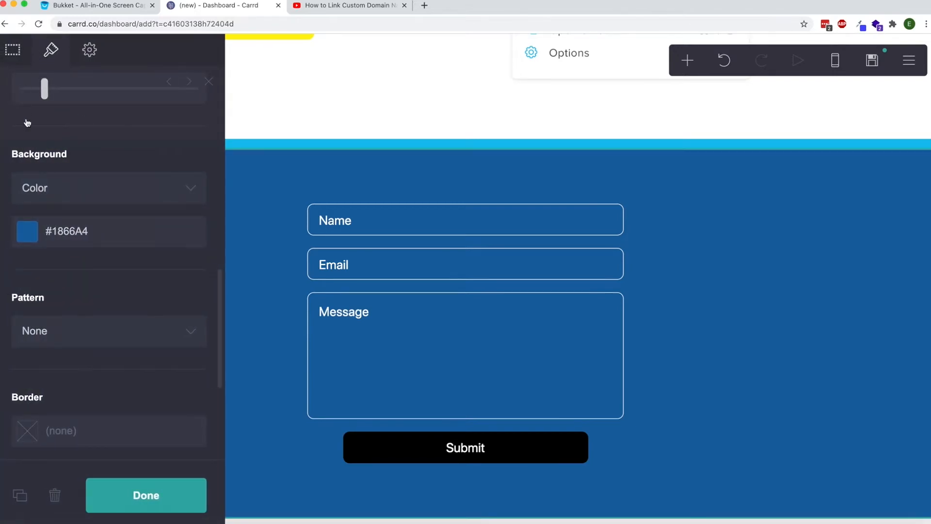
pyautogui.scroll(10, 95, 216)
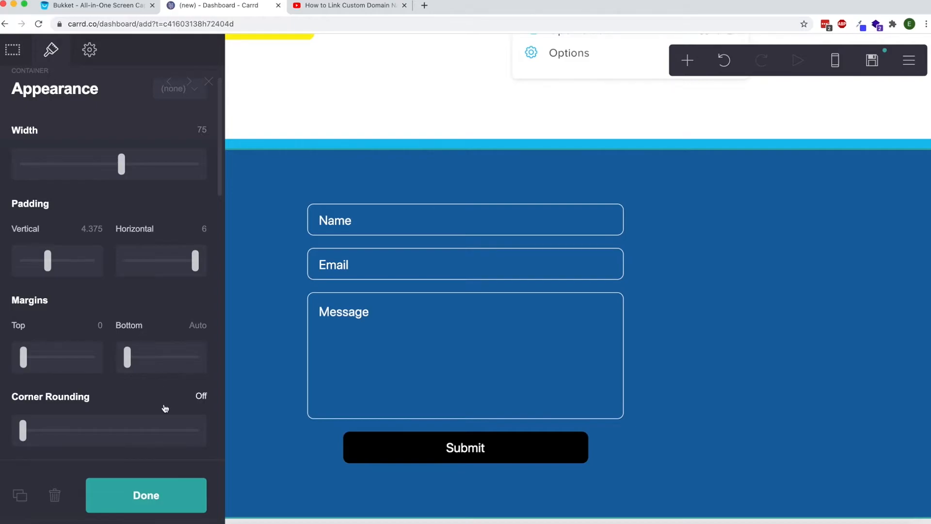
pyautogui.click(172, 494)
pyautogui.click(212, 113)
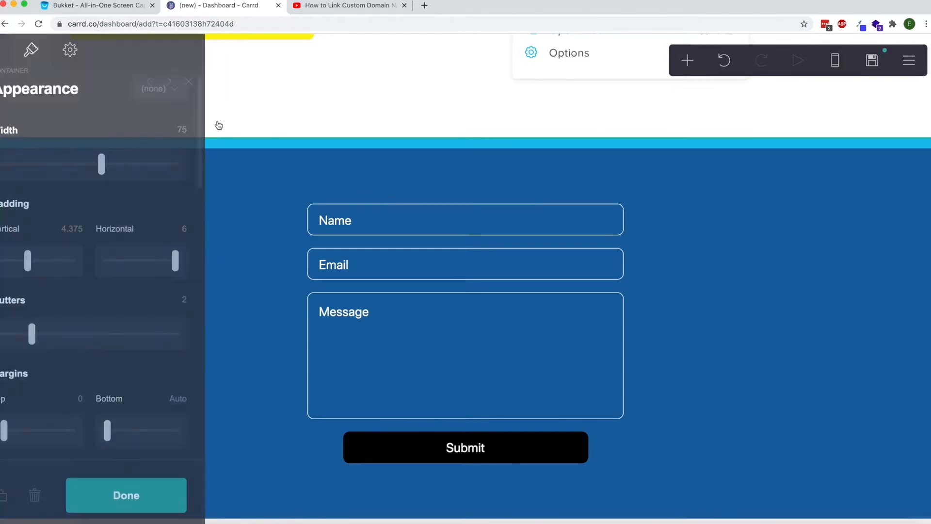
pyautogui.scroll(-5, 67, 275)
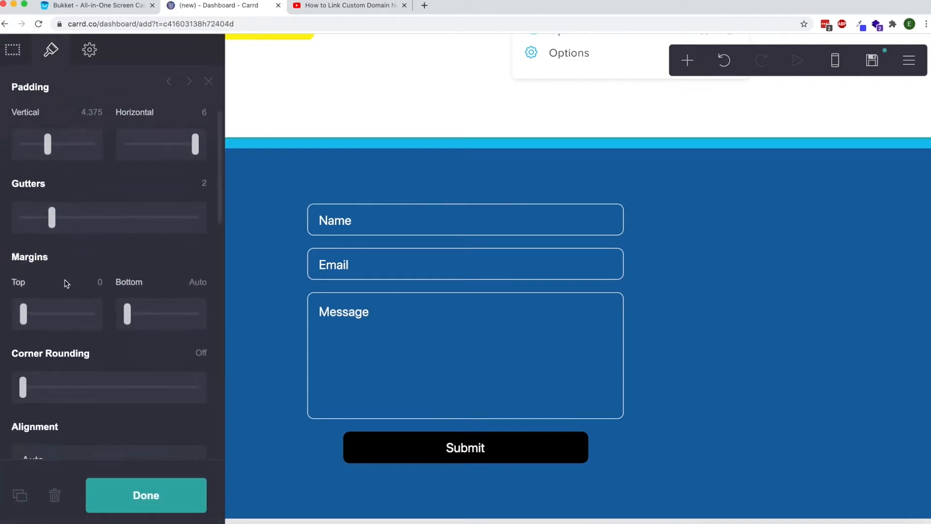
pyautogui.click(197, 284)
pyautogui.write('0')
pyautogui.click(199, 483)
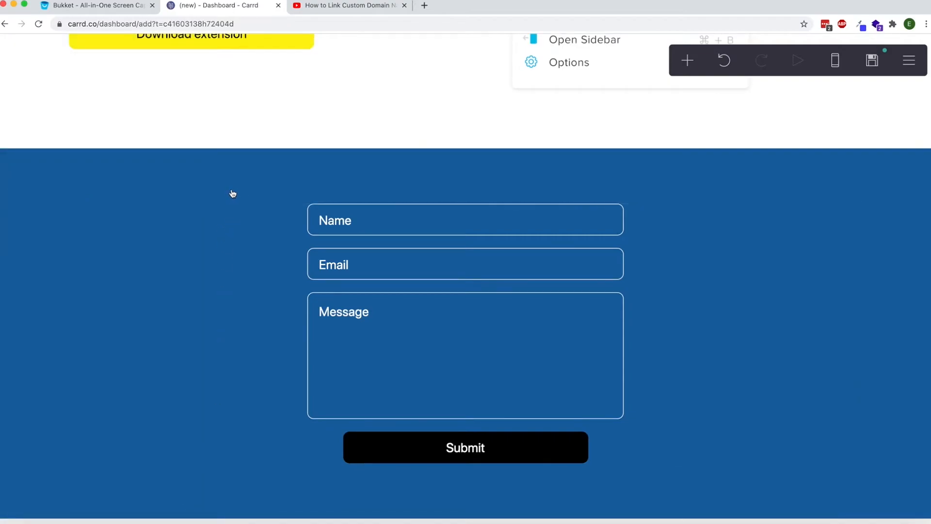
# Change the form's type from Contact to Signup.
pyautogui.click(258, 262)
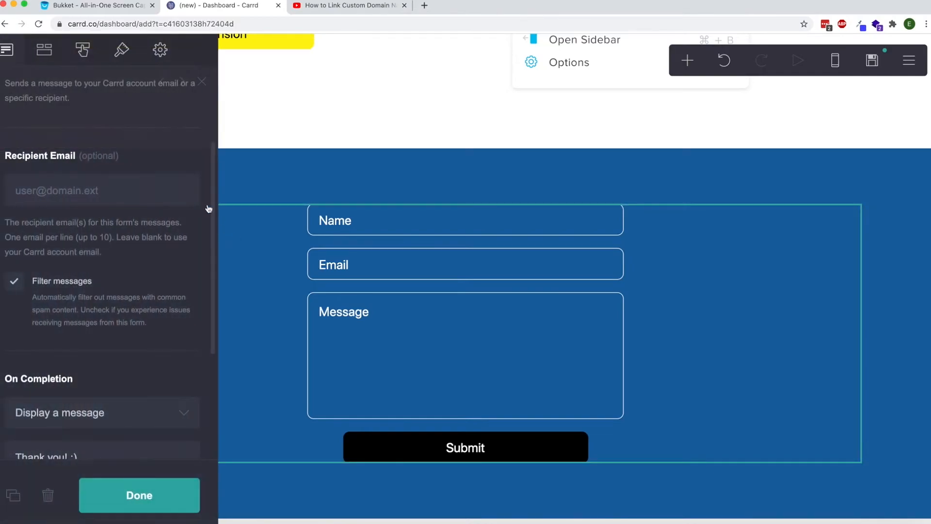
pyautogui.click(93, 188)
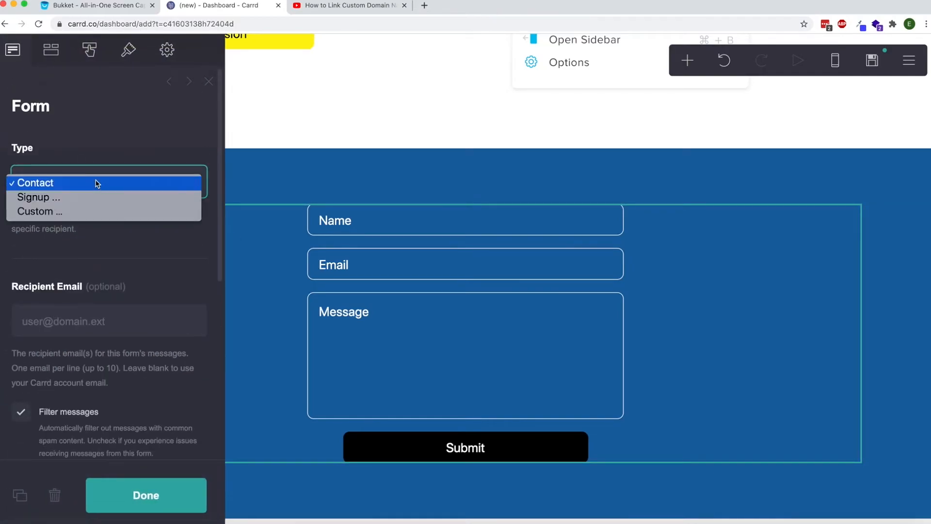
pyautogui.click(95, 196)
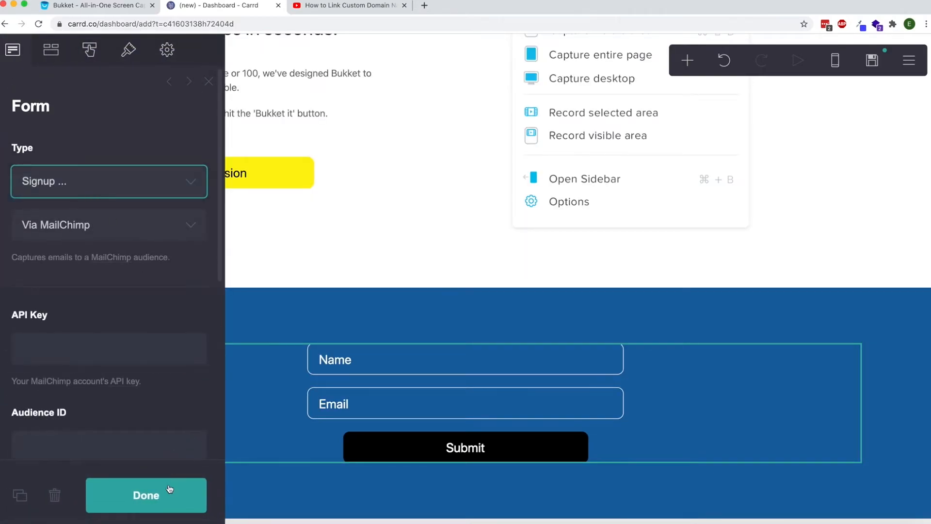
pyautogui.click(169, 488)
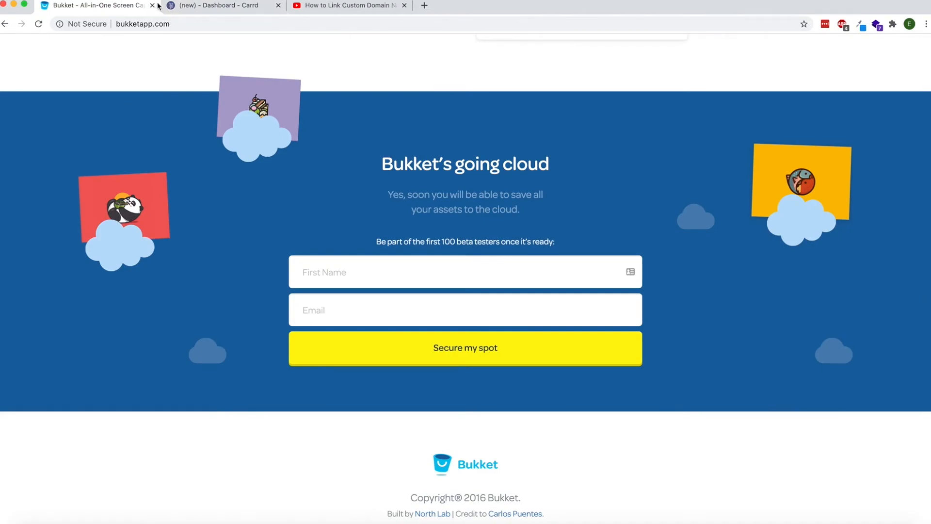
# Copy the signup heading from the original Bukket page and place a new text element above the Carrd form's Name field.
pyautogui.tripleClick(396, 164)
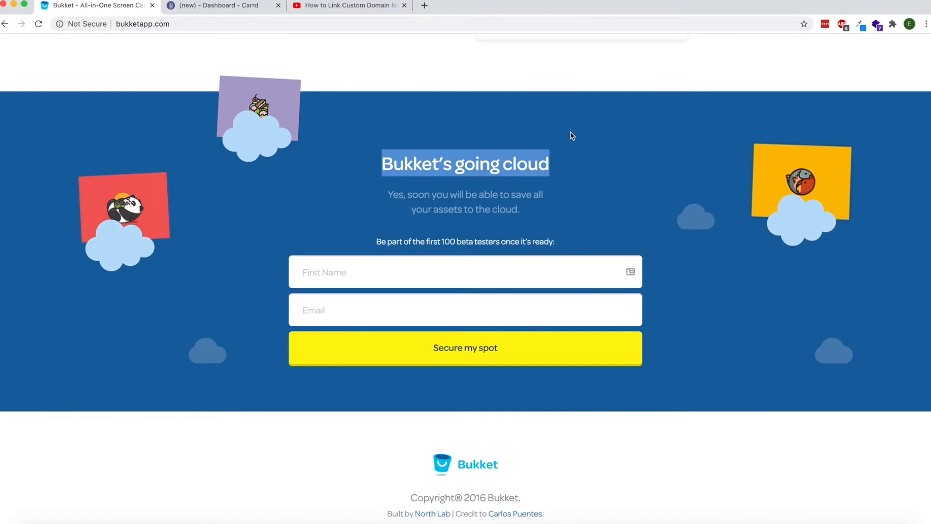
pyautogui.click(255, 6)
pyautogui.click(688, 61)
pyautogui.click(566, 107)
pyautogui.click(474, 515)
pyautogui.moveTo(474, 515); pyautogui.dragTo(449, 316)
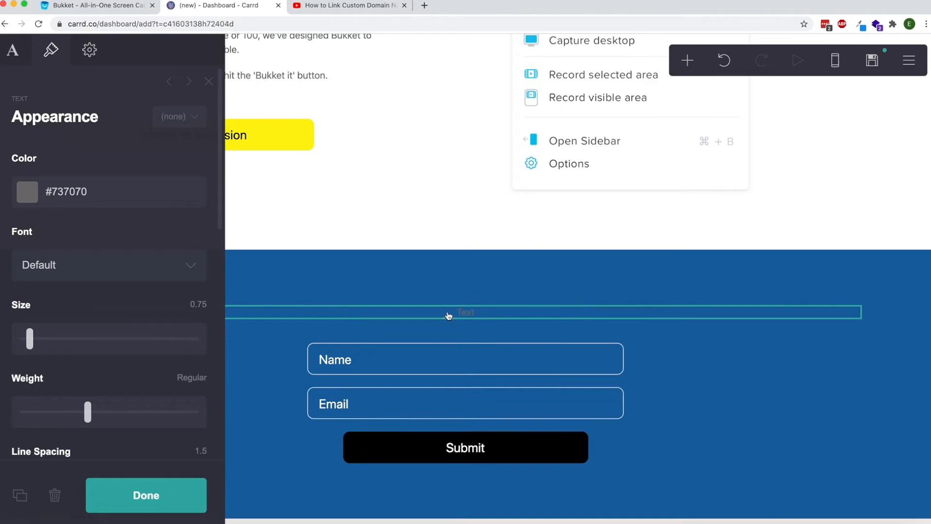
# Replace the new text element's placeholder with 'Bukket's going cloud'.
pyautogui.click(11, 58)
pyautogui.doubleClick(87, 141)
pyautogui.write("Bukket's going cloud")
pyautogui.press('Return')
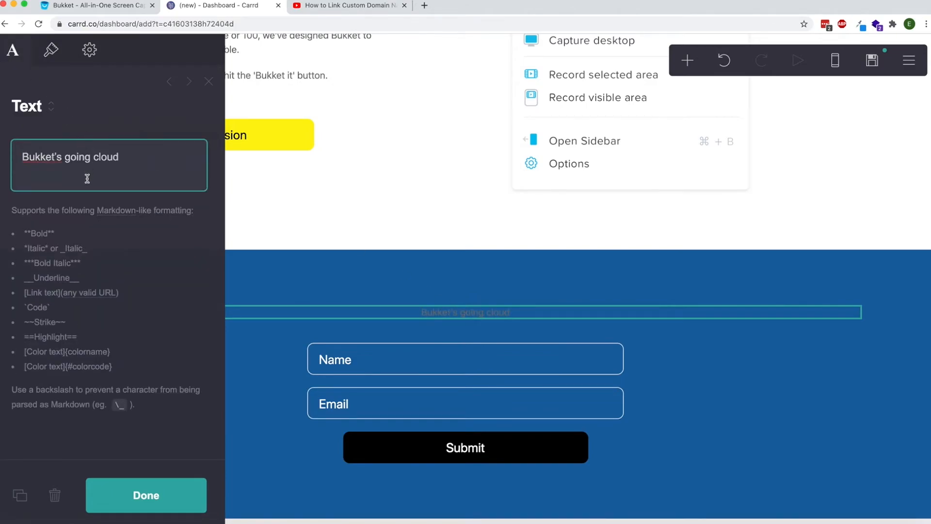
pyautogui.press('BackSpace')
# Format the 'Bukket's going cloud' heading in white #FFFFFF with a size of 1.375.
pyautogui.click(51, 49)
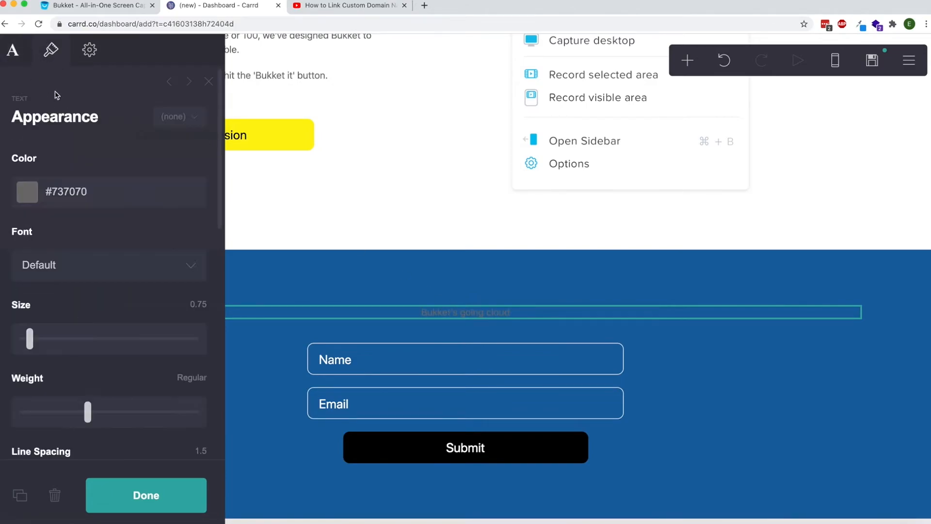
pyautogui.click(59, 193)
pyautogui.write('#FFFFFF')
pyautogui.click(12, 49)
pyautogui.click(51, 49)
pyautogui.scroll(-2, 76, 200)
pyautogui.moveTo(38, 297); pyautogui.dragTo(45, 297)
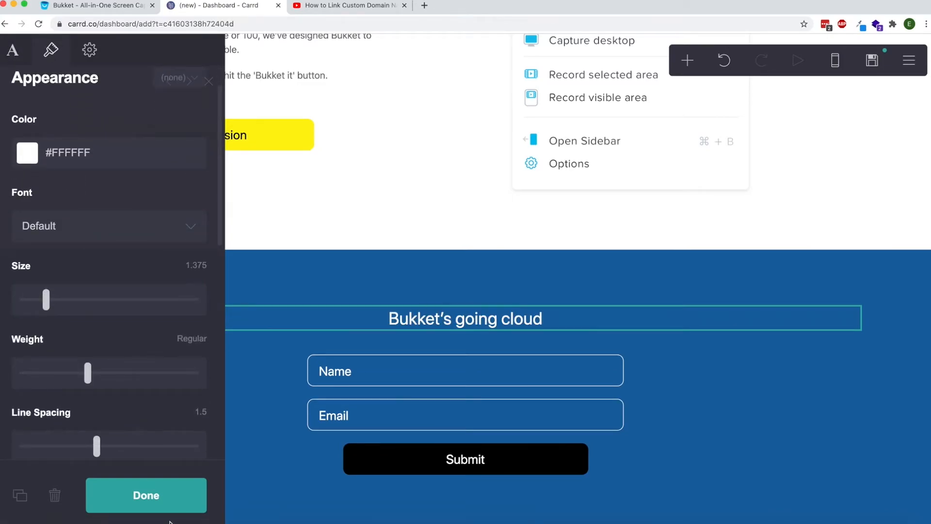
# Close the heading's settings and copy the 'Yes, soon you will be able to save all your assets to the cloud' line from the original Bukket page.
pyautogui.click(164, 493)
pyautogui.click(123, 13)
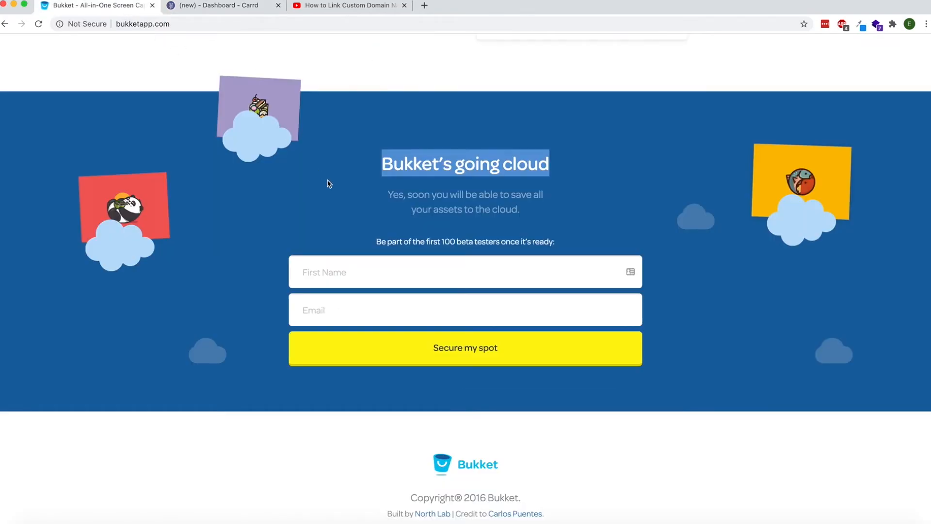
pyautogui.moveTo(391, 191); pyautogui.dragTo(509, 205)
pyautogui.press('super+c')
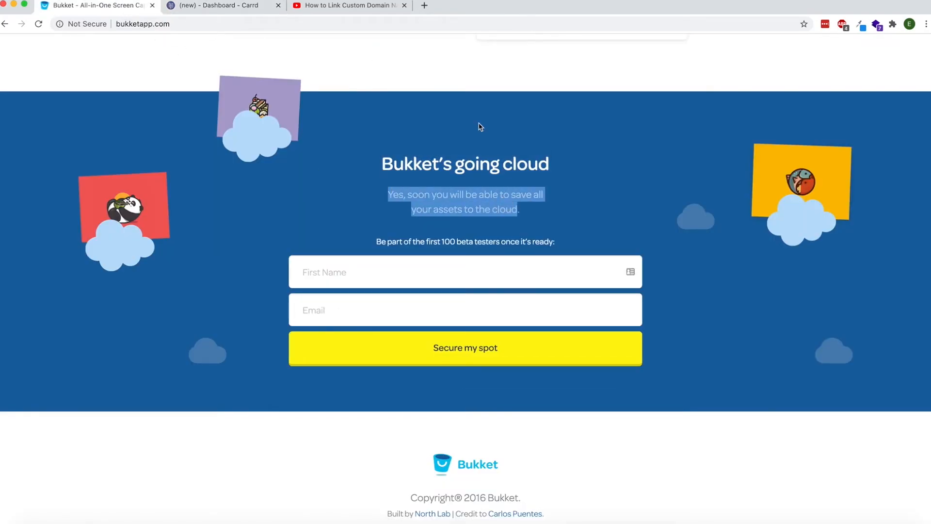
# Switch back to Carrd and set the 'Bukket's going cloud' heading's size to 1.5.
pyautogui.click(255, 13)
pyautogui.click(433, 319)
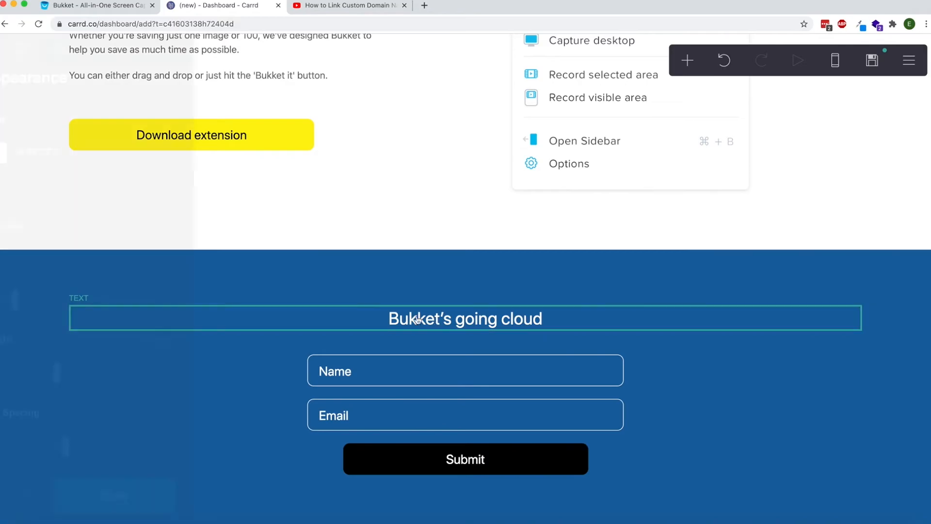
pyautogui.moveTo(43, 298); pyautogui.dragTo(49, 300)
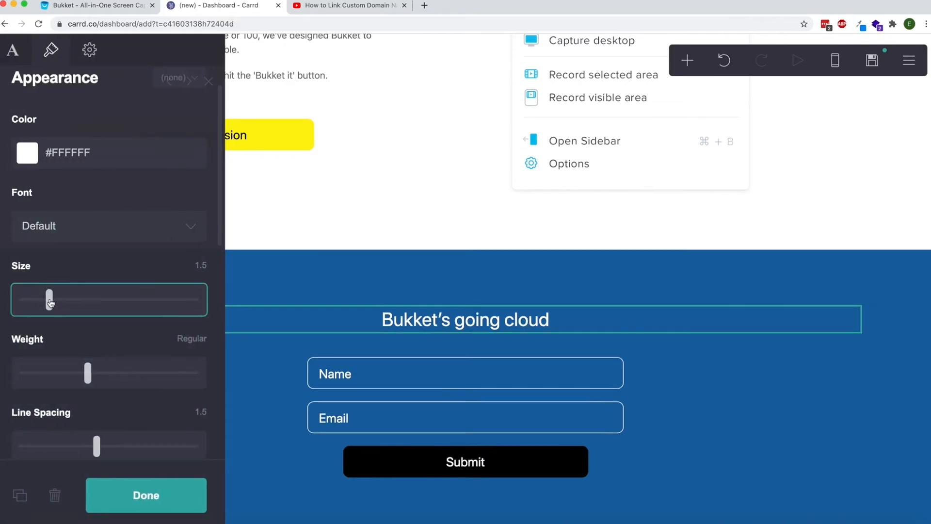
pyautogui.click(155, 503)
# Add a text element between the heading and the form reading 'Yes, soon you will be able to save all your assets to the cloud'.
pyautogui.click(687, 61)
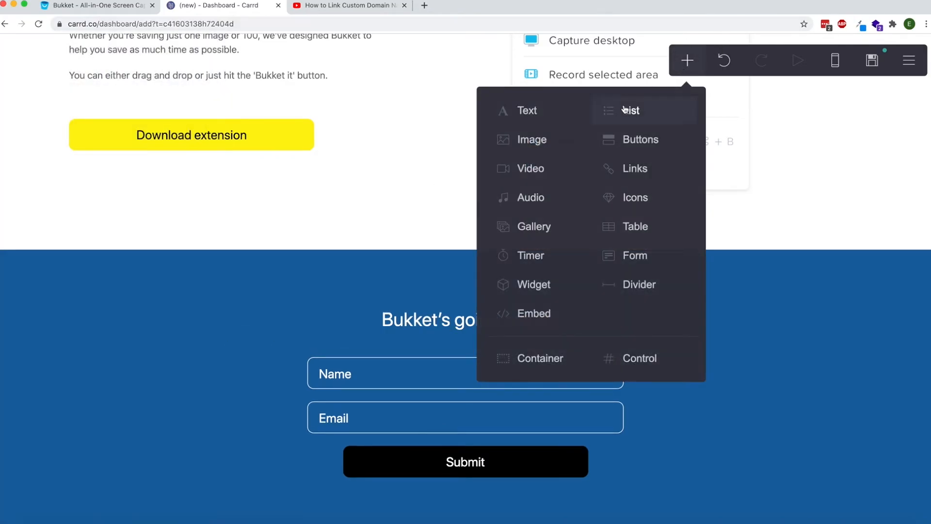
pyautogui.click(552, 112)
pyautogui.moveTo(449, 495); pyautogui.dragTo(439, 323)
pyautogui.click(13, 49)
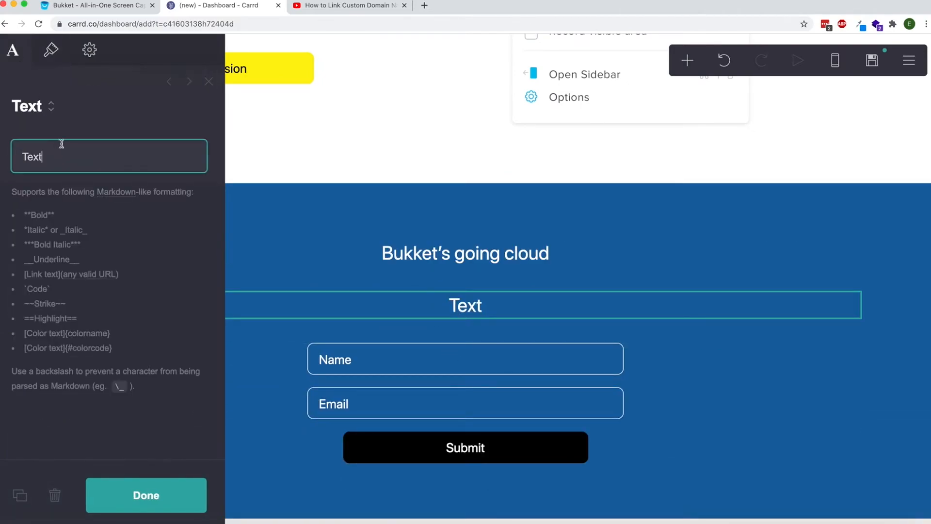
pyautogui.press('super+v')
# Set the new 'Yes, soon you will be able to save…' text's size to 0.875.
pyautogui.click(51, 52)
pyautogui.moveTo(53, 346); pyautogui.dragTo(37, 346)
pyautogui.click(252, 173)
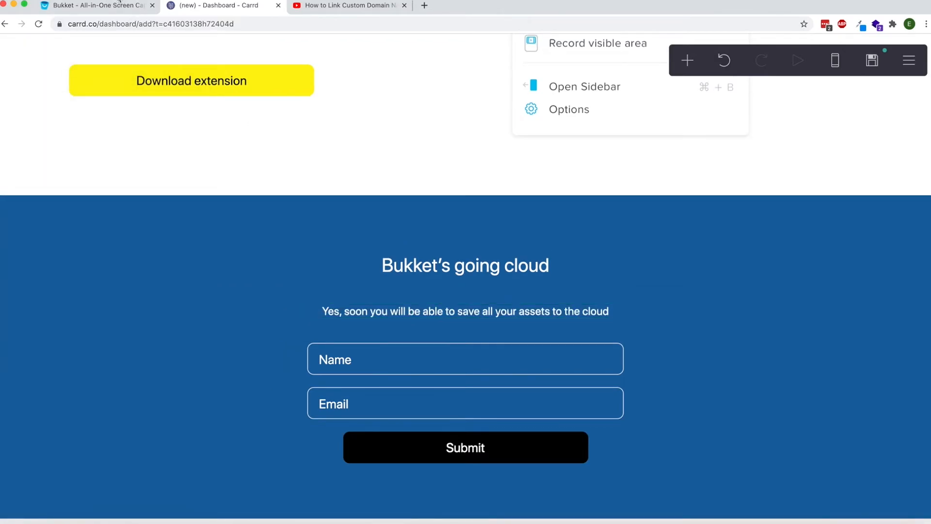
# Copy the beta testers line from the original Bukket page and duplicate the 'Yes, soon you will be able to save…' text in Carrd.
pyautogui.click(120, 5)
pyautogui.tripleClick(395, 238)
pyautogui.hotkey('ctrl', 'c')
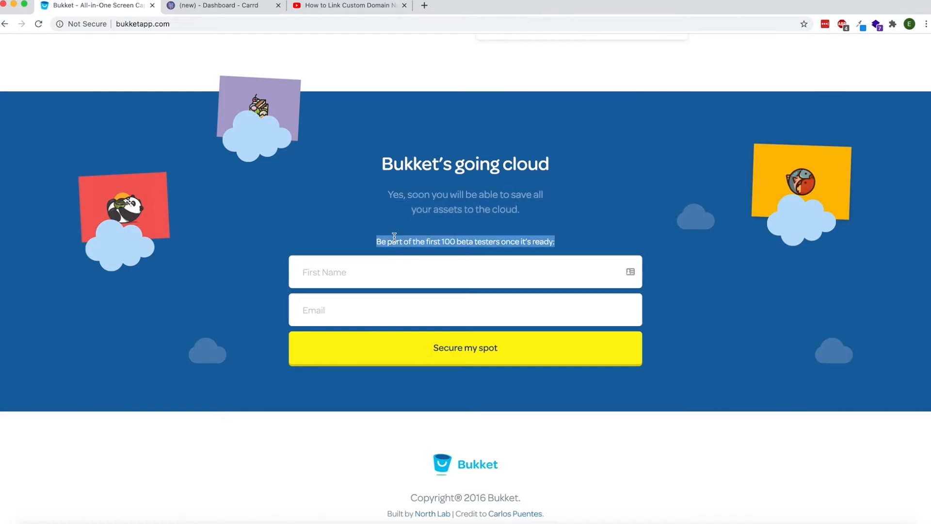
pyautogui.click(216, 6)
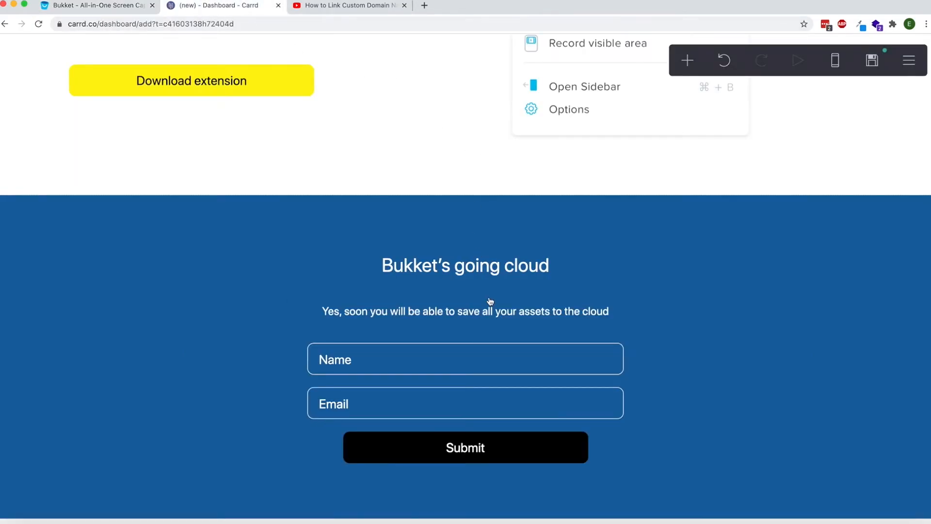
pyautogui.click(482, 316)
pyautogui.click(28, 494)
# Replace the duplicated text with 'Be part of the first 100 beta testers once it's ready:'.
pyautogui.click(13, 50)
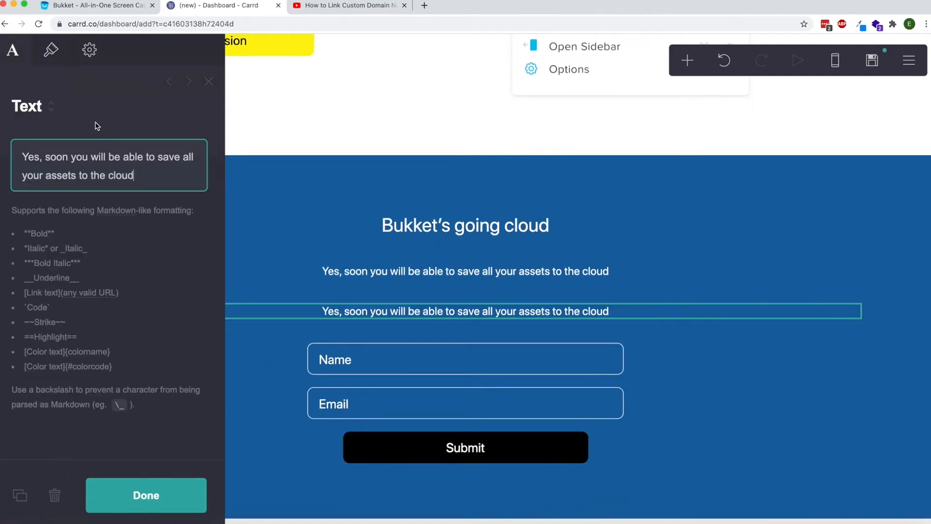
pyautogui.hotkey('ctrl', 'a')
pyautogui.hotkey('ctrl', 'v')
pyautogui.press('BackSpace')
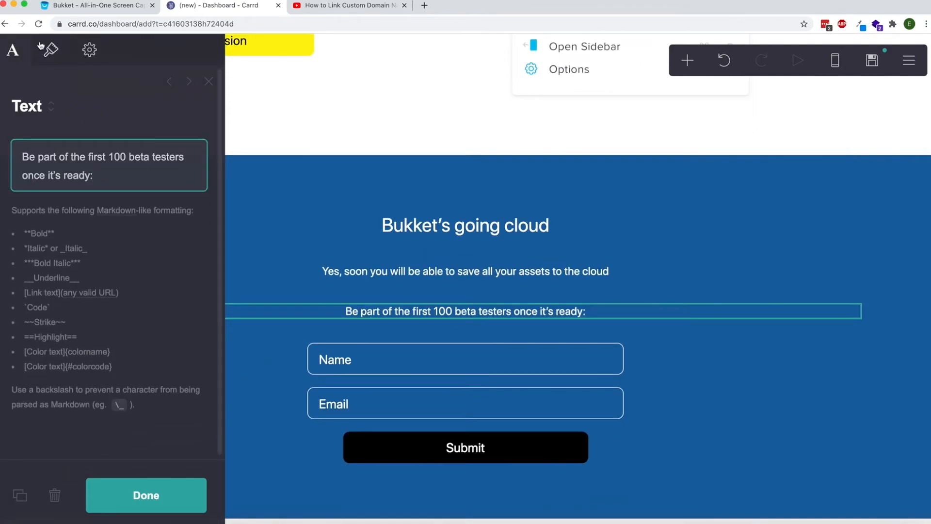
# Set the beta testers line's size to 0.625 and compare it with the original Bukket page.
pyautogui.click(51, 49)
pyautogui.moveTo(33, 338); pyautogui.dragTo(26, 338)
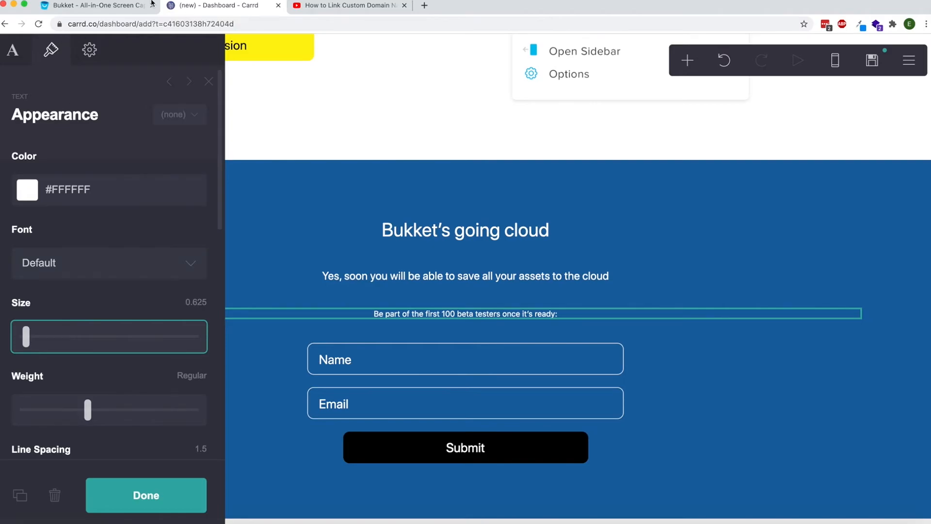
pyautogui.click(116, 5)
pyautogui.click(204, 6)
pyautogui.click(338, 245)
pyautogui.click(403, 258)
# Reduce the margins of the 'Yes, soon you will be able to save…' text to near the minimum.
pyautogui.click(412, 282)
pyautogui.scroll(-7, 77, 252)
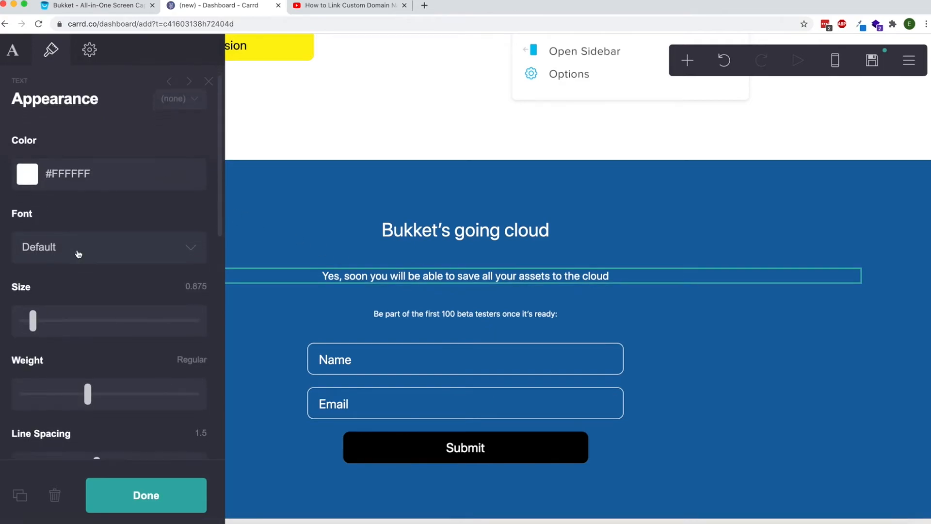
pyautogui.scroll(-2, 77, 253)
pyautogui.moveTo(79, 220); pyautogui.dragTo(7, 223)
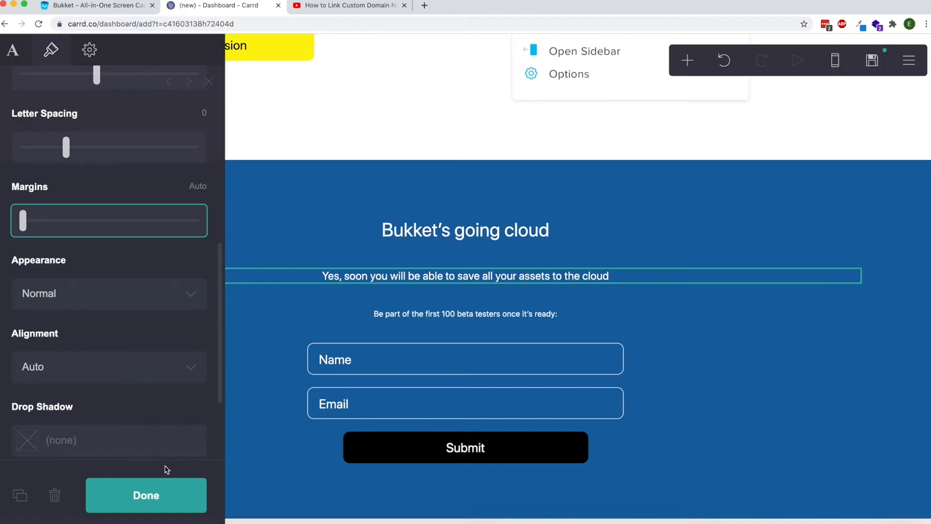
pyautogui.moveTo(22, 221); pyautogui.dragTo(26, 220)
pyautogui.click(145, 502)
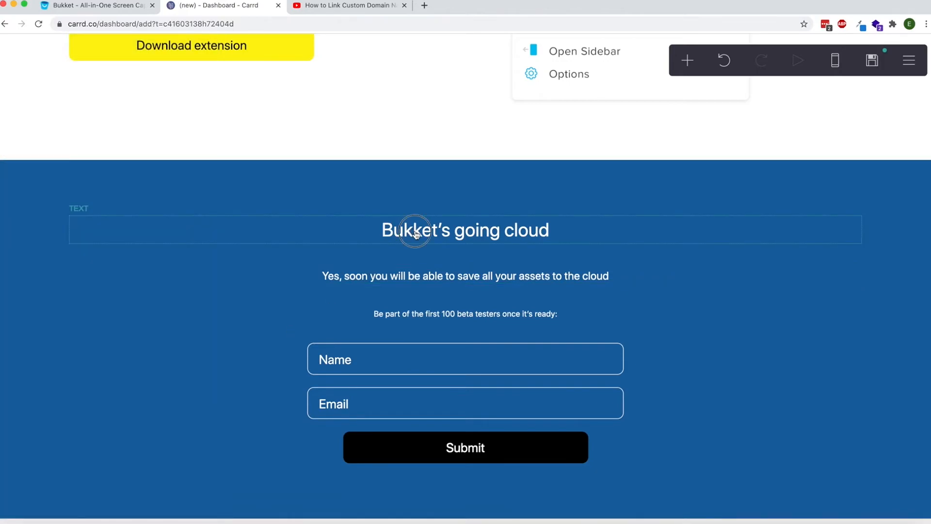
# Set the margins of the 'Bukket's going cloud' heading to 0.5 and those of the beta testers line to 0.875.
pyautogui.click(416, 233)
pyautogui.moveTo(78, 219); pyautogui.dragTo(41, 224)
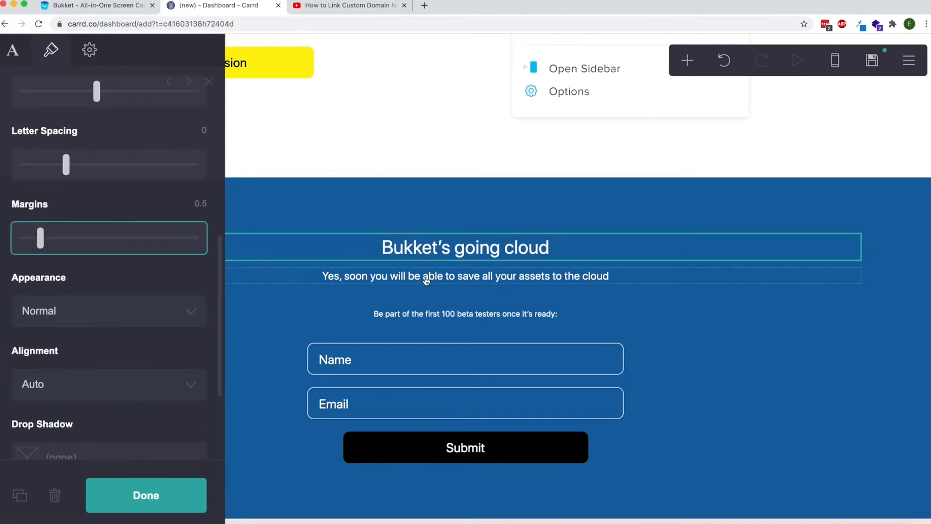
pyautogui.click(438, 315)
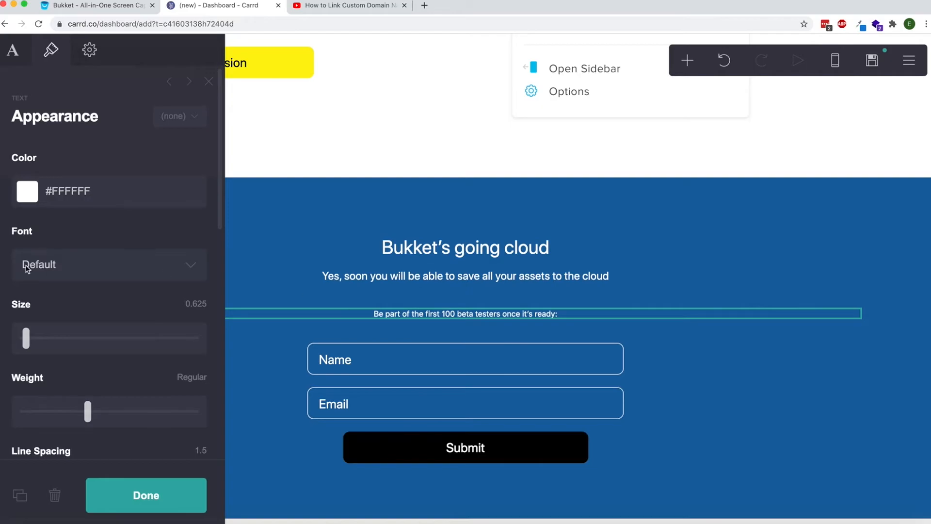
pyautogui.scroll(-6, 27, 270)
pyautogui.moveTo(73, 337); pyautogui.dragTo(44, 338)
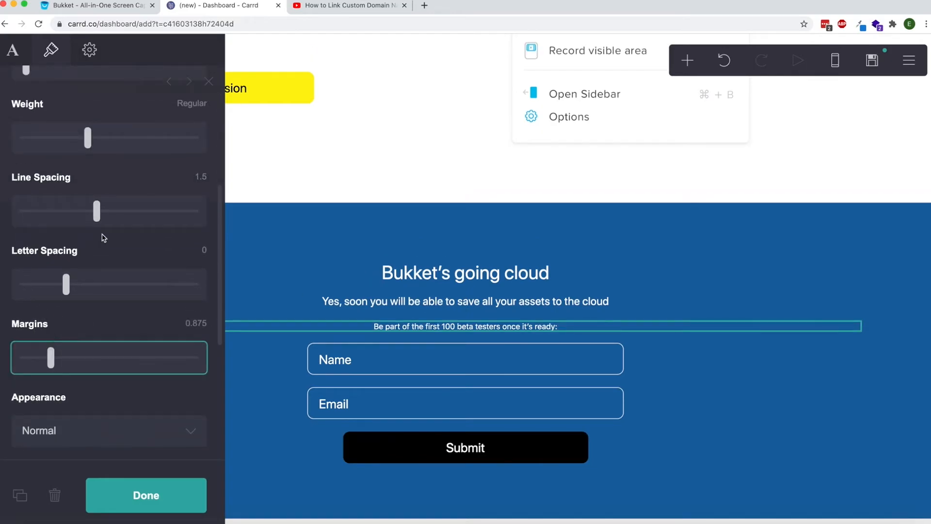
pyautogui.click(167, 498)
# Compare the signup section with the original Bukket page and set the Carrd form's field input style to Solid.
pyautogui.click(130, 6)
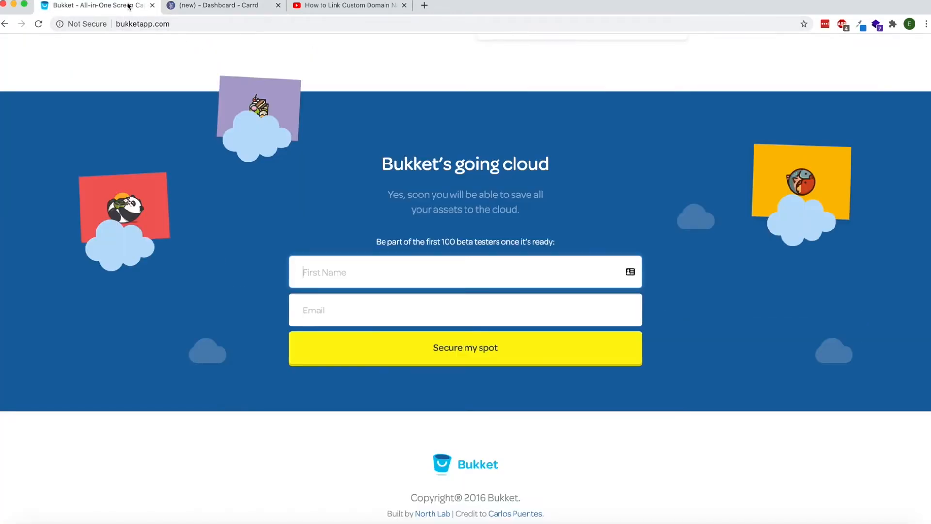
pyautogui.click(206, 5)
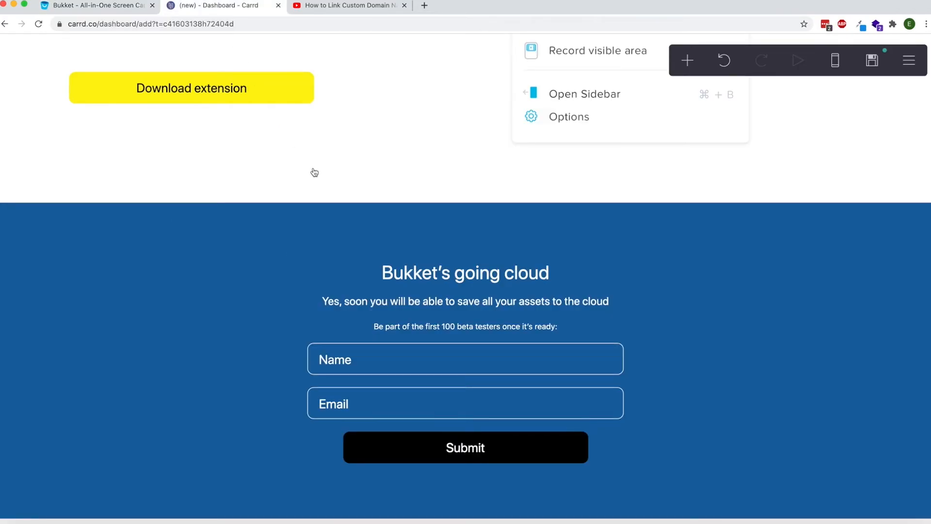
pyautogui.click(116, 7)
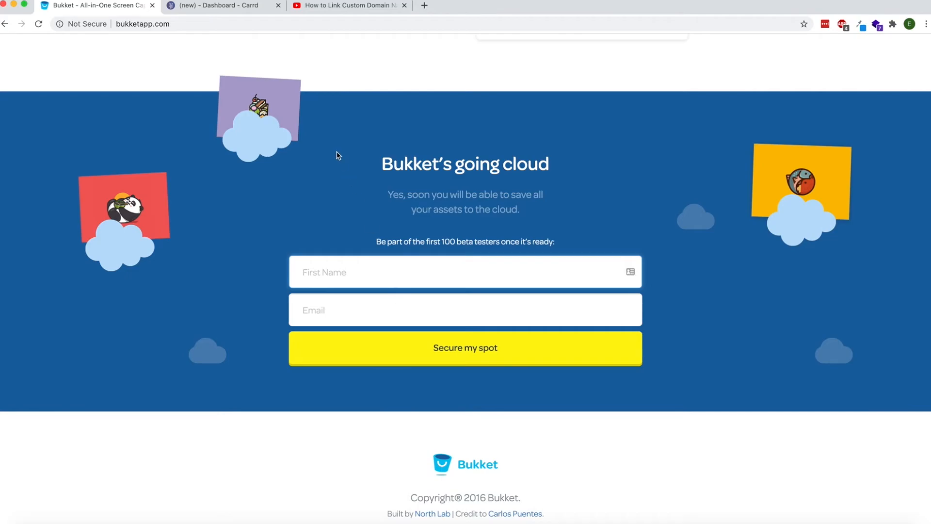
pyautogui.click(213, 5)
pyautogui.click(275, 384)
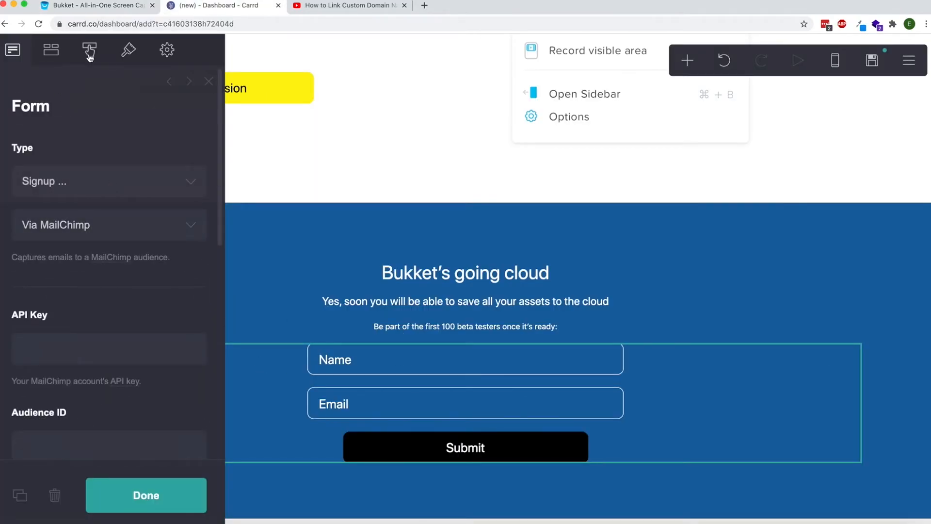
pyautogui.click(122, 54)
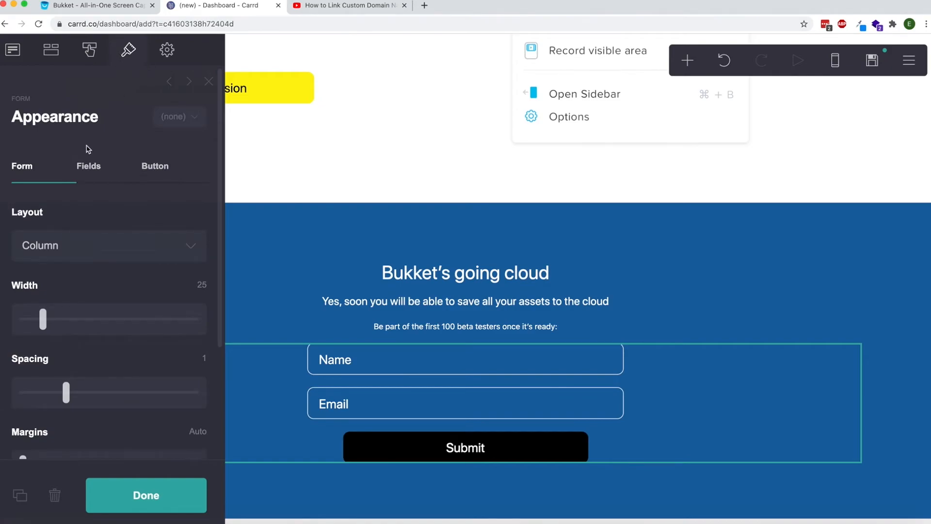
pyautogui.click(91, 179)
pyautogui.scroll(-2, 81, 241)
pyautogui.click(69, 235)
pyautogui.click(72, 240)
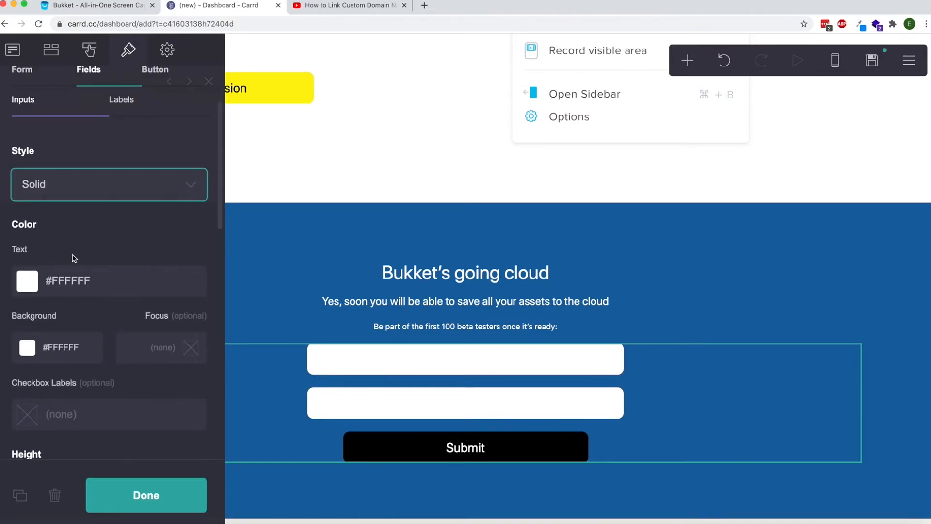
# Set the form fields' text color to light gray #BDBDBD, checking the original page's placeholder color.
pyautogui.click(68, 272)
pyautogui.click(197, 456)
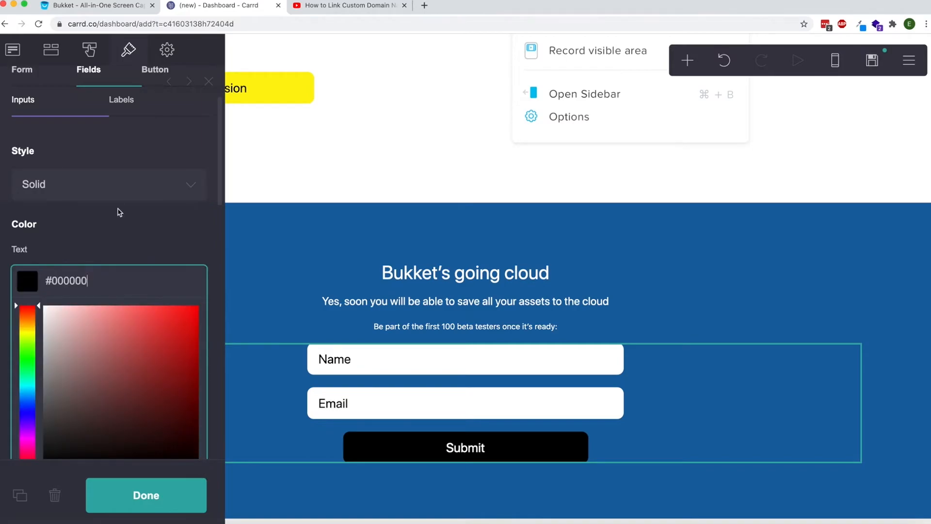
pyautogui.click(104, 8)
pyautogui.click(170, 6)
pyautogui.write('#BDBDBD')
pyautogui.click(141, 503)
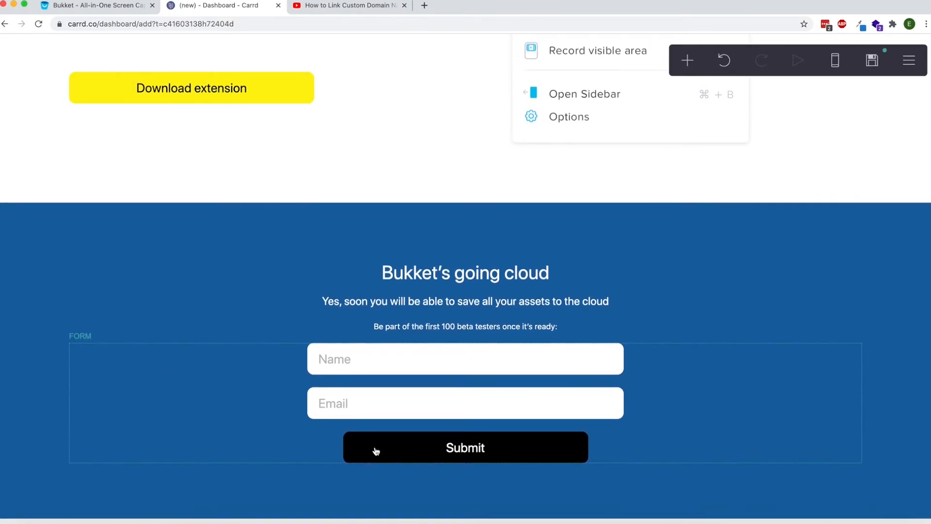
# Copy the background color #FEF30E from the 'Download extension' button.
pyautogui.click(108, 87)
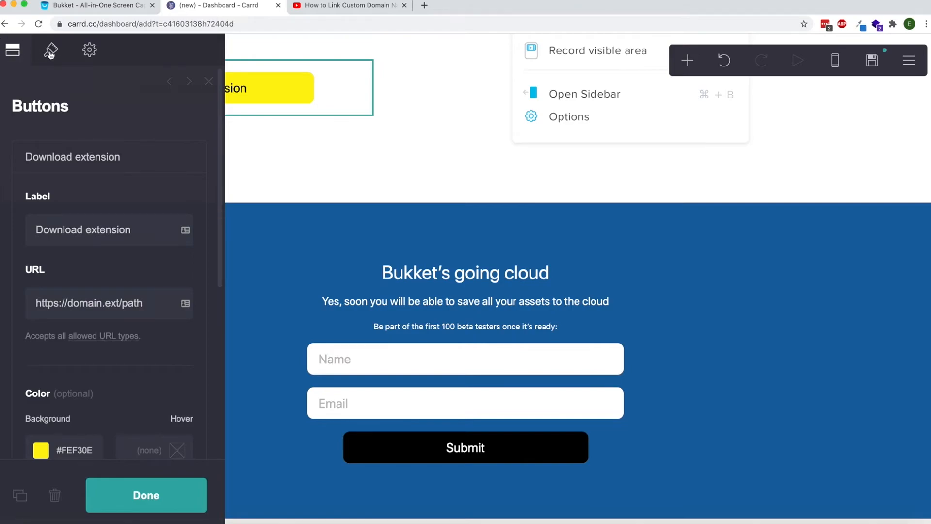
pyautogui.scroll(-2, 21, 316)
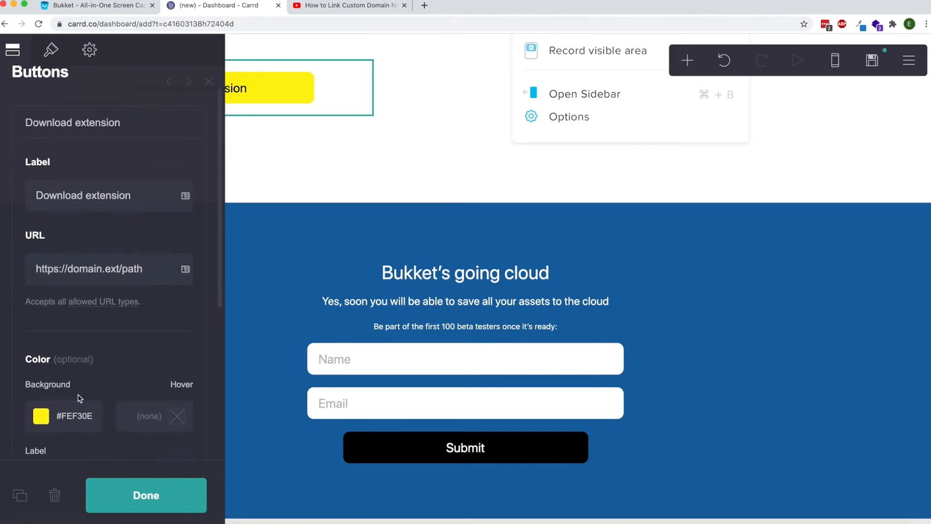
pyautogui.click(78, 408)
pyautogui.press('super+a')
pyautogui.press('super+c')
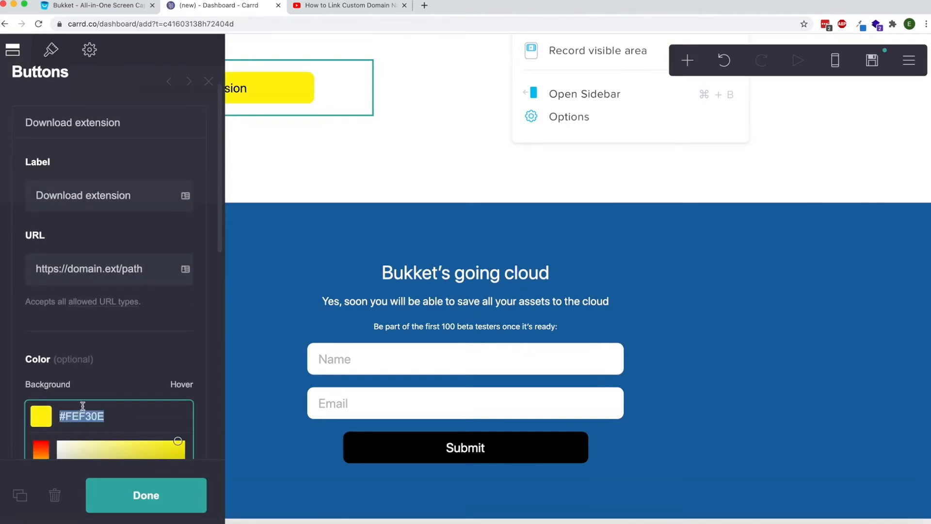
# Apply the copied yellow #FEF30E as the background color of the signup form's Submit button.
pyautogui.click(273, 411)
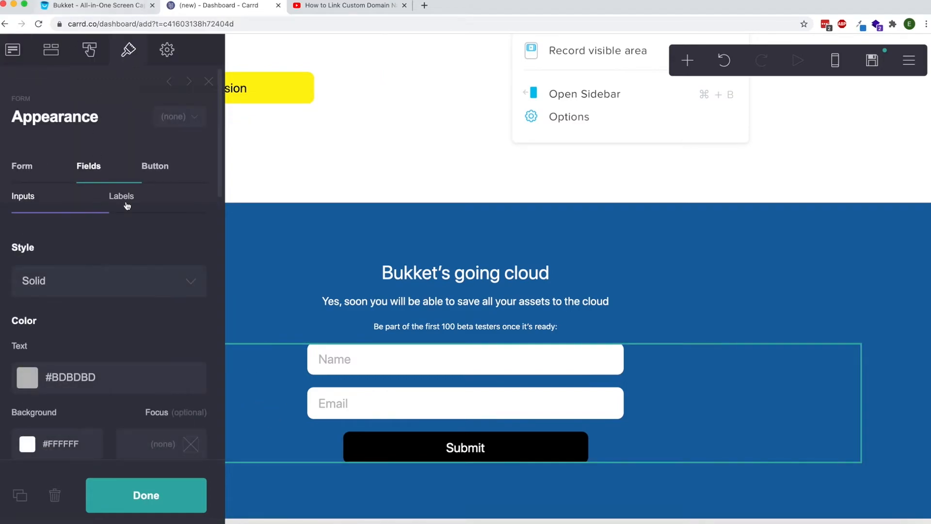
pyautogui.click(161, 171)
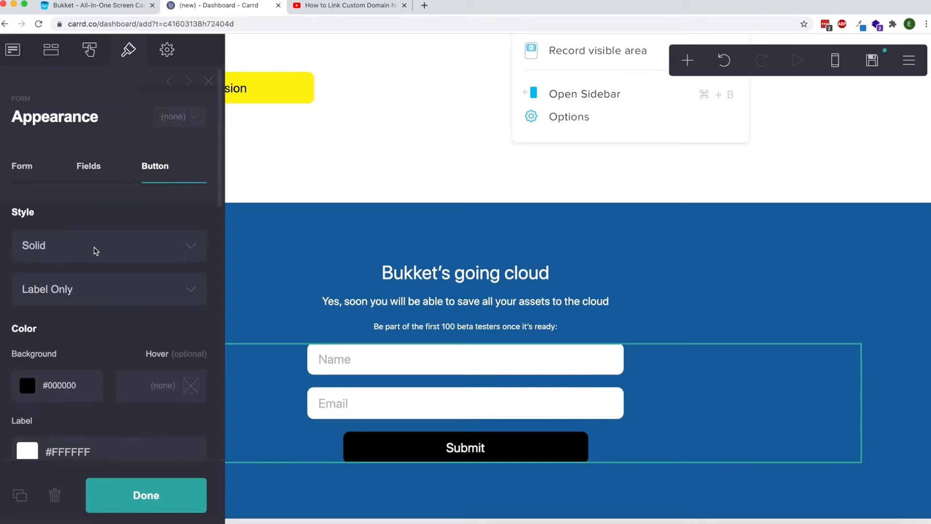
pyautogui.scroll(-2, 44, 243)
pyautogui.click(56, 325)
pyautogui.press('super+v')
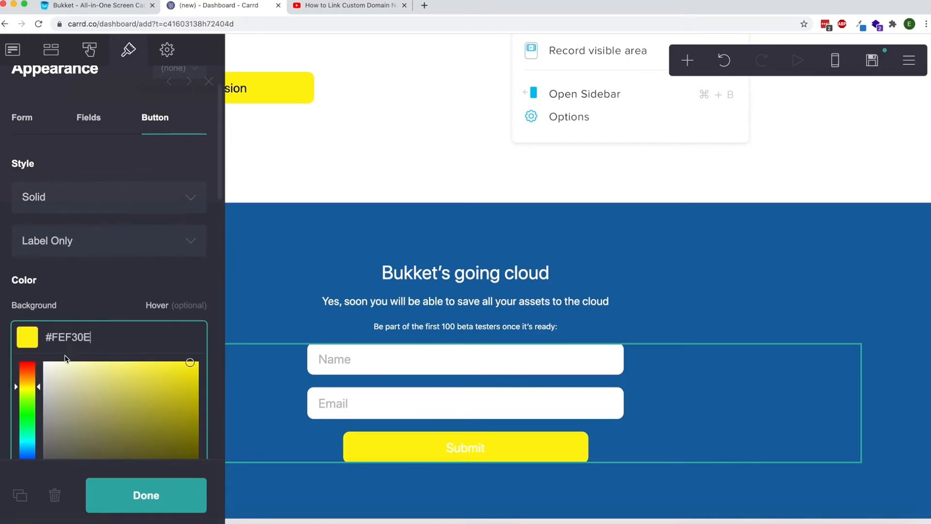
# Set the Submit button's label color to #000000 and return to the original Bukket page for comparison.
pyautogui.scroll(-2, 49, 323)
pyautogui.click(49, 246)
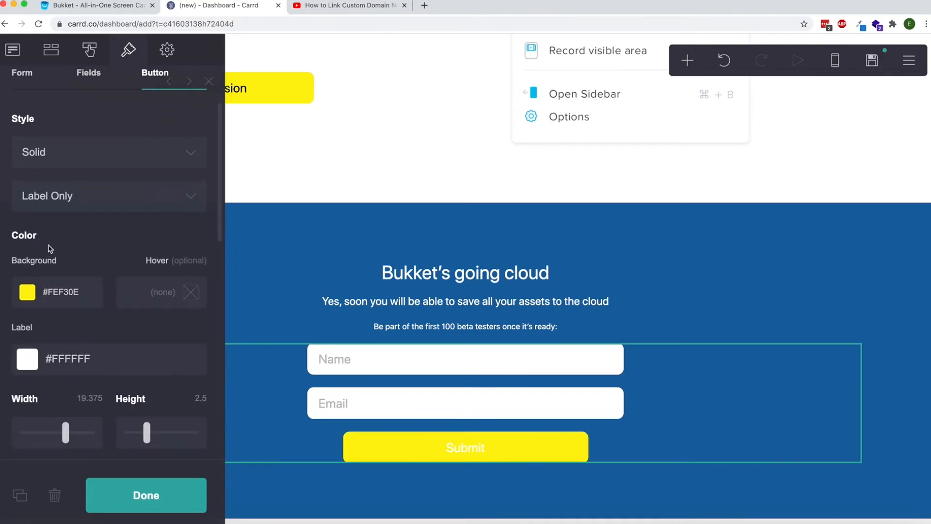
pyautogui.click(54, 349)
pyautogui.write('#000000')
pyautogui.scroll(-4, 54, 349)
pyautogui.click(160, 495)
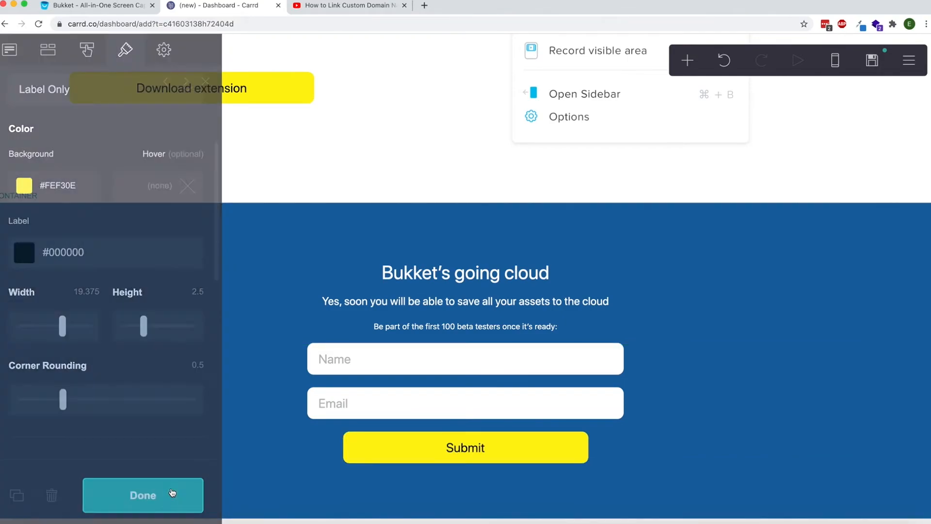
pyautogui.click(131, 8)
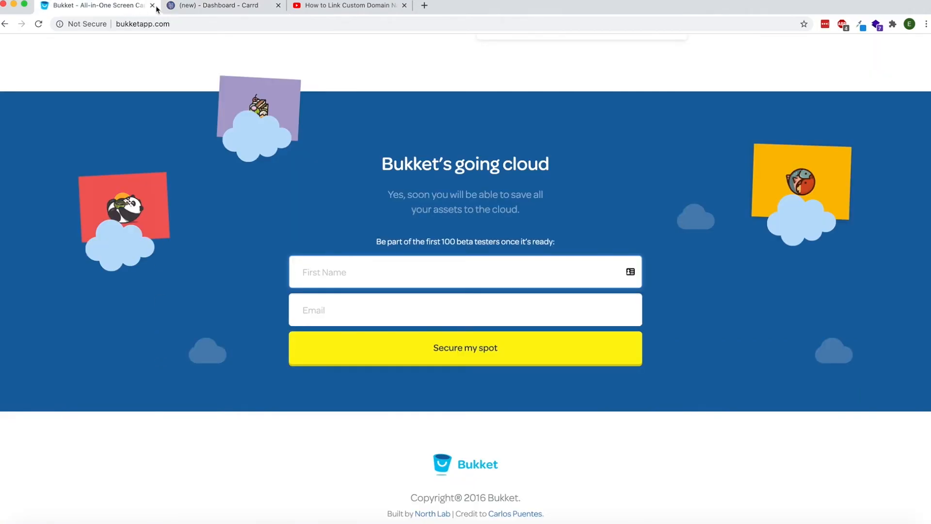
# Compare with the original Bukket page and widen the Submit button to 30 so it matches the form fields.
pyautogui.click(202, 14)
pyautogui.click(130, 8)
pyautogui.click(211, 6)
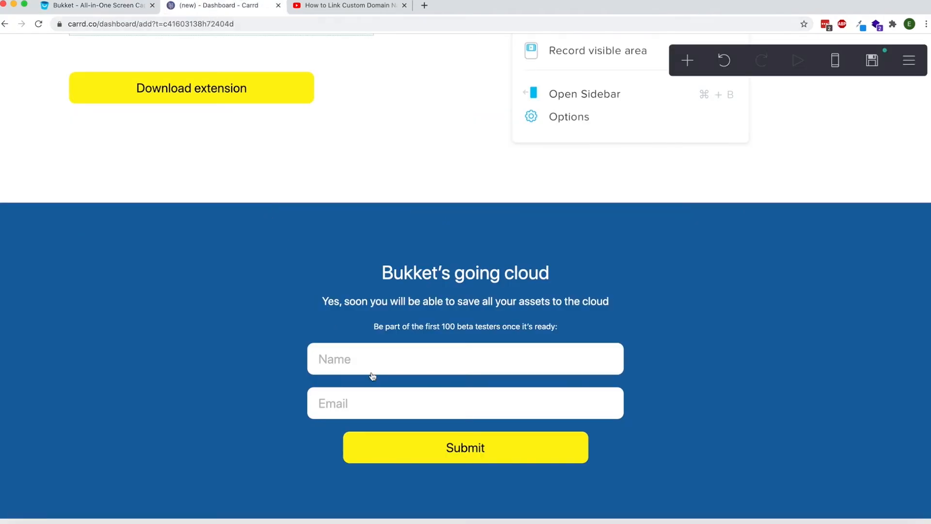
pyautogui.click(398, 464)
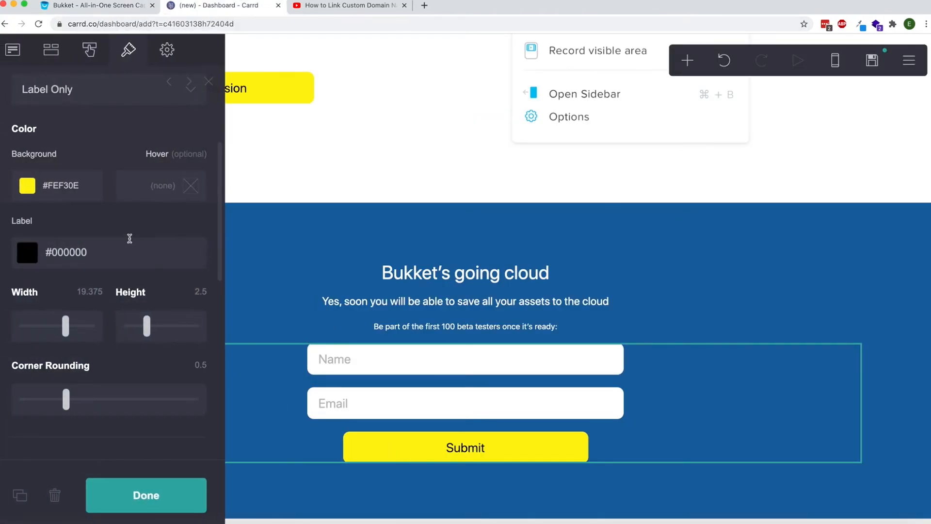
pyautogui.moveTo(70, 318); pyautogui.dragTo(92, 327)
pyautogui.click(192, 488)
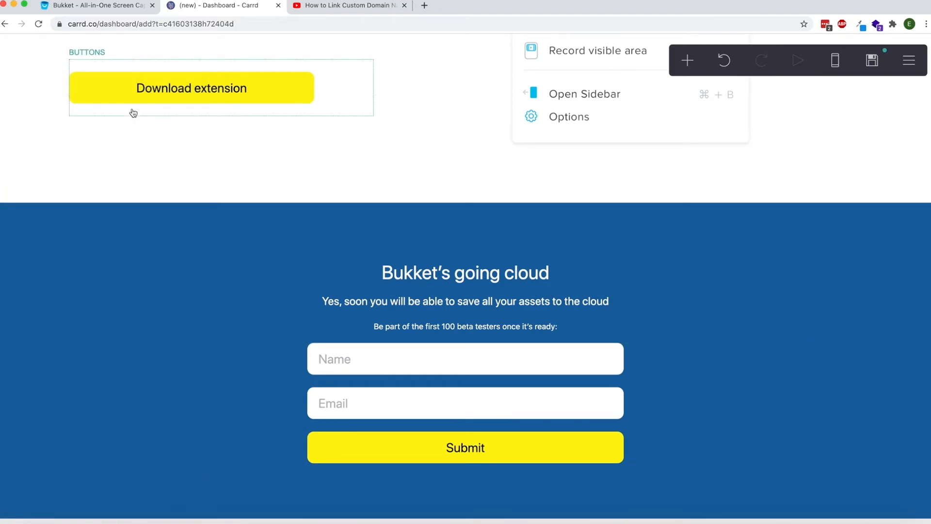
# Change the signup form button's label to "Secure my spot", checking the original page's wording.
pyautogui.click(108, 6)
pyautogui.click(184, 5)
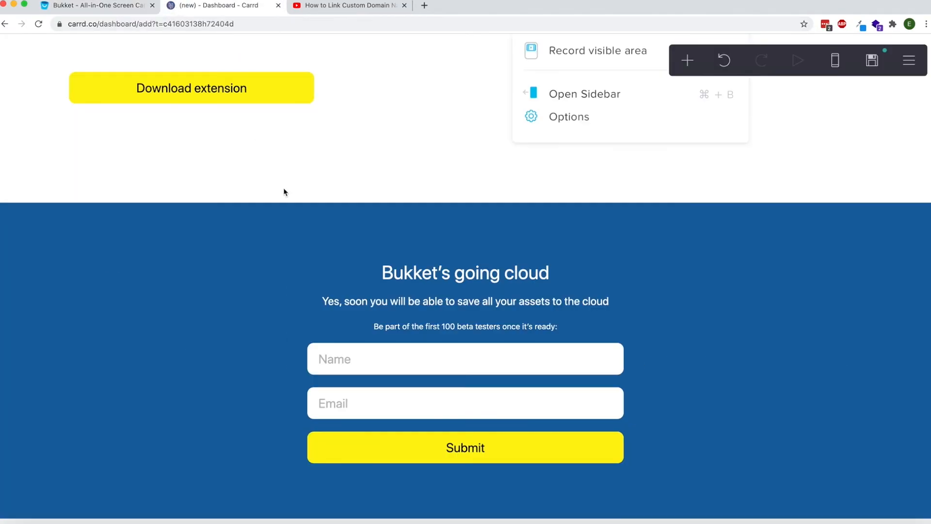
pyautogui.click(439, 453)
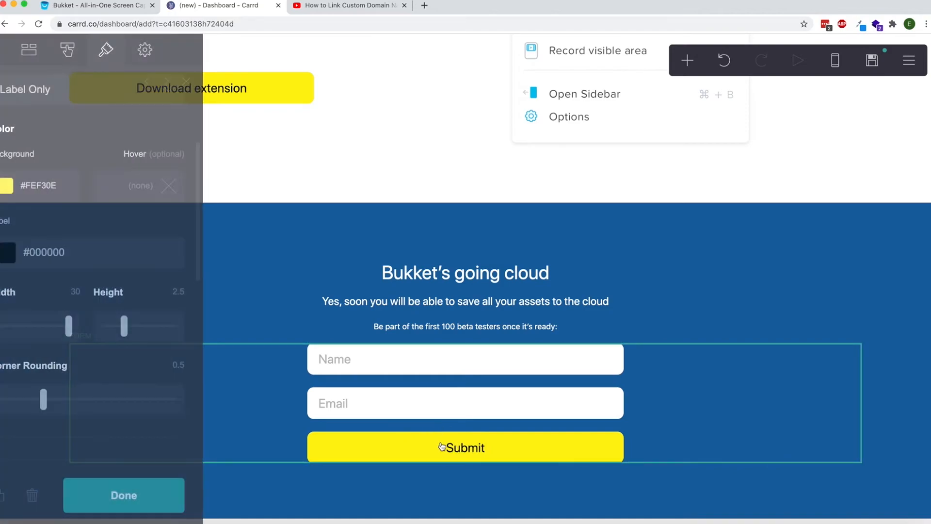
pyautogui.scroll(4, 33, 175)
pyautogui.click(12, 50)
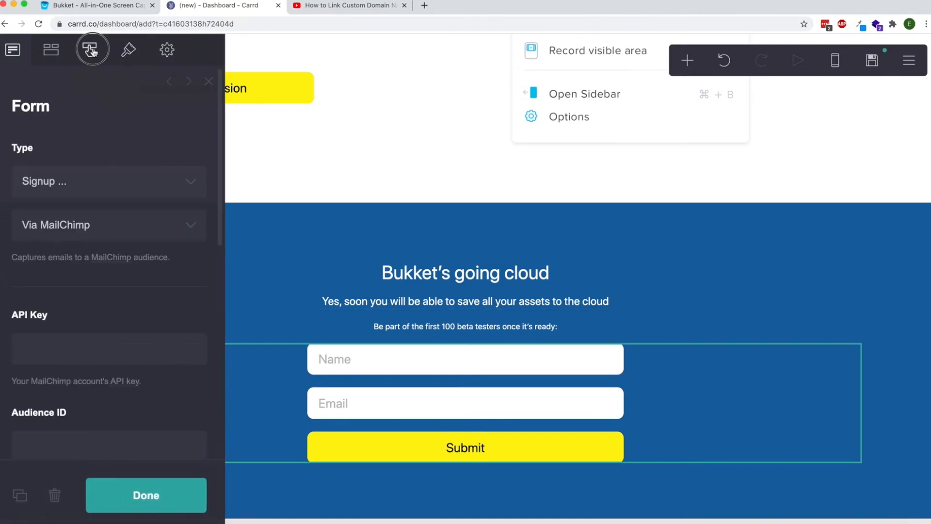
pyautogui.click(92, 52)
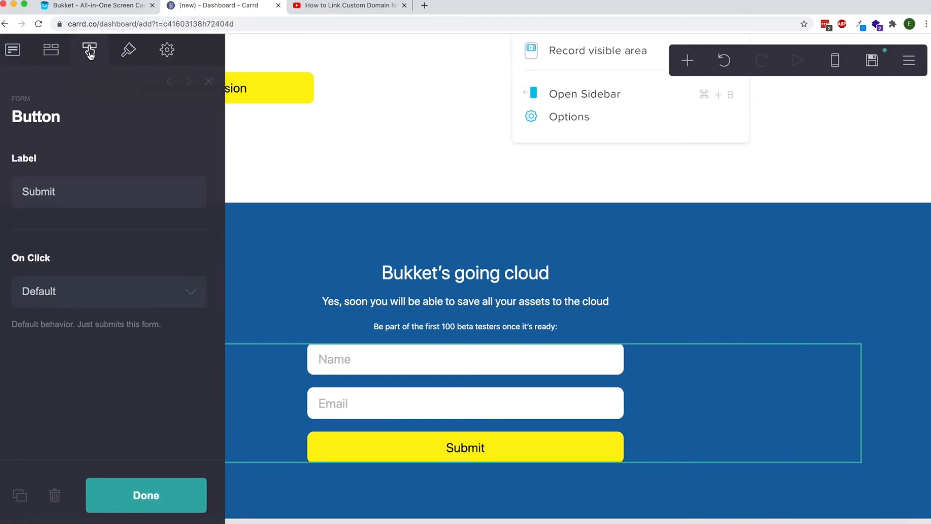
pyautogui.click(70, 194)
pyautogui.doubleClick(71, 194)
pyautogui.press('super+v')
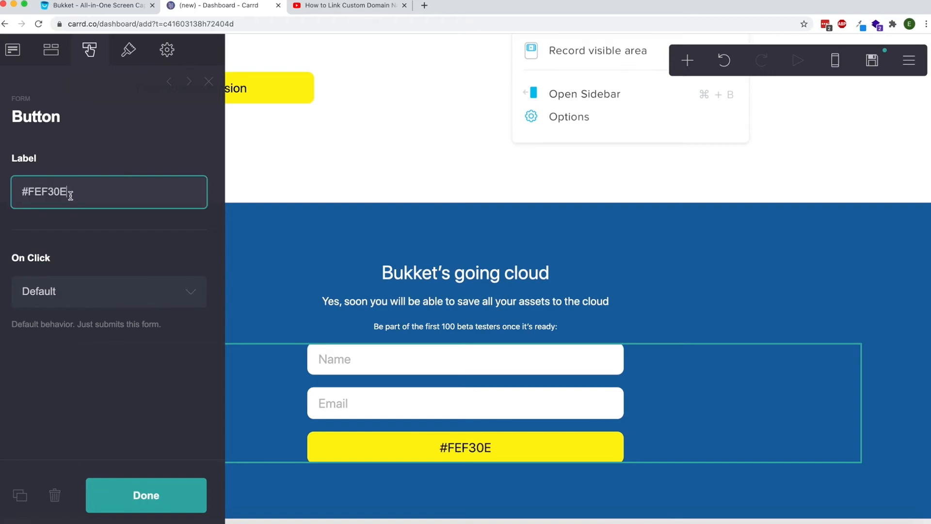
pyautogui.doubleClick(70, 194)
pyautogui.write('Secure my spot')
pyautogui.click(134, 501)
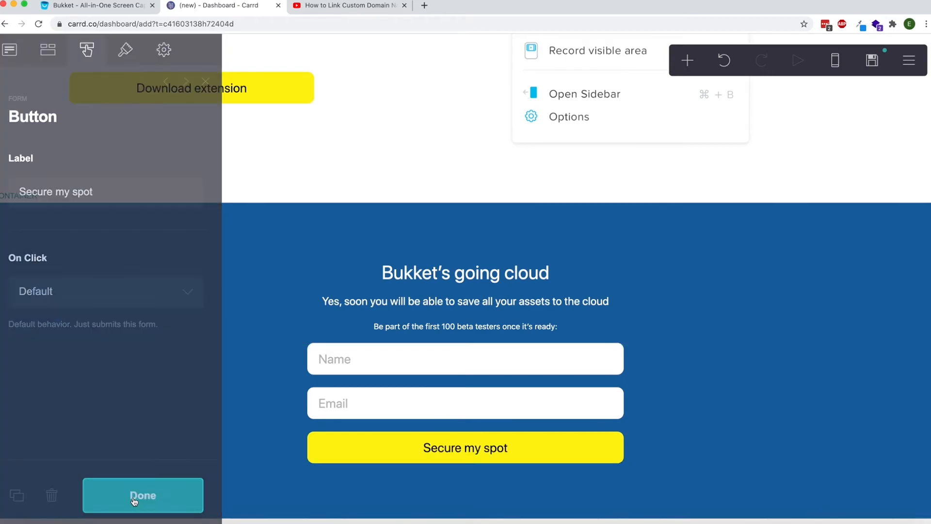
# Check the original page's footer and add a container below the Carrd signup section with a #FFFFFF background color.
pyautogui.click(104, 6)
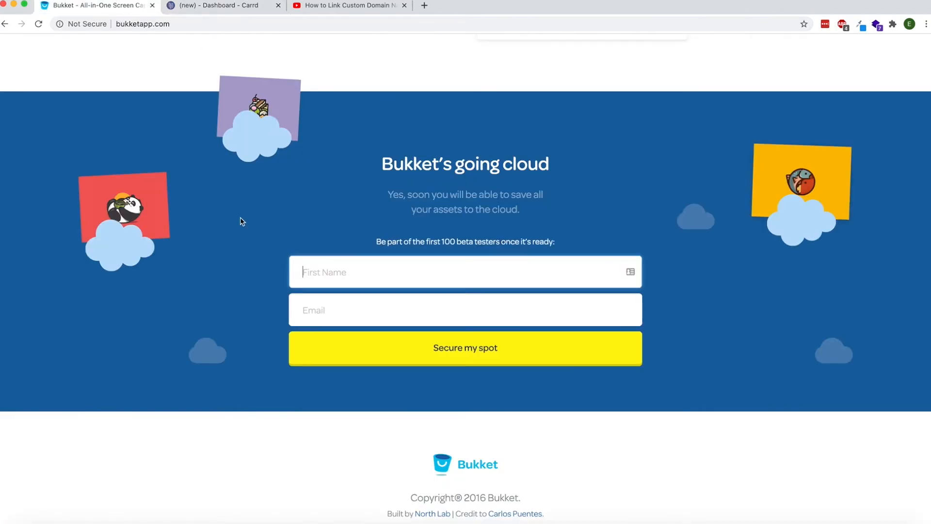
pyautogui.scroll(-2, 240, 228)
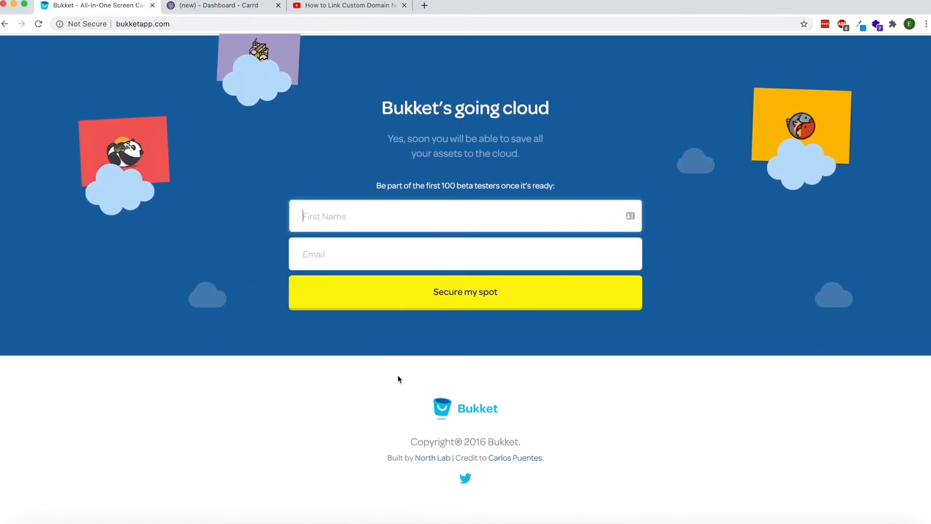
pyautogui.scroll(11, 375, 329)
pyautogui.scroll(-11, 377, 330)
pyautogui.tripleClick(467, 457)
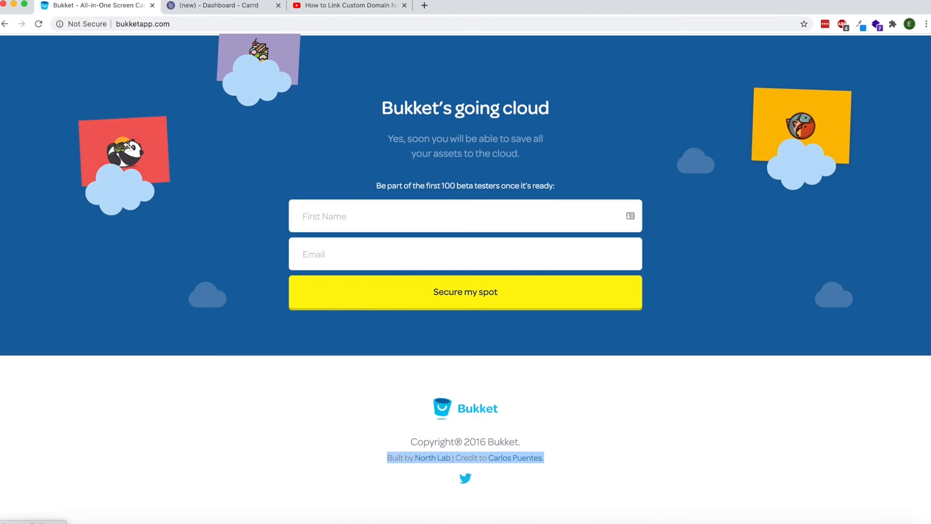
pyautogui.click(184, 10)
pyautogui.click(688, 60)
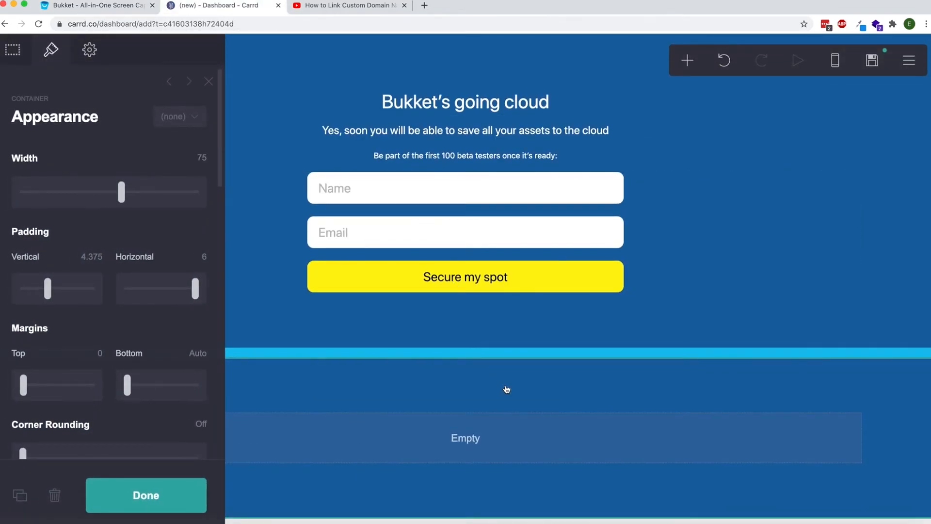
pyautogui.scroll(-12, 52, 174)
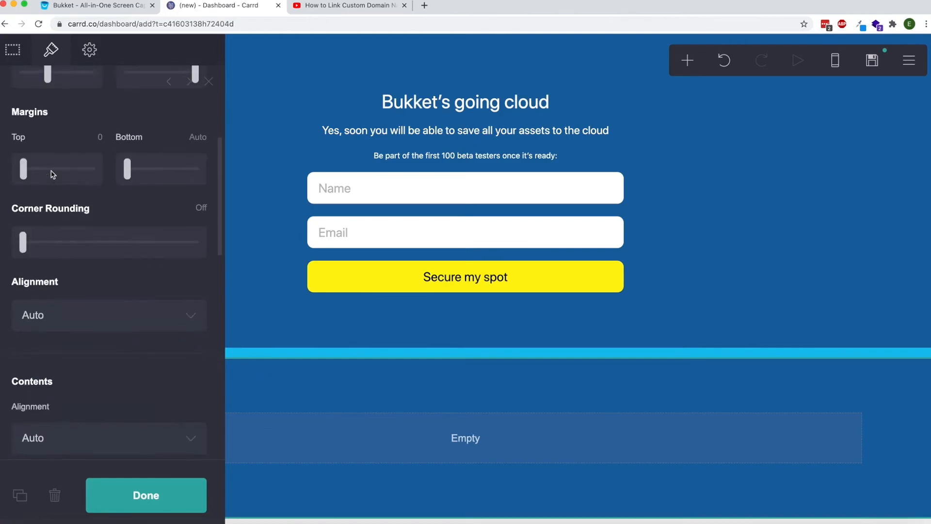
pyautogui.click(50, 268)
pyautogui.moveTo(50, 288); pyautogui.dragTo(28, 228)
pyautogui.click(97, 188)
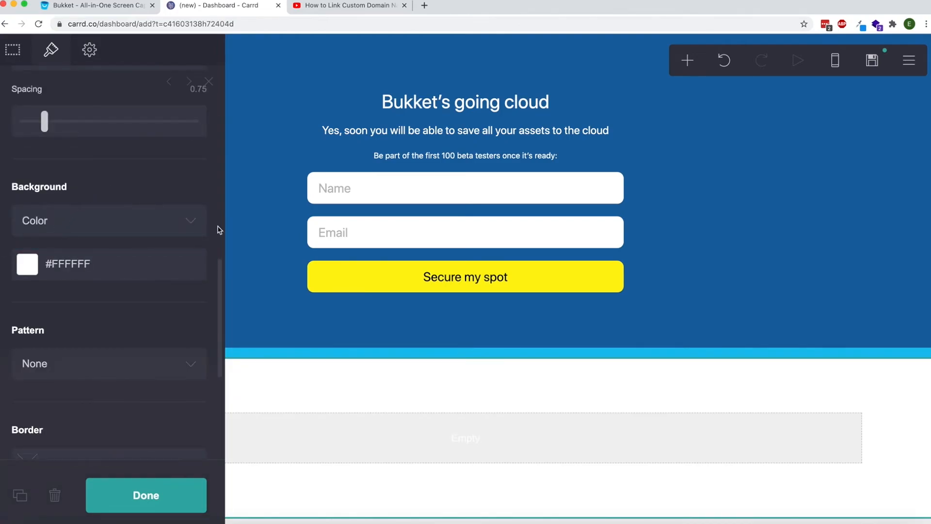
# Add a text element reading "Bucket" inside the new white footer container.
pyautogui.click(687, 60)
pyautogui.click(543, 110)
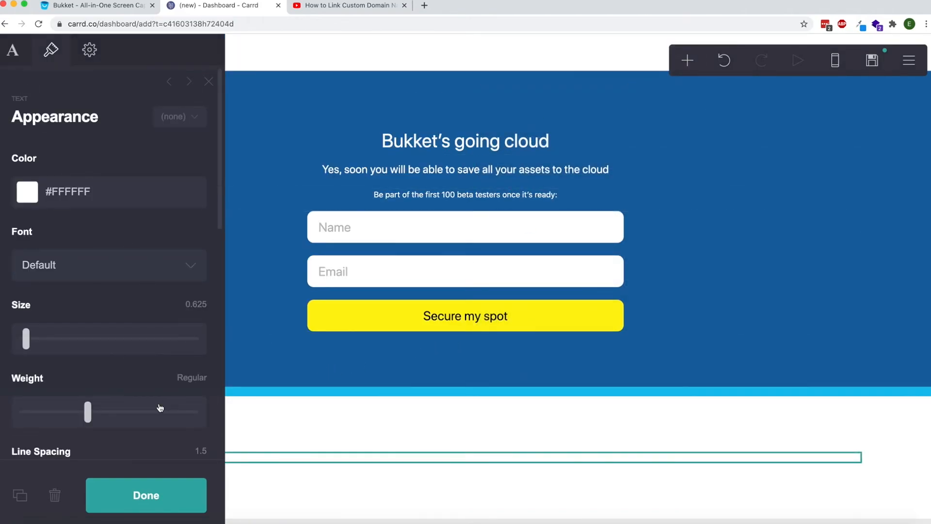
pyautogui.click(139, 494)
pyautogui.click(196, 458)
pyautogui.click(76, 8)
pyautogui.click(204, 6)
pyautogui.click(13, 50)
pyautogui.click(75, 143)
pyautogui.write('Bucket')
pyautogui.click(146, 495)
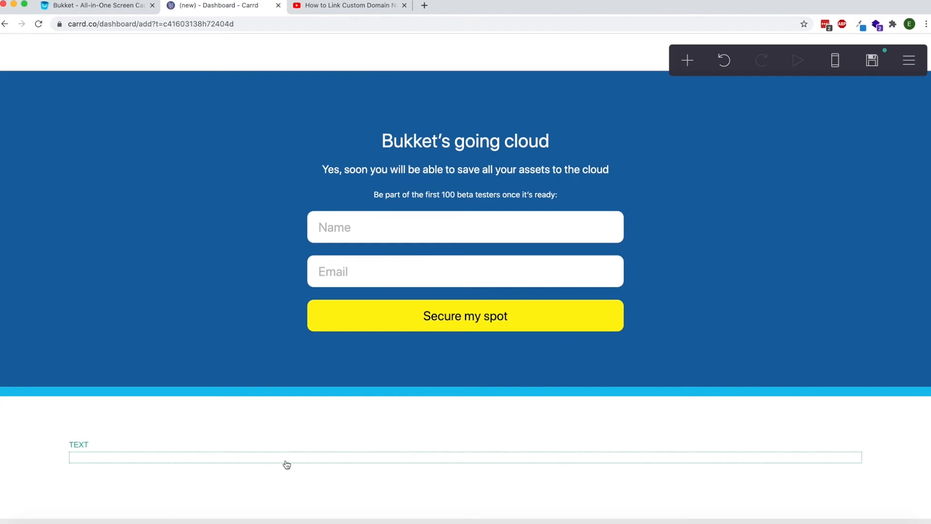
# Set the footer's "Bucket" text to color #000000 and size 1.5.
pyautogui.click(287, 460)
pyautogui.click(51, 49)
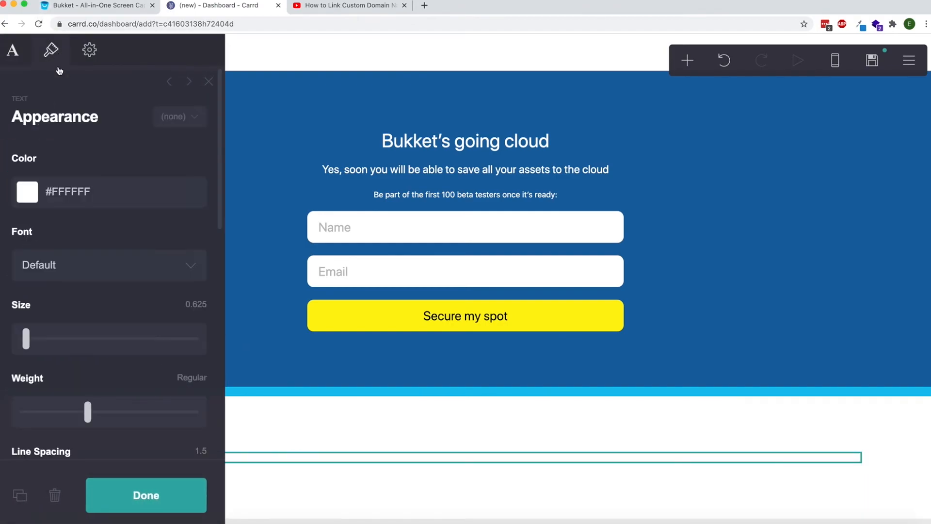
pyautogui.click(71, 193)
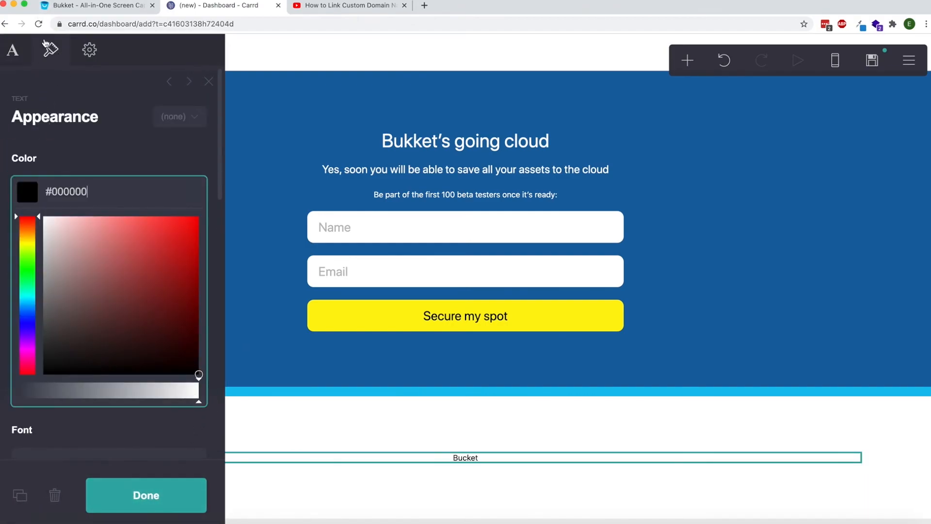
pyautogui.click(44, 60)
pyautogui.moveTo(36, 334); pyautogui.dragTo(49, 334)
pyautogui.click(137, 495)
# Add a second text element to the footer container, placed directly below "Bucket".
pyautogui.click(687, 61)
pyautogui.click(550, 115)
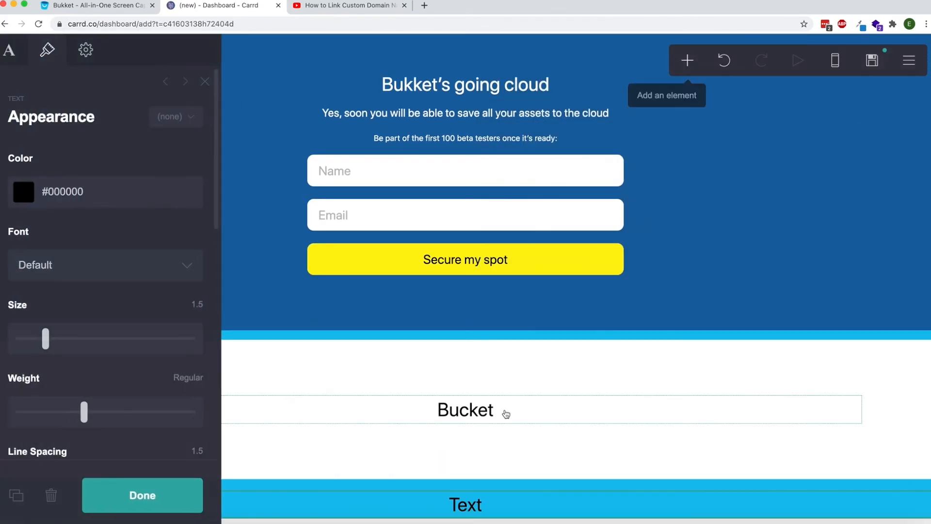
pyautogui.moveTo(465, 502); pyautogui.dragTo(461, 437)
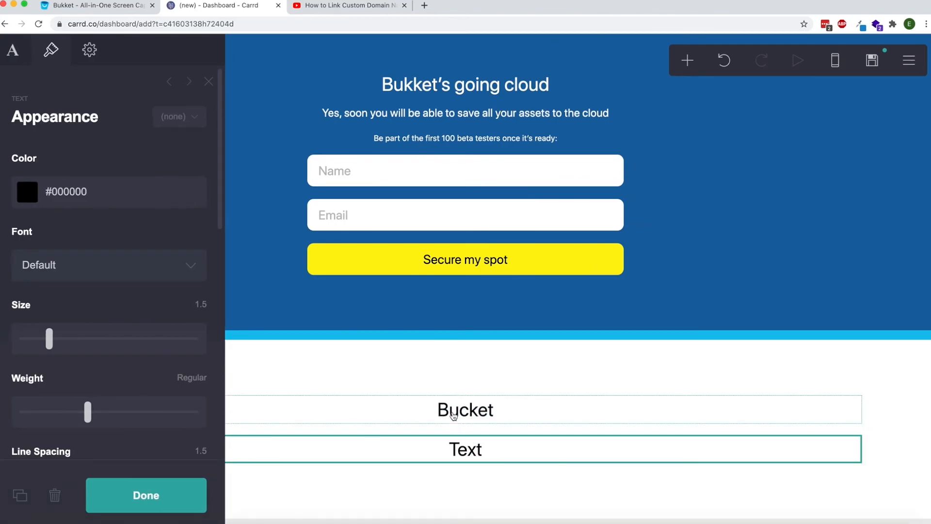
# Copy "Copyright® 2016 Bukket" from the original footer into the second text element and set its size to 0.75.
pyautogui.click(99, 5)
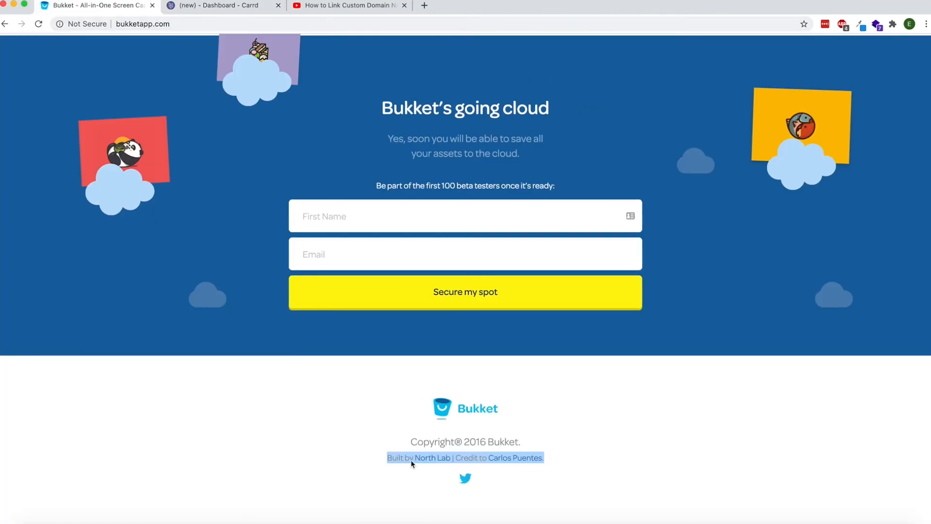
pyautogui.moveTo(438, 443); pyautogui.dragTo(498, 444)
pyautogui.press('super+c')
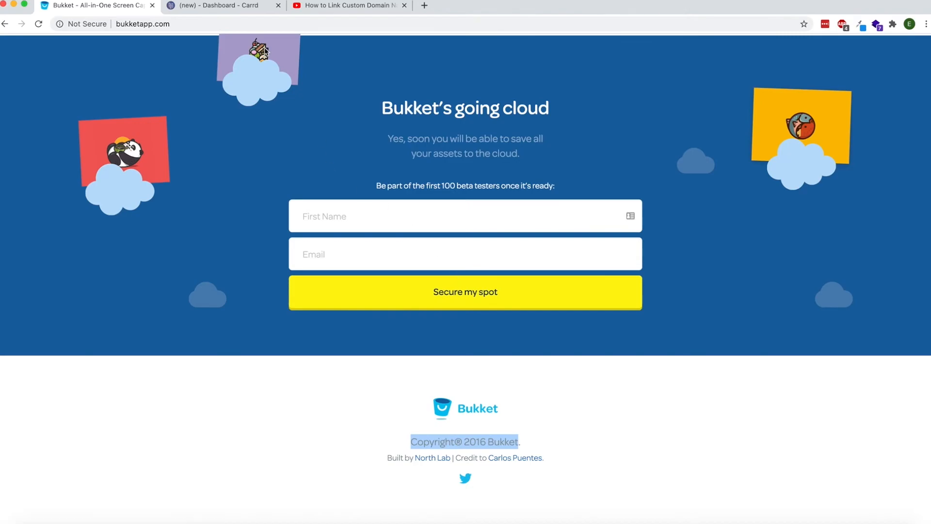
pyautogui.click(228, 6)
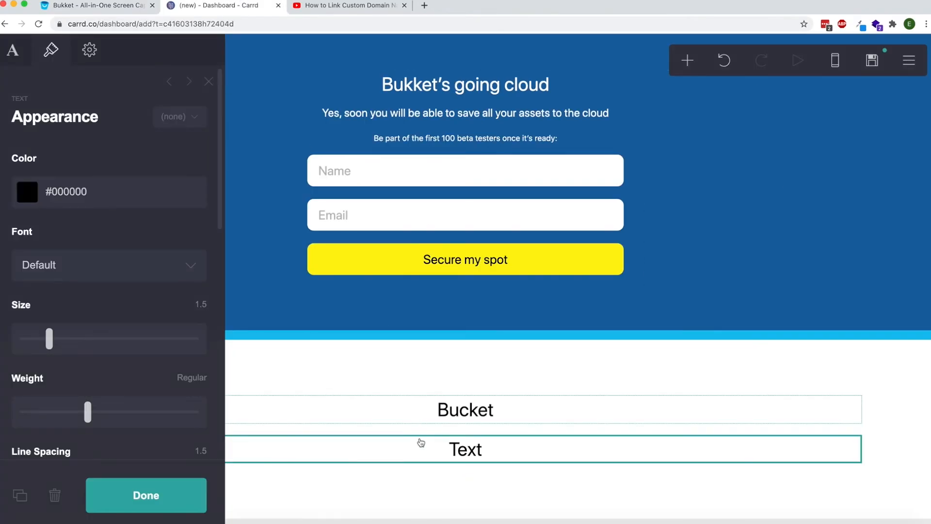
pyautogui.click(18, 63)
pyautogui.press('super+v')
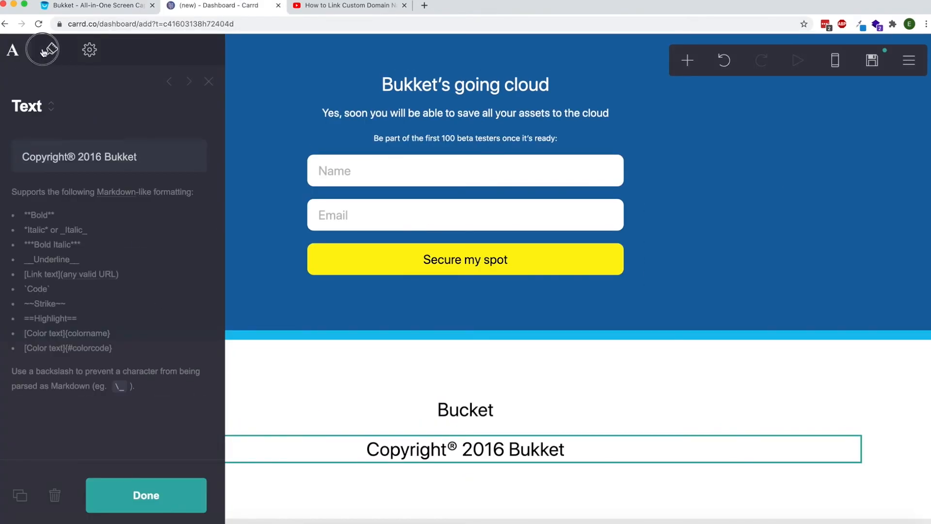
pyautogui.click(51, 49)
pyautogui.moveTo(47, 345); pyautogui.dragTo(28, 341)
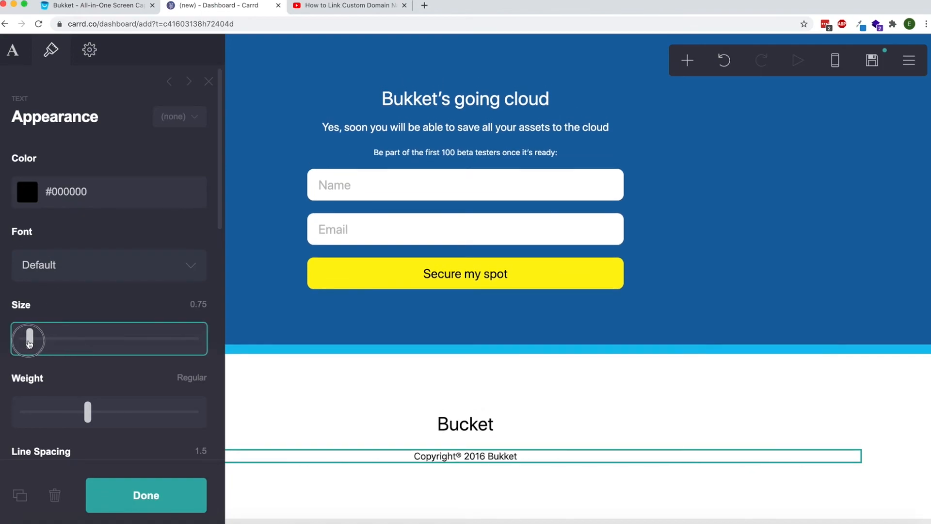
pyautogui.click(133, 507)
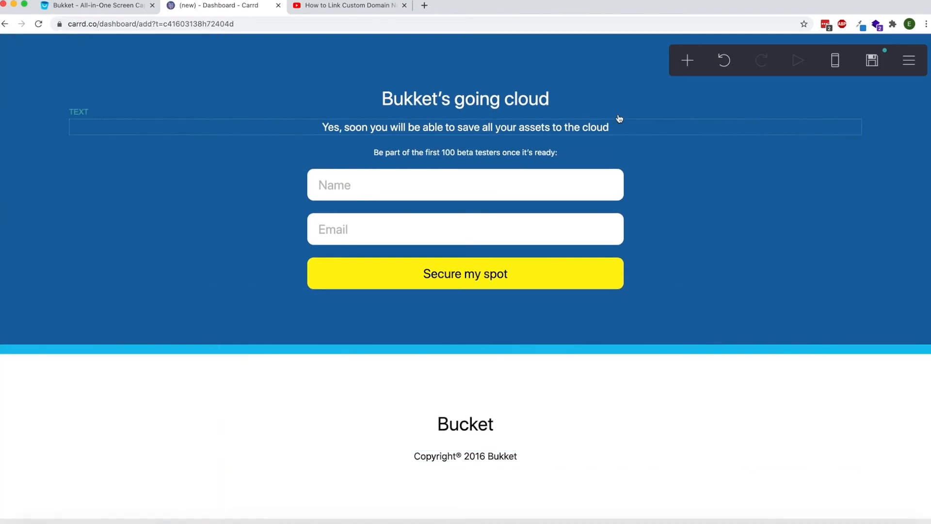
# Add an Icons element below the copyright line and set its icon color to blue #227599.
pyautogui.click(687, 60)
pyautogui.click(630, 197)
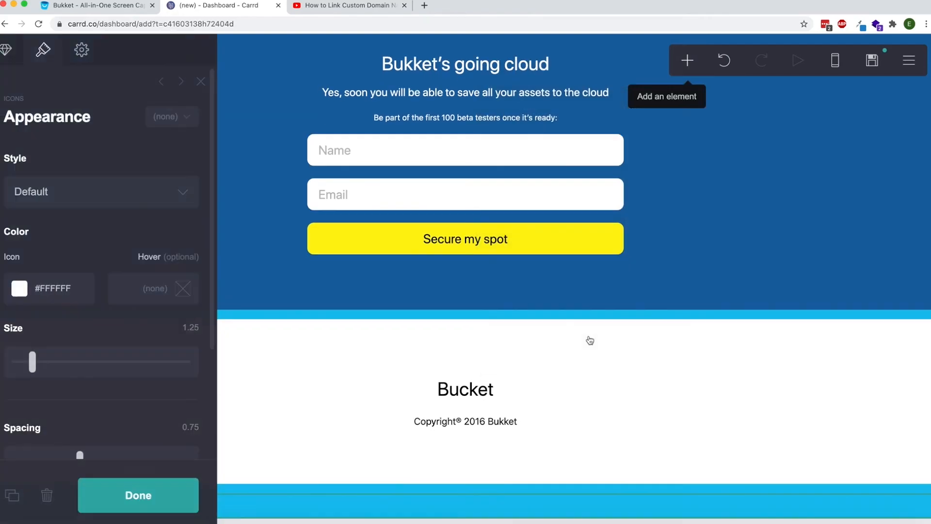
pyautogui.moveTo(467, 505); pyautogui.dragTo(462, 428)
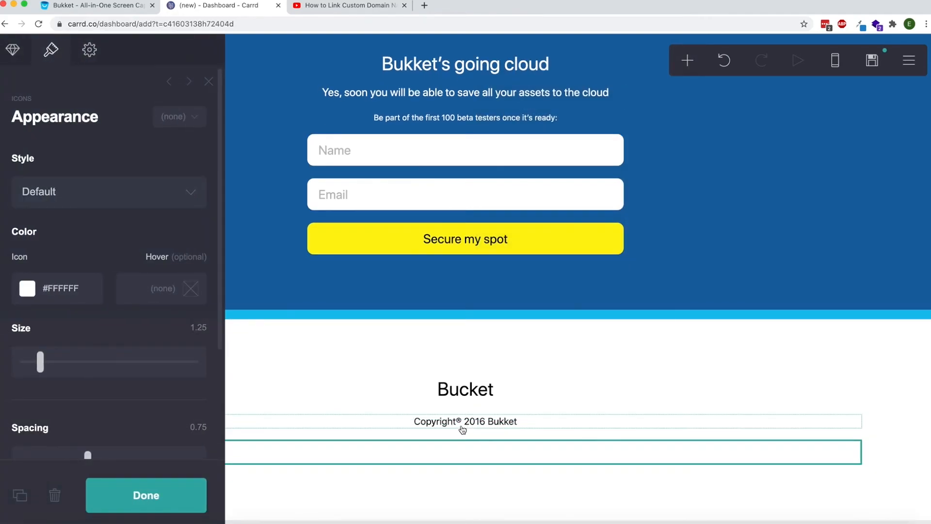
pyautogui.click(68, 288)
pyautogui.scroll(-1, 71, 348)
pyautogui.click(28, 336)
pyautogui.click(164, 312)
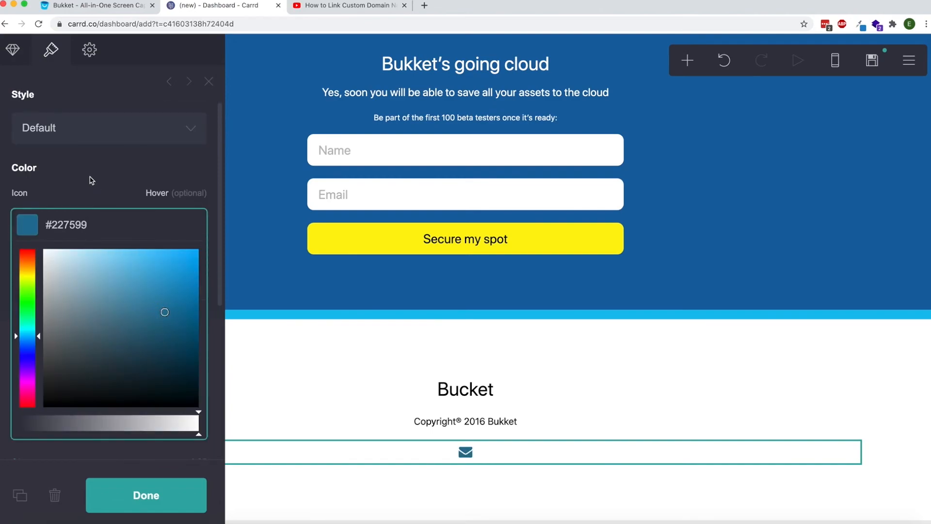
# Change the footer icon's type to Twitter and review the signup section above it.
pyautogui.scroll(1, 37, 117)
pyautogui.click(11, 58)
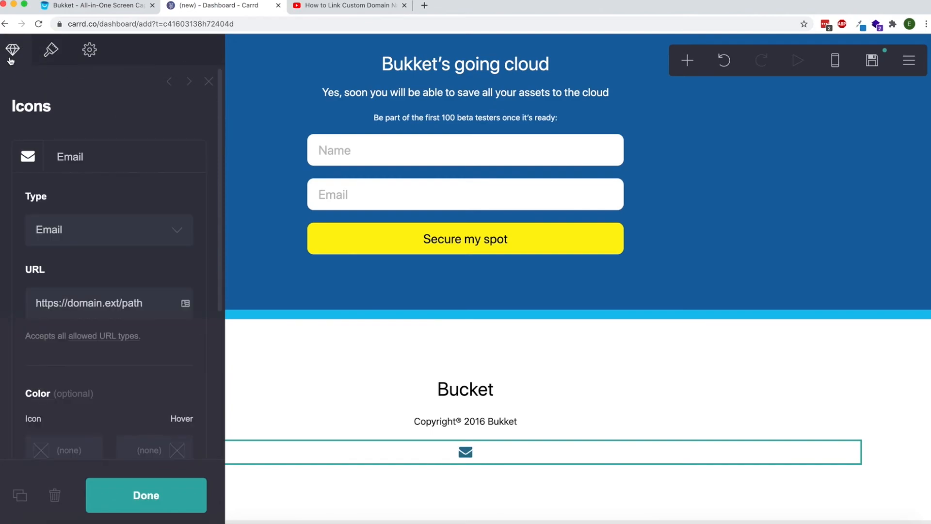
pyautogui.click(84, 227)
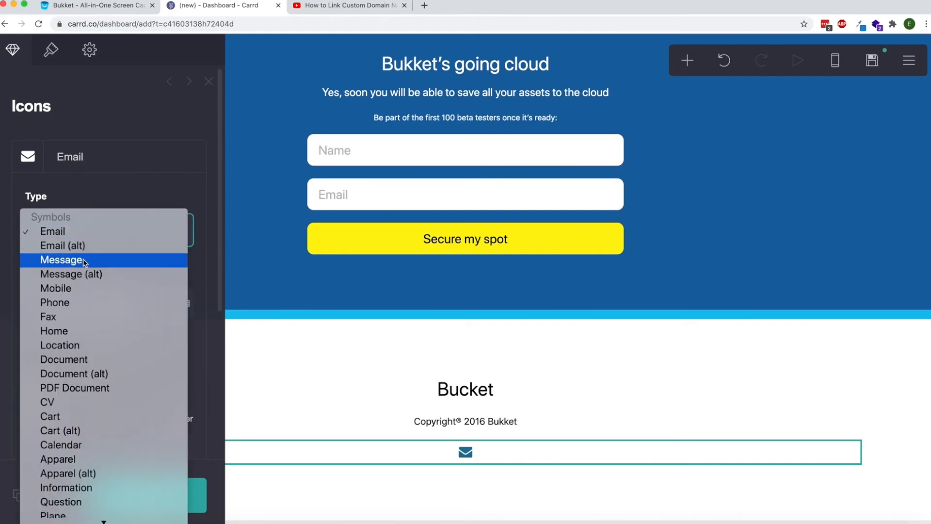
pyautogui.click(101, 316)
pyautogui.scroll(-2, 101, 317)
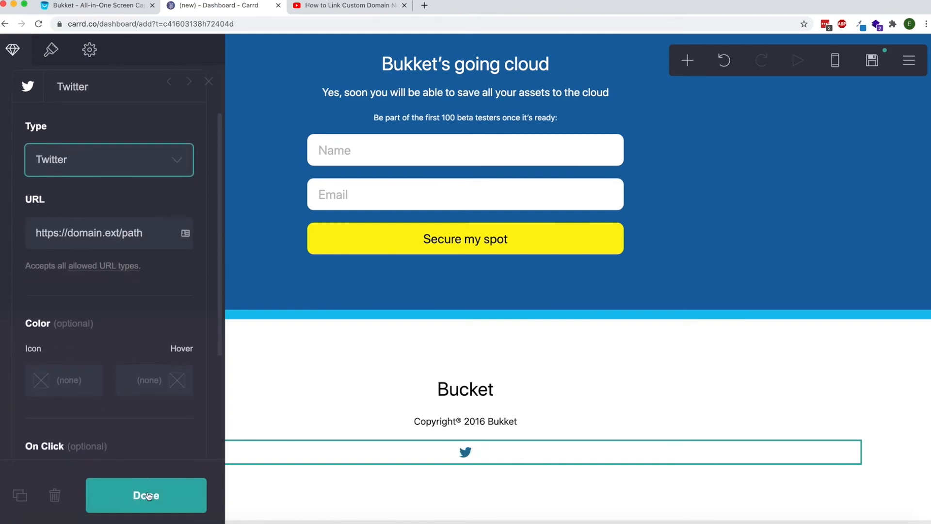
pyautogui.click(148, 496)
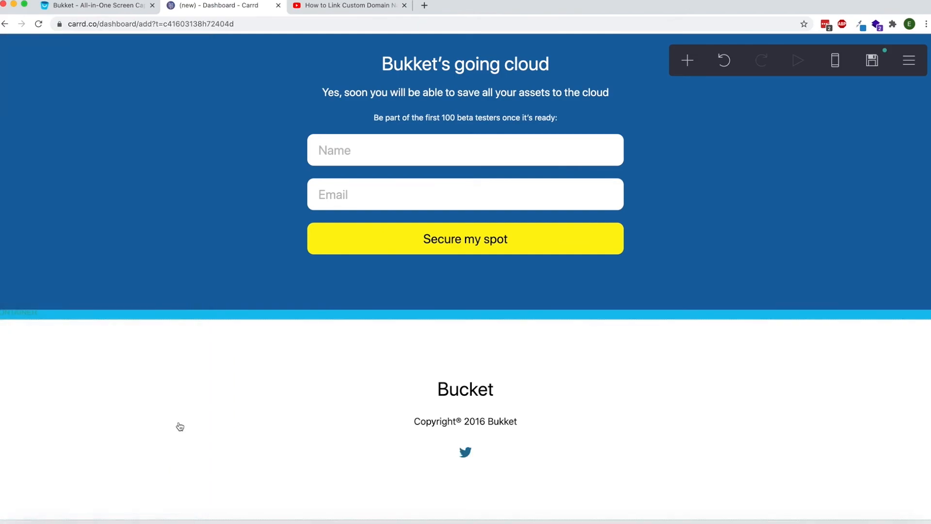
pyautogui.scroll(3, 248, 297)
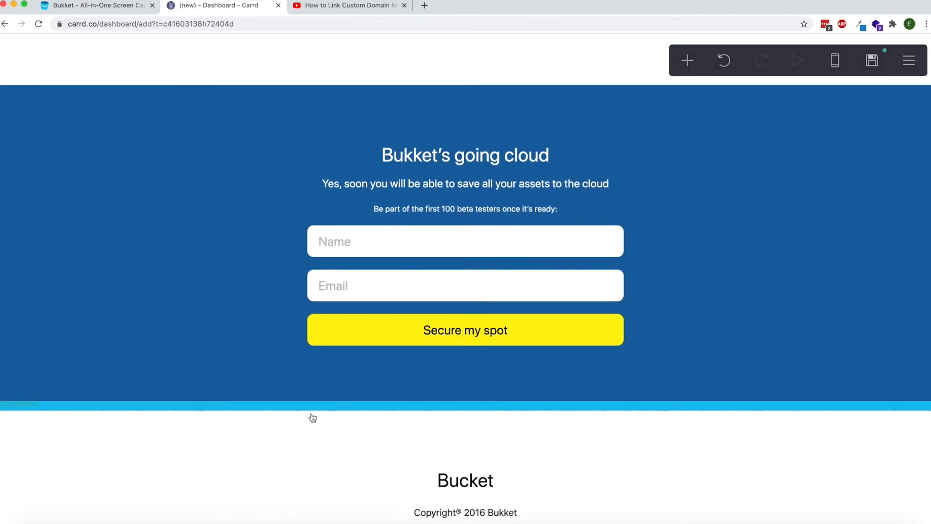
# Set the top margin of the white footer container to 0.
pyautogui.click(284, 430)
pyautogui.scroll(-1, 81, 302)
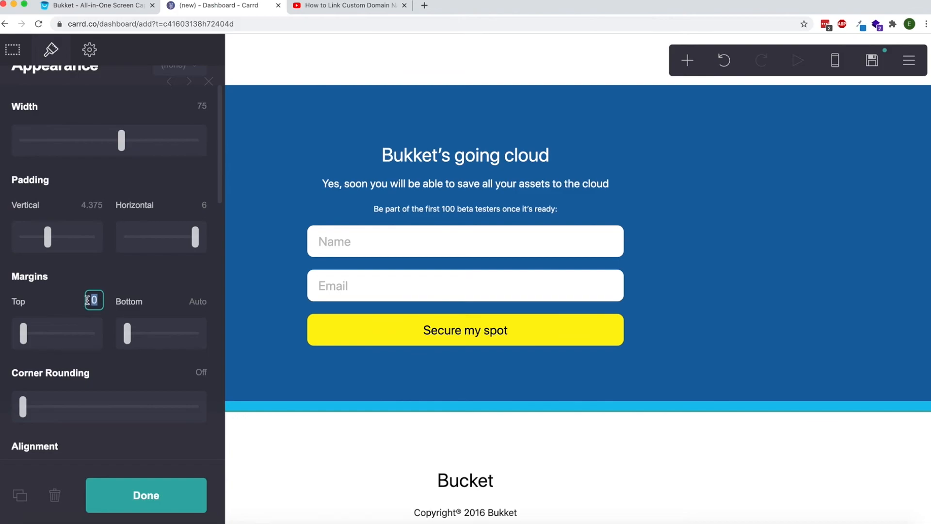
pyautogui.scroll(-2, 75, 305)
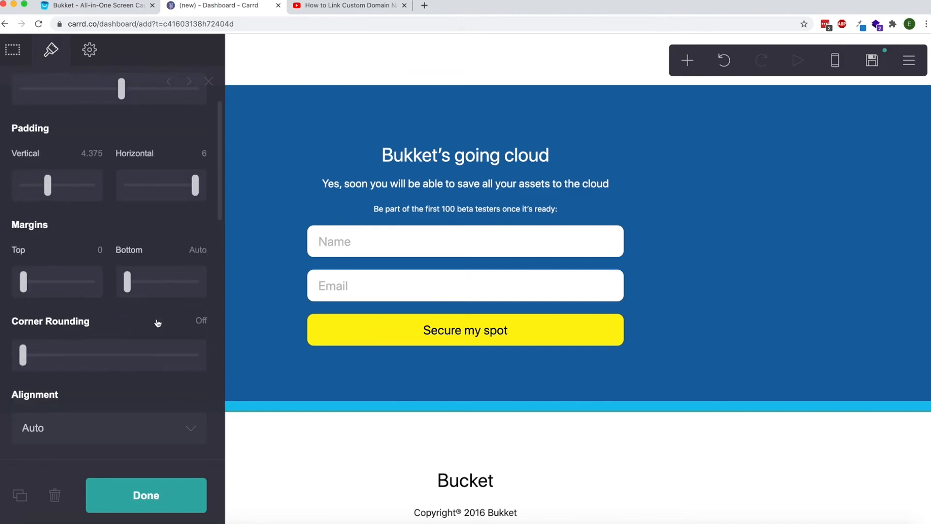
pyautogui.click(168, 493)
# Set the bottom margin of the blue "Bukket's going cloud" signup container to 0.
pyautogui.click(219, 376)
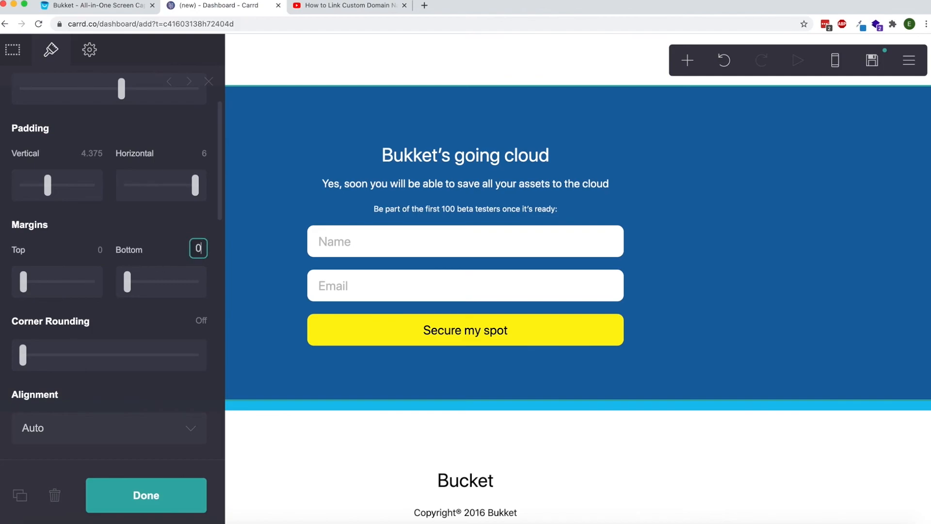
pyautogui.write('0')
pyautogui.press('Return')
pyautogui.click(146, 500)
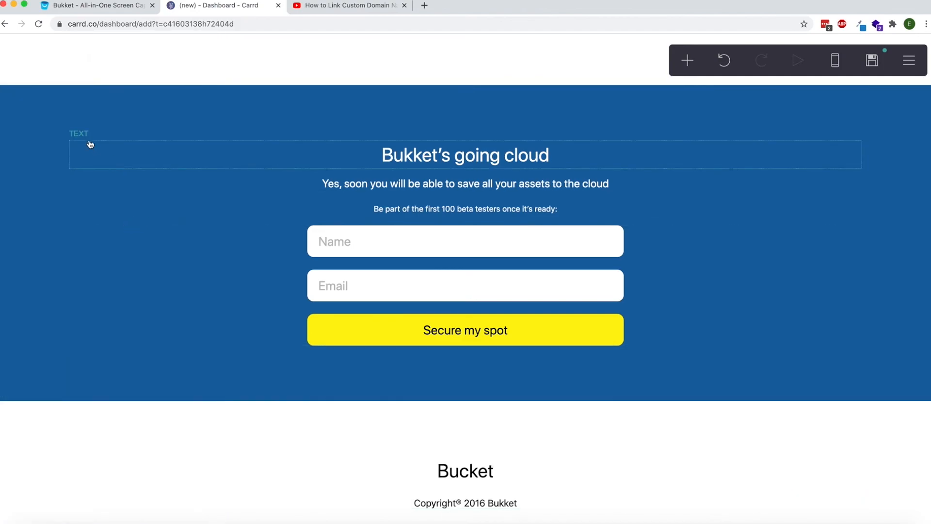
# Check the padding and margin settings of the signup and footer containers without changing them.
pyautogui.click(48, 101)
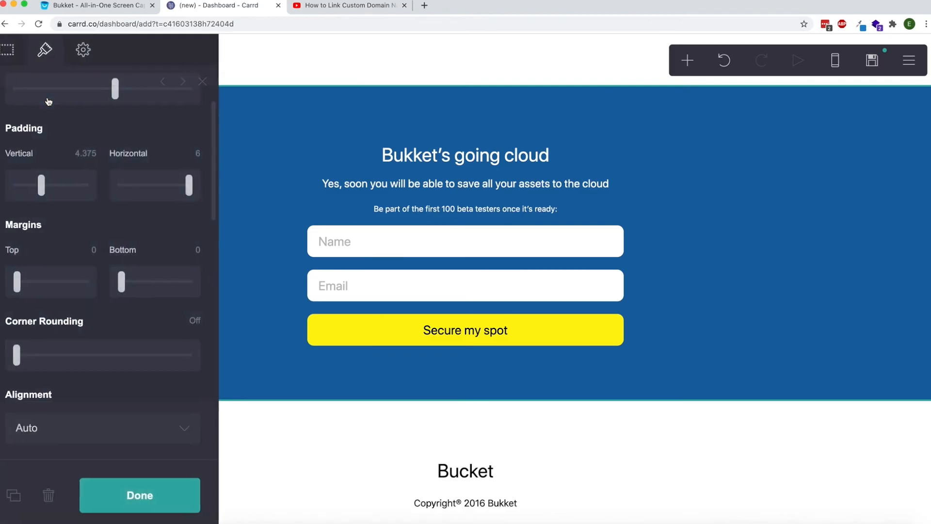
pyautogui.scroll(-1, 366, 444)
pyautogui.scroll(-1, 366, 444)
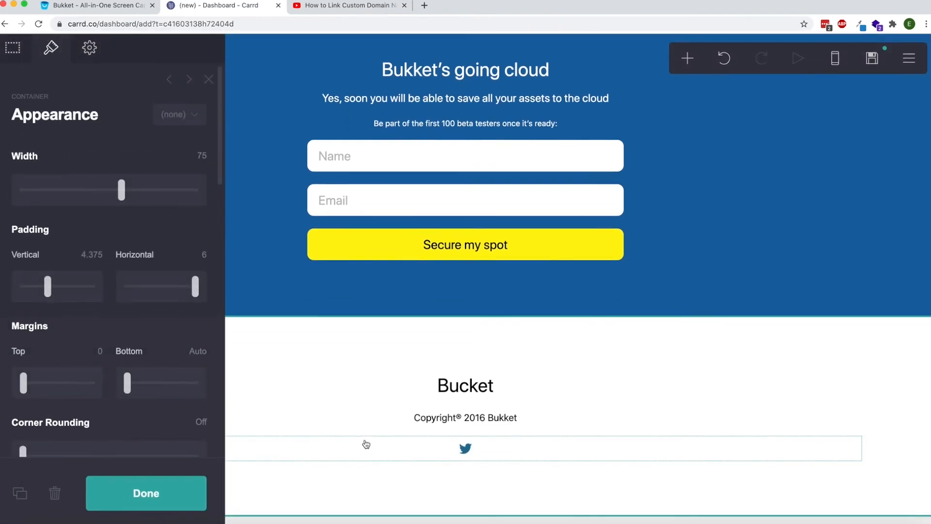
pyautogui.scroll(20, 365, 443)
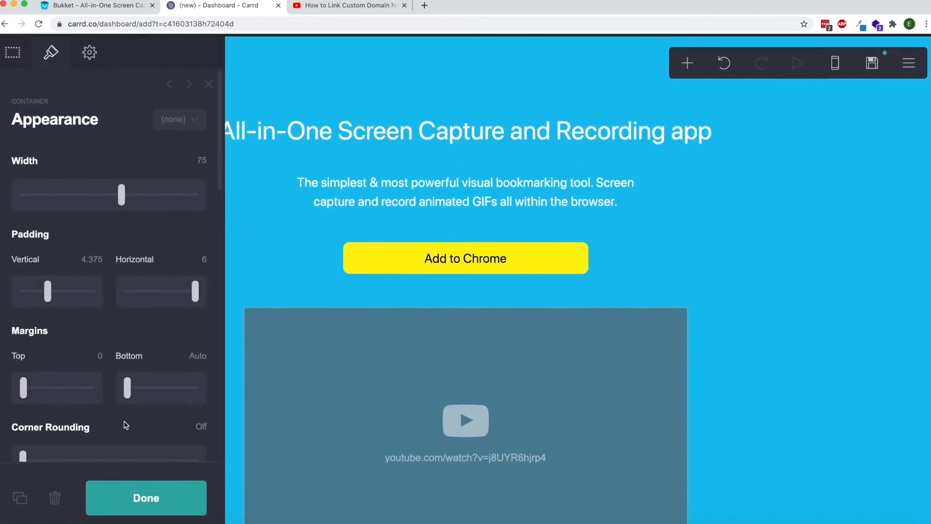
pyautogui.click(208, 84)
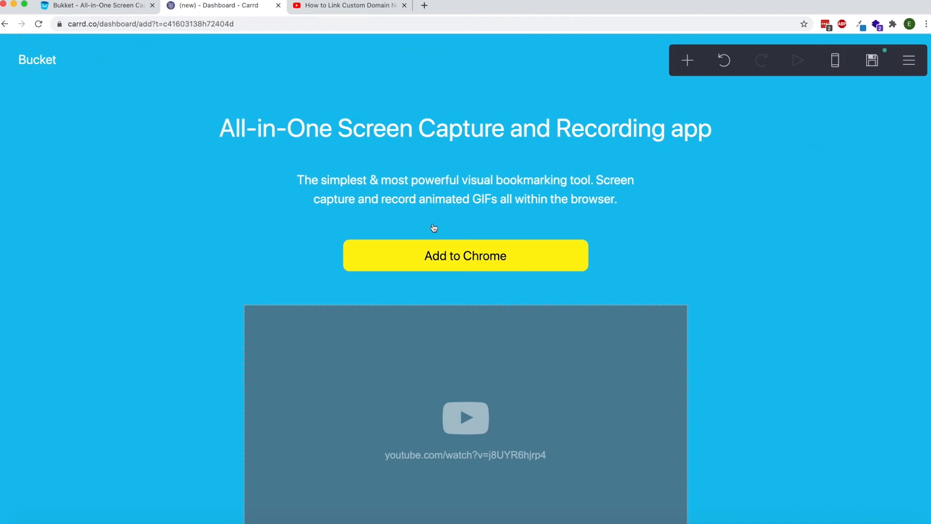
# Inspect the link URL settings of the "Add to Chrome" button and the header's Twitter icon, keeping the placeholders.
pyautogui.click(450, 265)
pyautogui.click(88, 302)
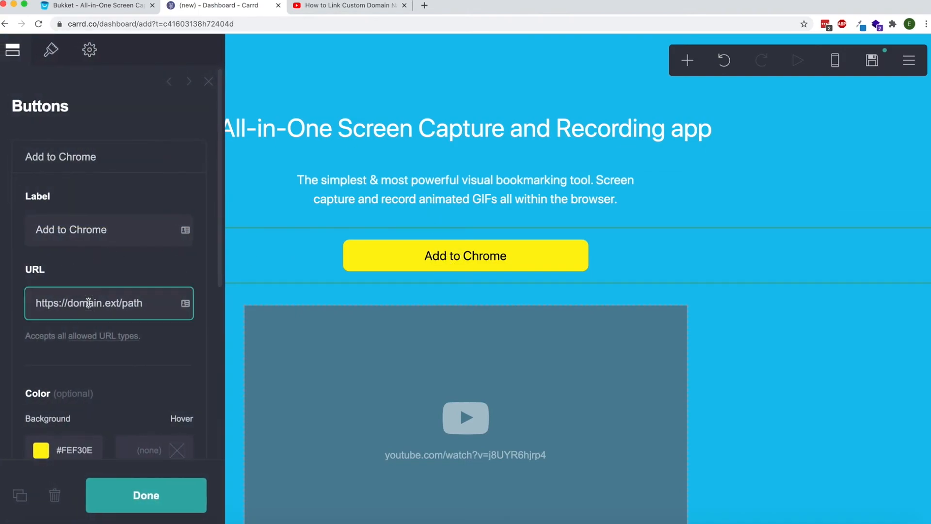
pyautogui.click(146, 495)
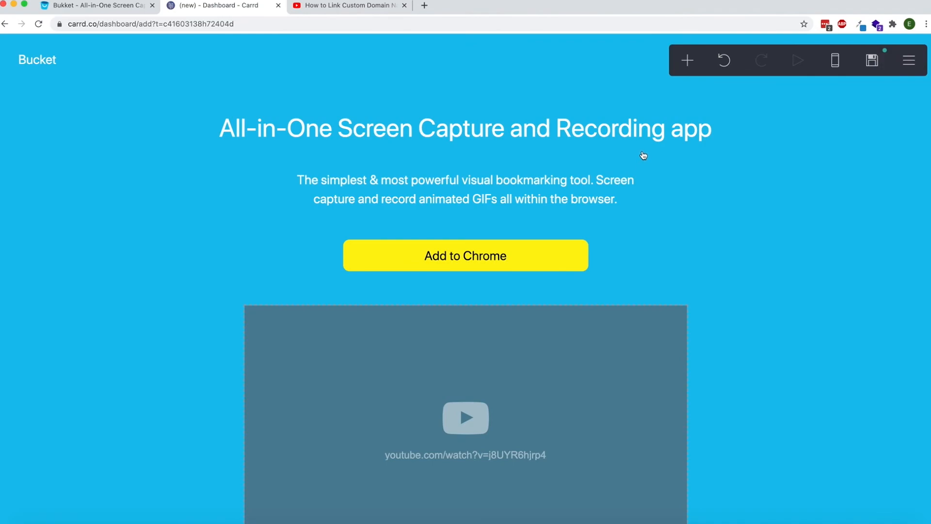
pyautogui.click(647, 55)
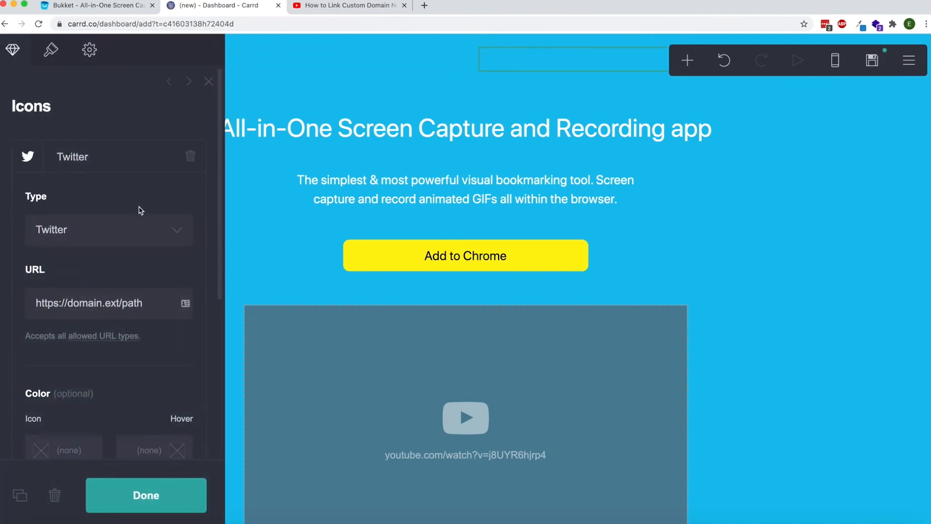
pyautogui.click(115, 303)
pyautogui.press('super+a')
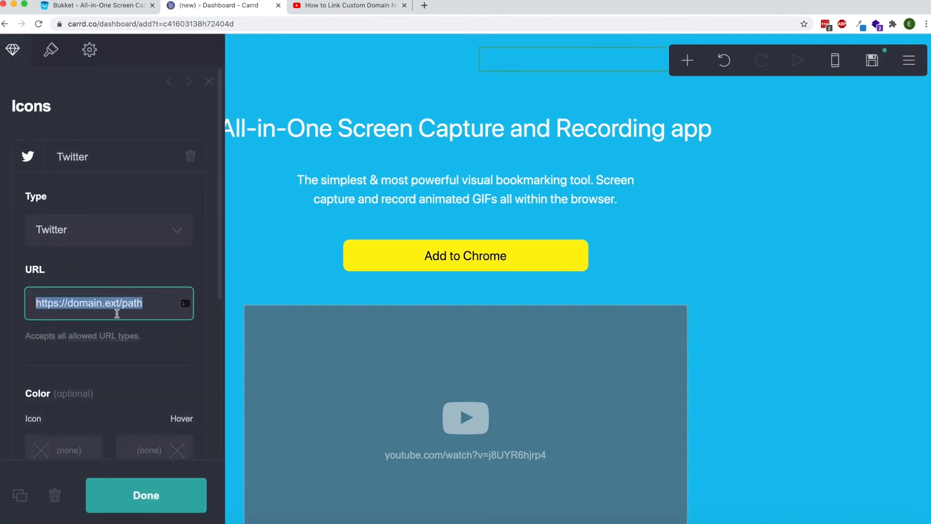
pyautogui.click(157, 496)
# Examine the available email services for the signup form in the blue section, without choosing a different one.
pyautogui.scroll(-5, 206, 210)
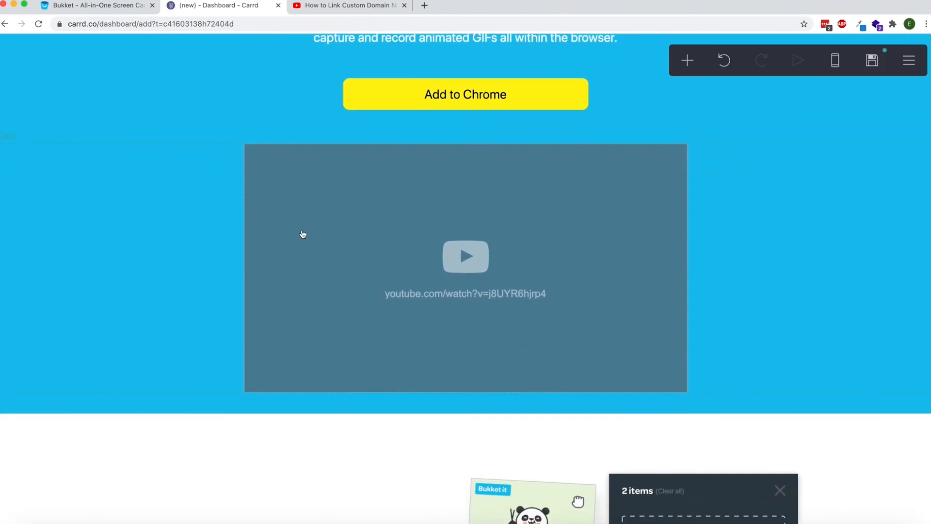
pyautogui.scroll(-10, 303, 234)
pyautogui.scroll(-20, 462, 331)
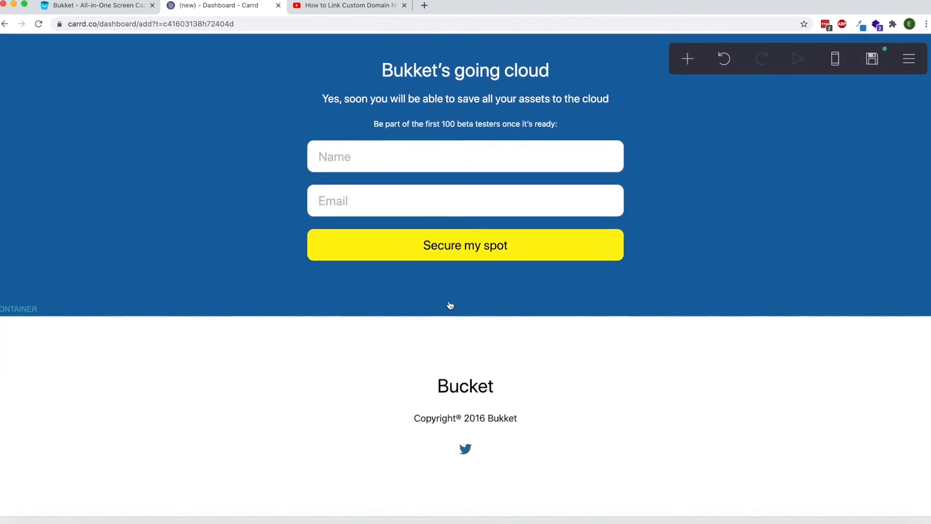
pyautogui.click(271, 181)
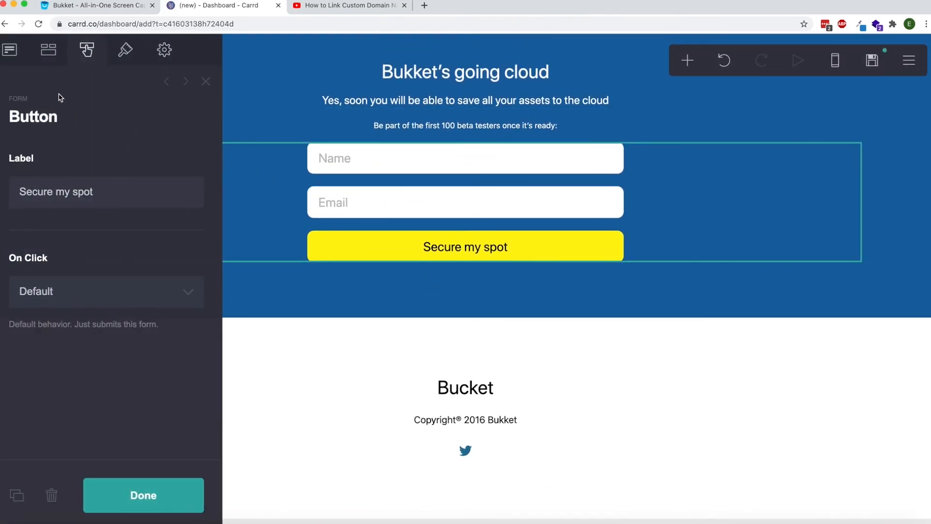
pyautogui.click(26, 51)
pyautogui.click(111, 226)
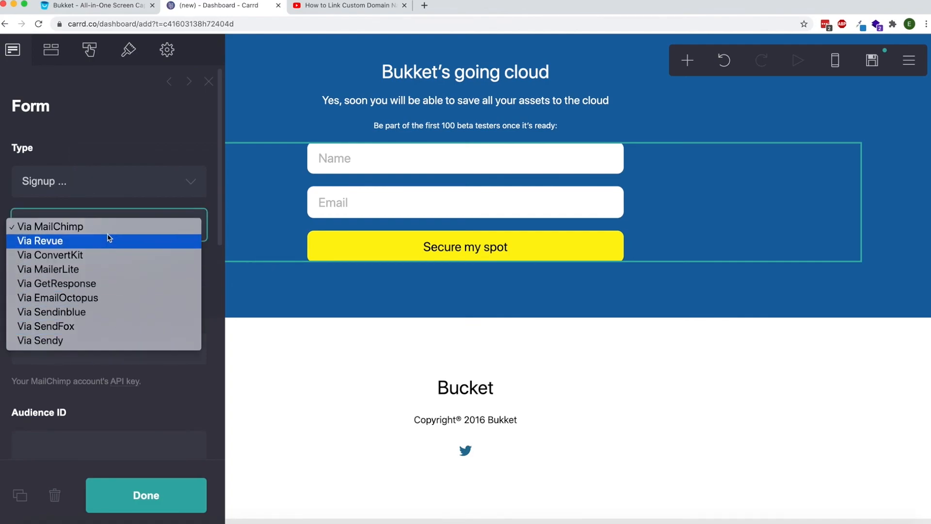
pyautogui.click(111, 147)
pyautogui.click(326, 311)
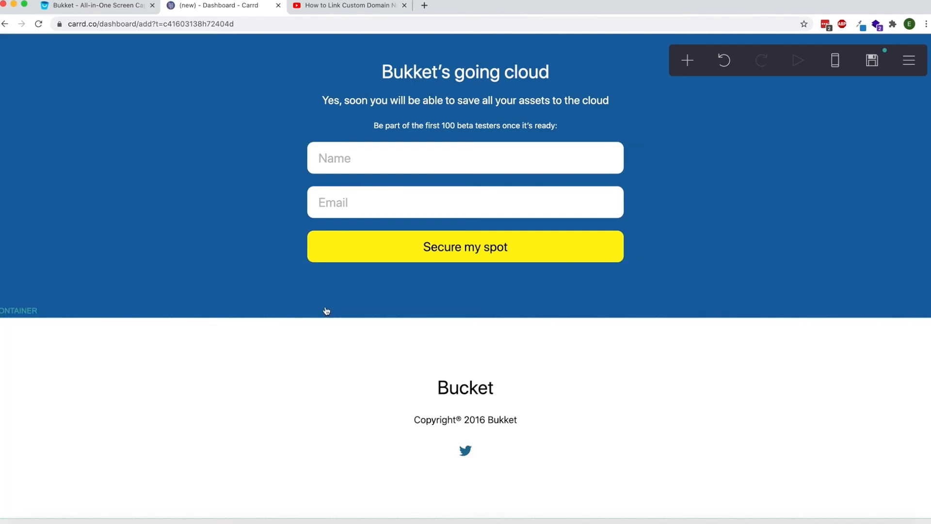
# Publish the site to the .carrd.co URL "tutorial1ed" with "Tutorial Video" as both title and description.
pyautogui.scroll(15, 340, 306)
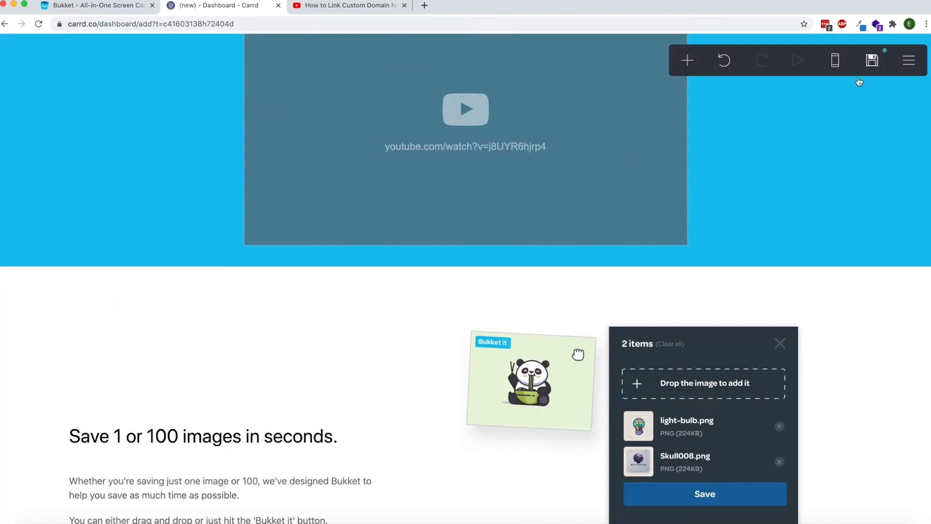
pyautogui.click(873, 62)
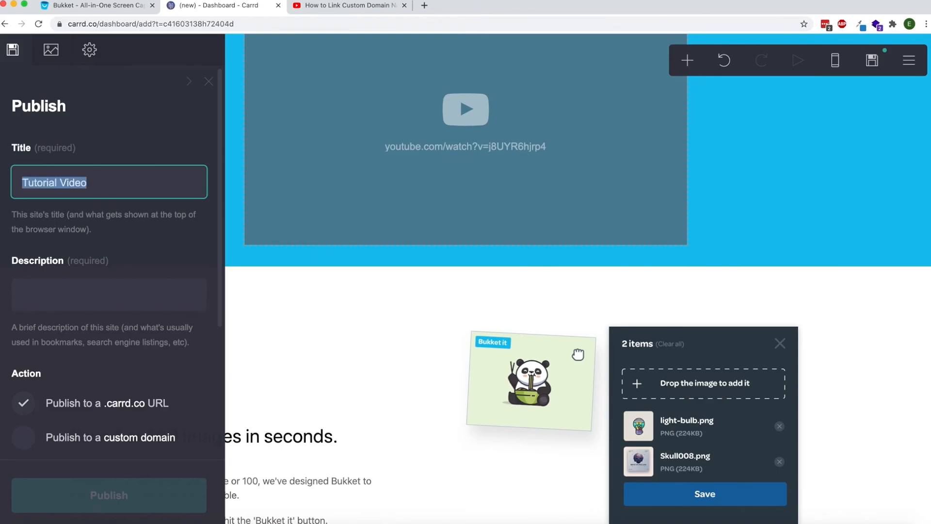
pyautogui.click(54, 299)
pyautogui.write('Tutorial Video')
pyautogui.scroll(-5, 55, 298)
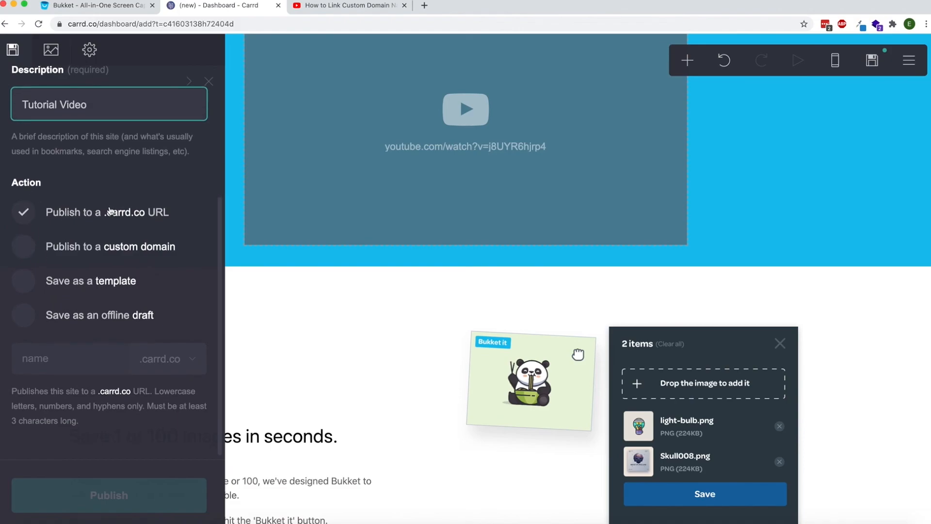
pyautogui.click(63, 361)
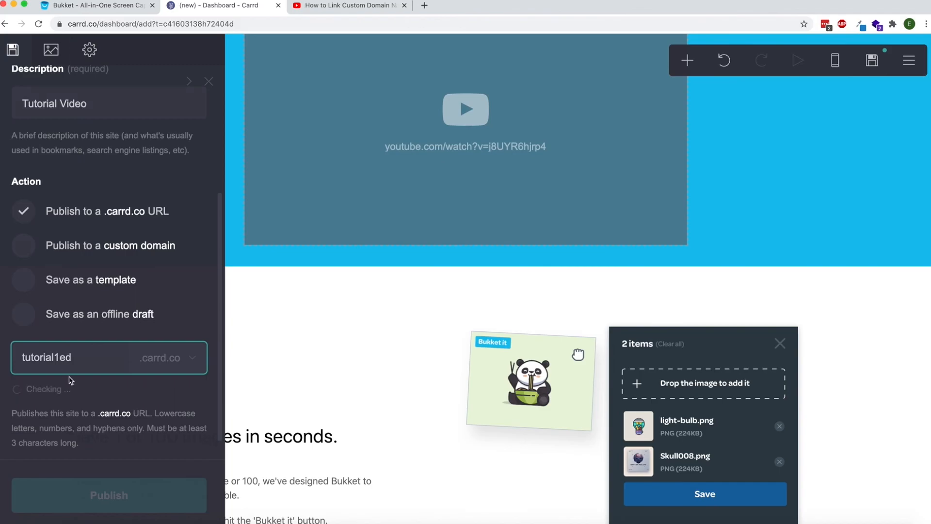
pyautogui.click(111, 497)
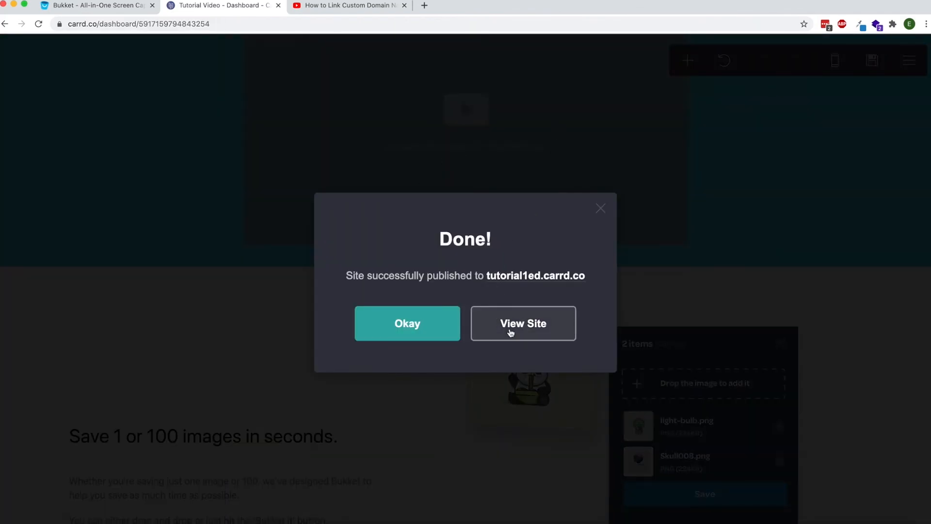
# View the published site at tutorial1ed.carrd.co and review its sections from the hero to the signup area.
pyautogui.click(511, 332)
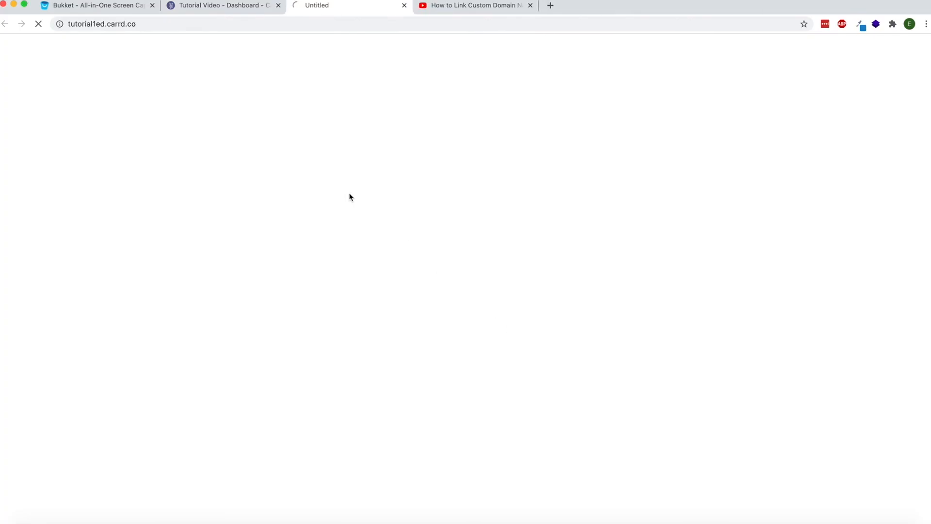
pyautogui.click(269, 24)
pyautogui.scroll(-15, 331, 151)
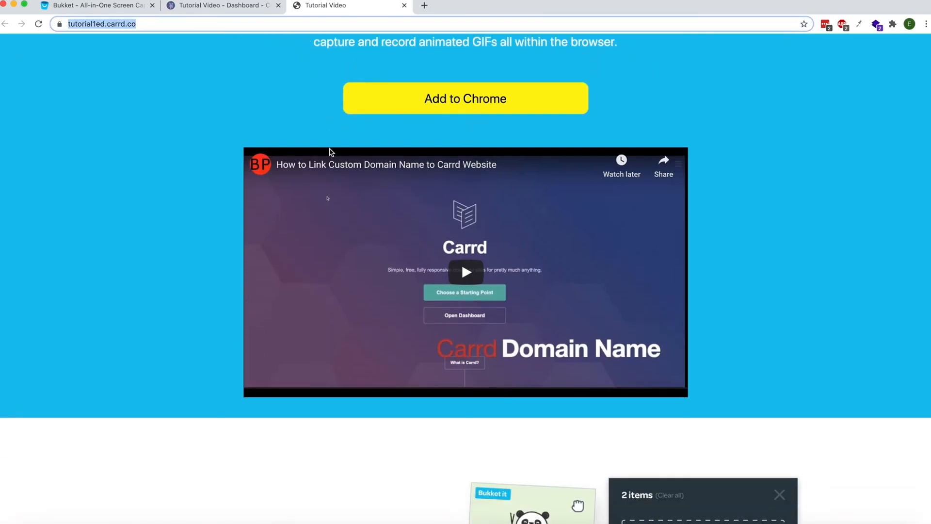
pyautogui.scroll(-15, 330, 152)
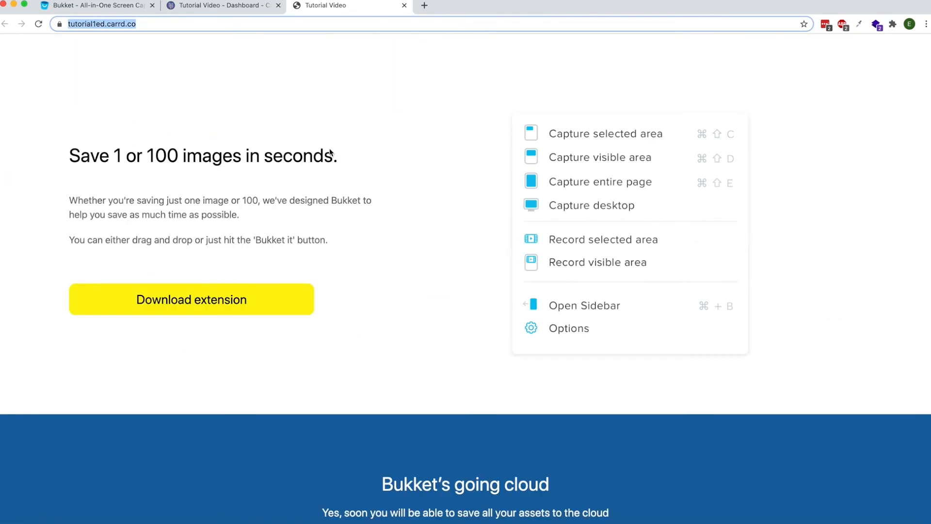
pyautogui.scroll(15, 330, 152)
pyautogui.scroll(10, 330, 152)
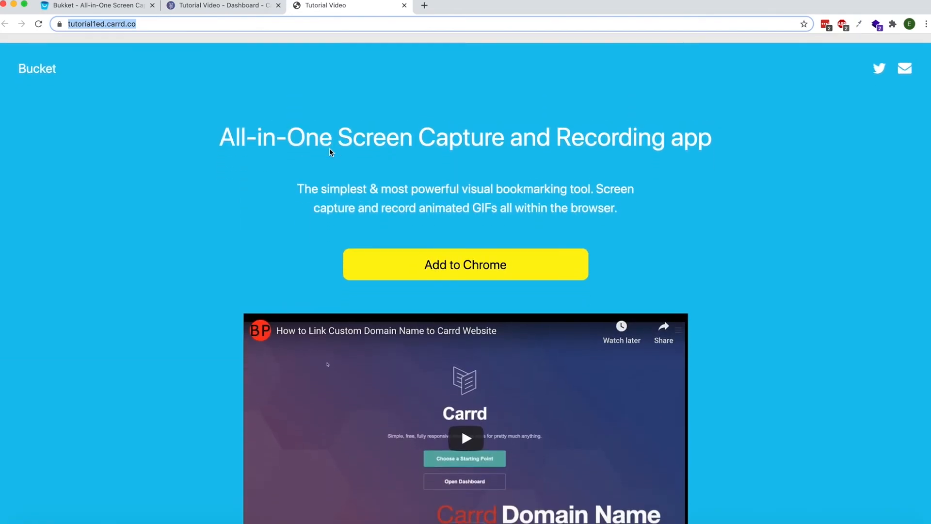
# Preview the published site and the original bukketapp.com page in the browser's iPhone 6/7/8 Plus device emulation.
pyautogui.press('super+alt+i')
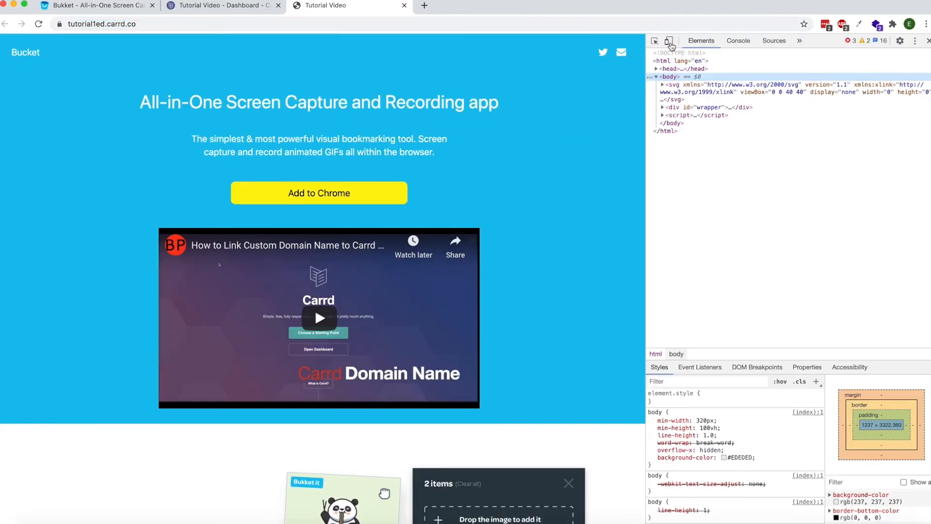
pyautogui.click(670, 43)
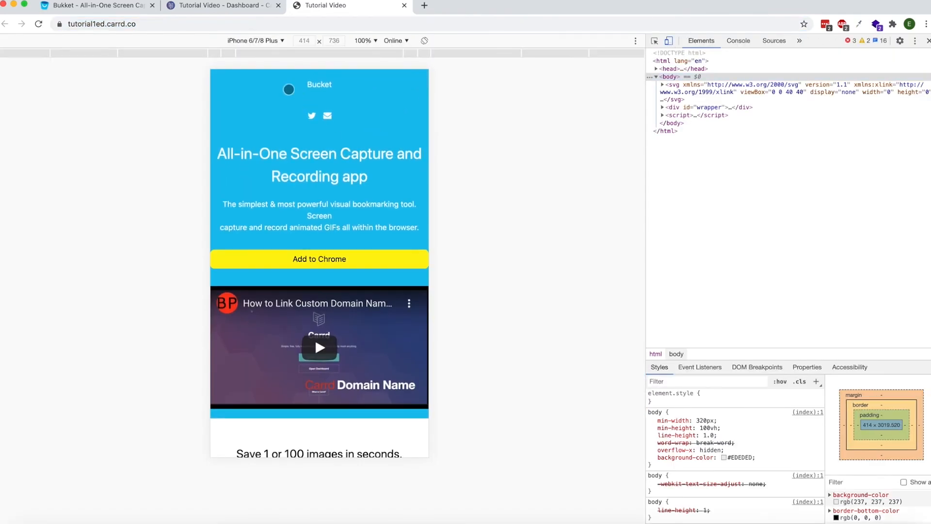
pyautogui.click(125, 6)
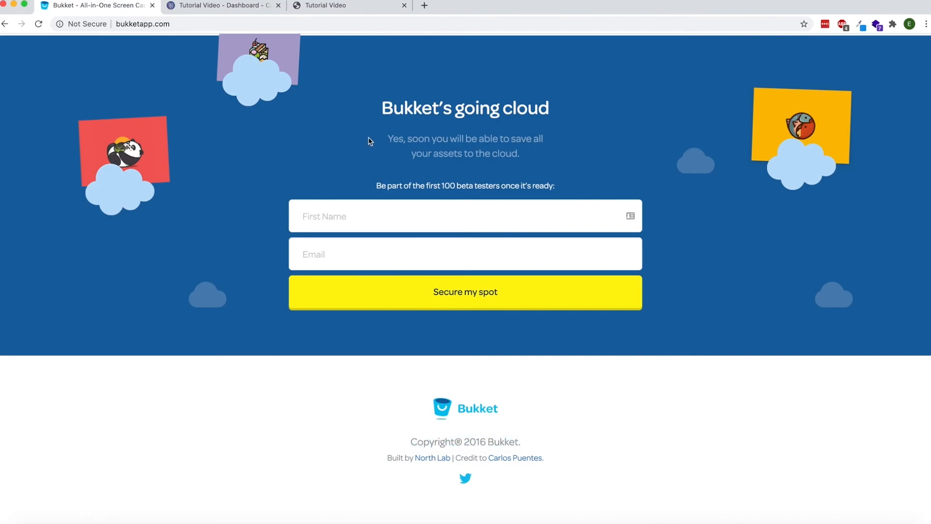
pyautogui.press('super+alt+i')
pyautogui.scroll(20, 349, 205)
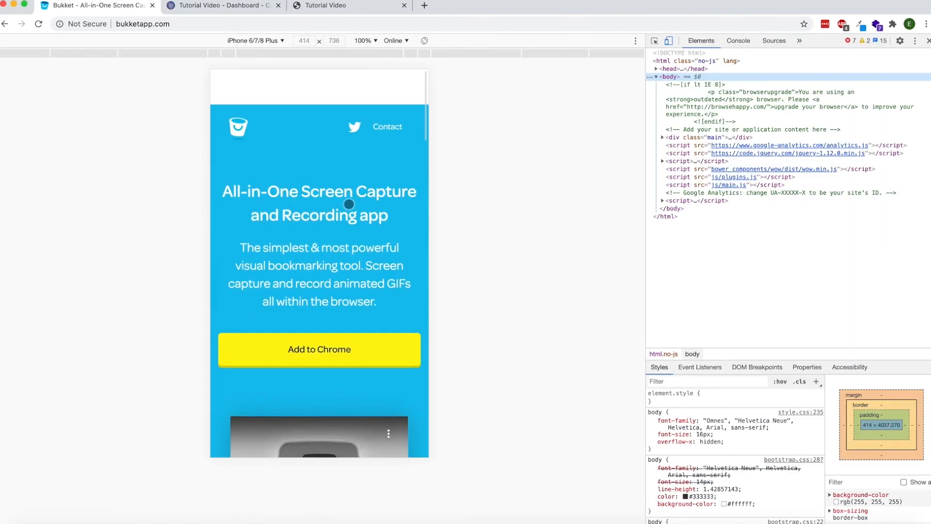
# Compare the mobile header and hero layouts of the published and original pages, and return to the Carrd editor.
pyautogui.click(309, 10)
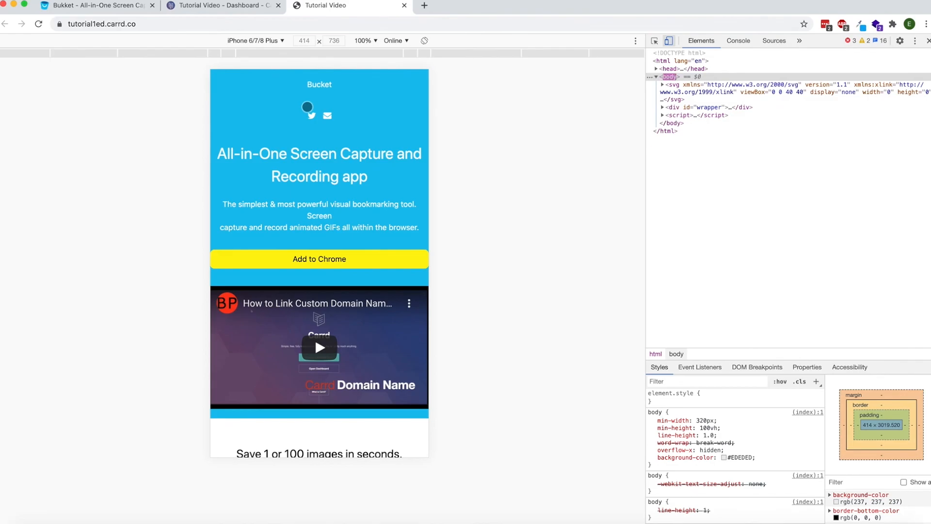
pyautogui.click(132, 10)
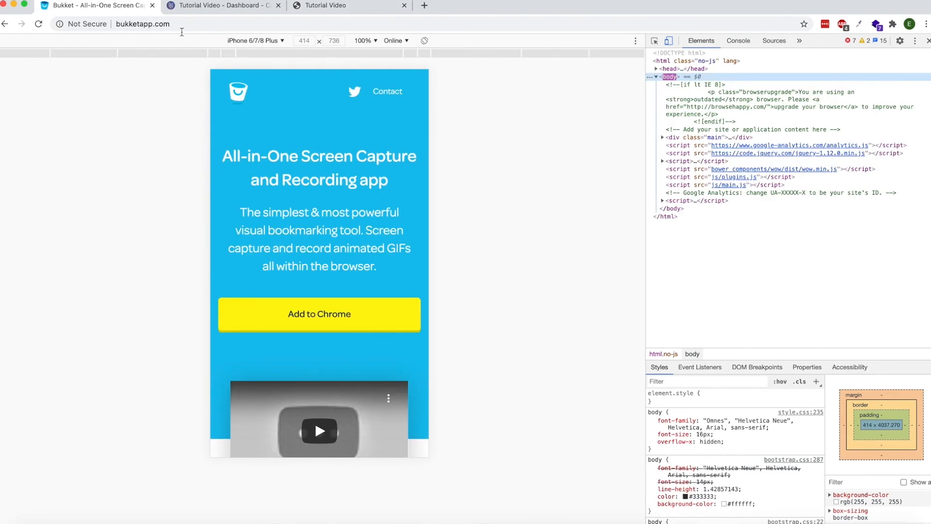
pyautogui.click(341, 5)
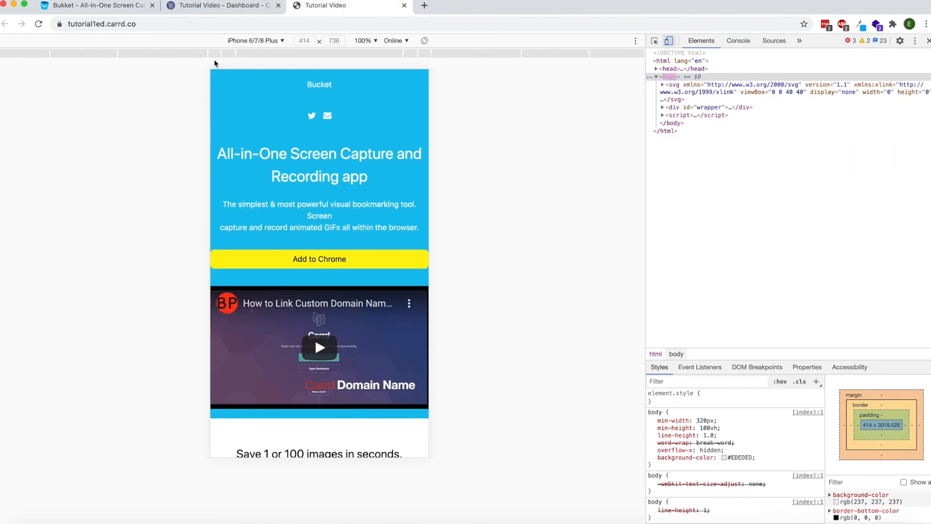
pyautogui.click(129, 9)
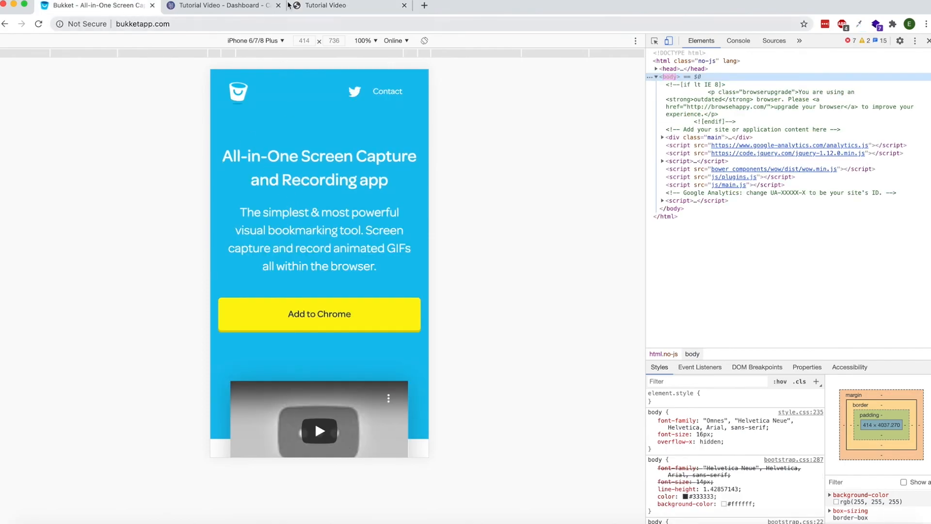
pyautogui.click(308, 5)
pyautogui.click(227, 7)
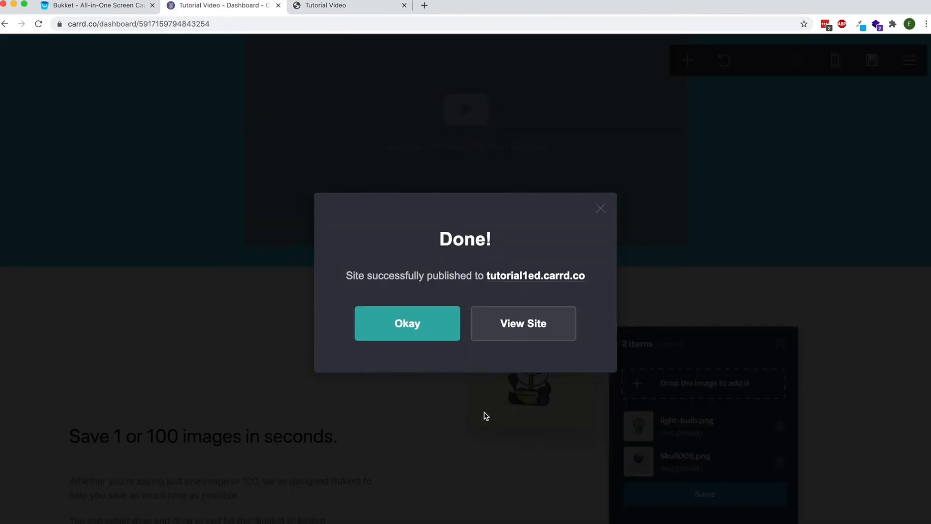
# Switch the Add to Chrome button's mobile settings to Manual and set its mobile layout to Default.
pyautogui.click(407, 337)
pyautogui.scroll(5, 382, 304)
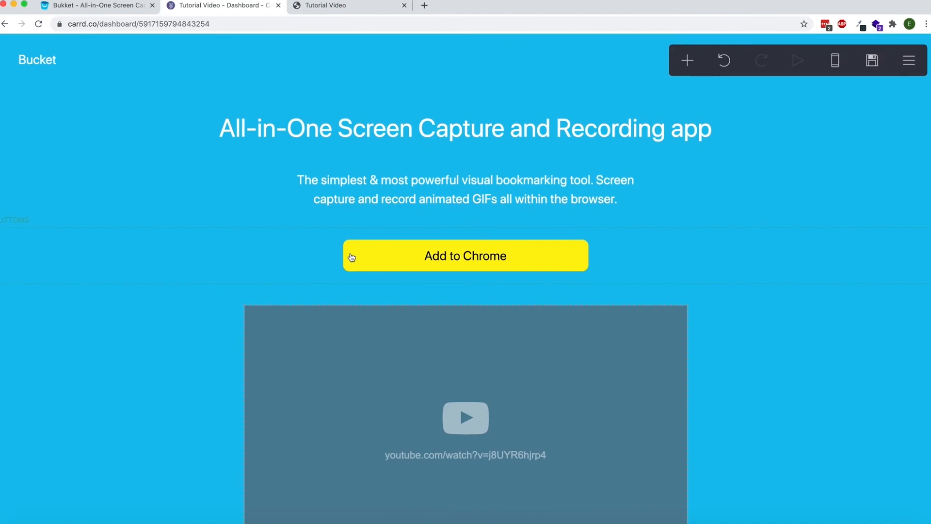
pyautogui.click(318, 260)
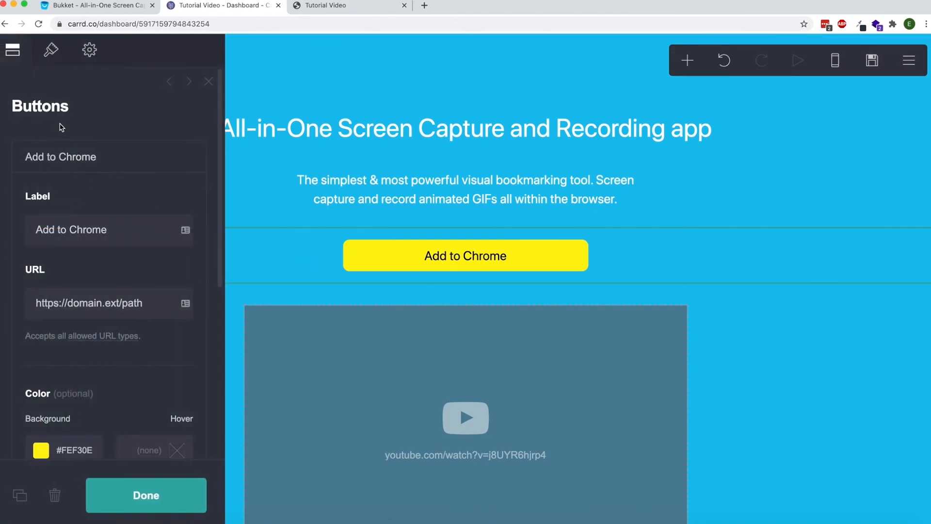
pyautogui.click(49, 53)
pyautogui.scroll(-10, 80, 238)
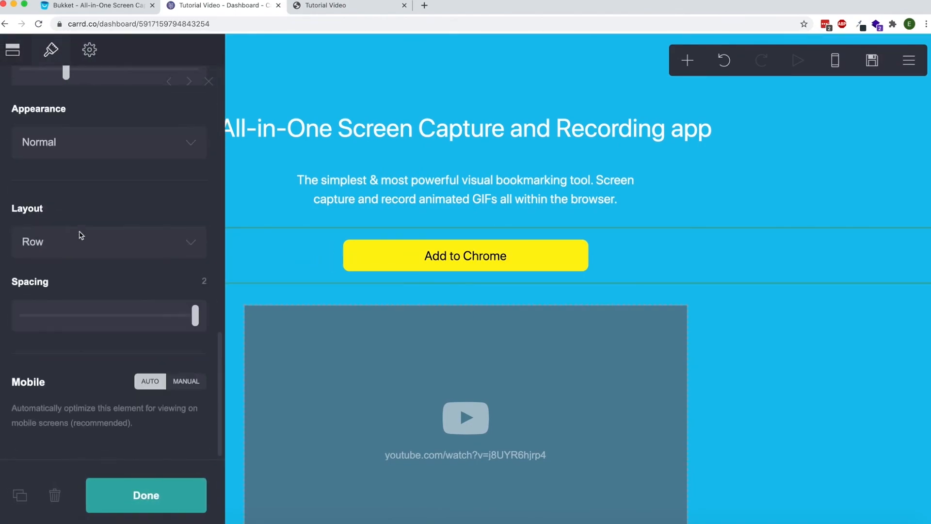
pyautogui.click(183, 382)
pyautogui.scroll(-3, 109, 370)
pyautogui.click(76, 341)
pyautogui.click(58, 327)
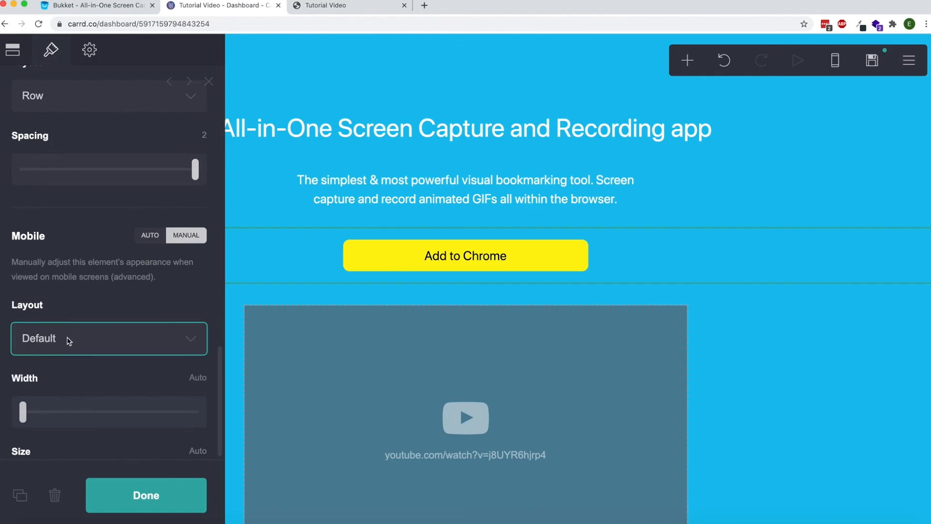
pyautogui.scroll(-2, 79, 366)
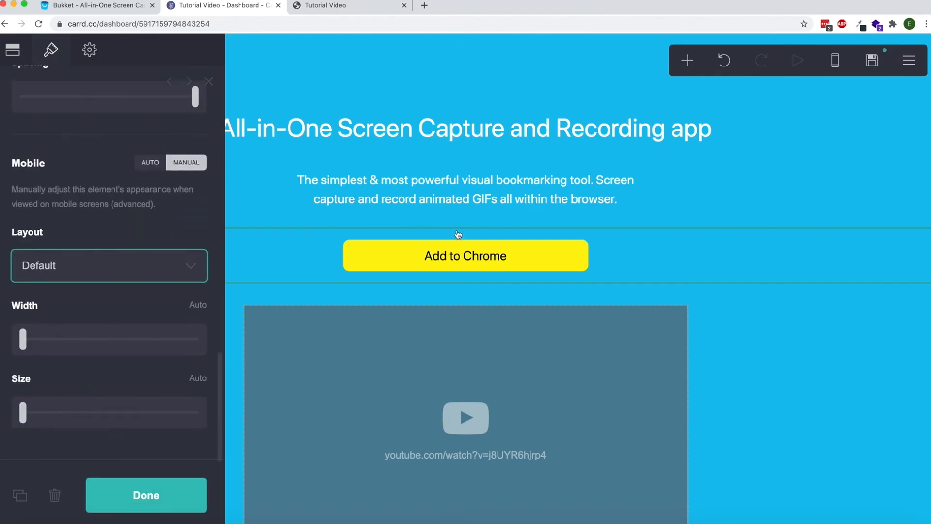
# Switch the editor to mobile view, try the Stack layout on the Add to Chrome button, and restore its Default layout.
pyautogui.click(834, 62)
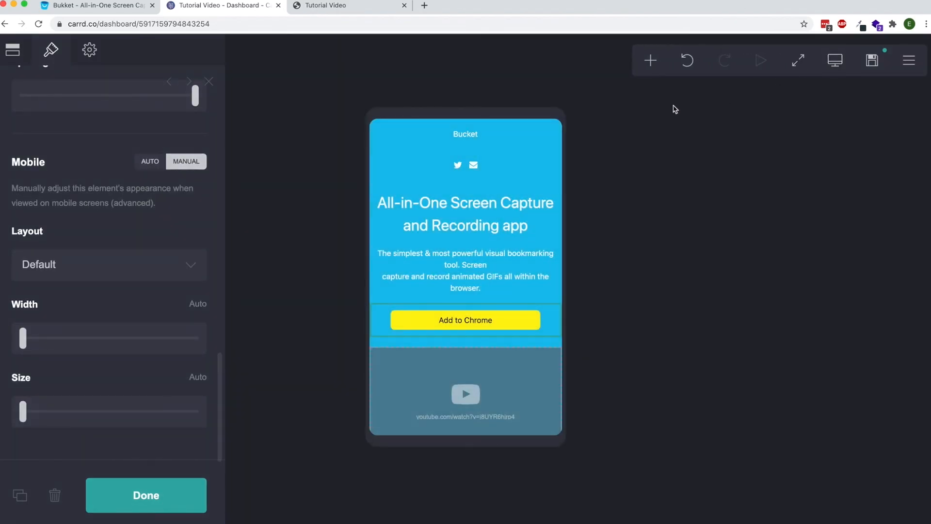
pyautogui.click(52, 266)
pyautogui.click(53, 280)
pyautogui.click(69, 339)
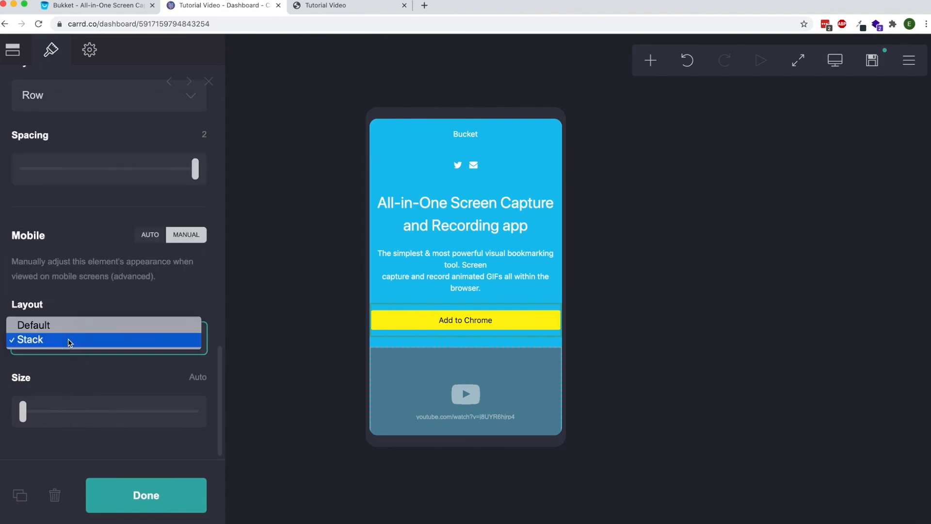
pyautogui.click(63, 324)
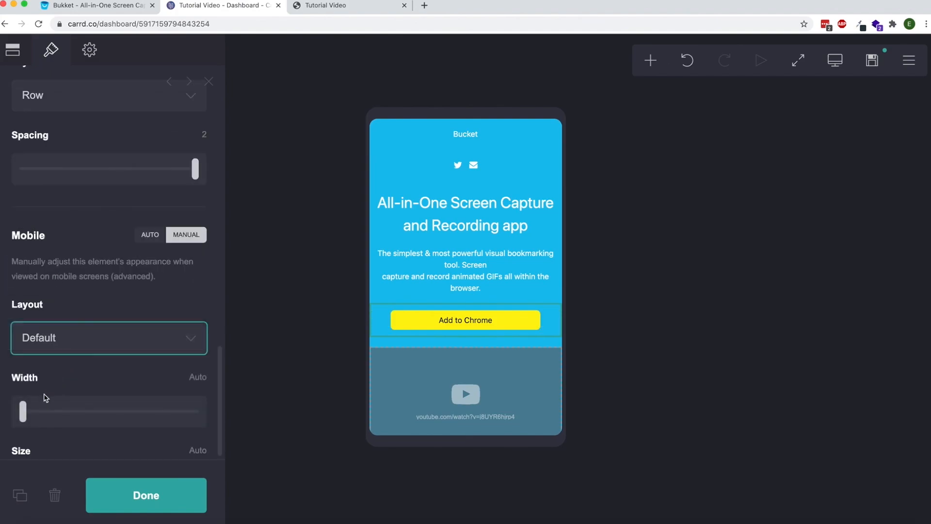
pyautogui.moveTo(26, 412); pyautogui.dragTo(4, 413)
pyautogui.scroll(-2, 72, 415)
pyautogui.click(127, 494)
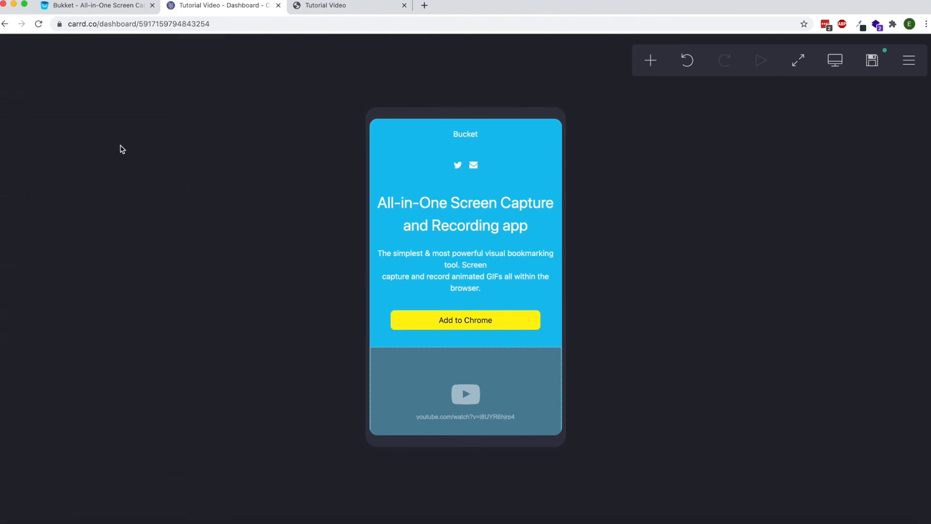
# Check the video on the original mobile page, and manually size the hero video for mobile so blue margins show on both sides.
pyautogui.click(128, 7)
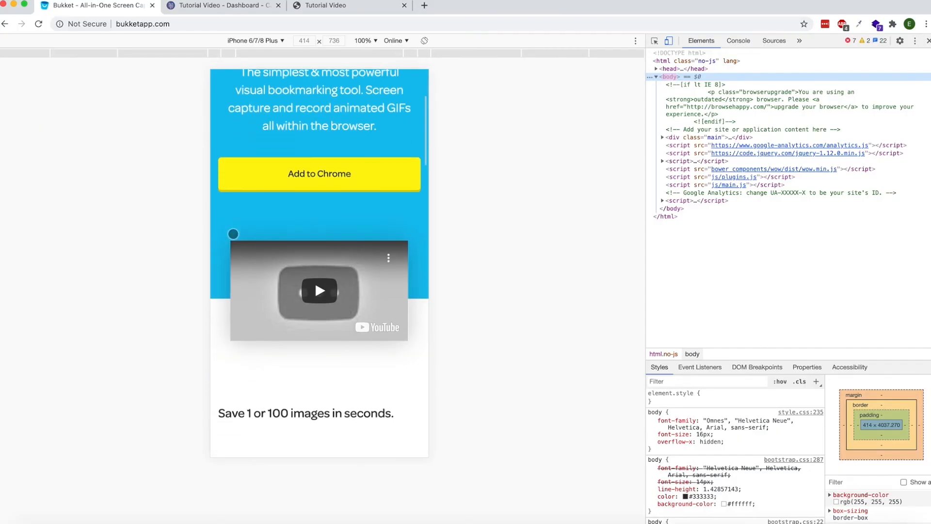
pyautogui.click(199, 6)
pyautogui.scroll(-1, 419, 350)
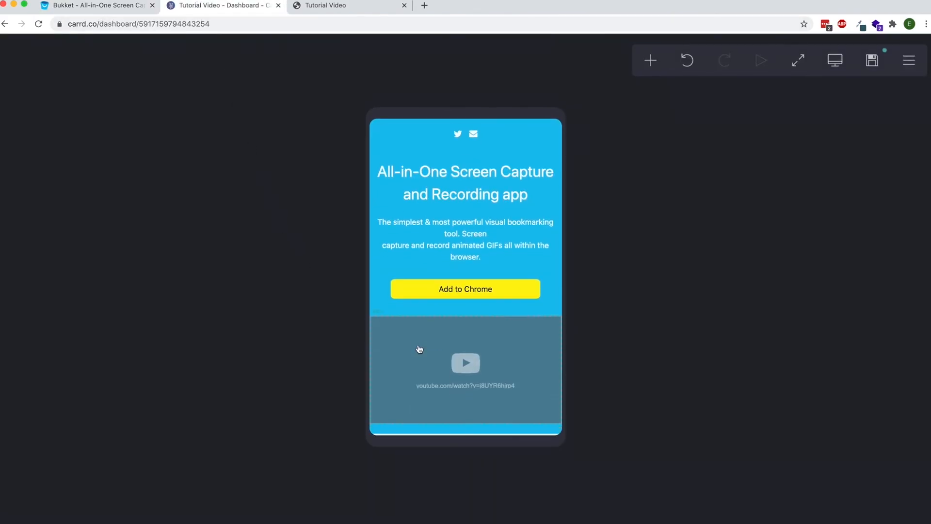
pyautogui.click(412, 349)
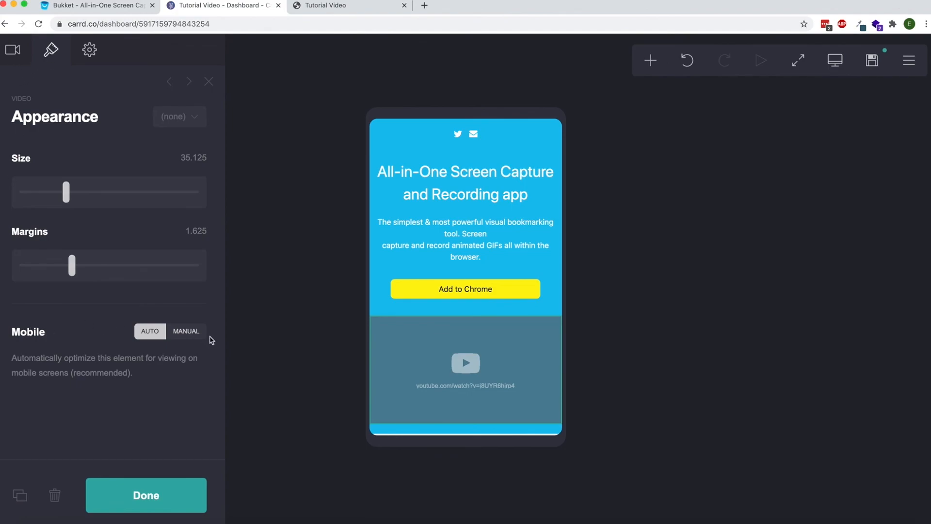
pyautogui.click(186, 332)
pyautogui.scroll(-3, 20, 310)
pyautogui.moveTo(25, 347); pyautogui.dragTo(46, 345)
pyautogui.click(131, 491)
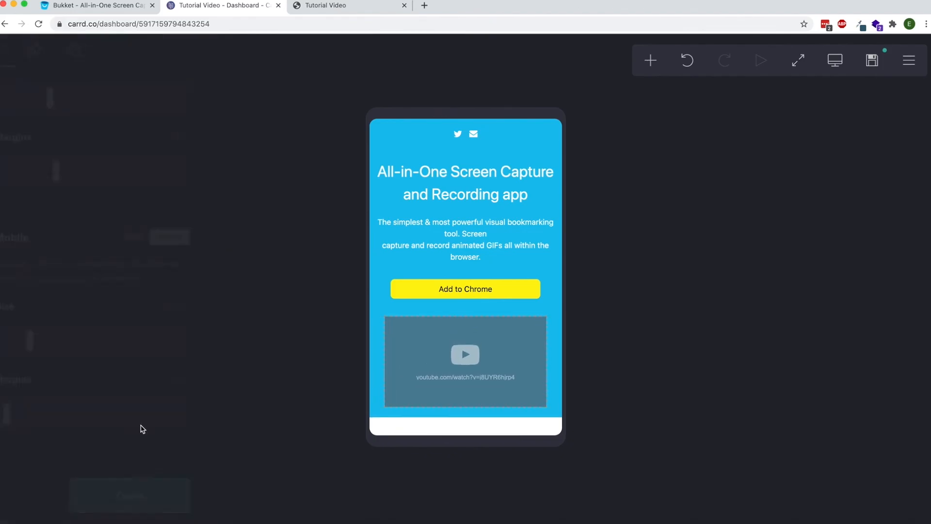
# Review the remaining sections of the mobile view, from the image-saving section to the signup form and footer.
pyautogui.scroll(-10, 381, 269)
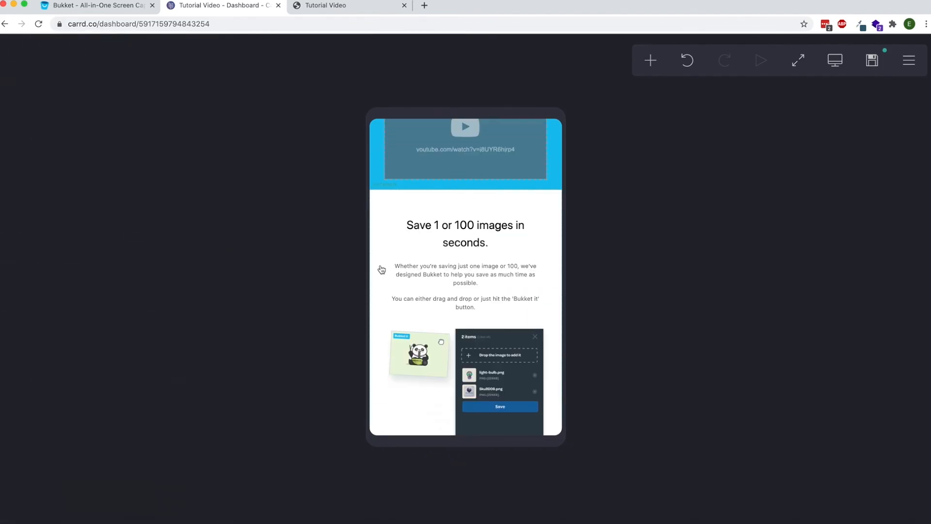
pyautogui.scroll(-10, 381, 270)
pyautogui.scroll(2, 381, 269)
pyautogui.scroll(-3, 382, 270)
pyautogui.scroll(5, 381, 270)
pyautogui.scroll(-3, 381, 269)
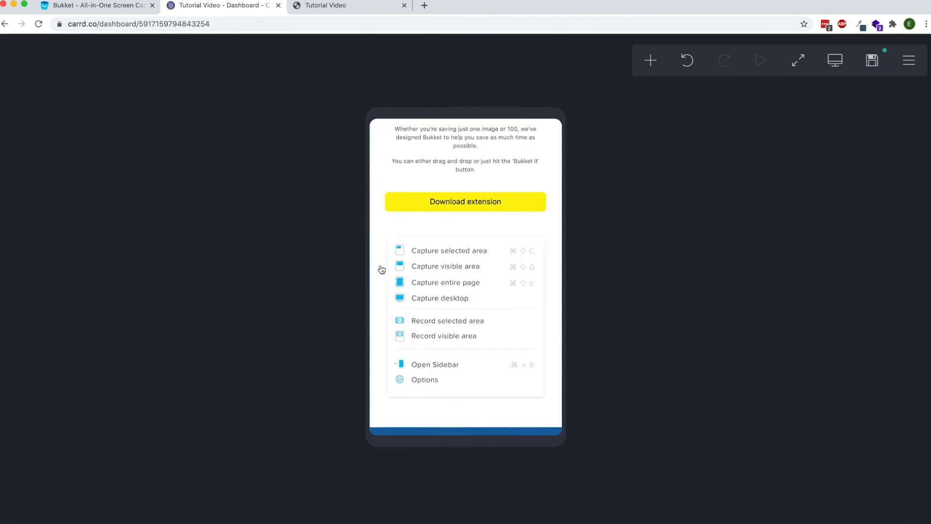
pyautogui.scroll(2, 382, 270)
pyautogui.scroll(-10, 381, 270)
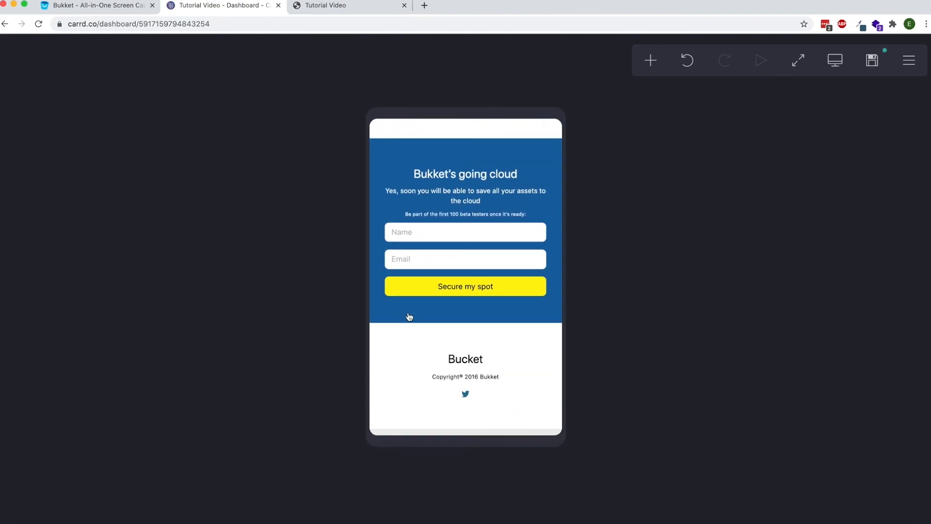
# Publish the changes to tutorial1ed.carrd.co and check the updated page from header to footer in the iPhone 6/7/8 Plus emulation.
pyautogui.click(858, 65)
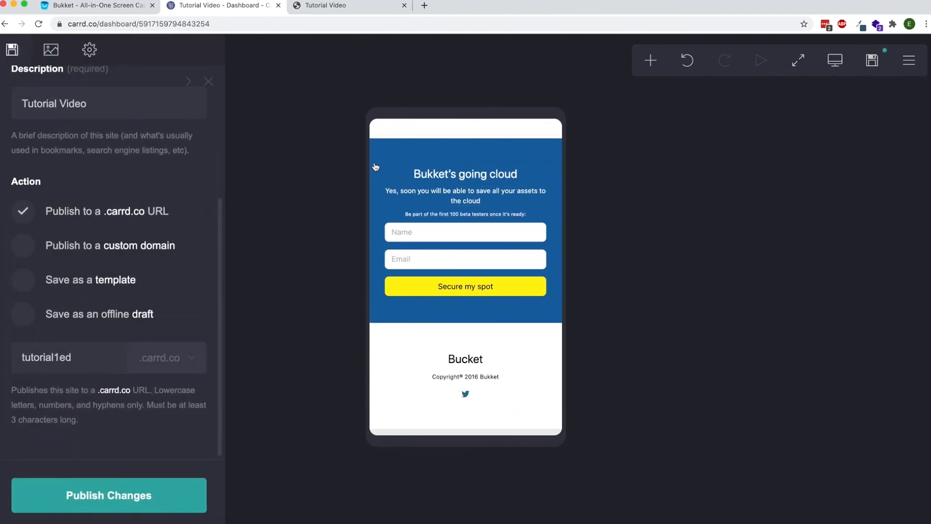
pyautogui.click(171, 499)
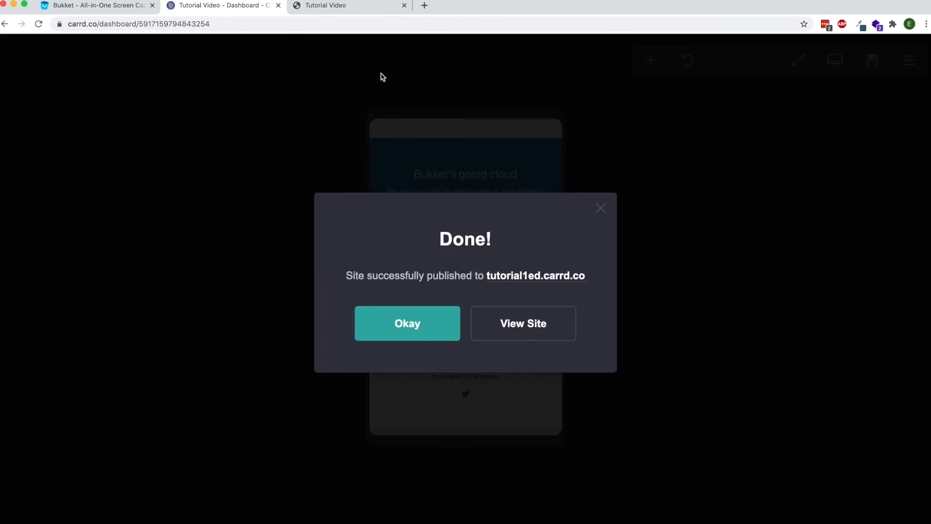
pyautogui.click(345, 12)
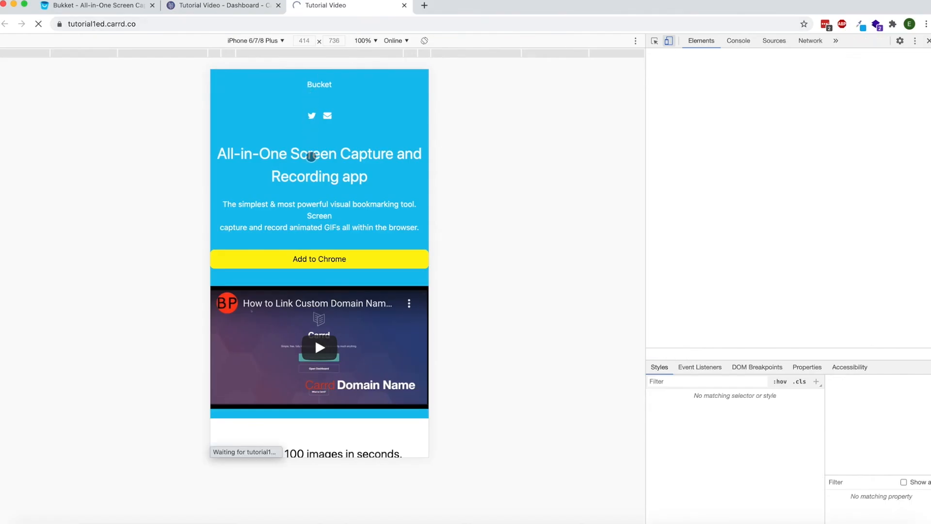
pyautogui.scroll(-5, 289, 217)
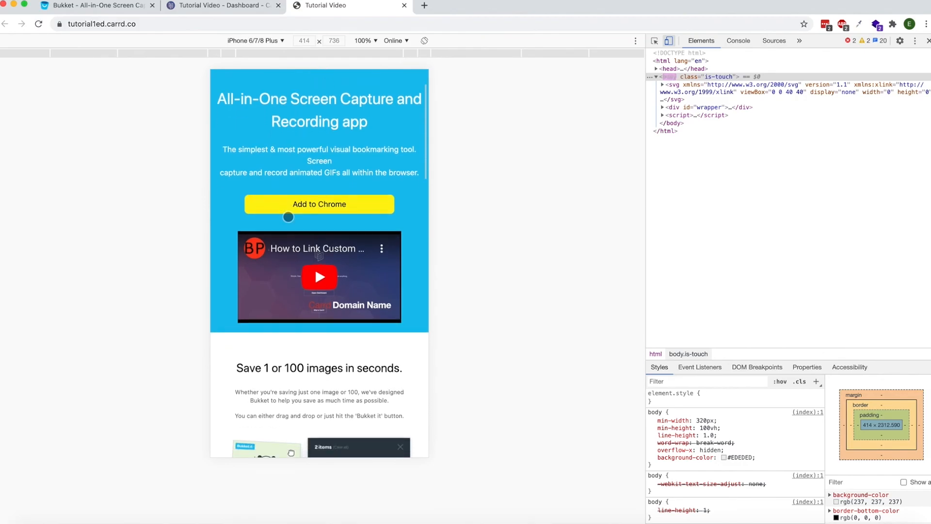
pyautogui.scroll(-10, 289, 217)
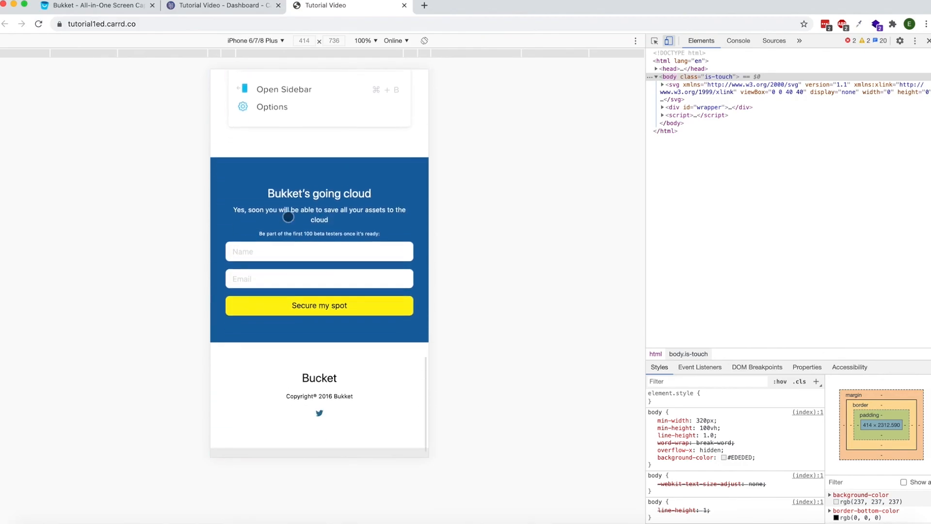
pyautogui.scroll(15, 288, 217)
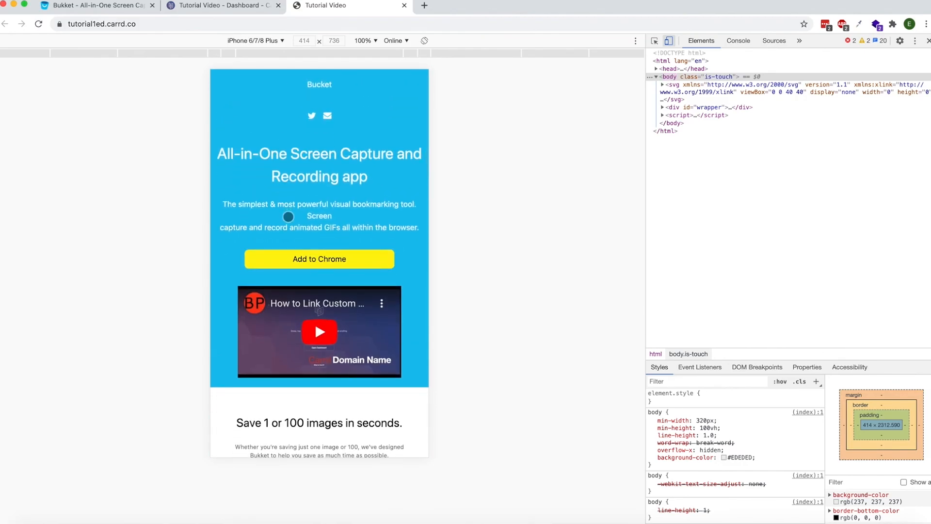